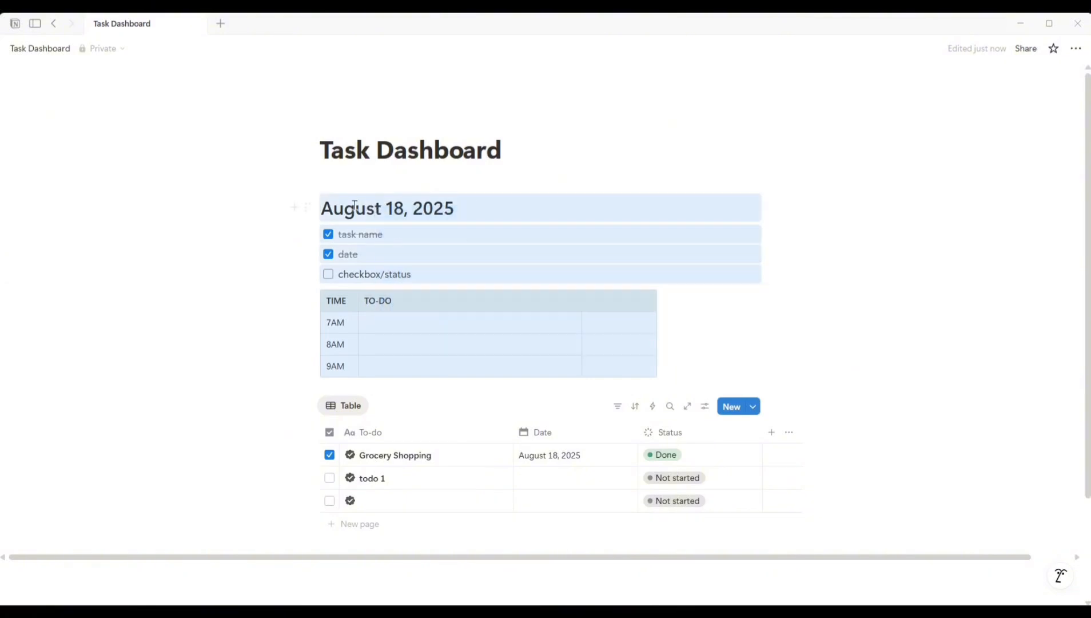
Delete the date heading, checklist and time table above the to-do database, and set the page to full width
{"action": "left_click", "coordinate": [308, 208]}
{"action": "left_click", "coordinate": [235, 230]}
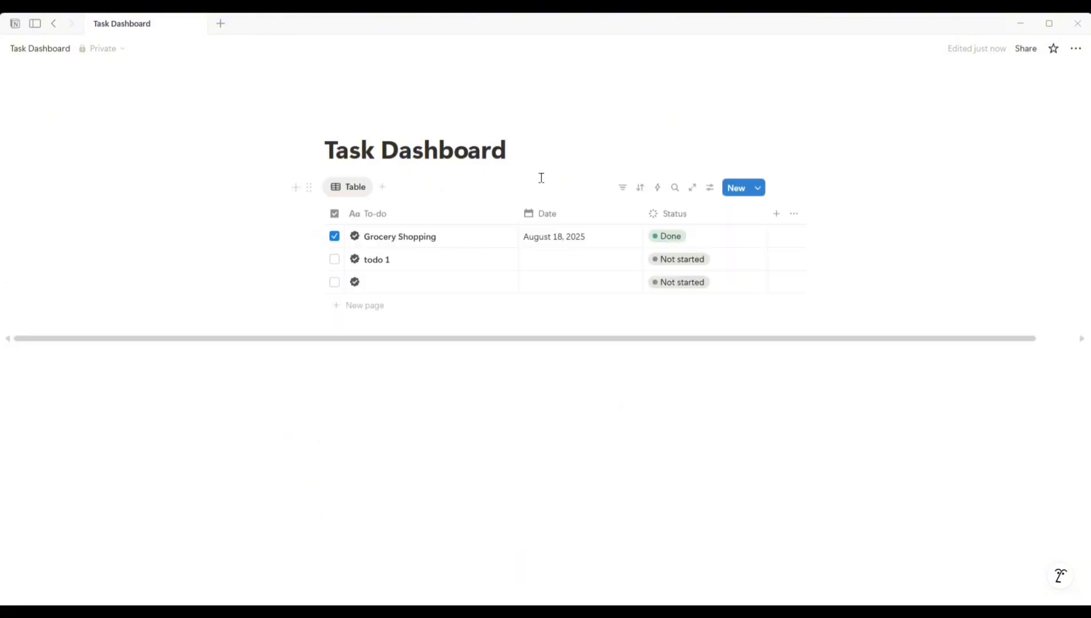
{"action": "left_click", "coordinate": [1077, 51]}
{"action": "left_click", "coordinate": [1058, 267]}
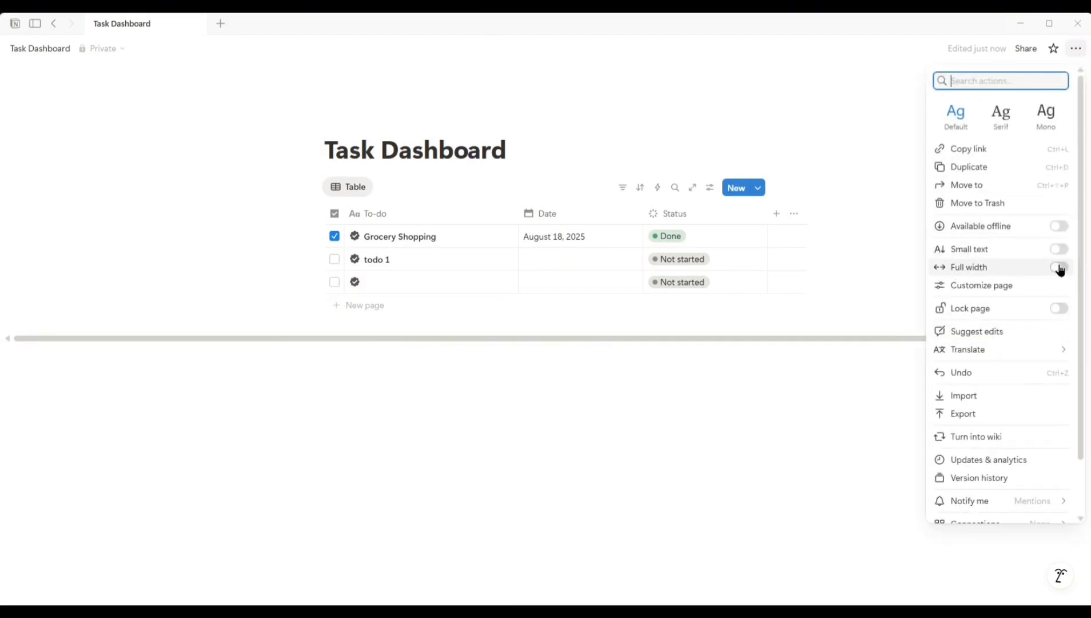
{"action": "left_click", "coordinate": [482, 161]}
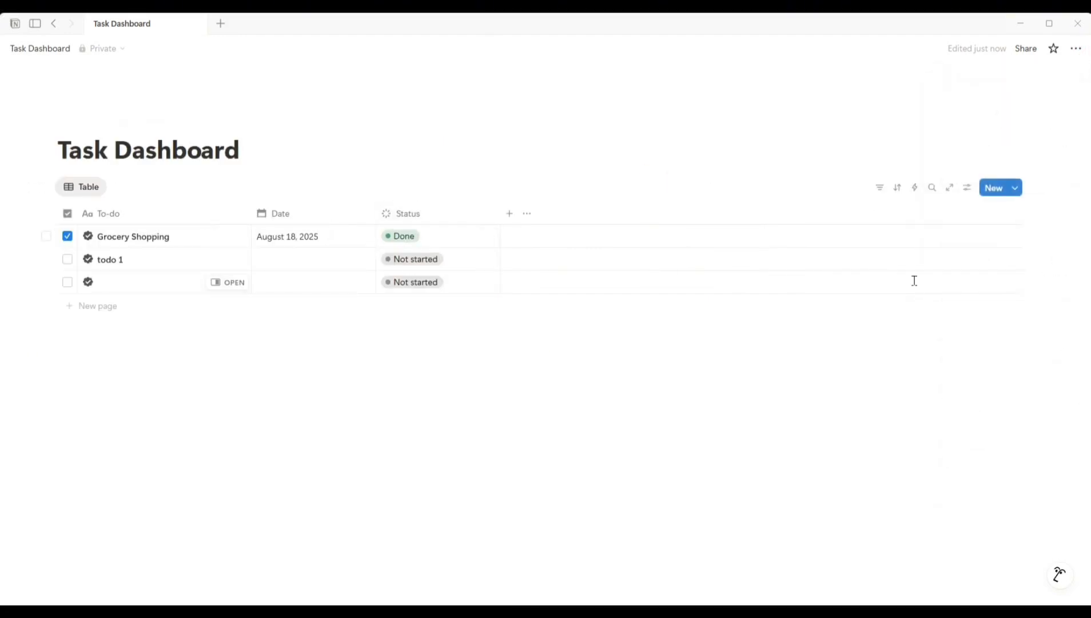
Delete all three rows from the to-do database
{"action": "left_click_drag", "start_coordinate": [1050, 314], "coordinate": [952, 234]}
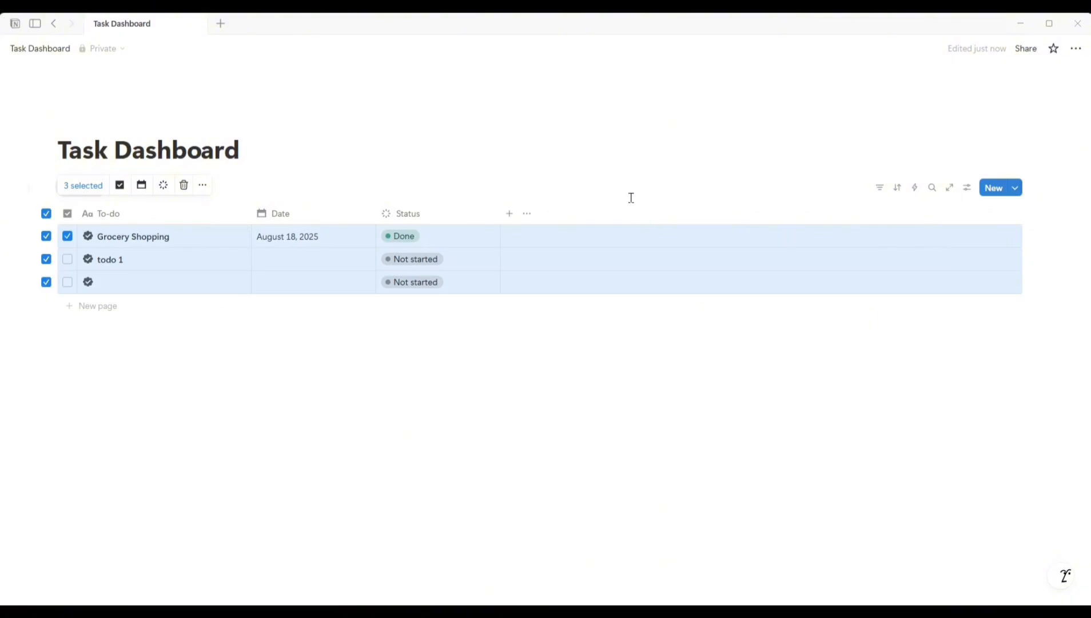
{"action": "key", "text": "Delete"}
Insert an inline database below the to-do table, title it Task, and hide its title
{"action": "left_click", "coordinate": [154, 322]}
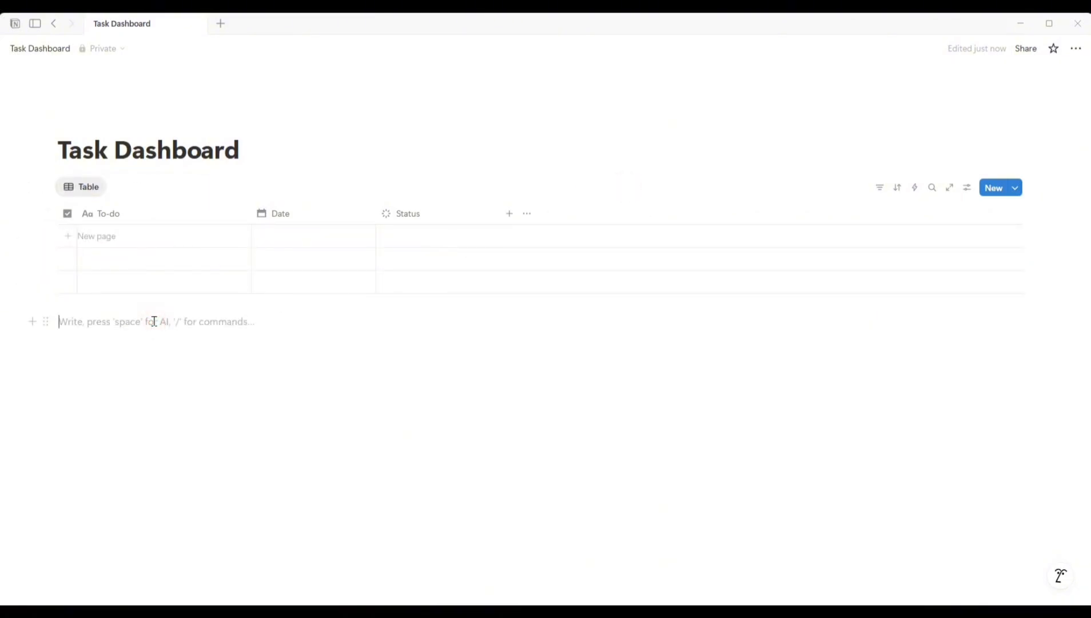
{"action": "type", "text": "/data"}
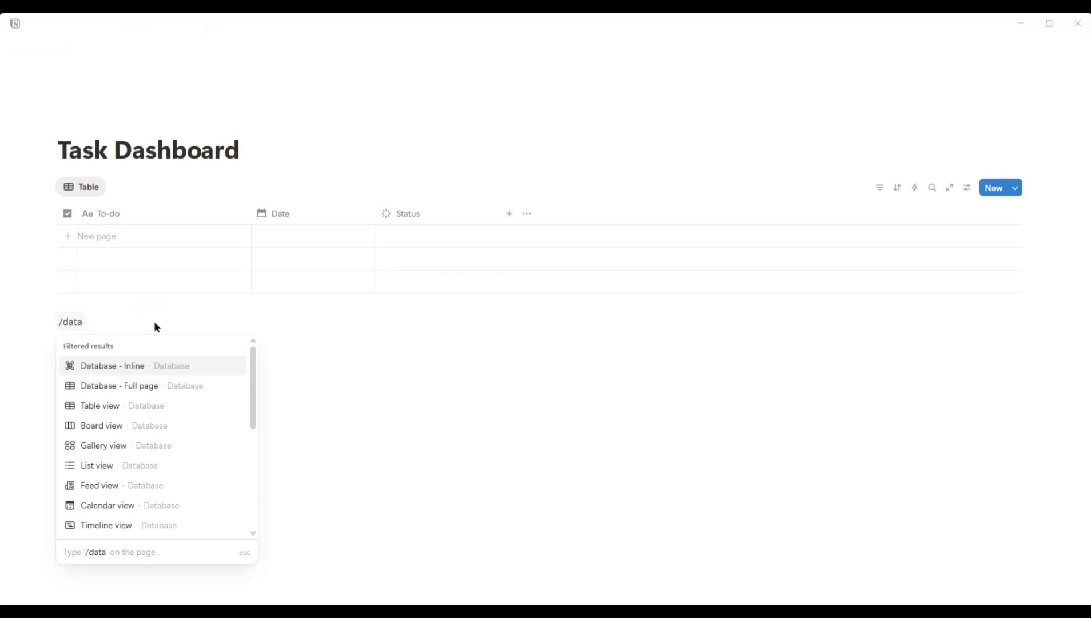
{"action": "key", "text": "Return"}
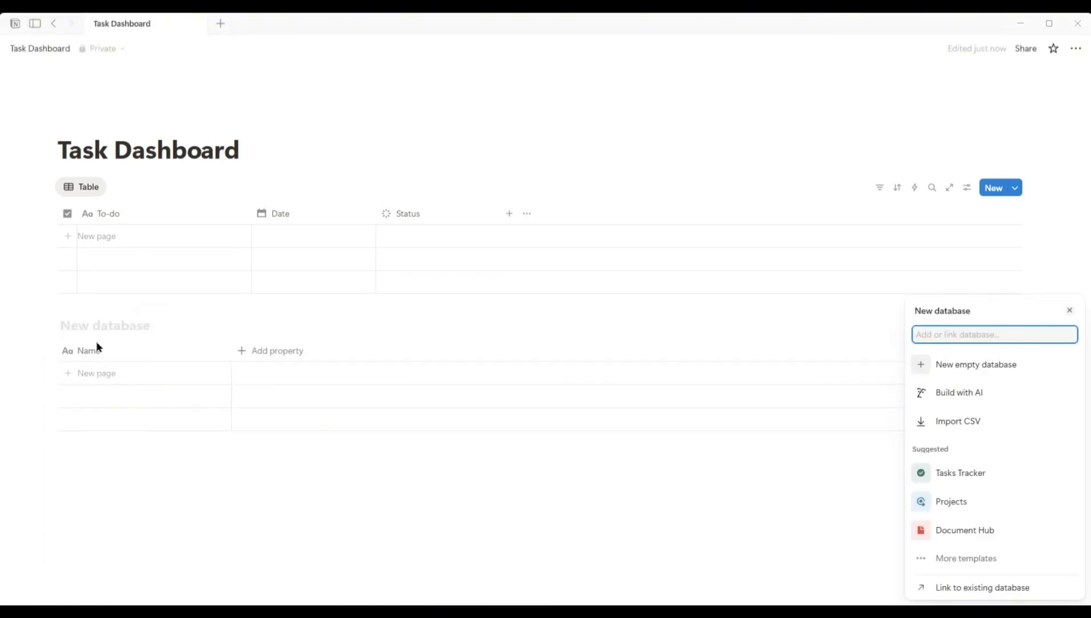
{"action": "left_click", "coordinate": [96, 322]}
{"action": "type", "text": "Task"}
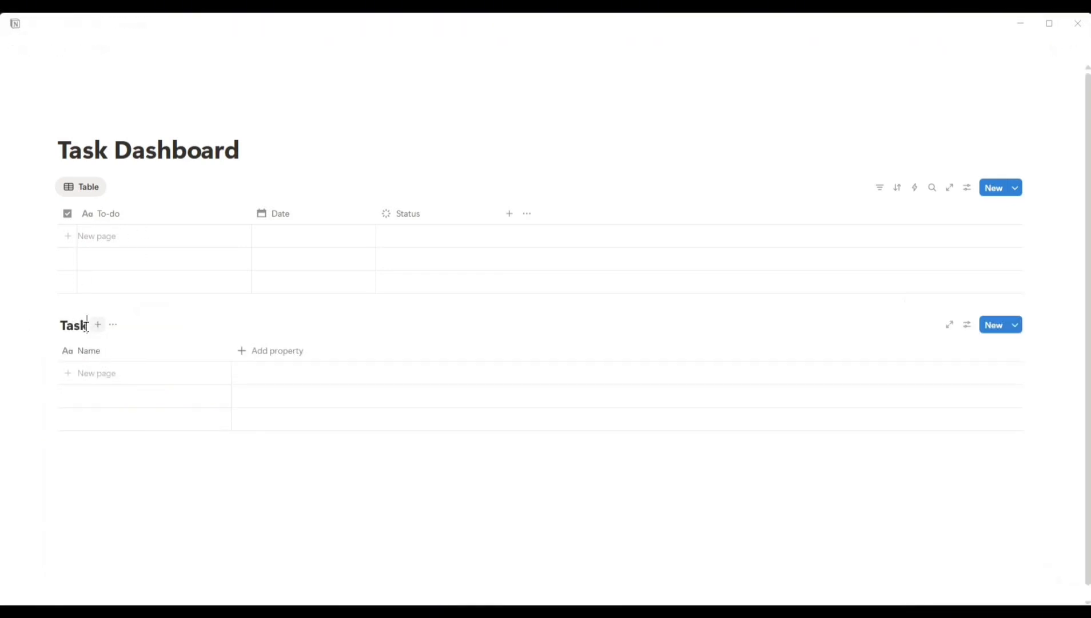
{"action": "left_click", "coordinate": [113, 324]}
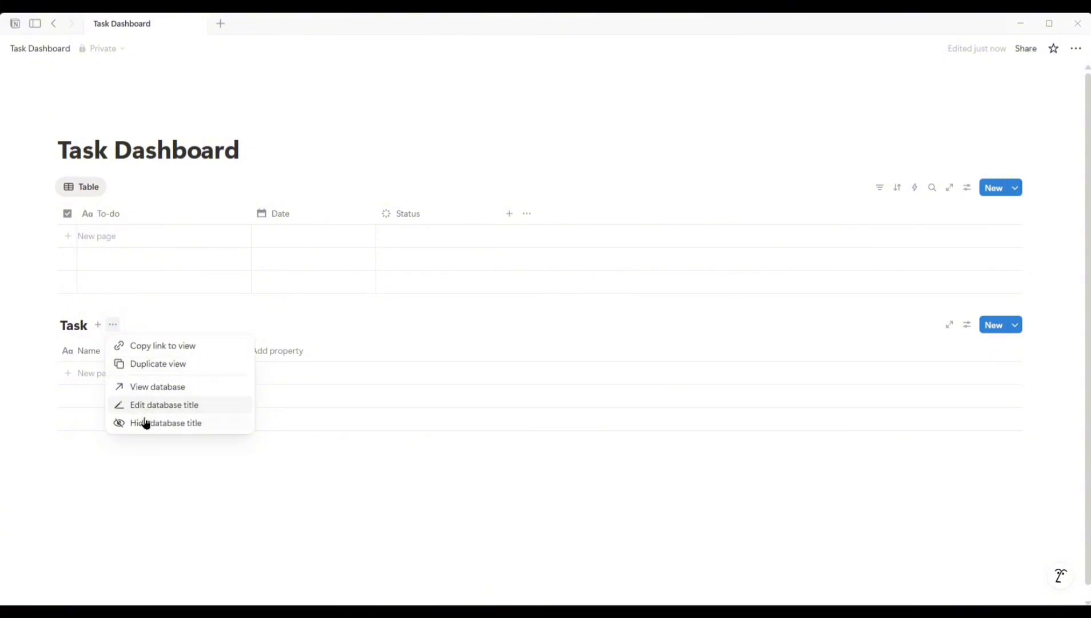
{"action": "left_click", "coordinate": [166, 424]}
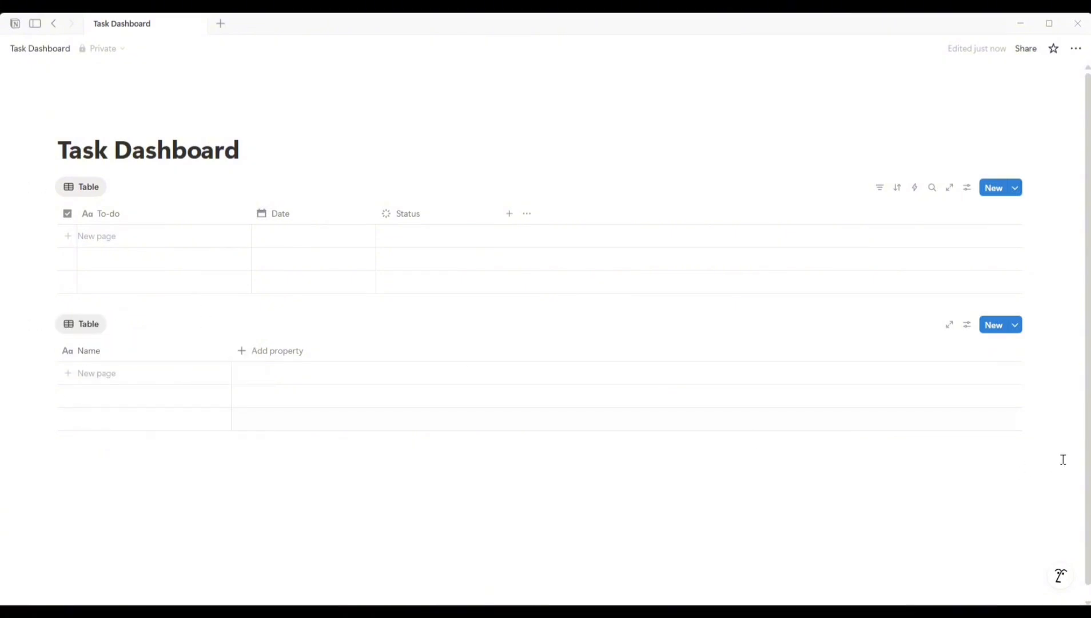
Delete the Task database below the to-do table
{"action": "left_click_drag", "start_coordinate": [1063, 459], "coordinate": [865, 370]}
{"action": "key", "text": "Delete"}
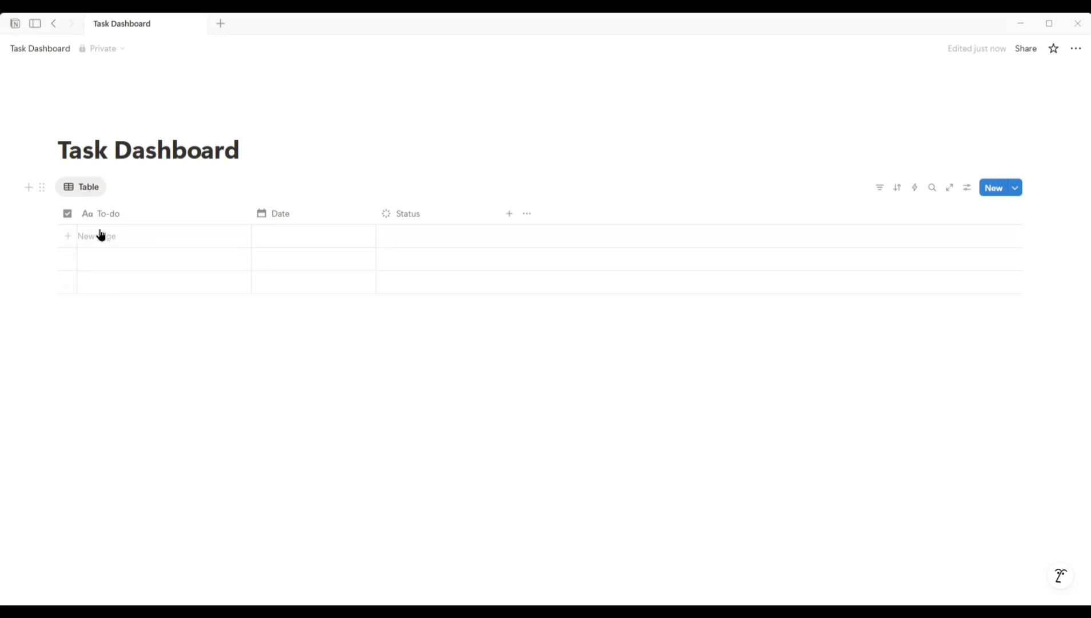
Delete the Checkbox property from the to-do database
{"action": "left_click", "coordinate": [68, 216]}
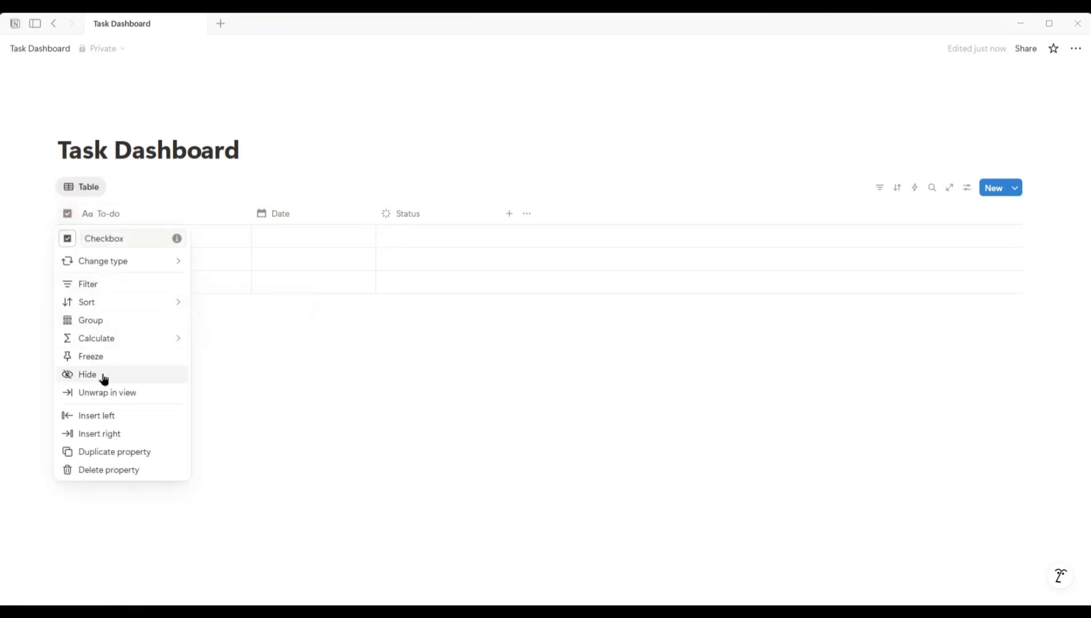
{"action": "left_click", "coordinate": [68, 226]}
{"action": "left_click", "coordinate": [68, 223]}
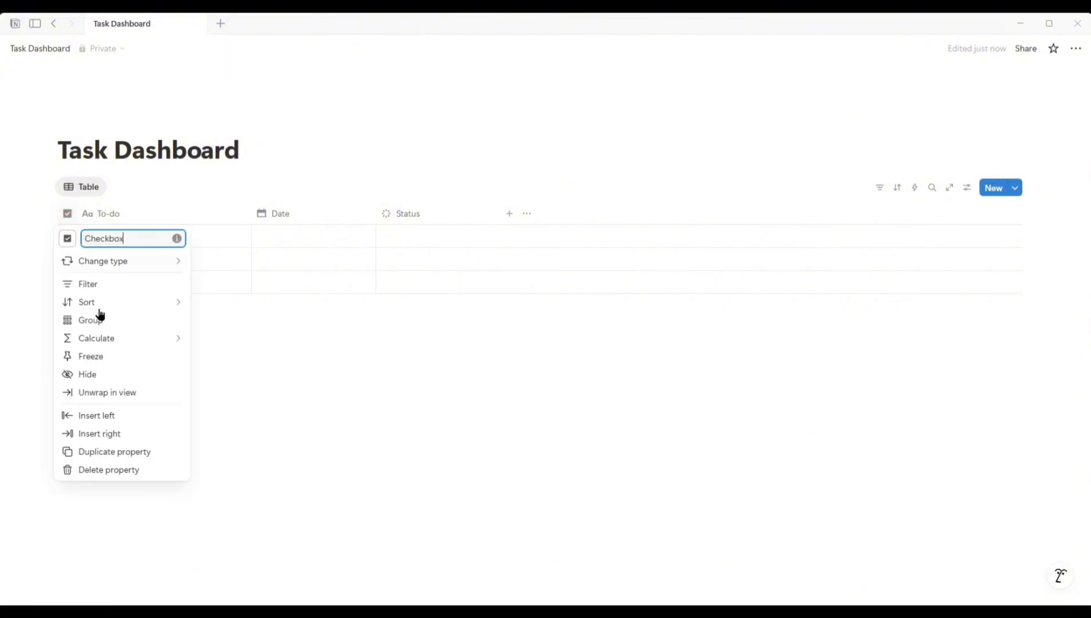
{"action": "left_click", "coordinate": [153, 477]}
{"action": "left_click", "coordinate": [517, 329]}
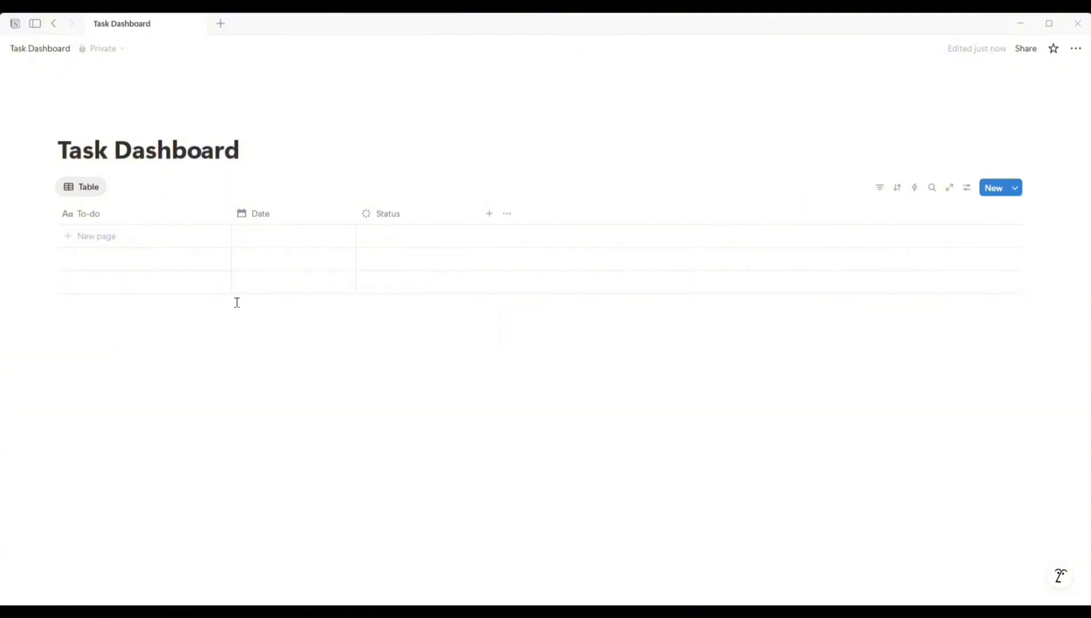
Add a Select property named Category to the to-do database
{"action": "left_click", "coordinate": [490, 215]}
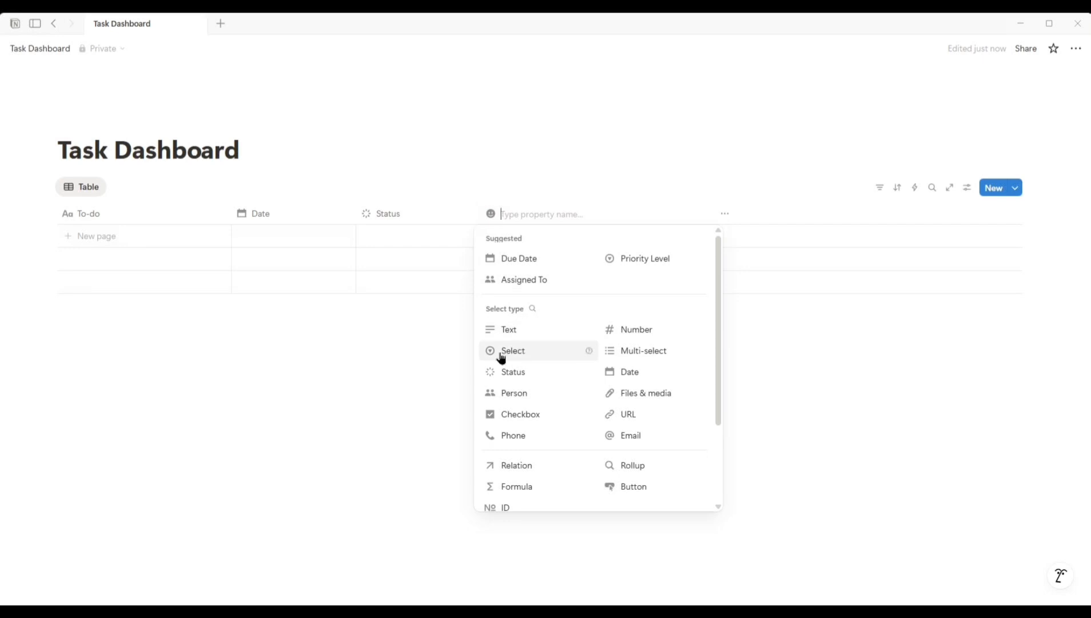
{"action": "left_click", "coordinate": [515, 356]}
{"action": "left_click", "coordinate": [546, 213]}
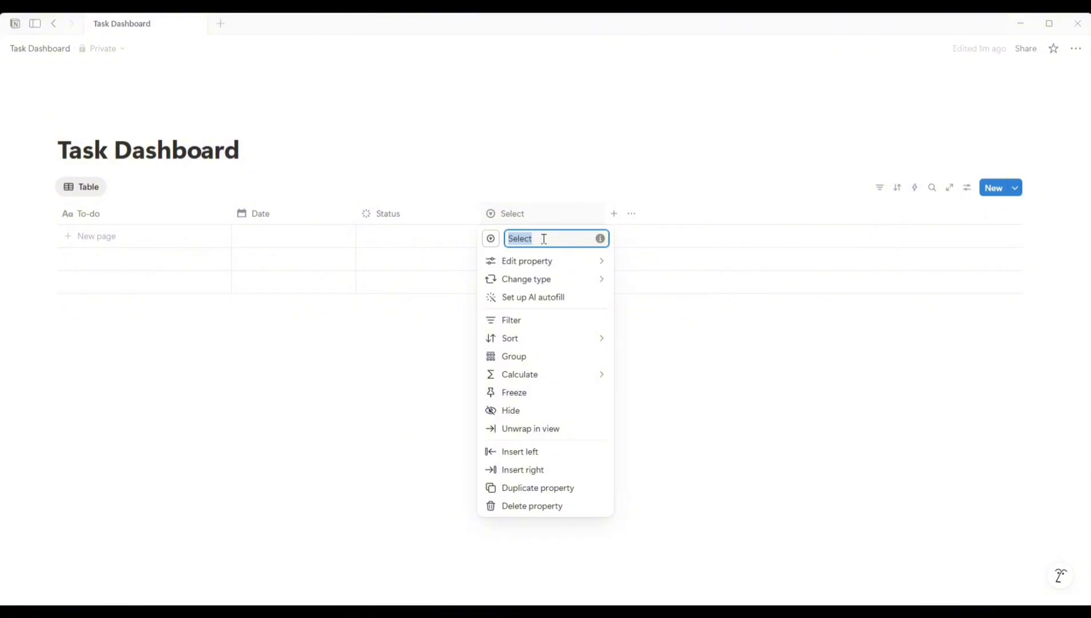
{"action": "type", "text": "Category"}
Add the options Business, Personal and Work to the Category property
{"action": "left_click", "coordinate": [538, 261]}
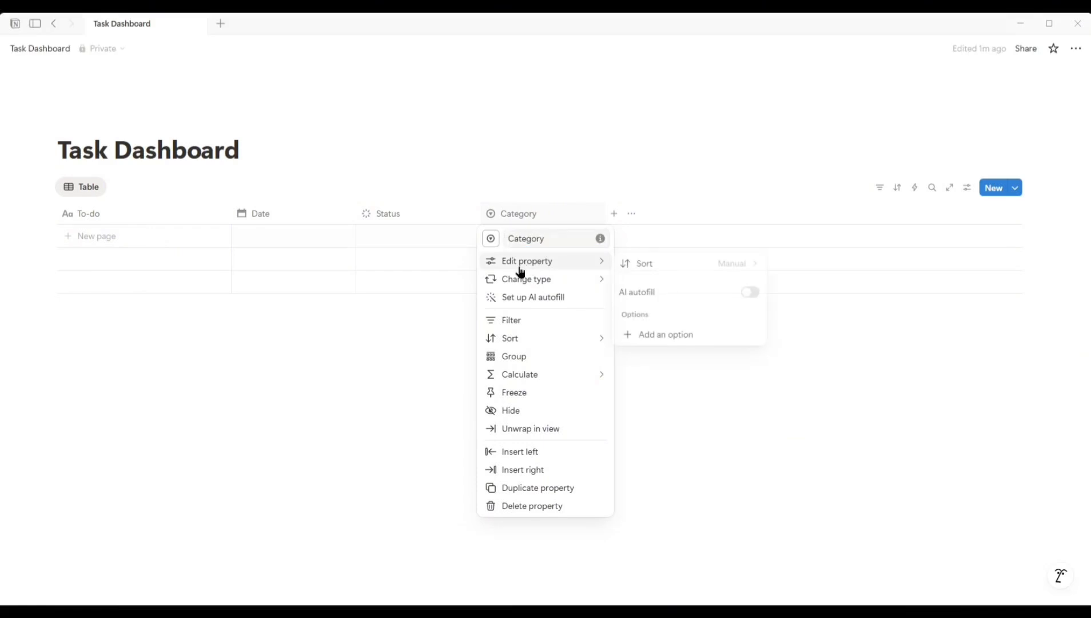
{"action": "left_click", "coordinate": [701, 336]}
{"action": "type", "text": "Bu"}
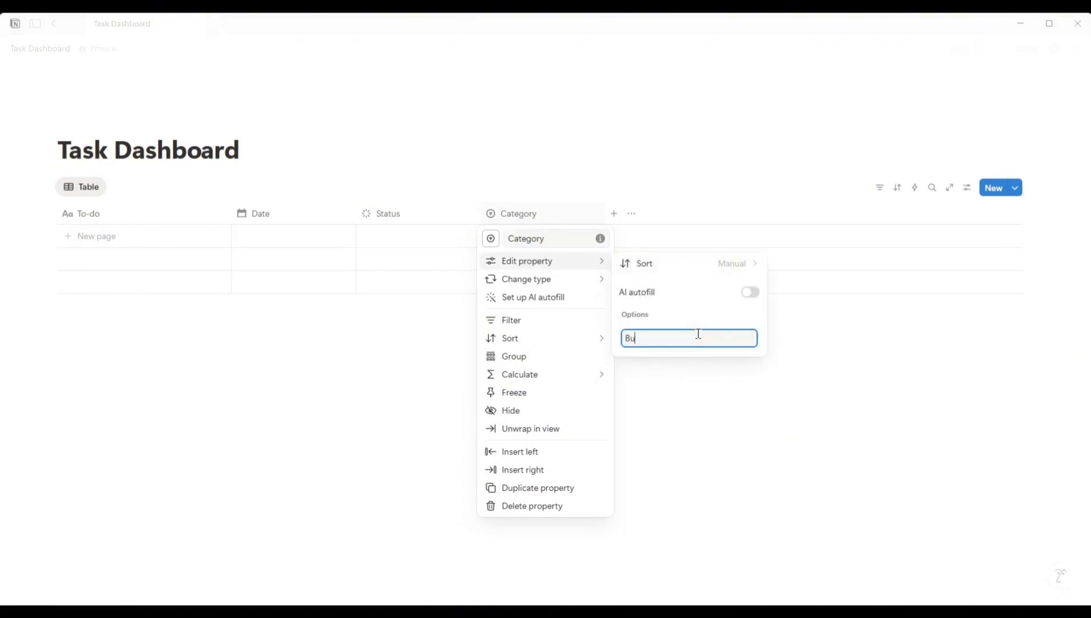
{"action": "type", "text": "siness"}
{"action": "key", "text": "Return"}
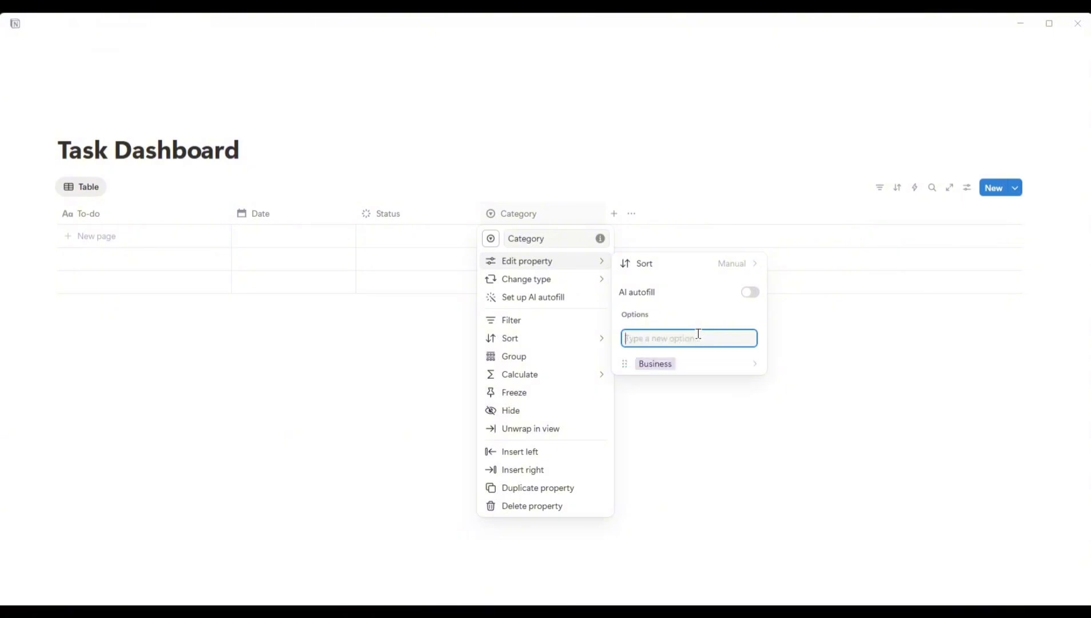
{"action": "type", "text": "Personal"}
{"action": "key", "text": "Return"}
{"action": "type", "text": "Work"}
{"action": "key", "text": "Return"}
{"action": "left_click", "coordinate": [662, 313]}
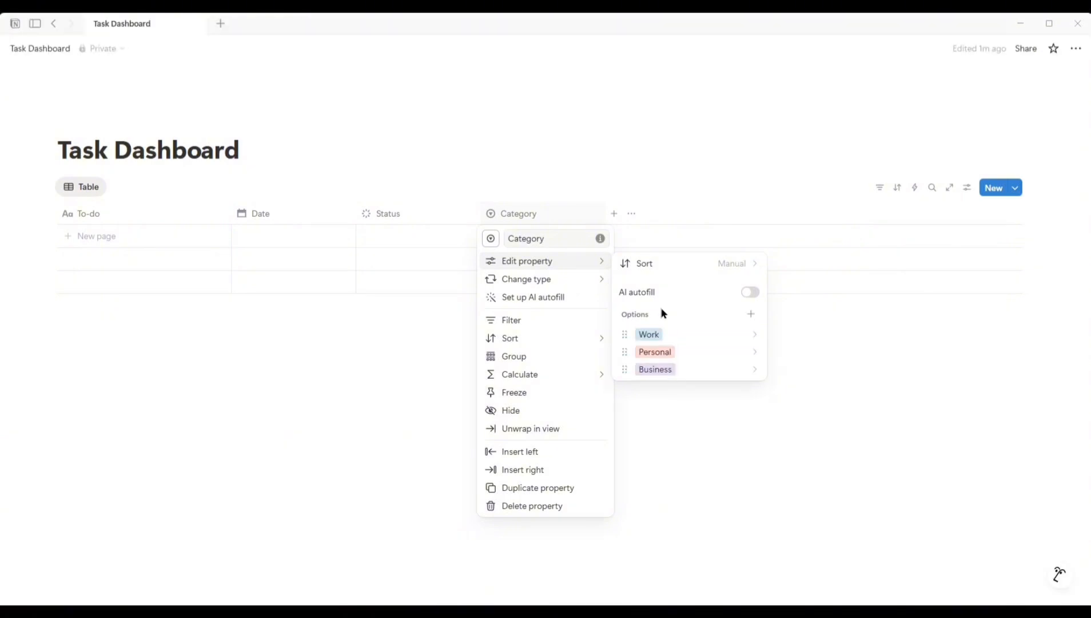
Set the color of the Business, Personal and Work category options to Default
{"action": "left_click", "coordinate": [686, 372]}
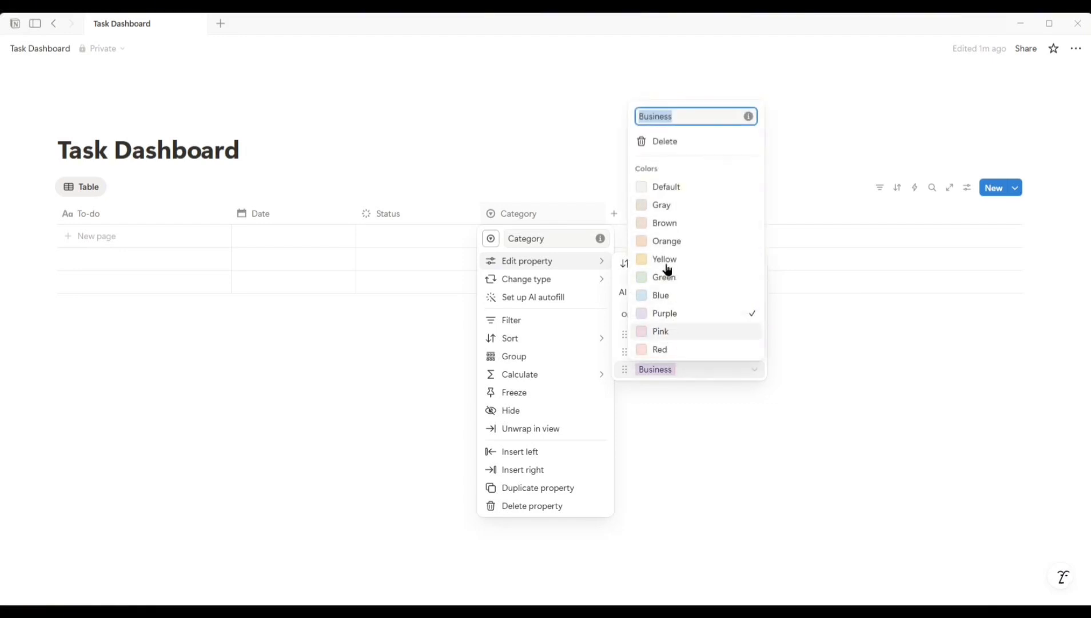
{"action": "left_click", "coordinate": [688, 189]}
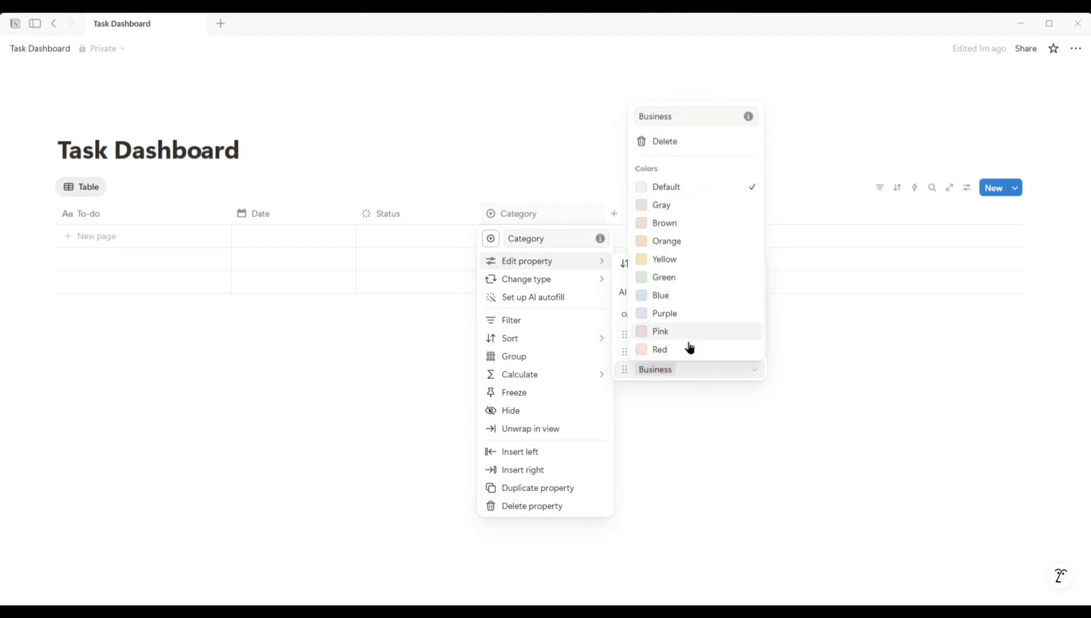
{"action": "left_click", "coordinate": [678, 352]}
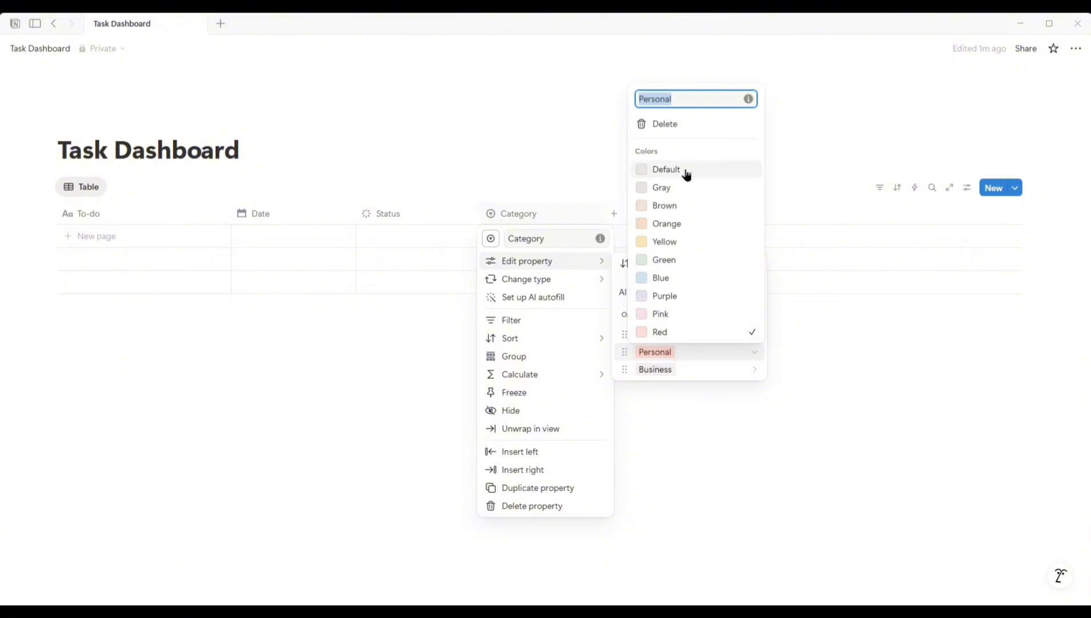
{"action": "left_click", "coordinate": [686, 170]}
{"action": "left_click", "coordinate": [686, 335]}
{"action": "left_click", "coordinate": [666, 153]}
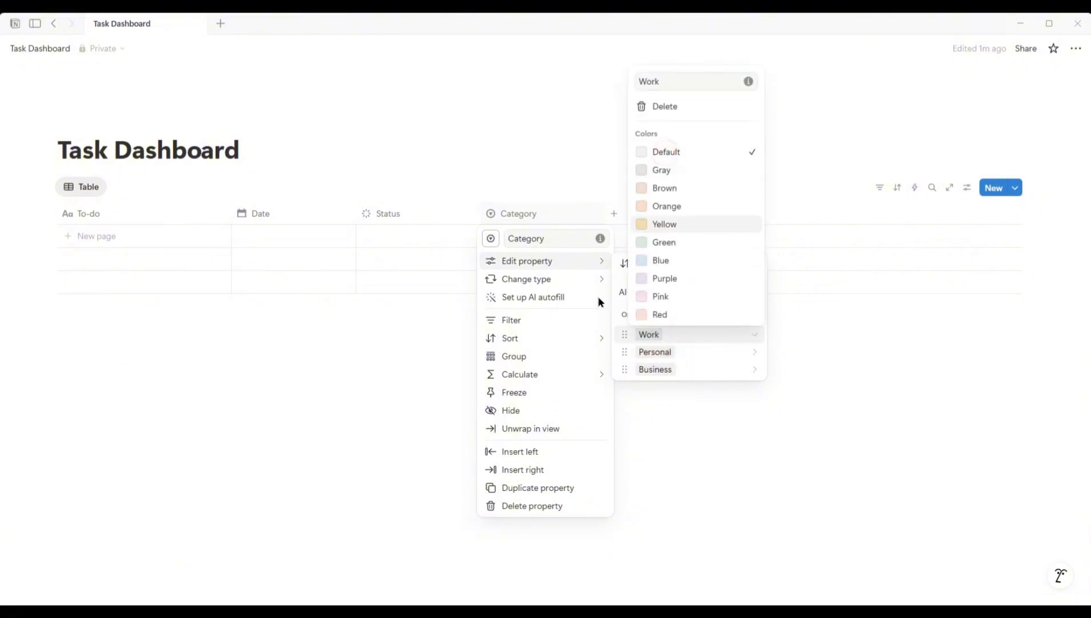
{"action": "left_click", "coordinate": [451, 288]}
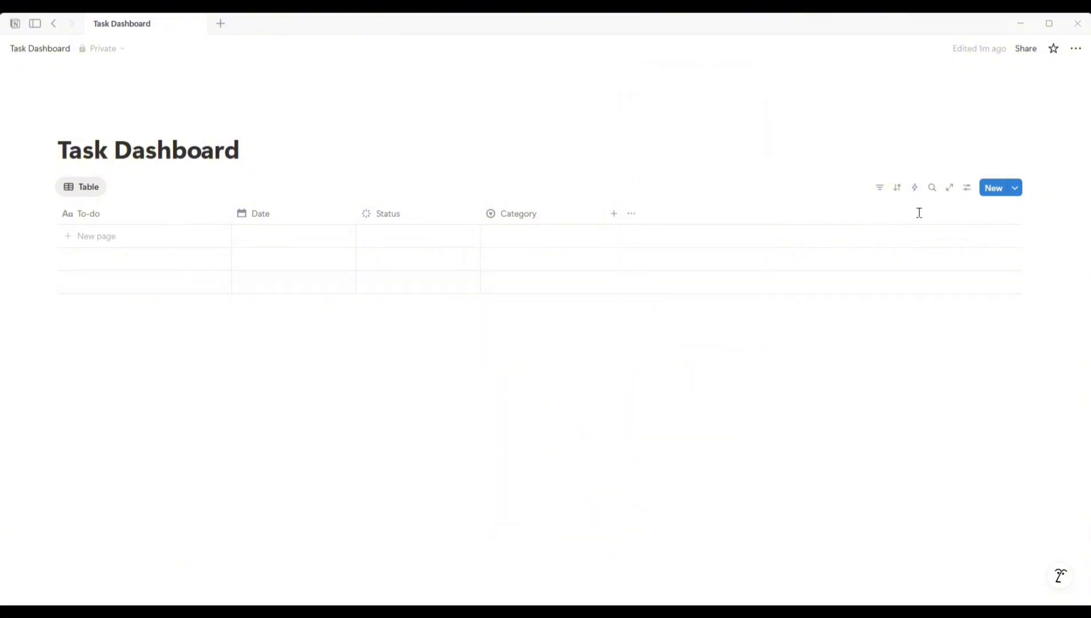
Change the to-do database's layout from table to Calendar
{"action": "left_click", "coordinate": [968, 187]}
{"action": "left_click", "coordinate": [967, 189]}
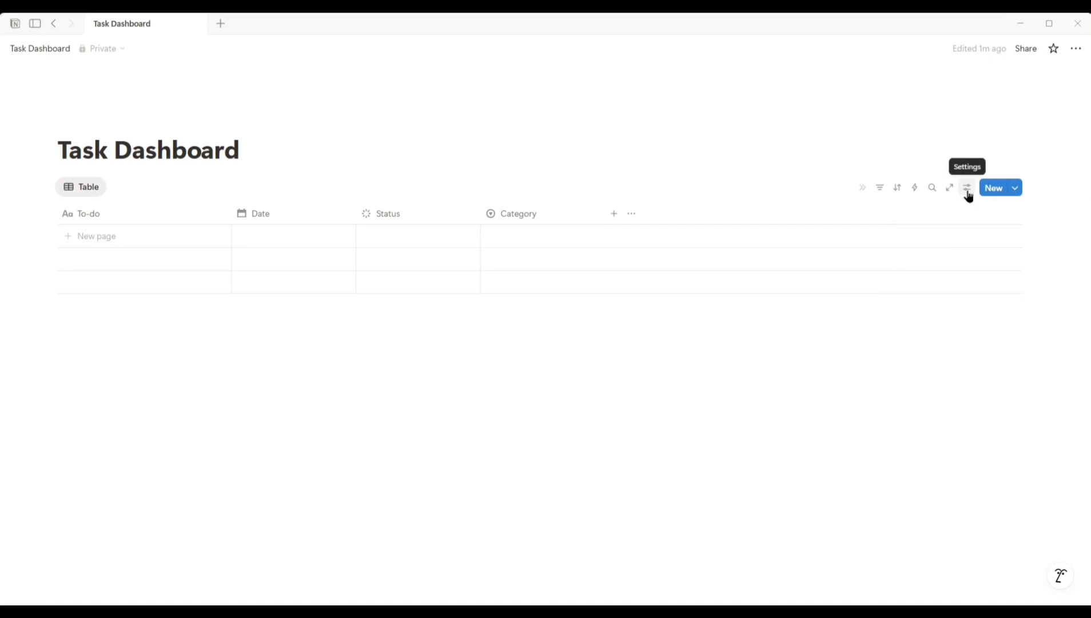
{"action": "left_click", "coordinate": [967, 189]}
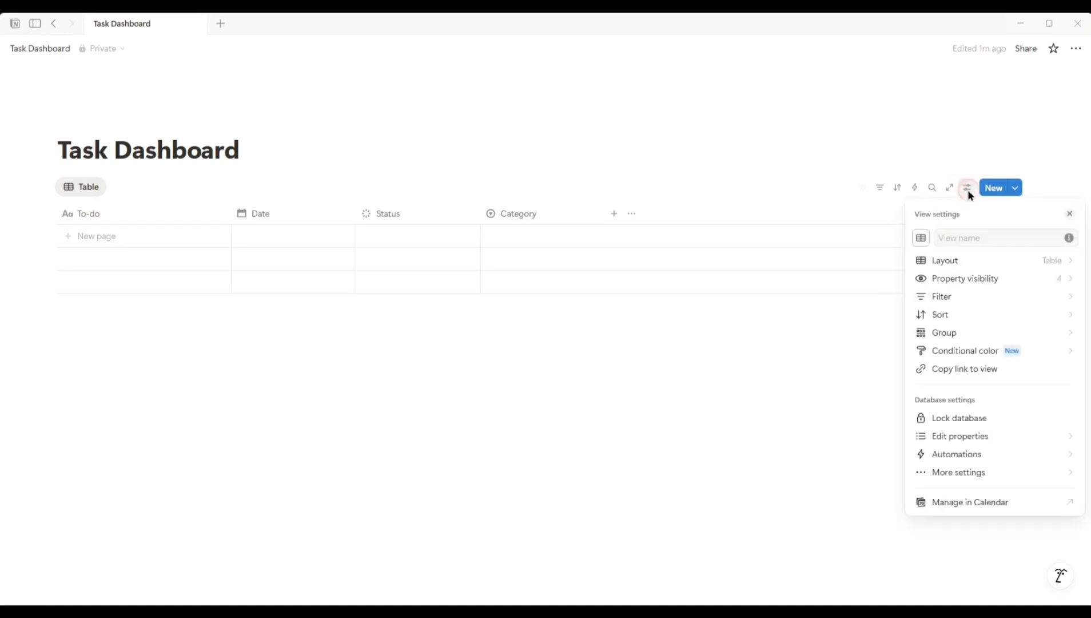
{"action": "left_click", "coordinate": [1024, 263]}
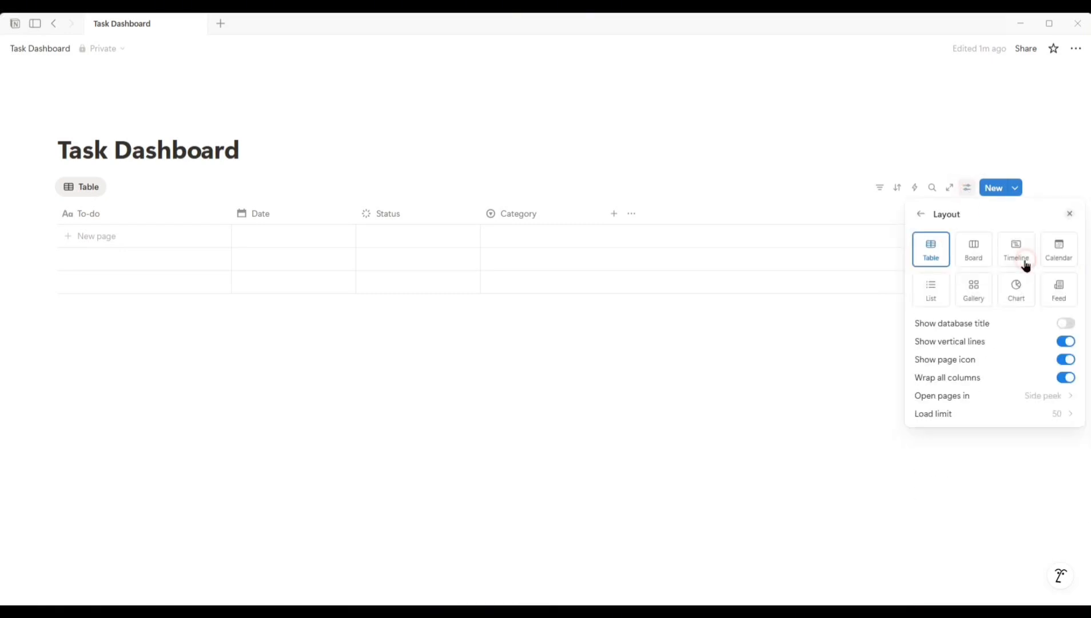
{"action": "left_click", "coordinate": [1063, 263]}
{"action": "left_click", "coordinate": [660, 302]}
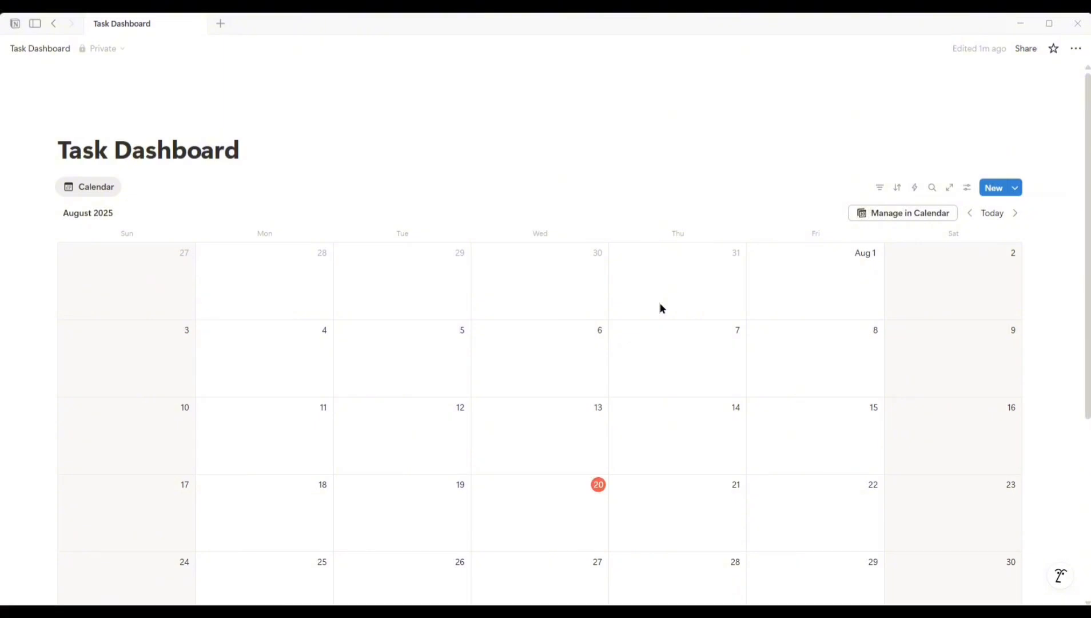
Copy the link to the calendar view and paste it under the page title as a linked database view using the existing Calendar view
{"action": "left_click", "coordinate": [967, 194]}
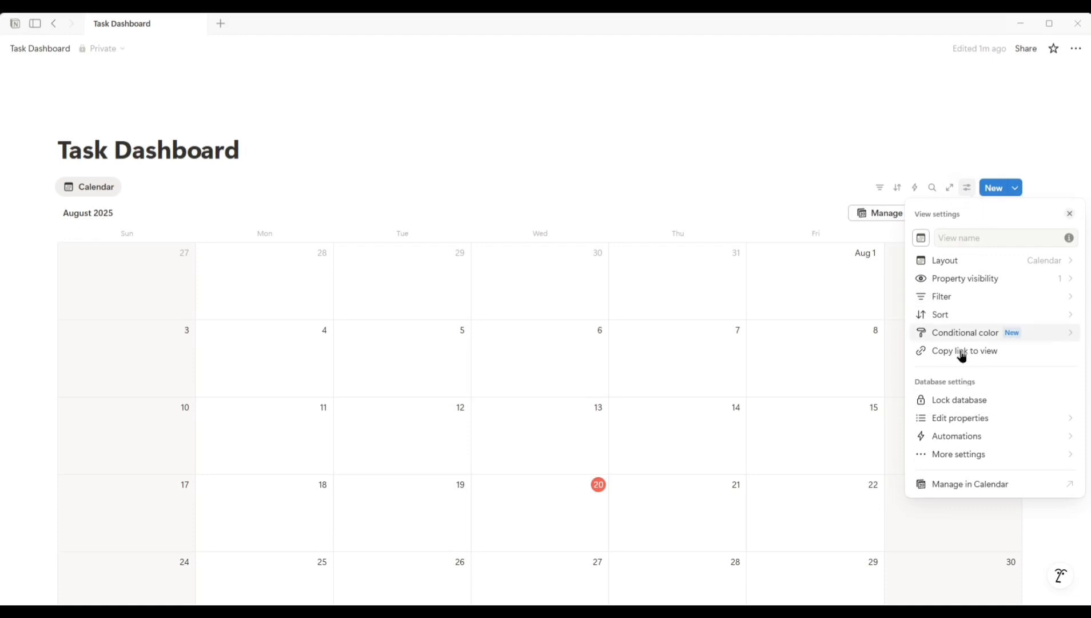
{"action": "left_click", "coordinate": [1007, 356]}
{"action": "left_click", "coordinate": [402, 143]}
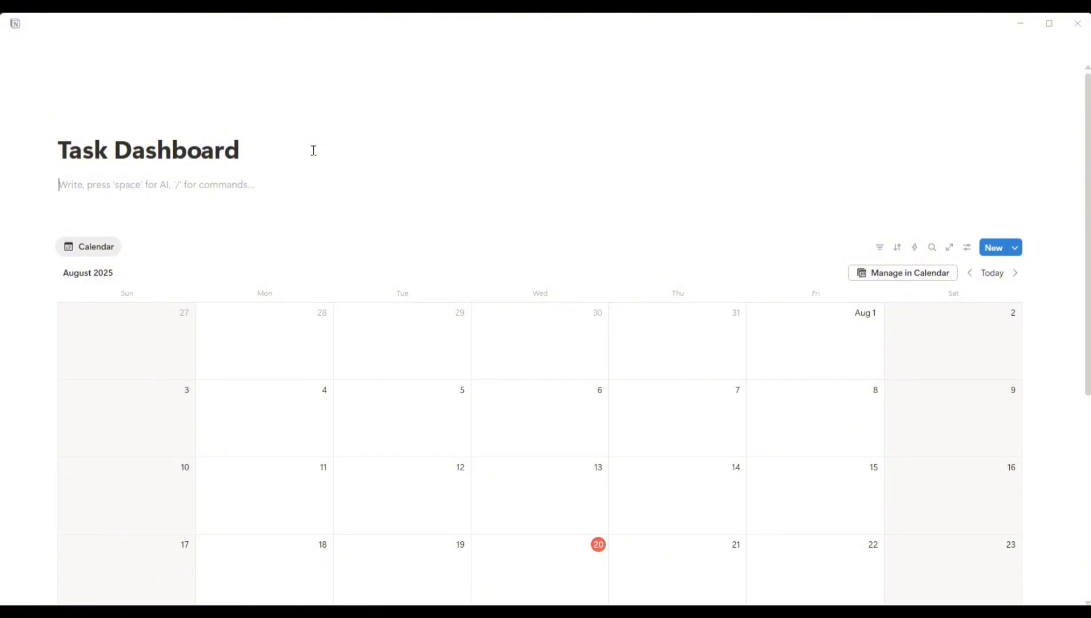
{"action": "key", "text": "ctrl+v"}
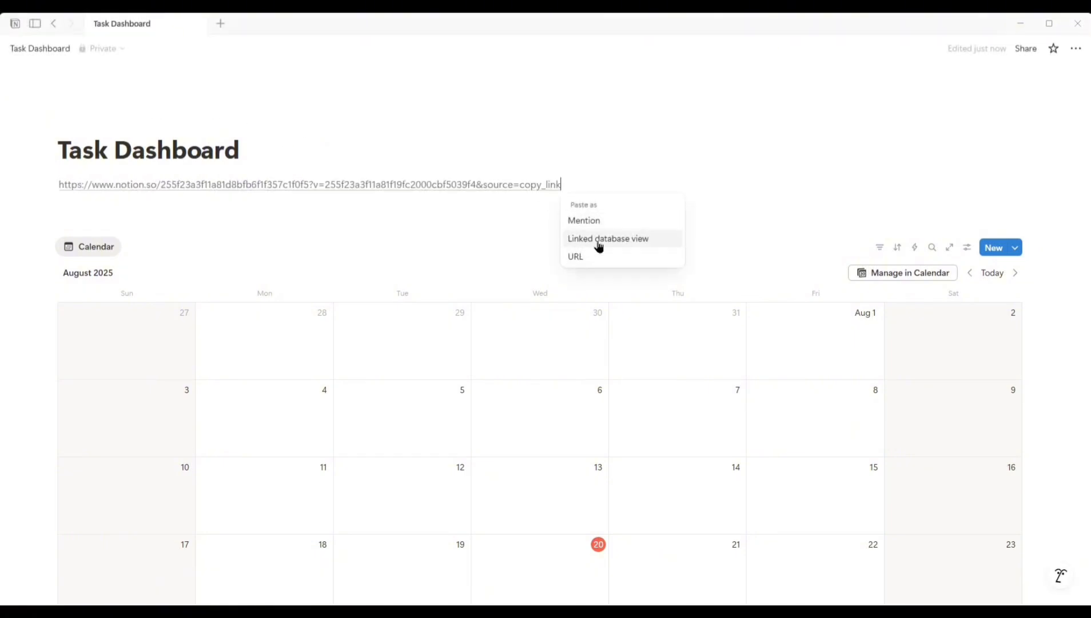
{"action": "left_click", "coordinate": [652, 239]}
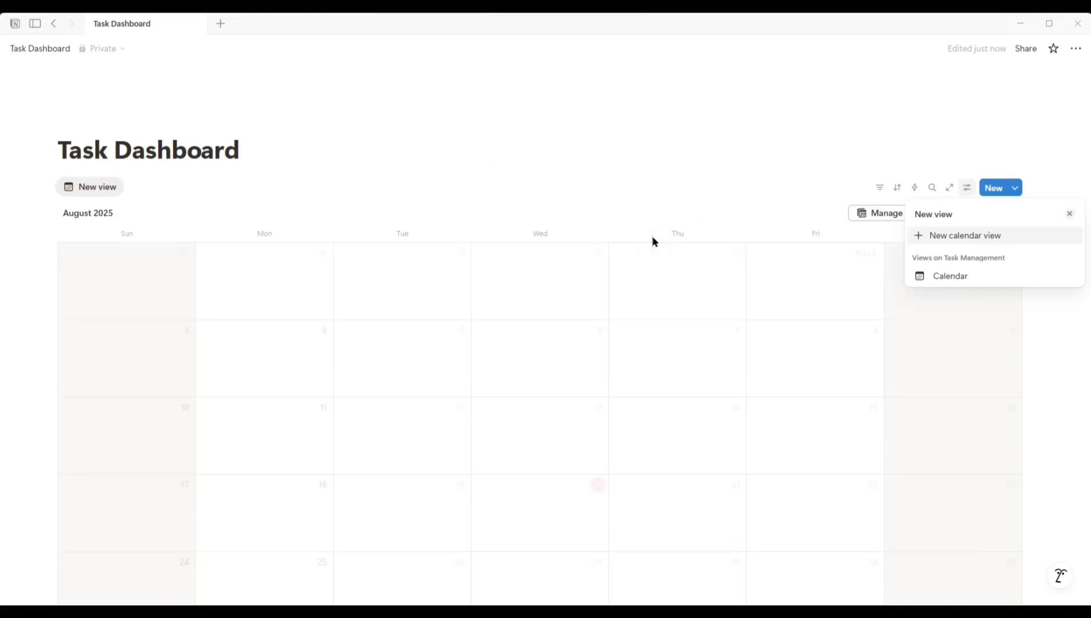
{"action": "left_click", "coordinate": [947, 276]}
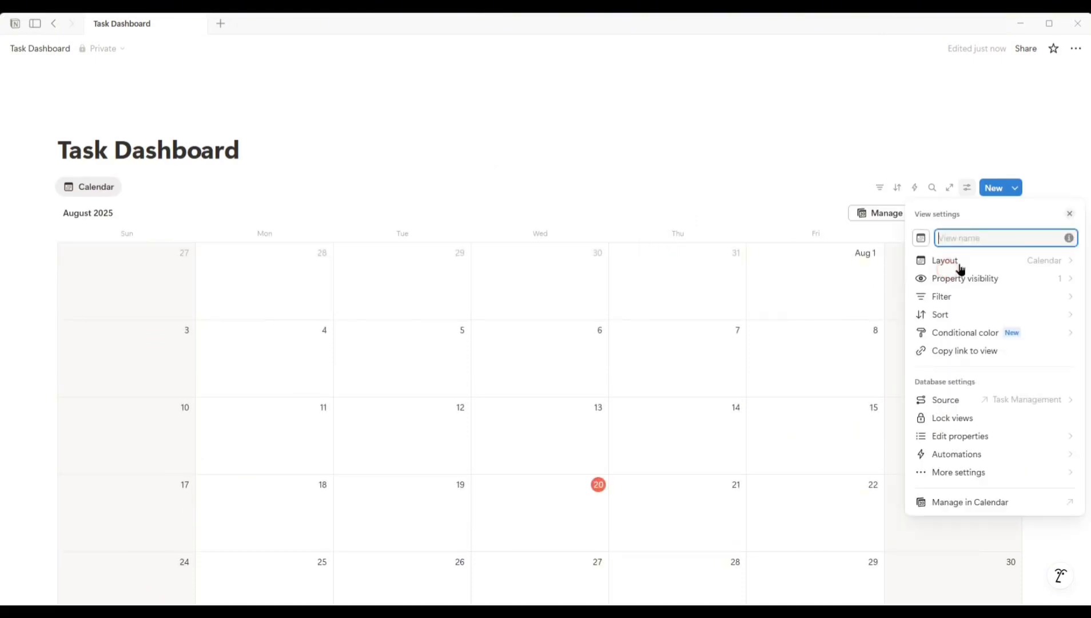
Set the linked calendar view under the page title to show the calendar as a week
{"action": "left_click", "coordinate": [1011, 265]}
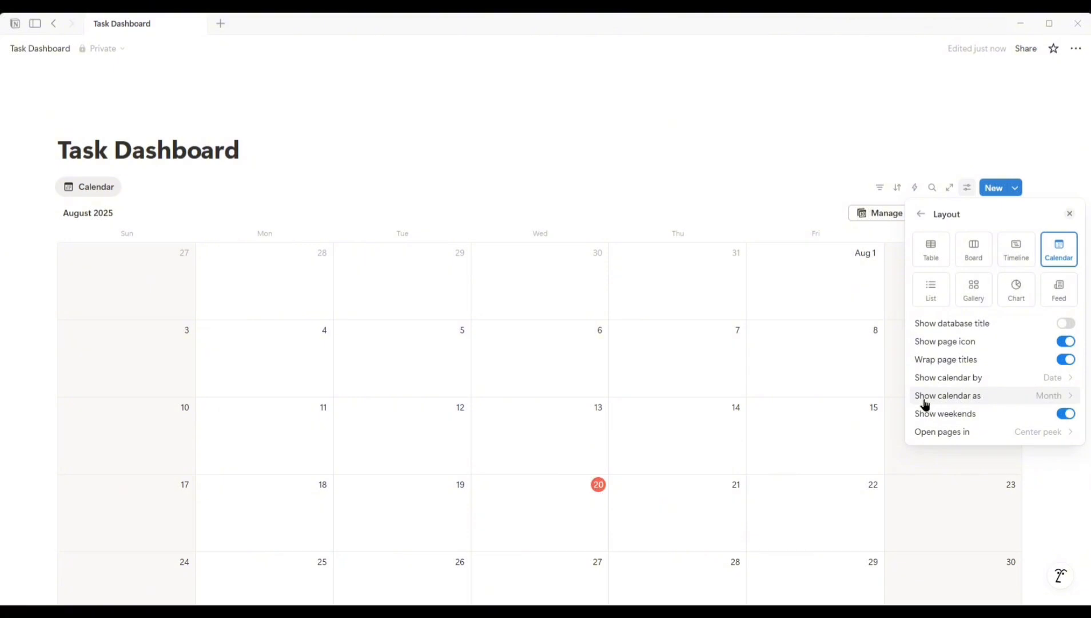
{"action": "left_click", "coordinate": [1050, 396]}
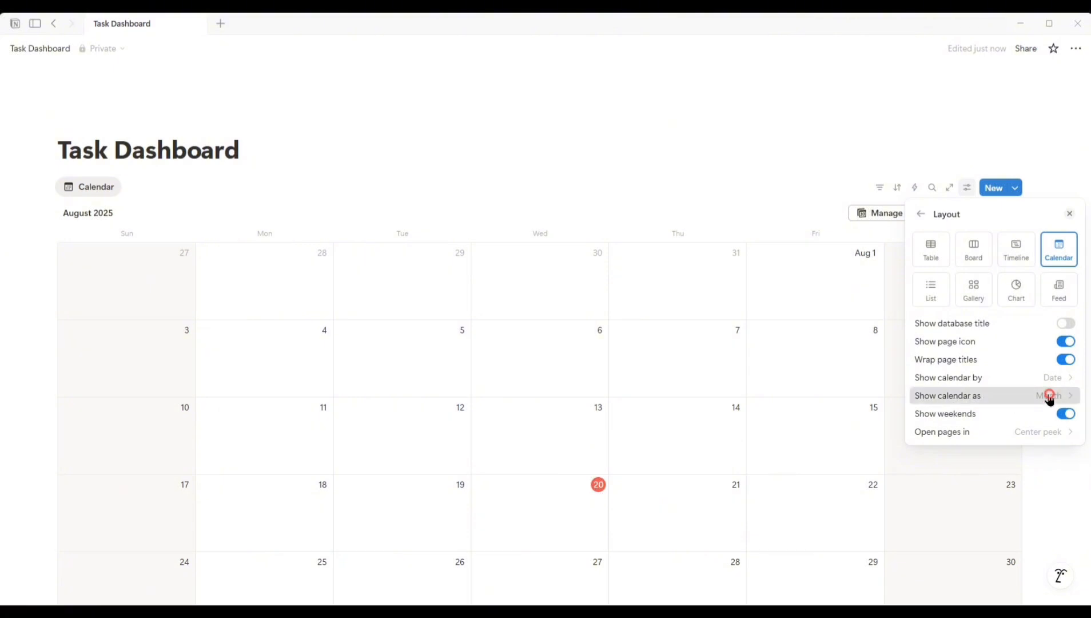
{"action": "left_click", "coordinate": [961, 434]}
{"action": "left_click", "coordinate": [723, 237]}
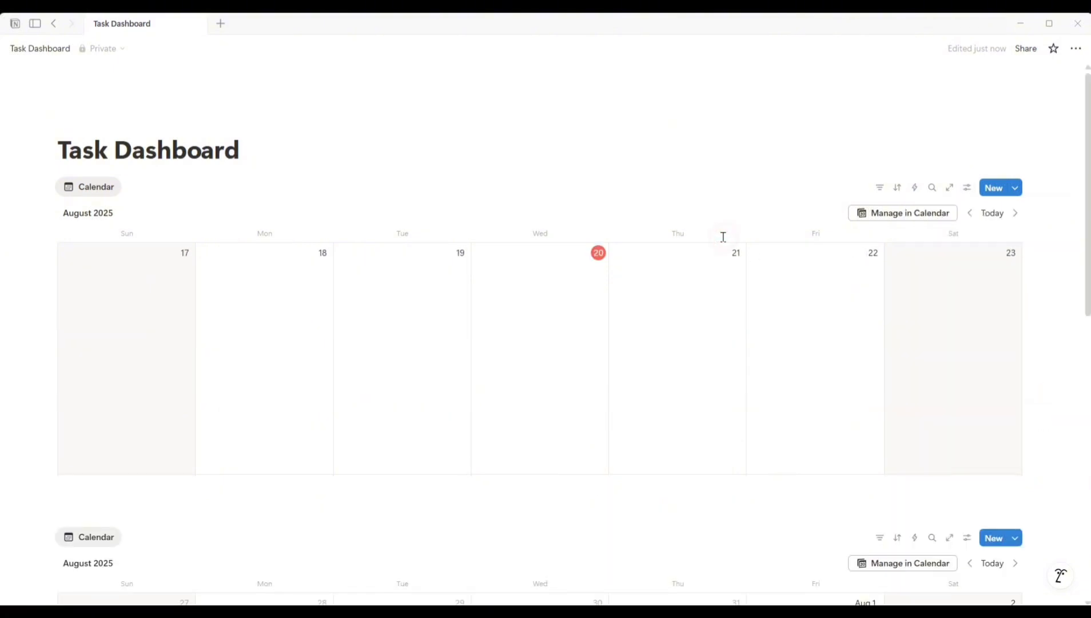
Paste the copied view link in a new line under the page title as a linked database view
{"action": "left_click", "coordinate": [295, 149]}
{"action": "key", "text": "Return"}
{"action": "key", "text": "Up"}
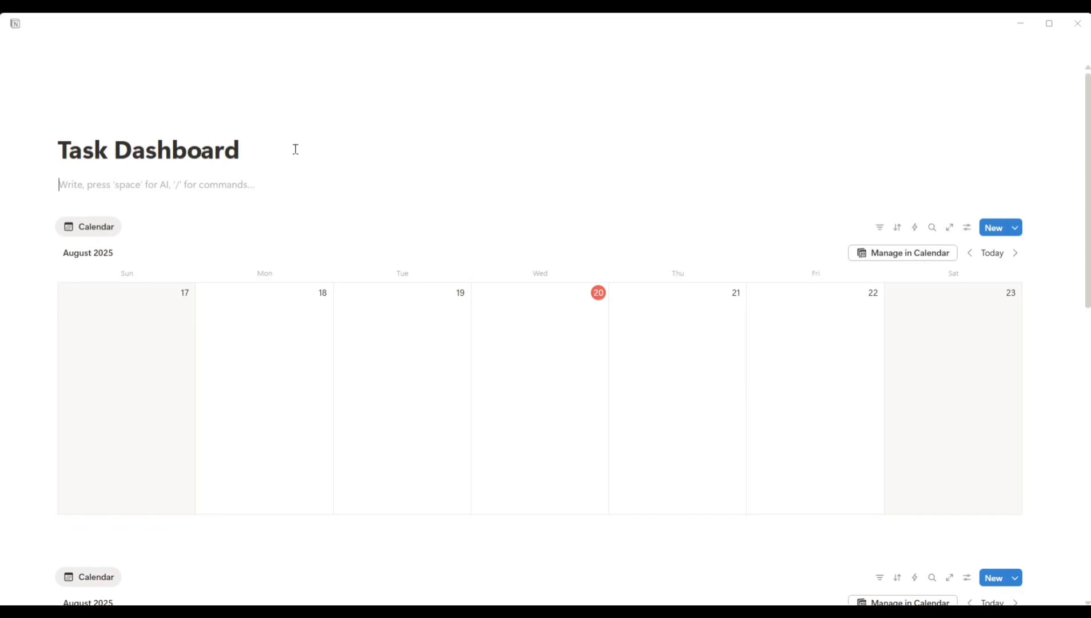
{"action": "key", "text": "ctrl+v"}
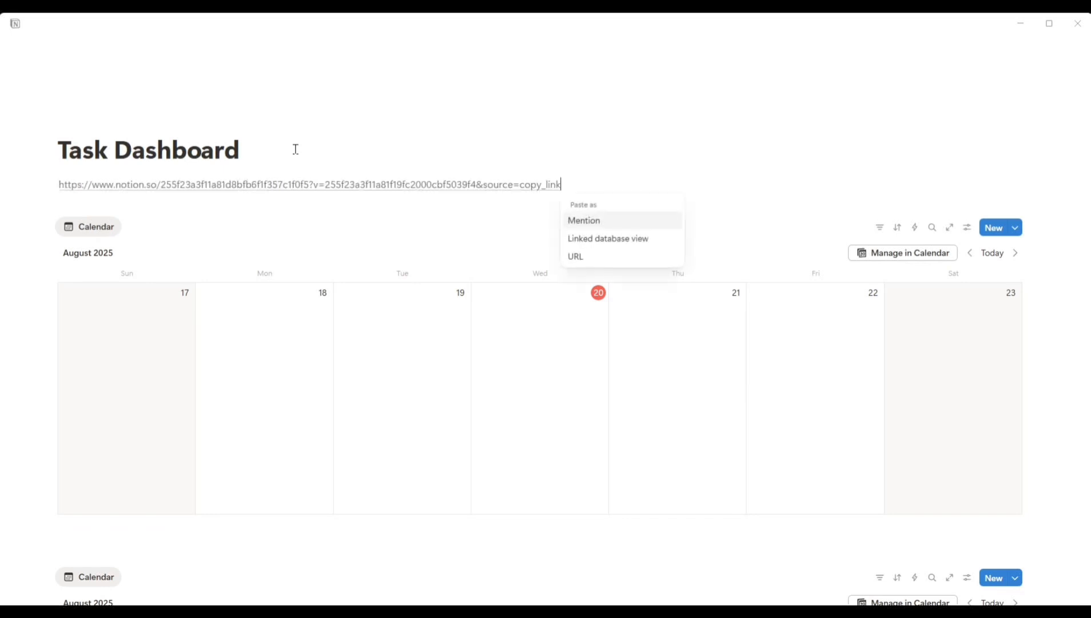
{"action": "left_click", "coordinate": [651, 239]}
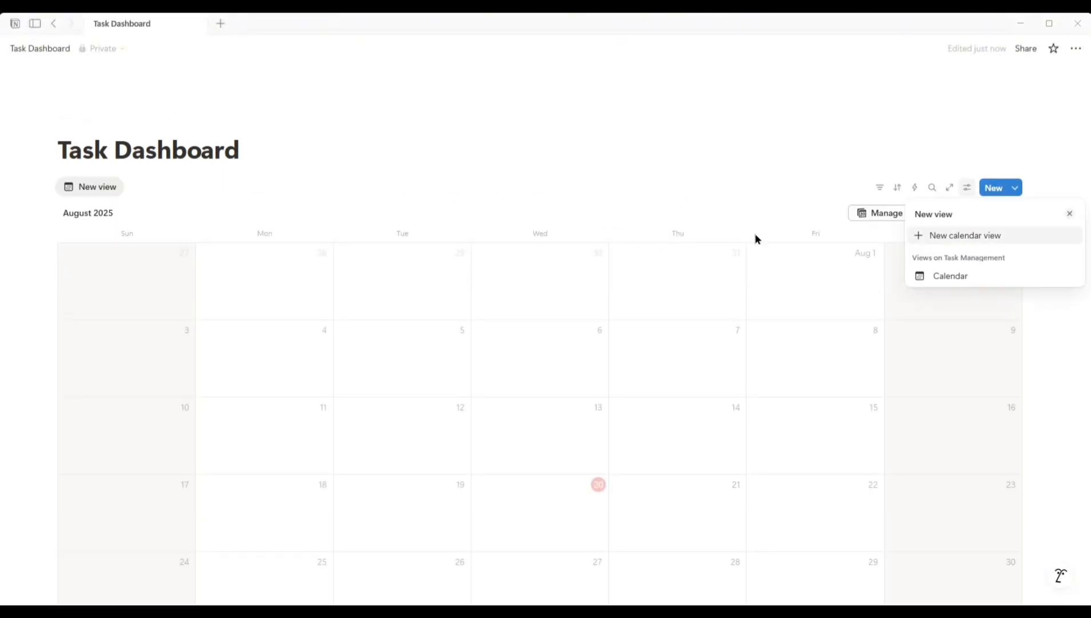
Create a new view for the pasted linked database and give it the Table layout
{"action": "left_click", "coordinate": [950, 240]}
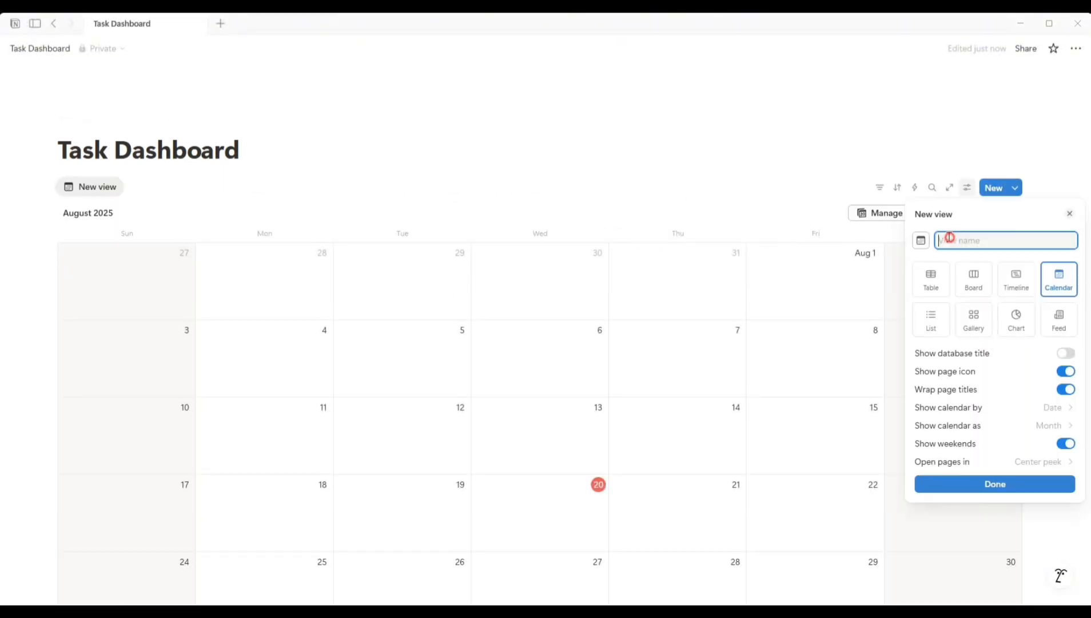
{"action": "left_click", "coordinate": [928, 289]}
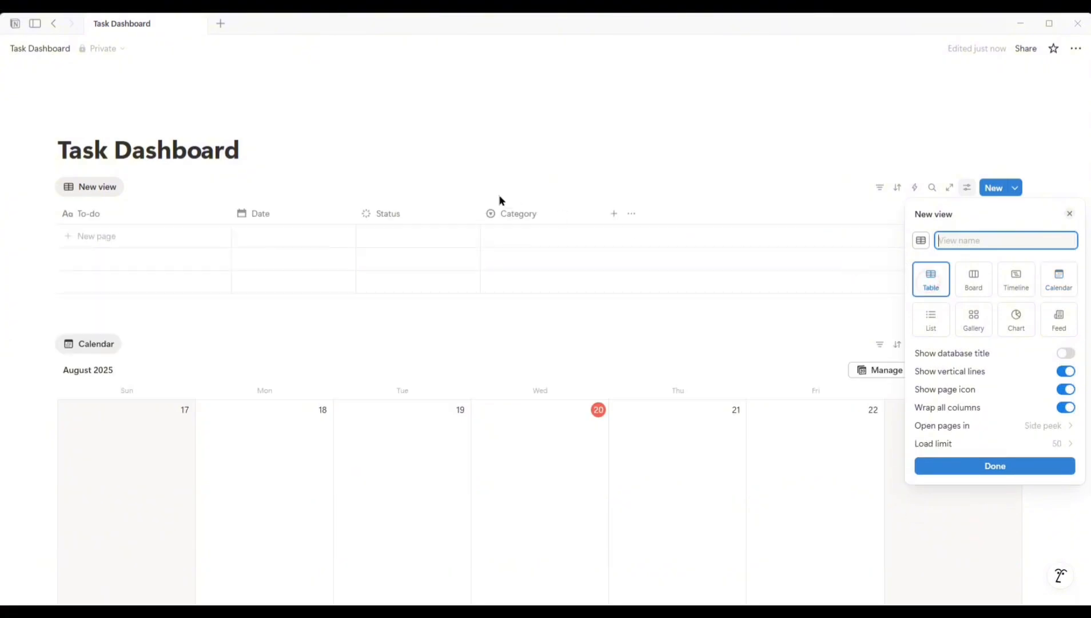
{"action": "left_click", "coordinate": [758, 331]}
{"action": "scroll", "coordinate": [708, 350], "scroll_direction": "down", "scroll_amount": 10}
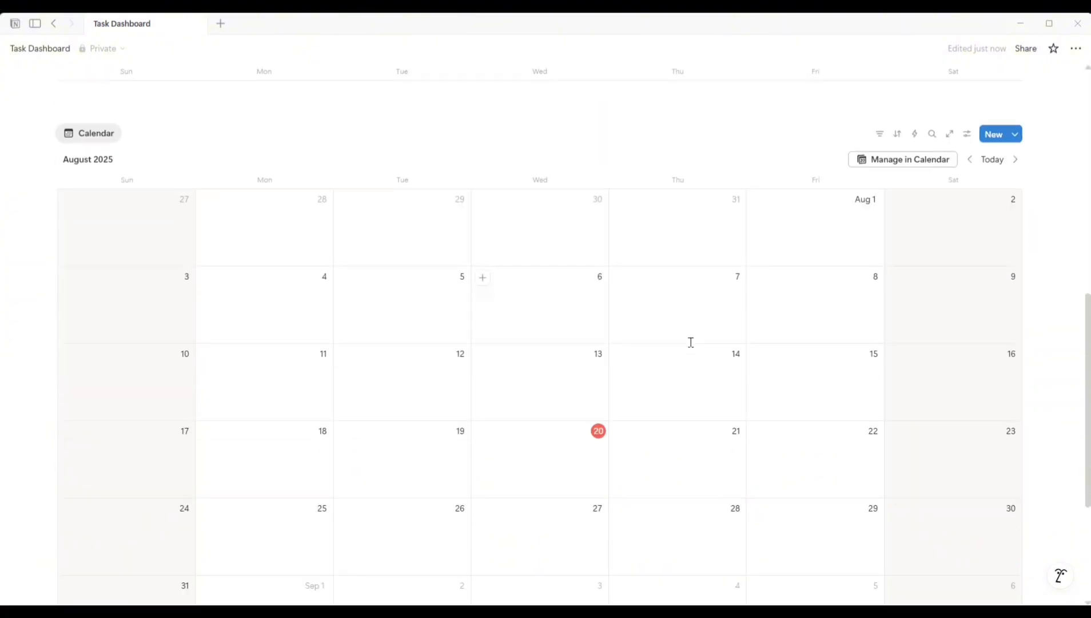
{"action": "scroll", "coordinate": [643, 356], "scroll_direction": "up", "scroll_amount": 5}
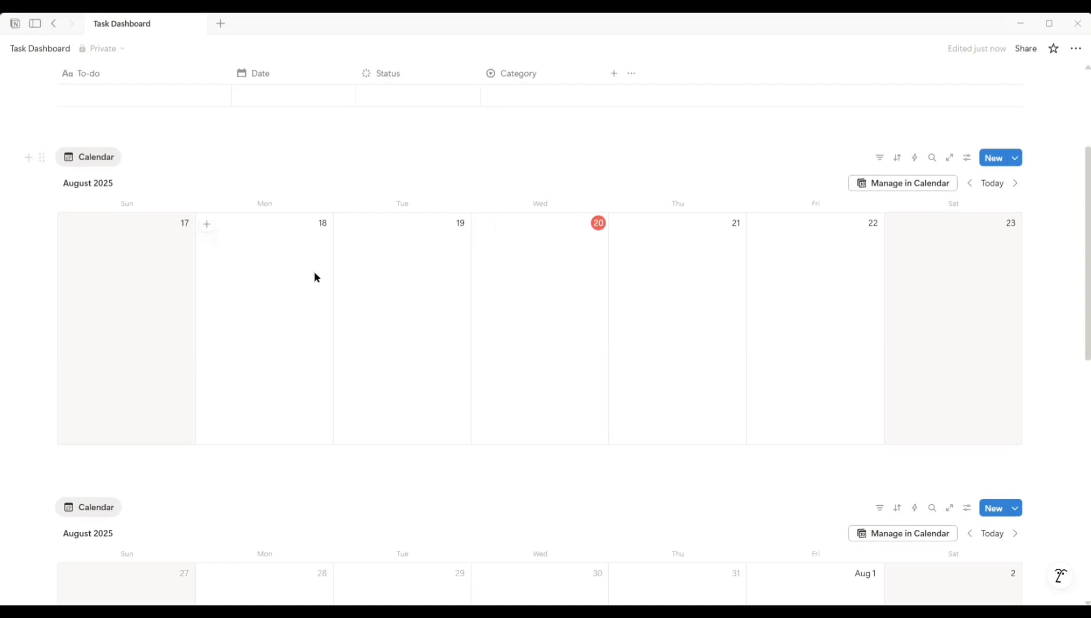
{"action": "scroll", "coordinate": [643, 297], "scroll_direction": "up", "scroll_amount": 3}
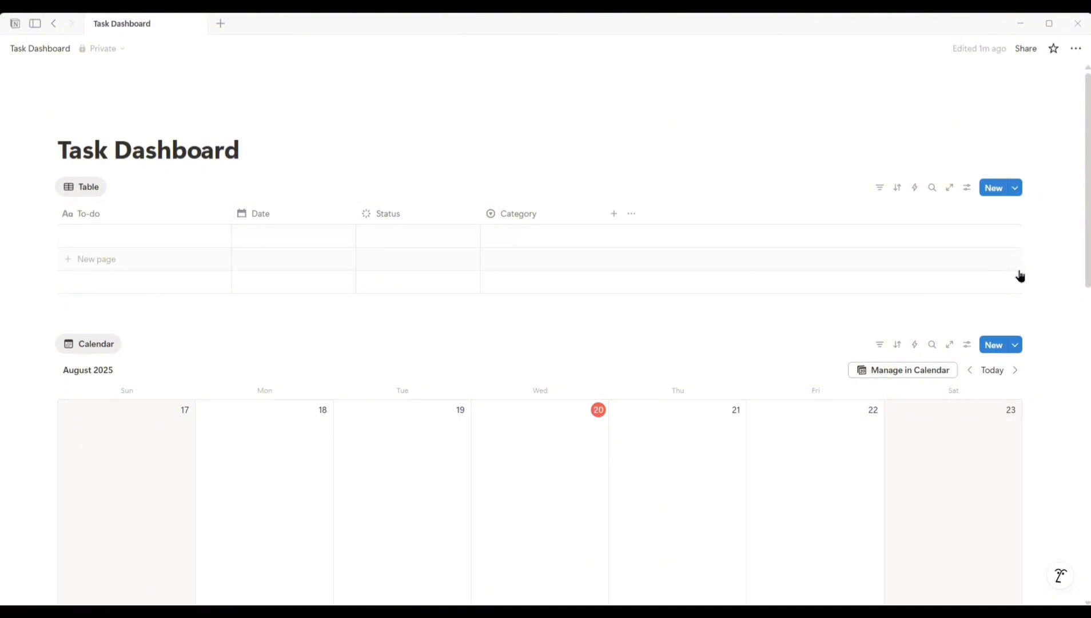
{"action": "left_click_drag", "start_coordinate": [1034, 280], "coordinate": [789, 157]}
{"action": "left_click", "coordinate": [563, 123]}
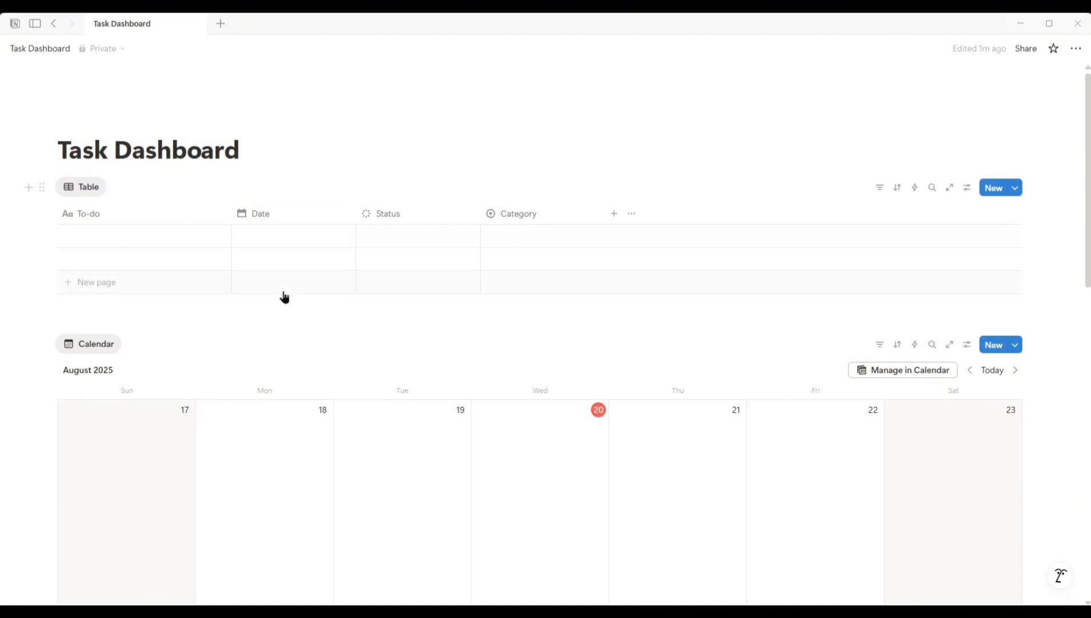
Filter the linked table view so that Category is Work
{"action": "left_click", "coordinate": [881, 189]}
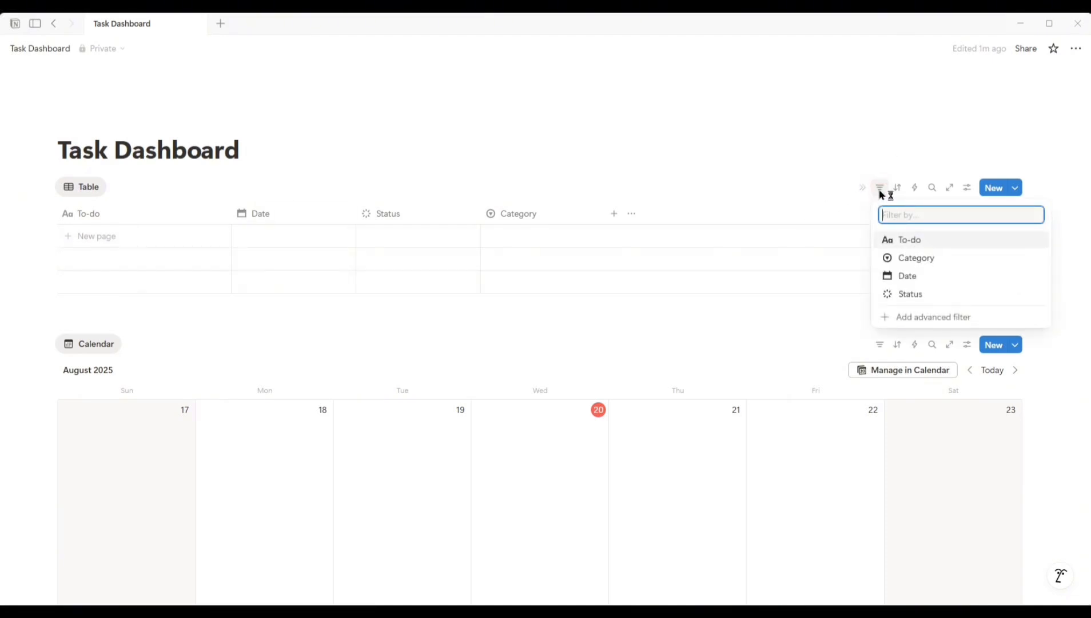
{"action": "left_click", "coordinate": [879, 189]}
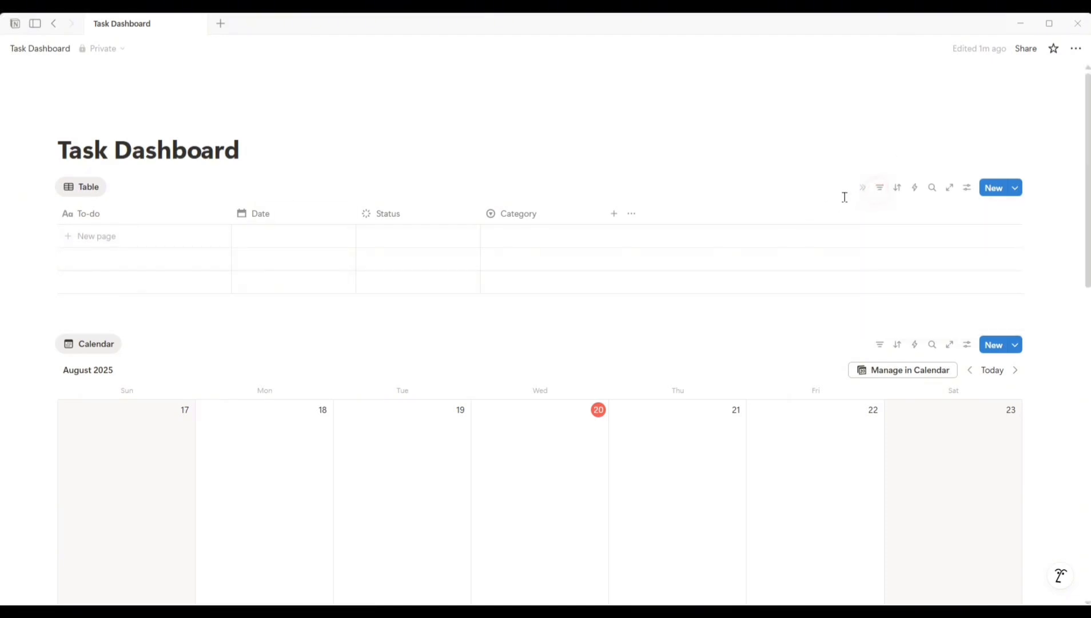
{"action": "left_click", "coordinate": [881, 190]}
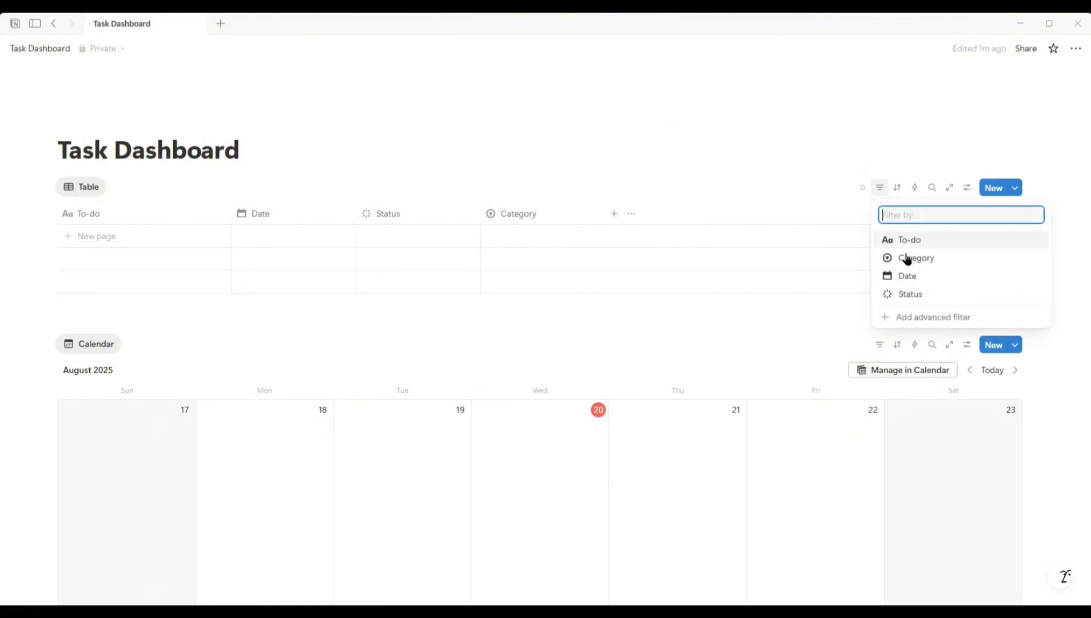
{"action": "left_click", "coordinate": [942, 260]}
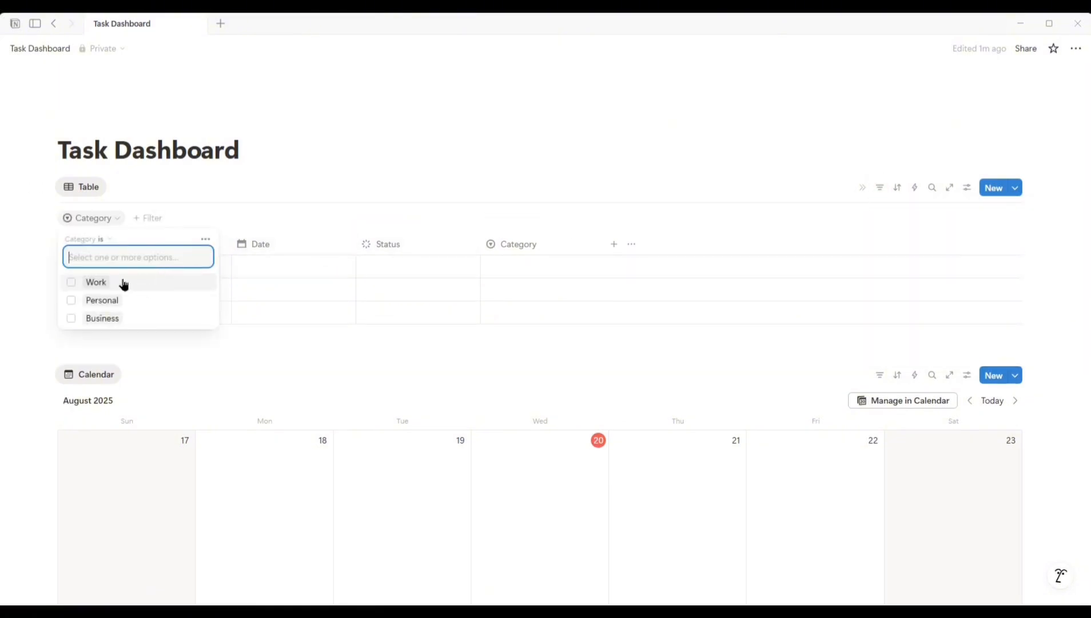
{"action": "left_click", "coordinate": [99, 284]}
{"action": "left_click", "coordinate": [289, 188]}
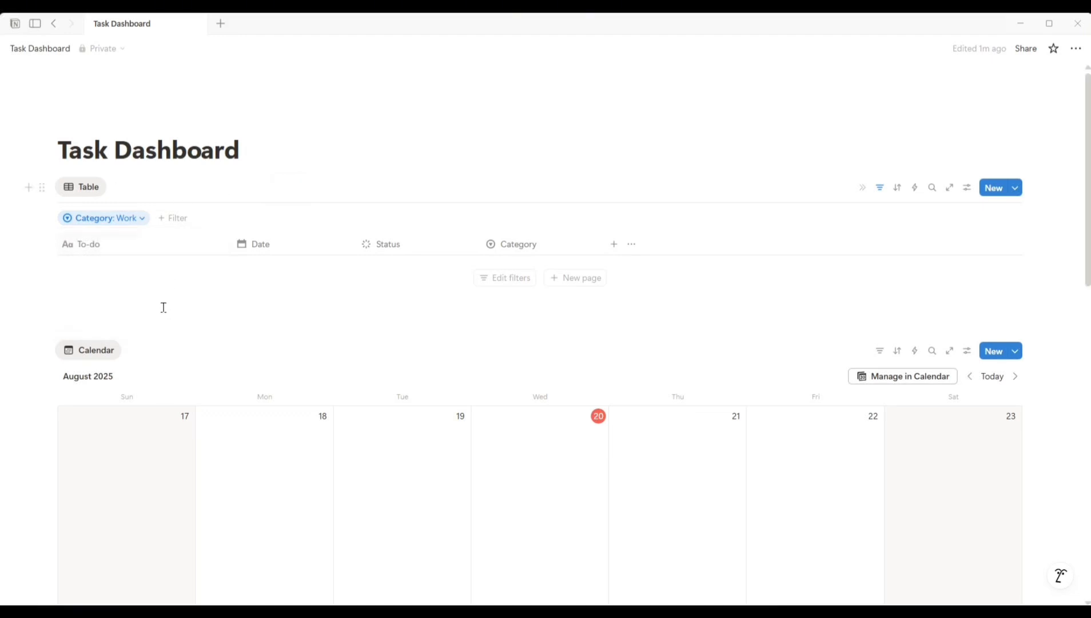
Add two pages to the filtered table and name them "work task 1" and "work task 2"
{"action": "left_click", "coordinate": [576, 280]}
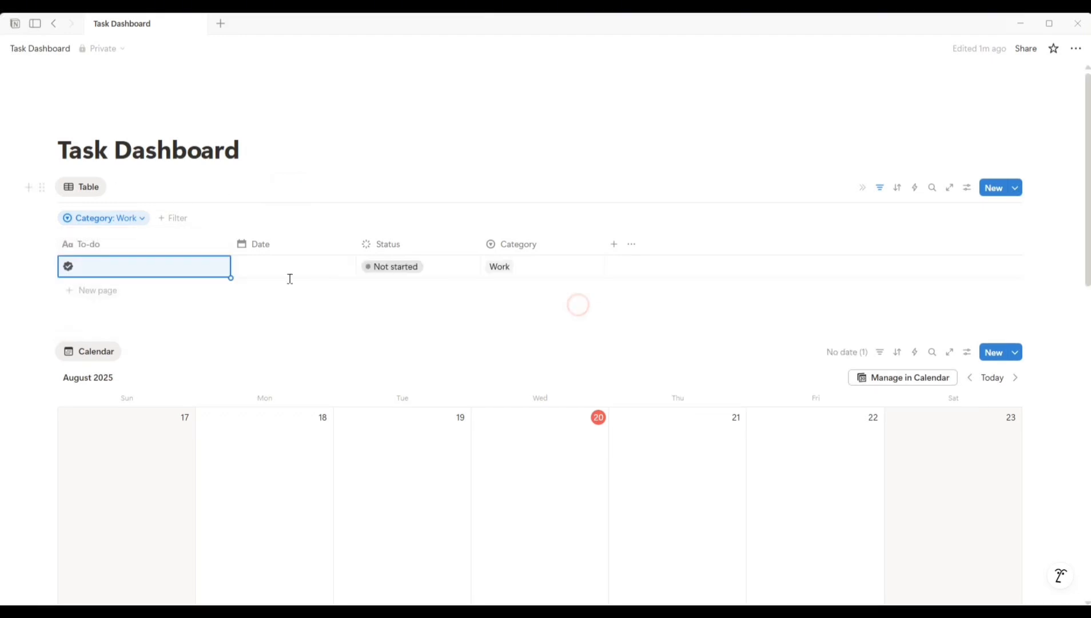
{"action": "left_click", "coordinate": [76, 293]}
{"action": "left_click", "coordinate": [152, 263]}
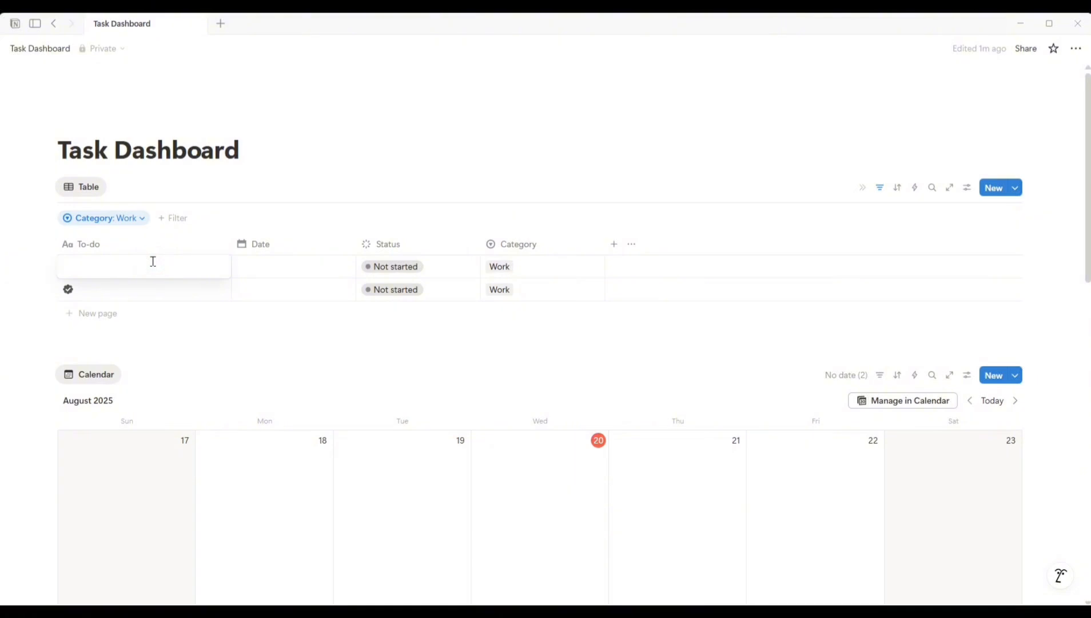
{"action": "type", "text": "work task 1"}
{"action": "key", "text": "Return"}
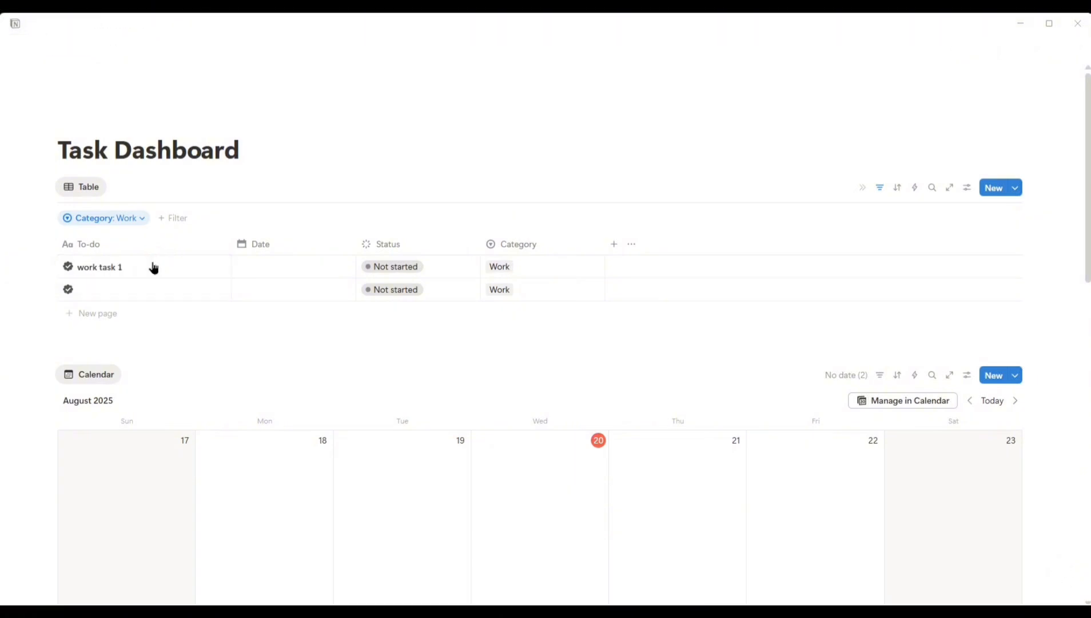
{"action": "key", "text": "Down"}
{"action": "type", "text": "work task"}
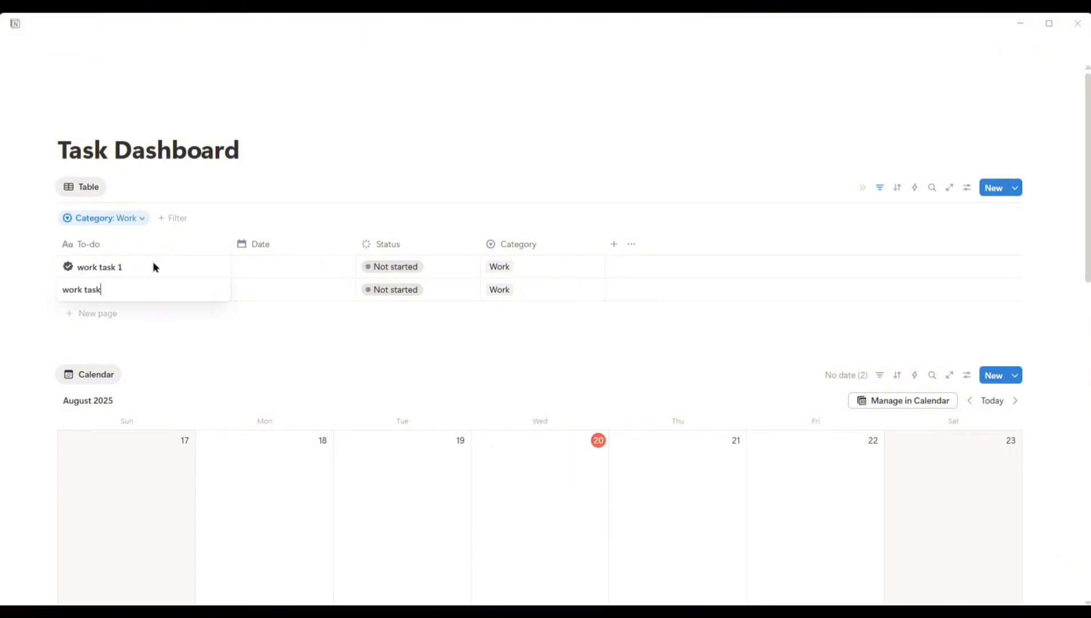
{"action": "type", "text": " 2"}
{"action": "key", "text": "Return"}
Set the date of work task 1 and work task 2 to August 20, 2025
{"action": "left_click", "coordinate": [283, 268]}
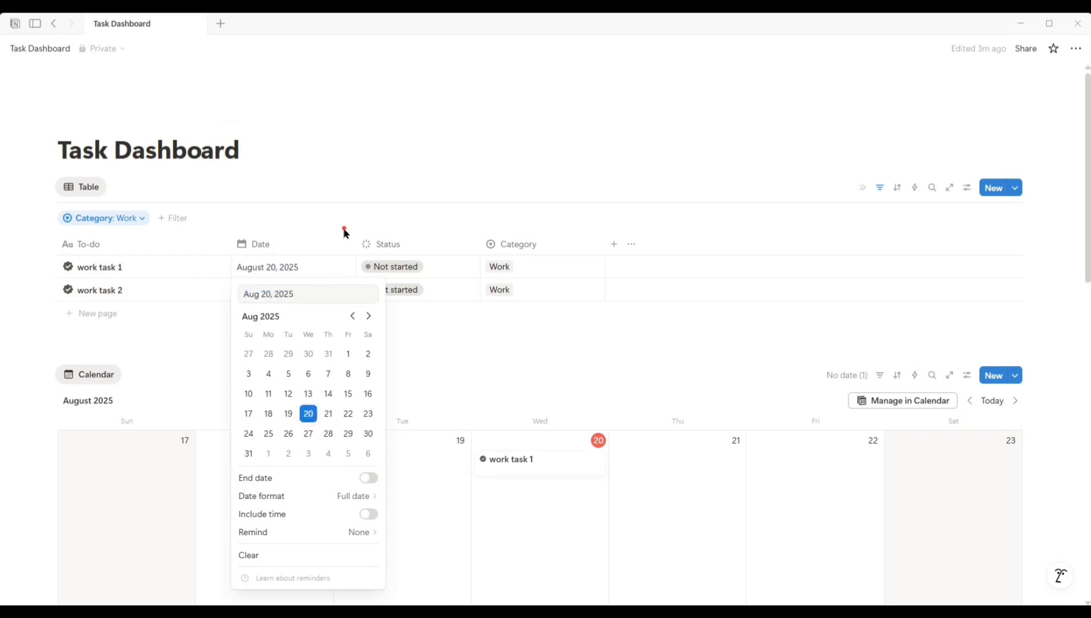
{"action": "left_click", "coordinate": [285, 290]}
{"action": "left_click", "coordinate": [308, 413]}
{"action": "left_click", "coordinate": [445, 196]}
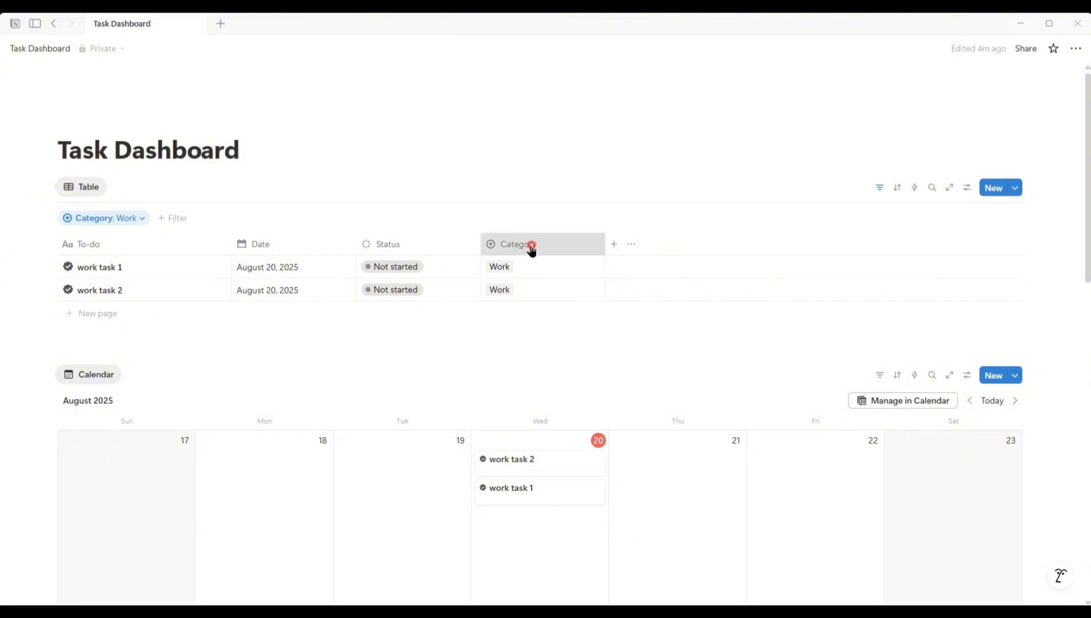
Hide the Category property in the linked table view
{"action": "left_click", "coordinate": [531, 247]}
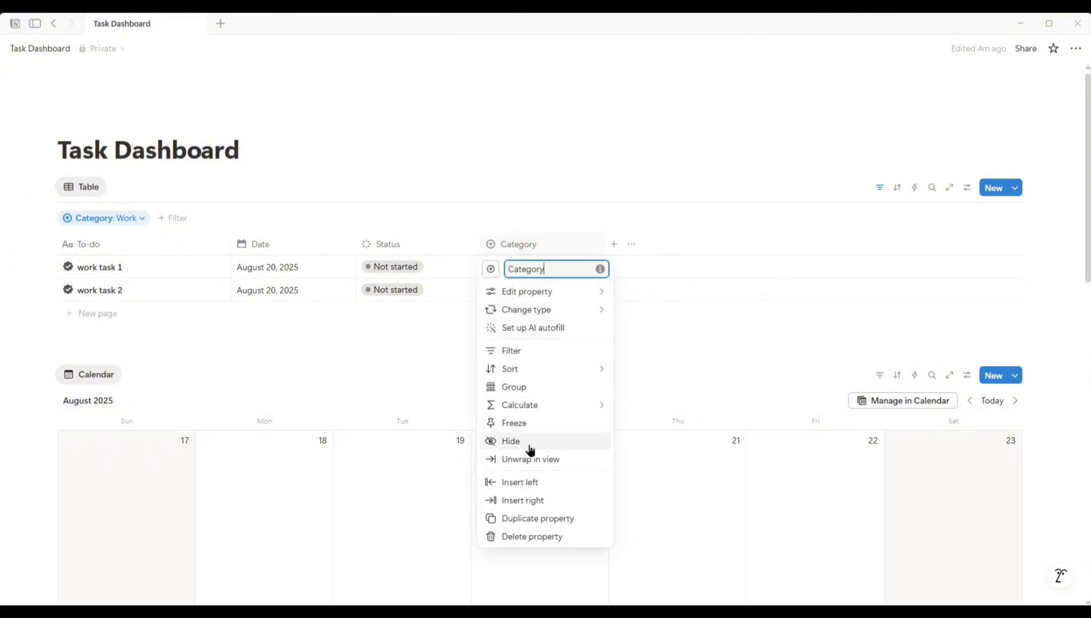
{"action": "left_click", "coordinate": [531, 441]}
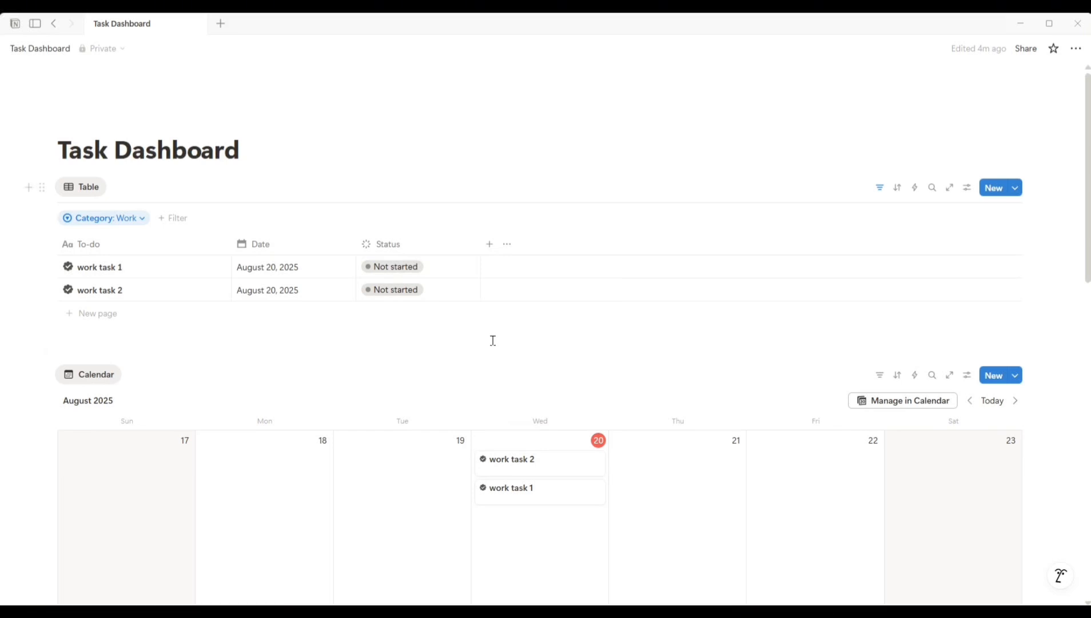
Add a Date filter to the table view so that the start date is on or before Today
{"action": "left_click", "coordinate": [179, 224]}
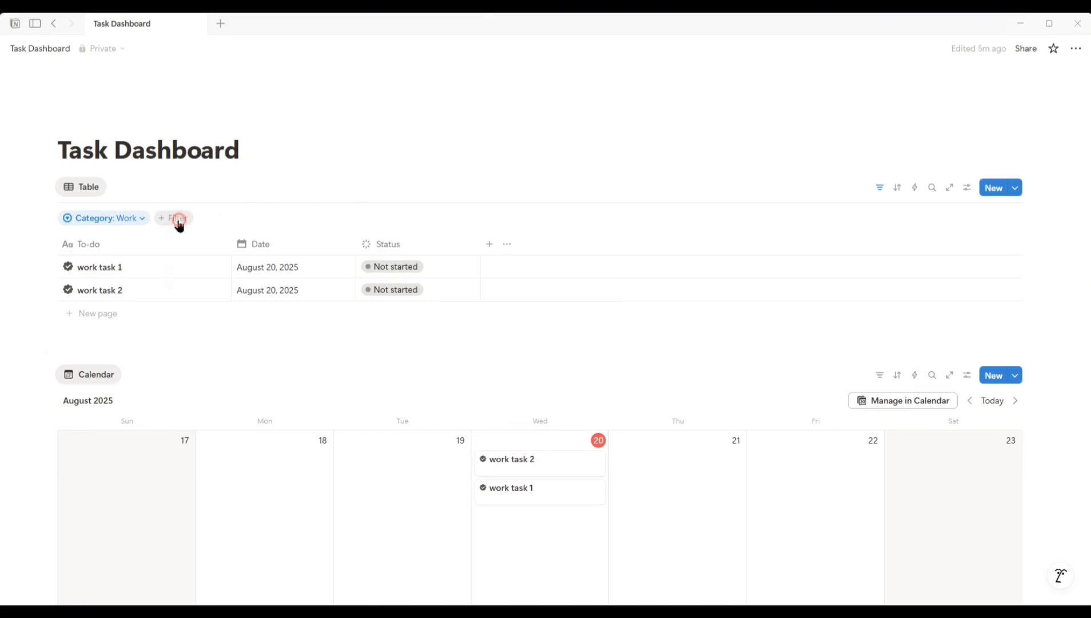
{"action": "left_click", "coordinate": [203, 288]}
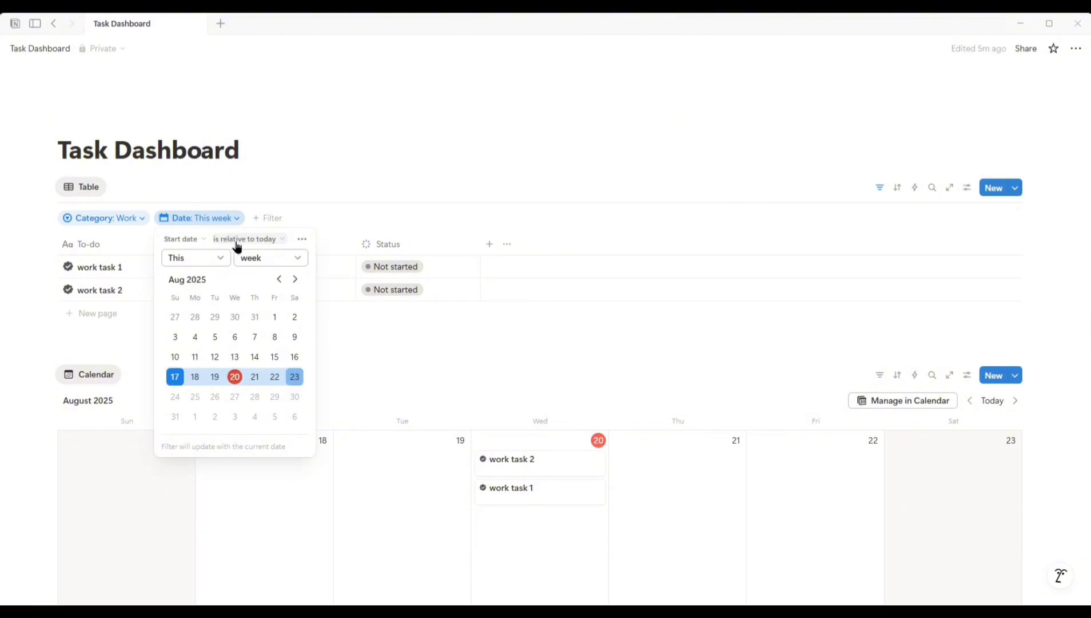
{"action": "left_click", "coordinate": [273, 239]}
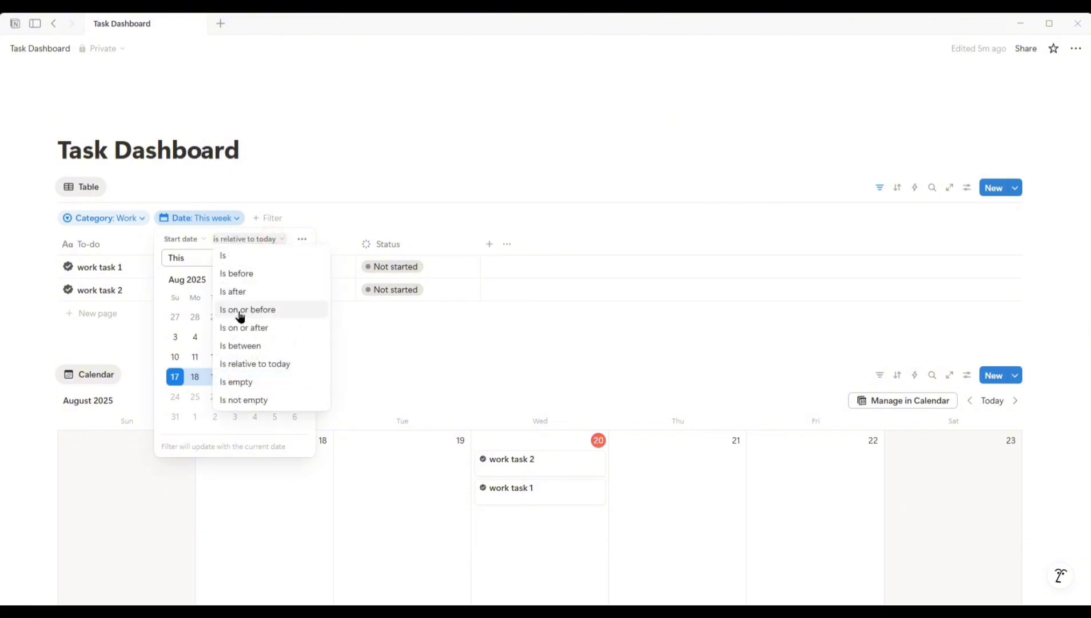
{"action": "left_click", "coordinate": [282, 312]}
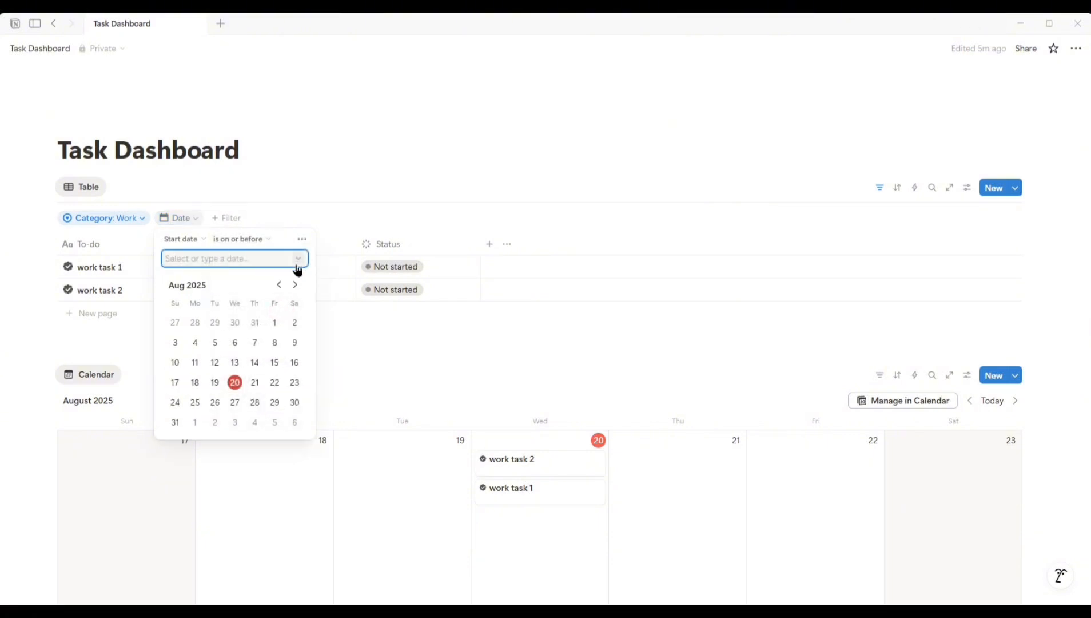
{"action": "left_click", "coordinate": [297, 262]}
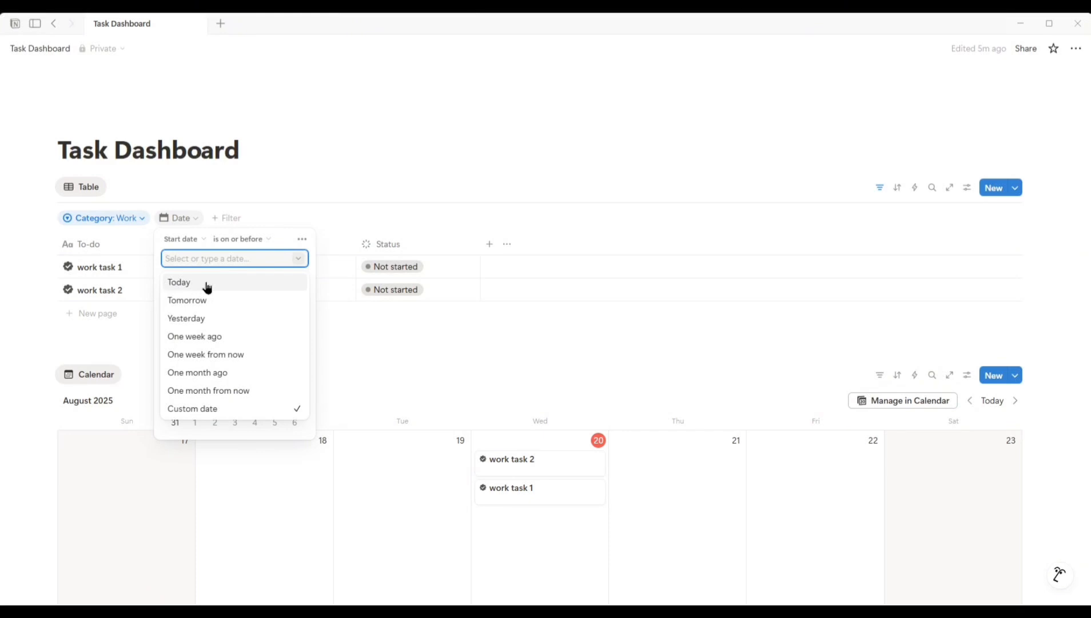
{"action": "left_click", "coordinate": [206, 282]}
{"action": "left_click", "coordinate": [340, 184]}
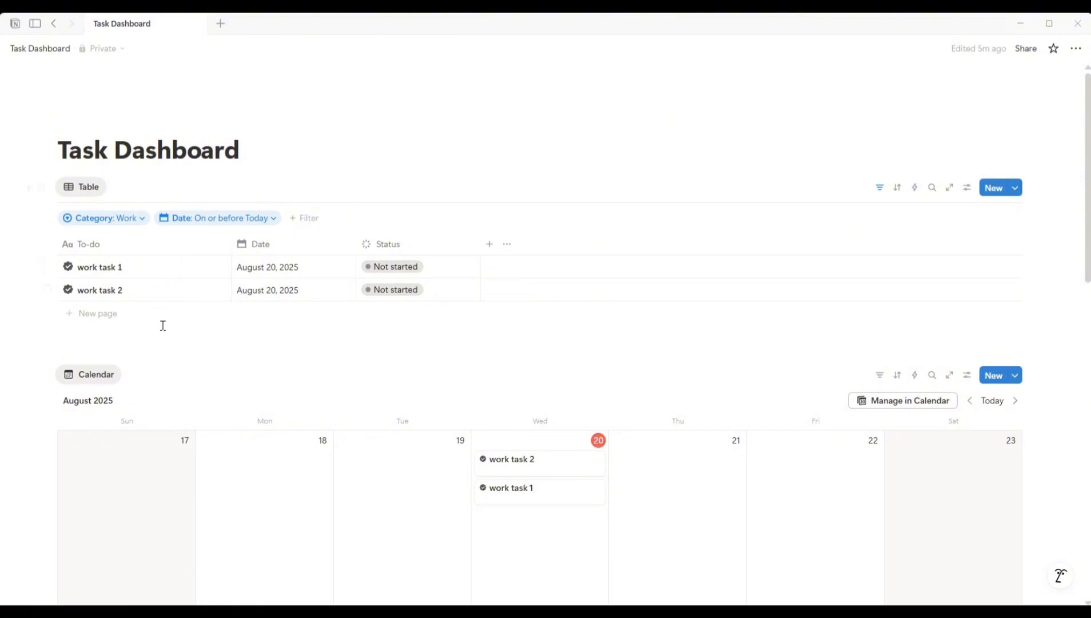
Add a Status filter to the table view with the condition "is not" and the Complete group selected
{"action": "left_click", "coordinate": [306, 218]}
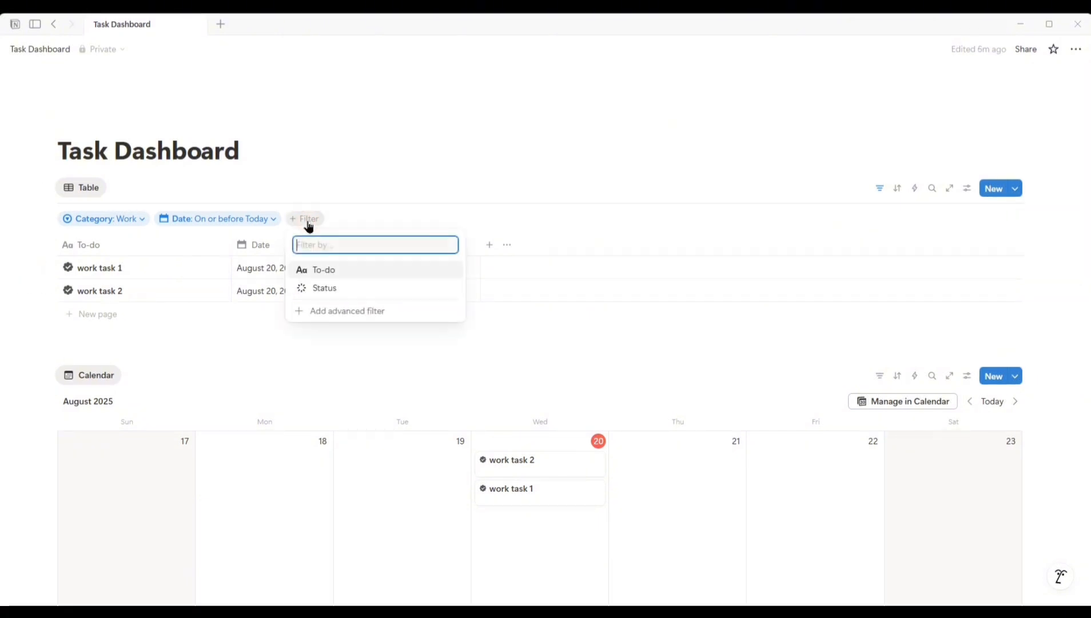
{"action": "left_click", "coordinate": [343, 294]}
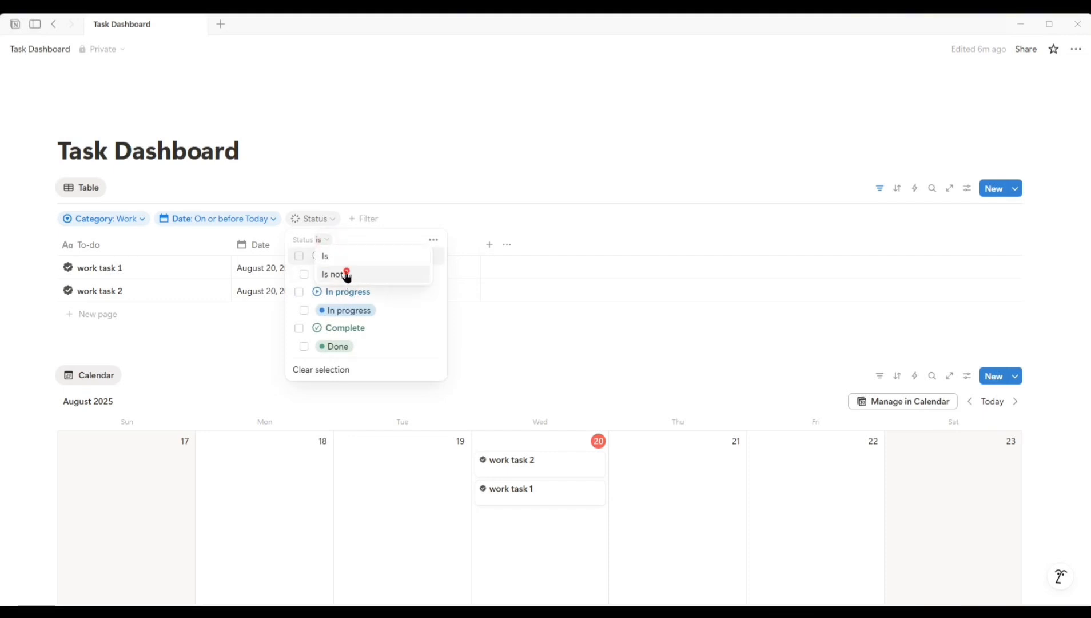
{"action": "left_click", "coordinate": [347, 275]}
{"action": "left_click", "coordinate": [299, 330]}
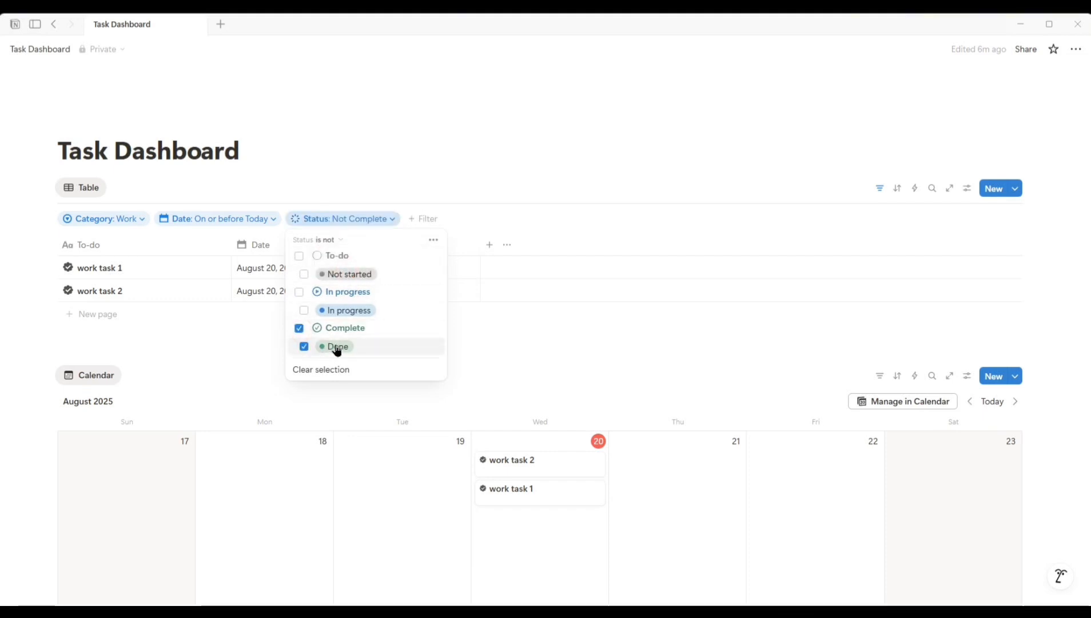
{"action": "left_click", "coordinate": [499, 274]}
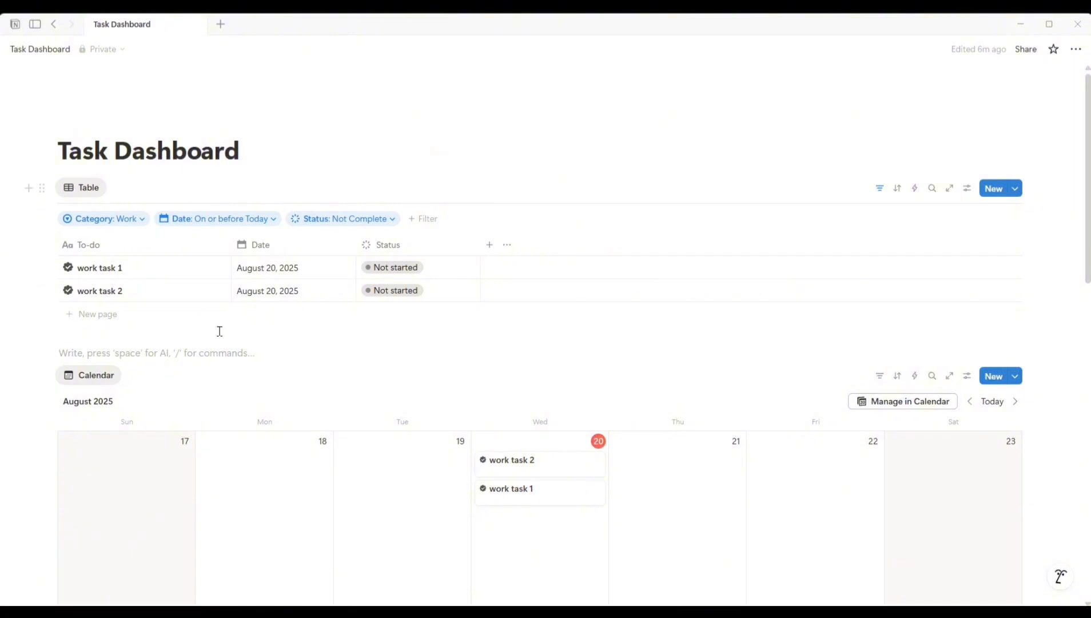
Set the status of work task 1 to In progress in the linked table view
{"action": "left_click", "coordinate": [406, 269]}
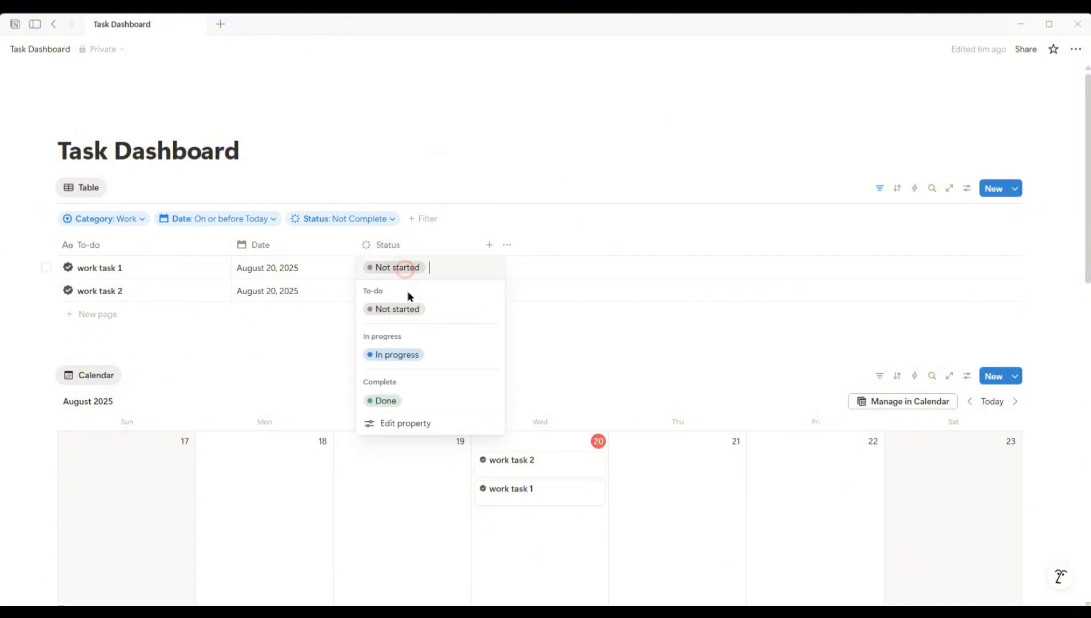
{"action": "left_click", "coordinate": [400, 354]}
{"action": "left_click", "coordinate": [473, 211]}
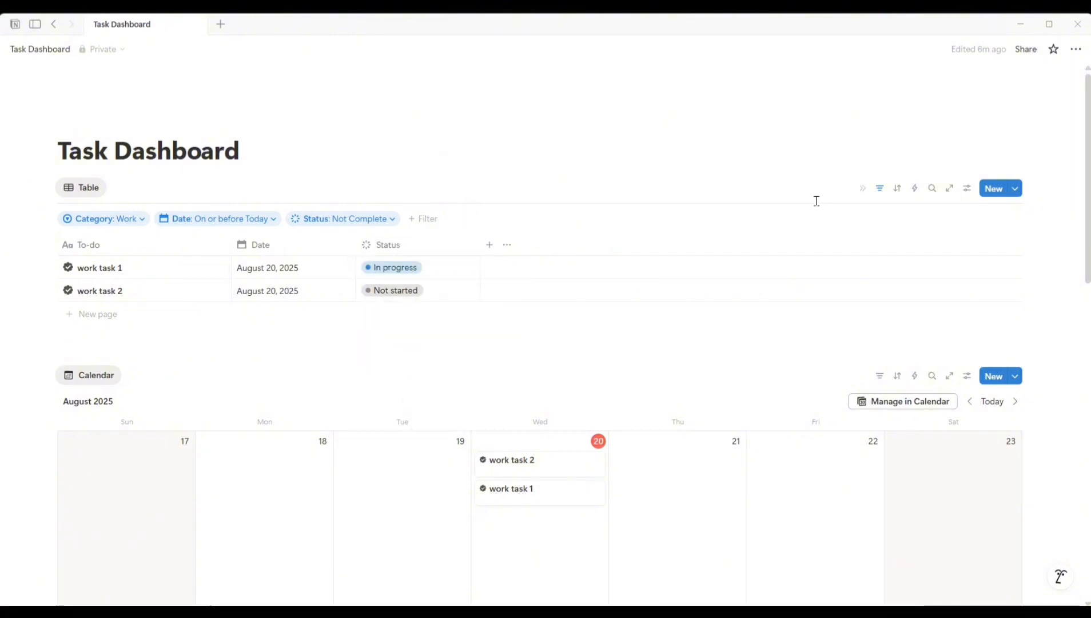
Sort the linked table view by Date in ascending order
{"action": "left_click", "coordinate": [898, 191]}
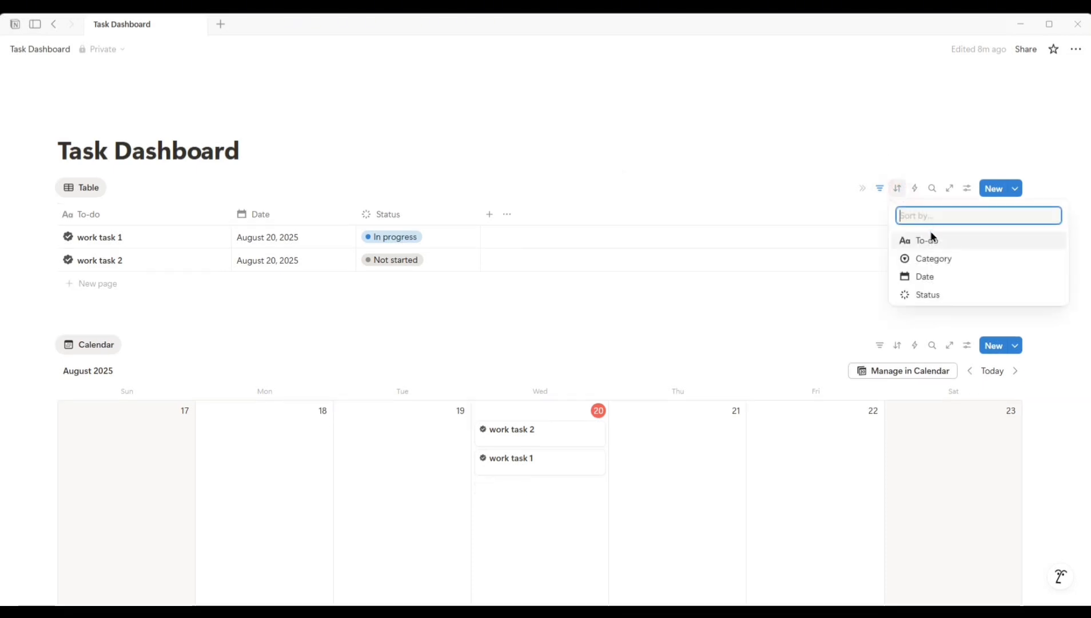
{"action": "left_click", "coordinate": [945, 279]}
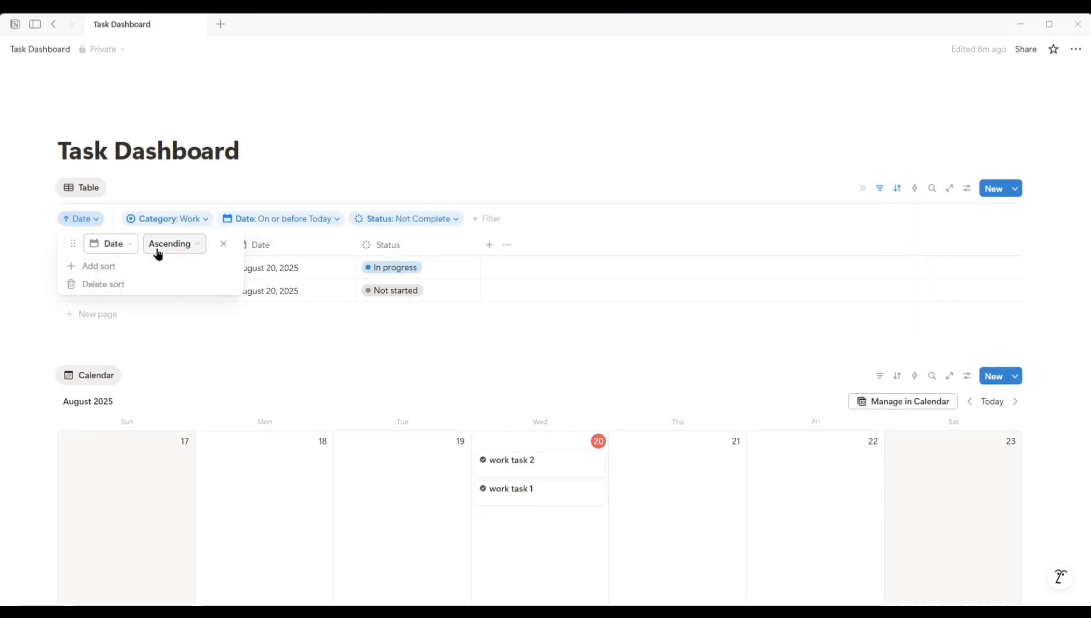
{"action": "left_click", "coordinate": [601, 211]}
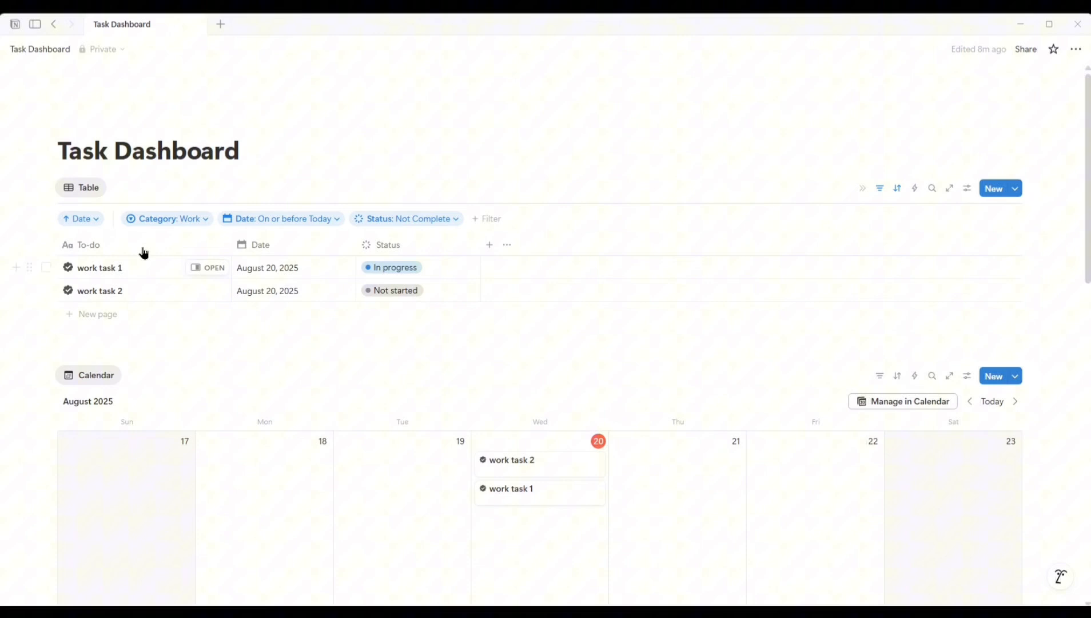
Change the date of work task 2 to August 19, 2025
{"action": "left_click", "coordinate": [291, 299]}
{"action": "left_click", "coordinate": [291, 424]}
{"action": "left_click", "coordinate": [469, 319]}
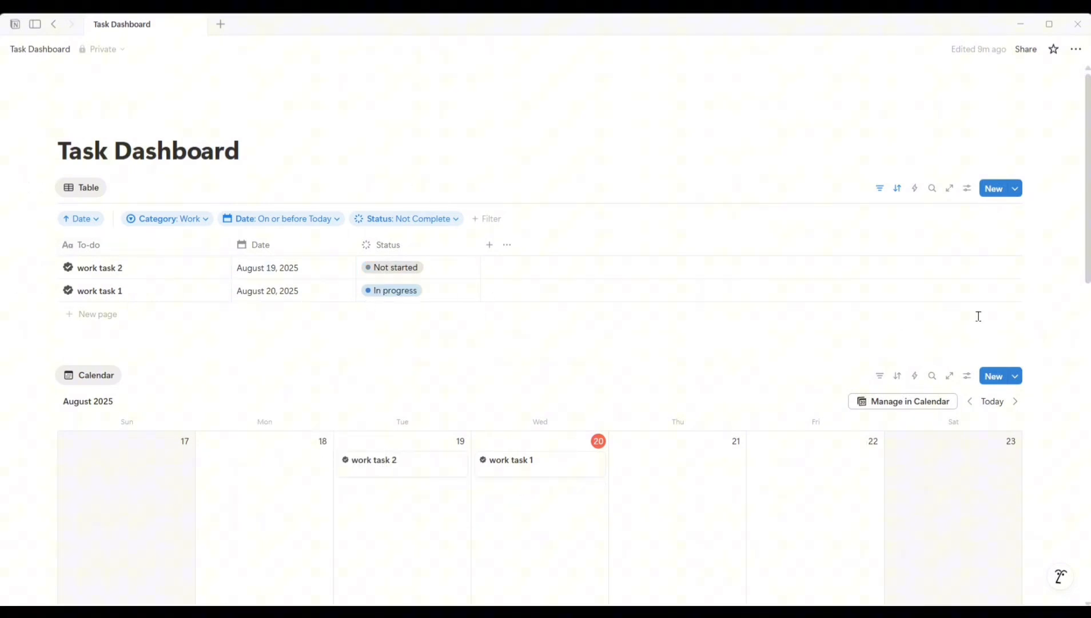
{"action": "left_click", "coordinate": [1048, 310]}
{"action": "left_click_drag", "start_coordinate": [1048, 311], "coordinate": [941, 237]}
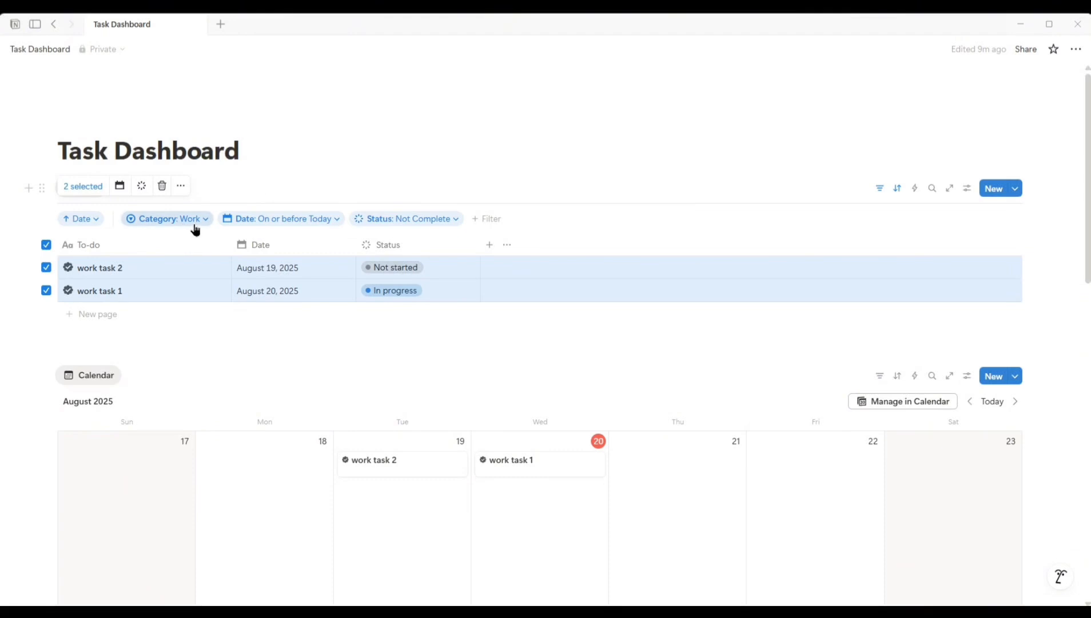
{"action": "left_click", "coordinate": [217, 175]}
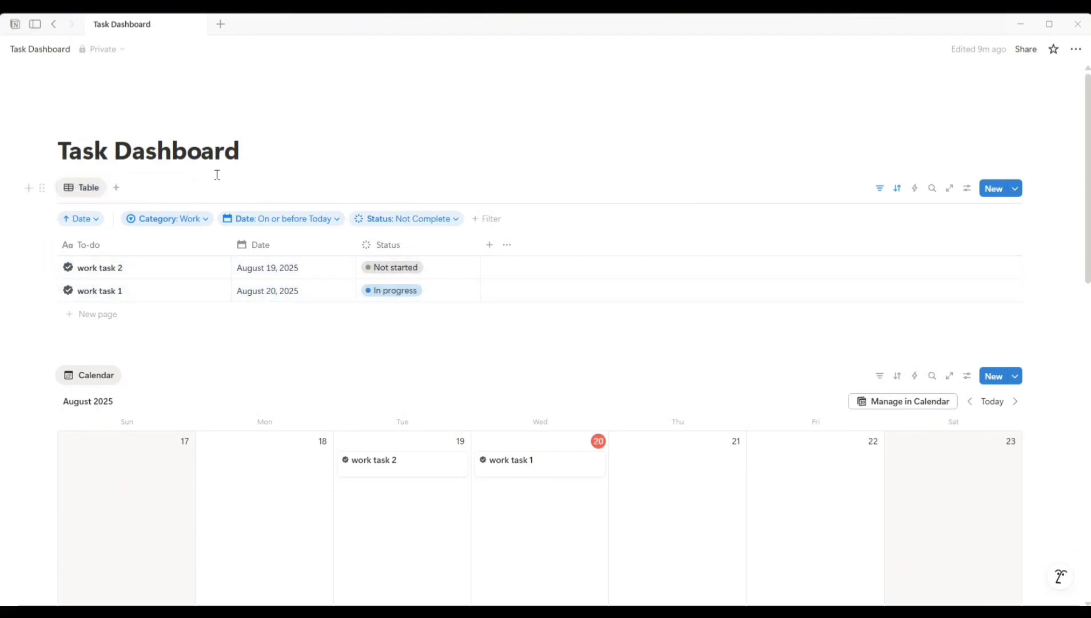
Rename the linked table view as Work and give it the briefcase icon
{"action": "left_click", "coordinate": [85, 195]}
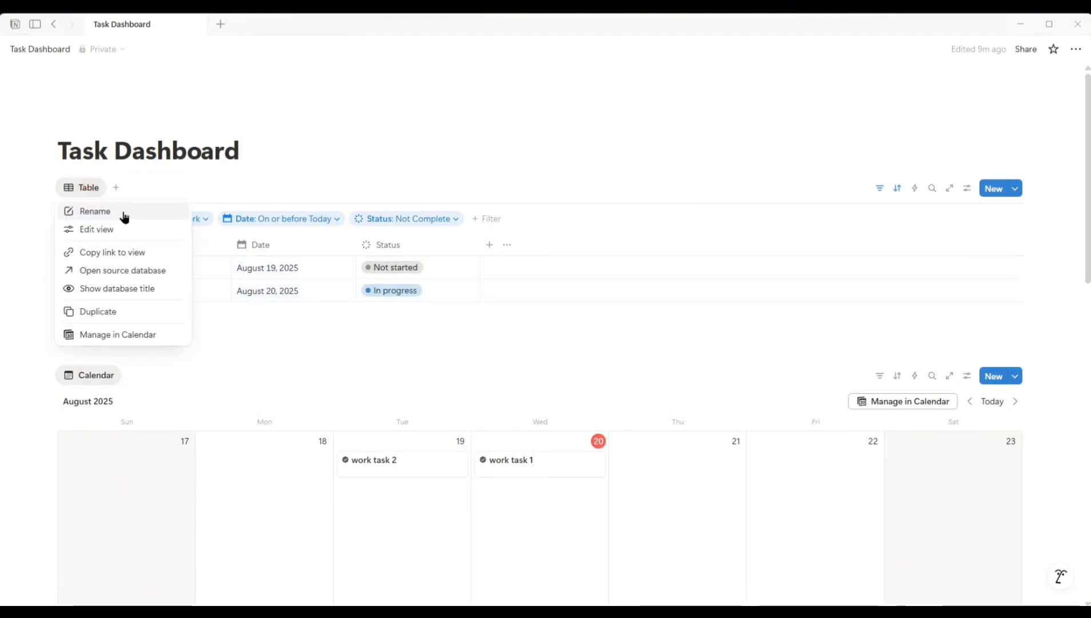
{"action": "left_click", "coordinate": [124, 214]}
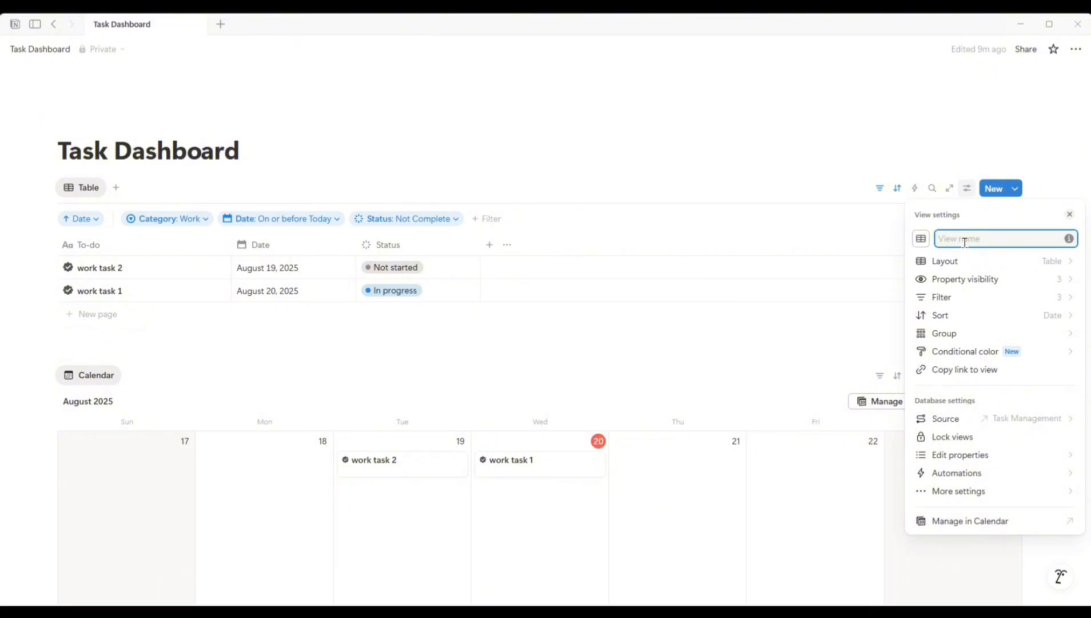
{"action": "type", "text": "Work"}
{"action": "left_click", "coordinate": [922, 245]}
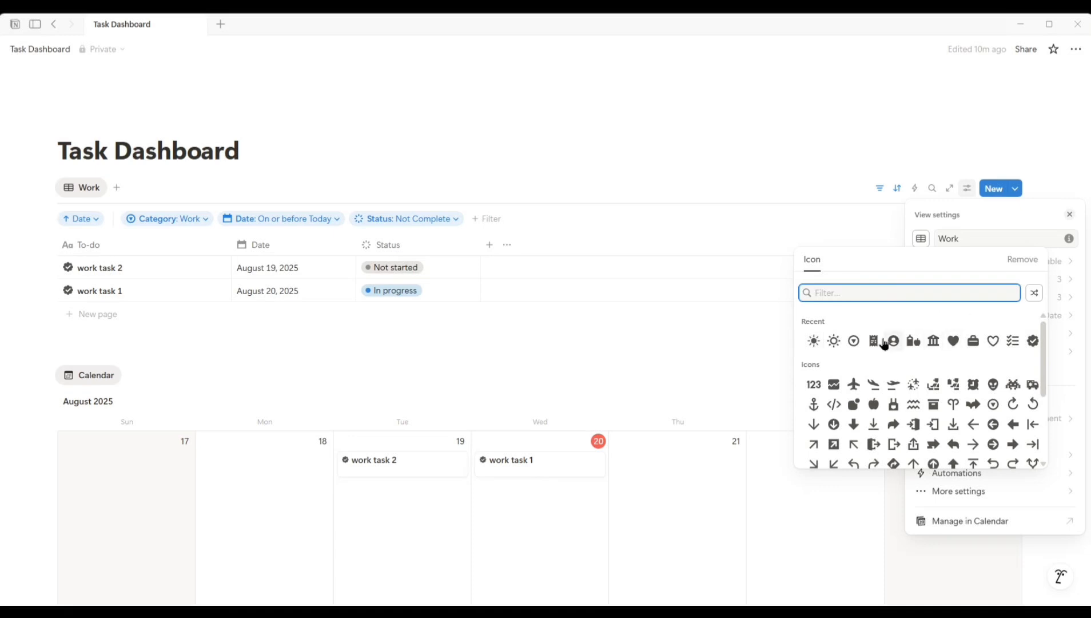
{"action": "left_click", "coordinate": [973, 340]}
{"action": "left_click", "coordinate": [631, 205]}
{"action": "left_click", "coordinate": [623, 184]}
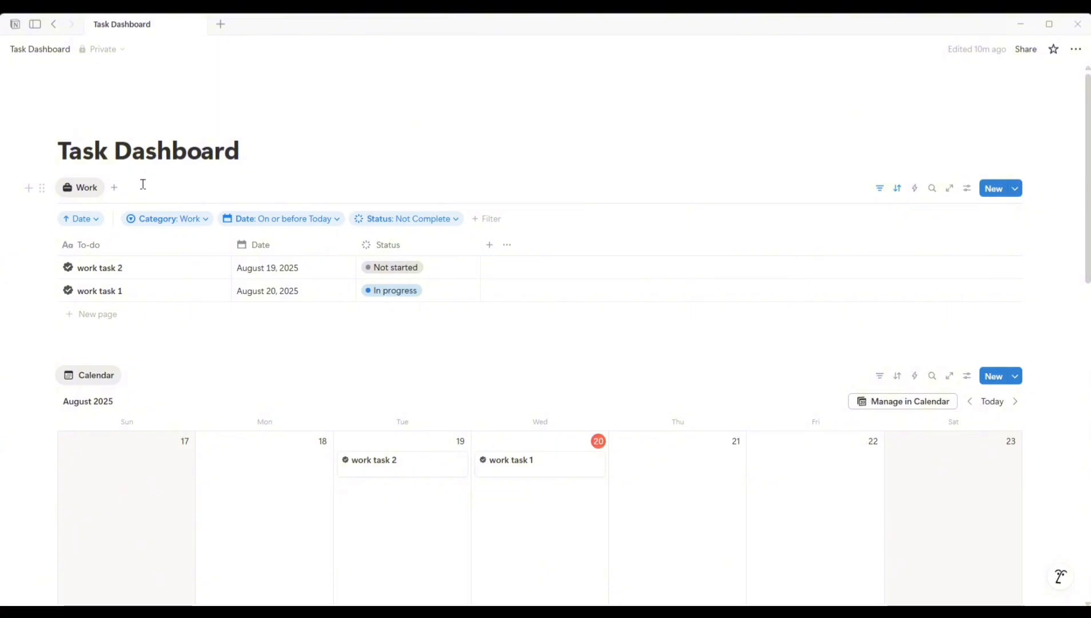
Duplicate the Work view, rename the copy as Business and give it the columned bank building icon
{"action": "left_click", "coordinate": [81, 190]}
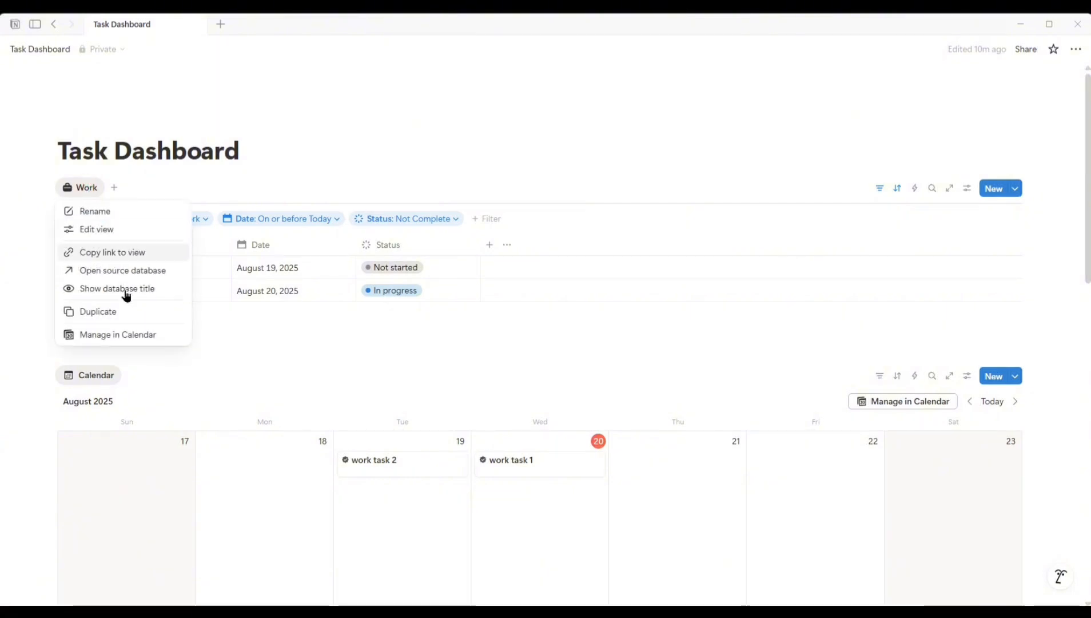
{"action": "left_click", "coordinate": [127, 314]}
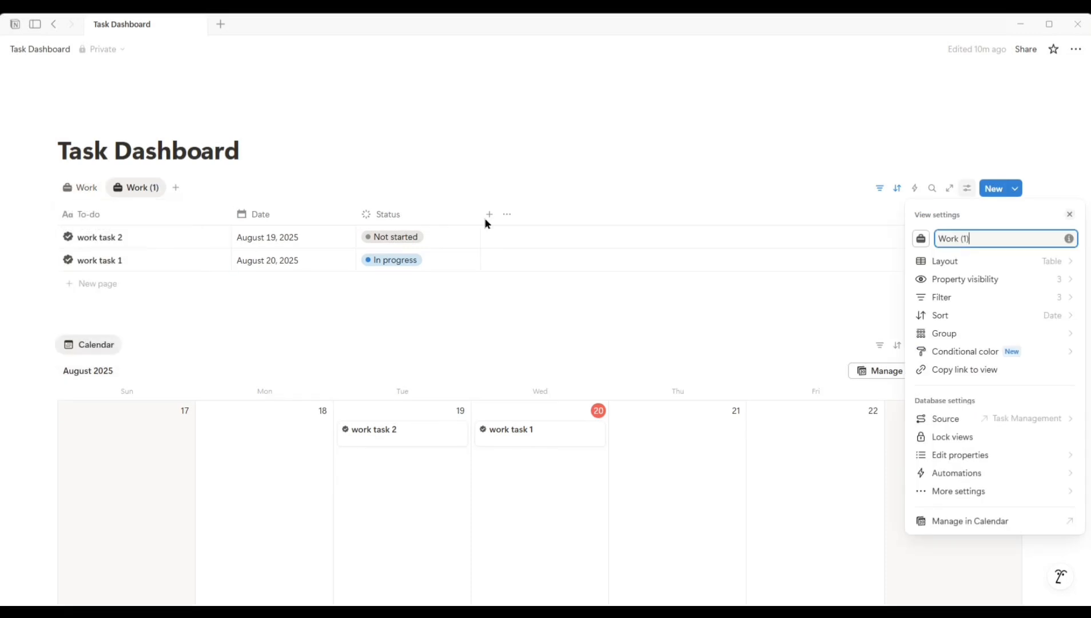
{"action": "left_click_drag", "start_coordinate": [982, 241], "coordinate": [933, 244]}
{"action": "type", "text": "Business"}
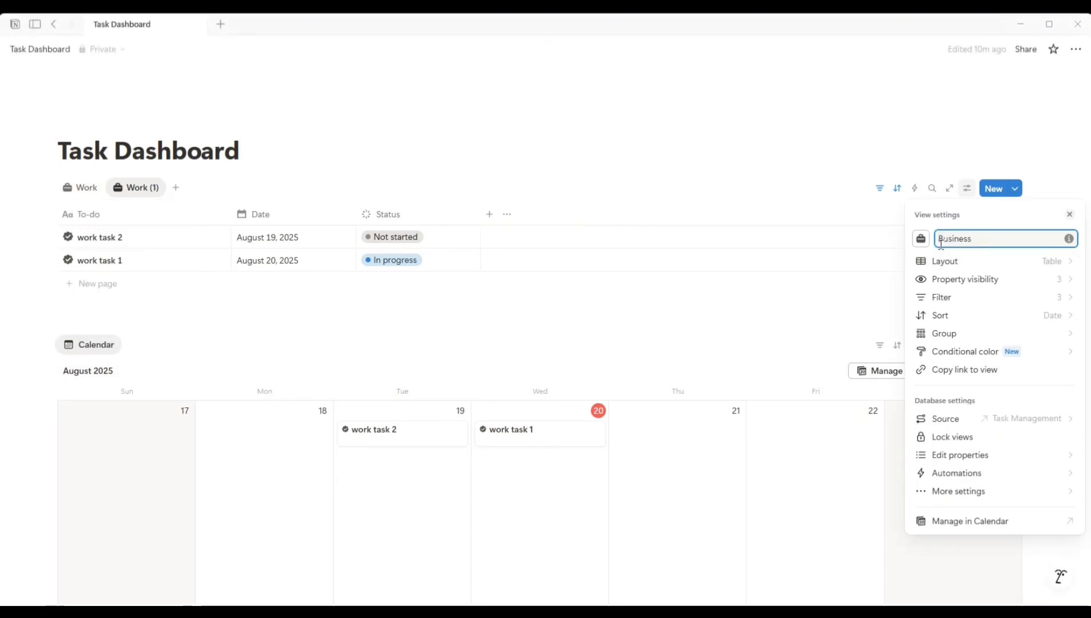
{"action": "left_click_drag", "start_coordinate": [978, 239], "coordinate": [936, 241]}
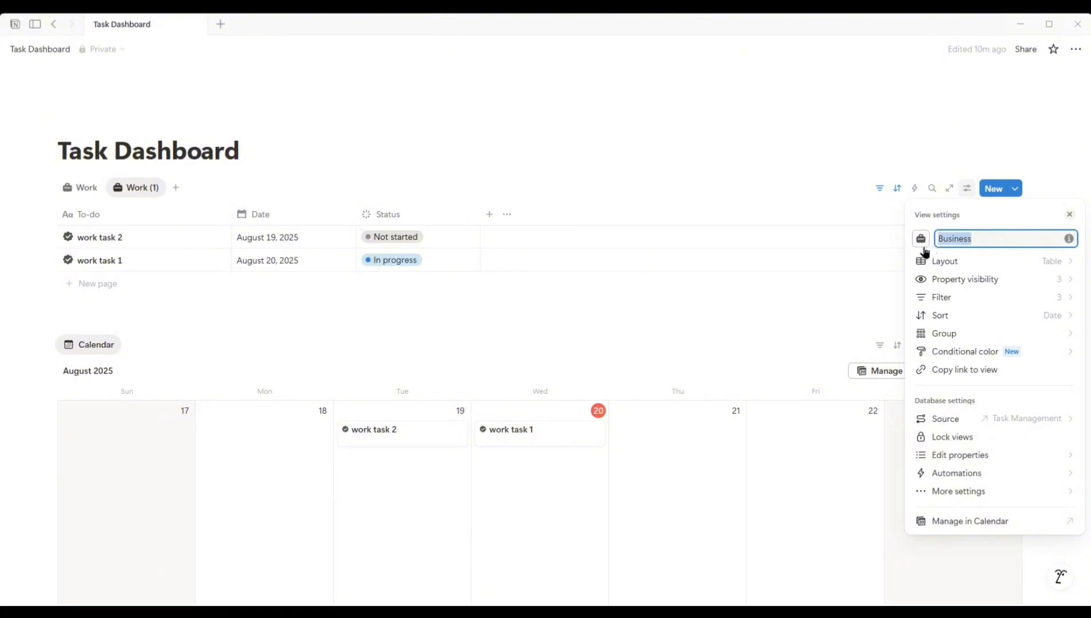
{"action": "left_click", "coordinate": [921, 240]}
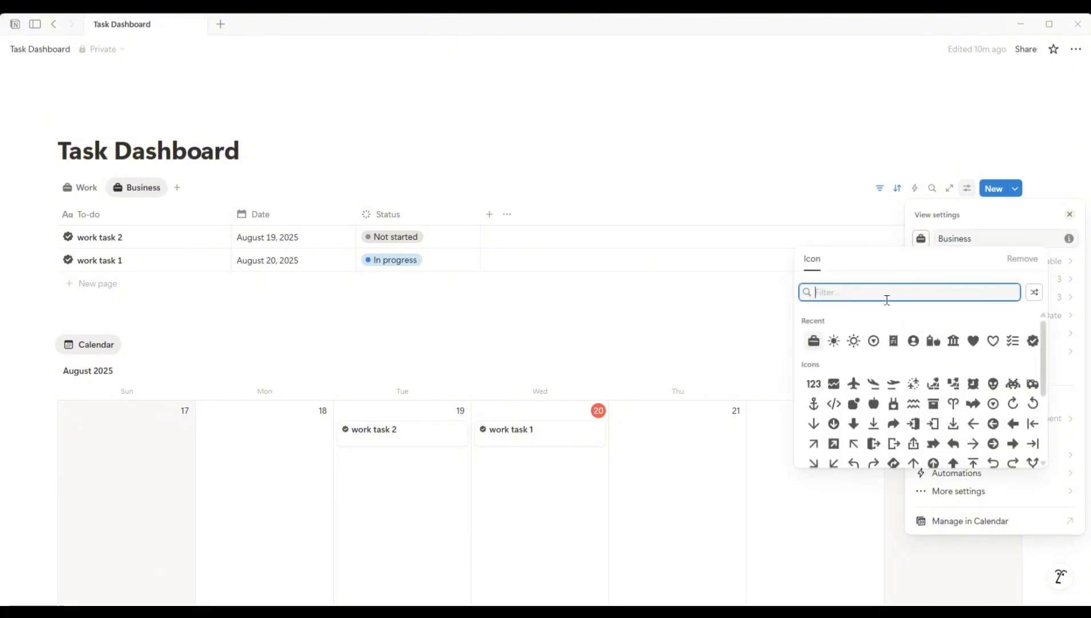
{"action": "left_click", "coordinate": [953, 341]}
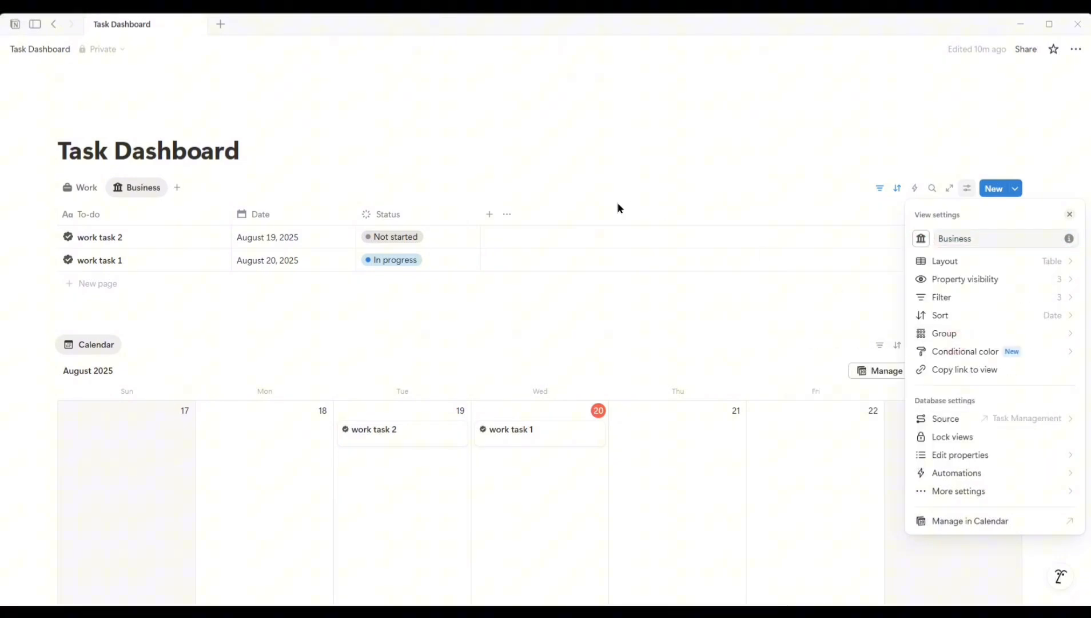
{"action": "left_click", "coordinate": [996, 237]}
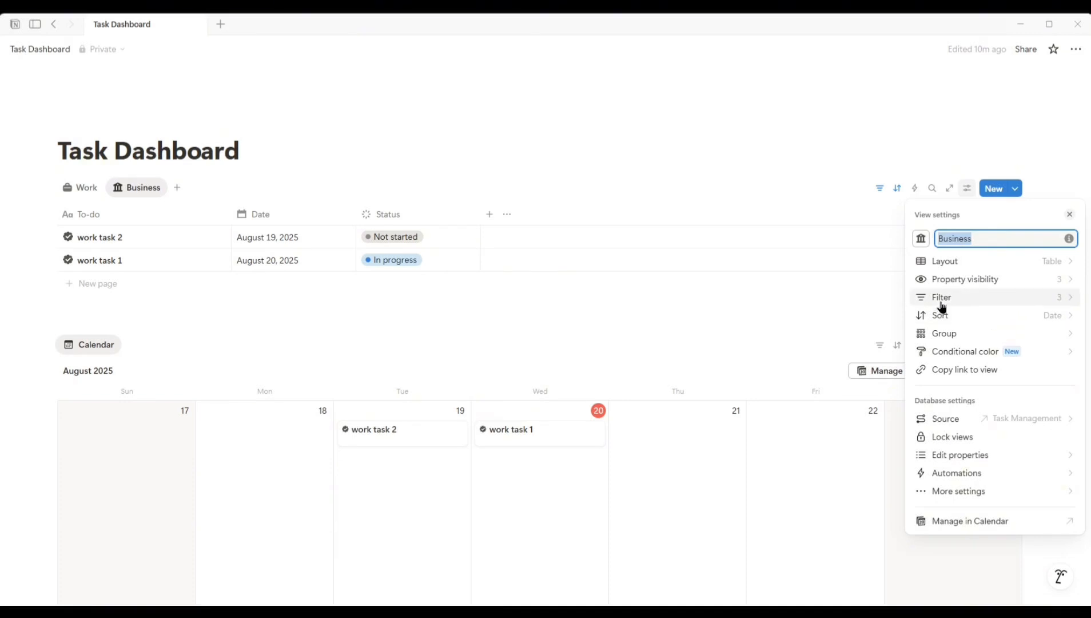
Change the Category filter of the Business view from Work to Business
{"action": "left_click", "coordinate": [879, 191]}
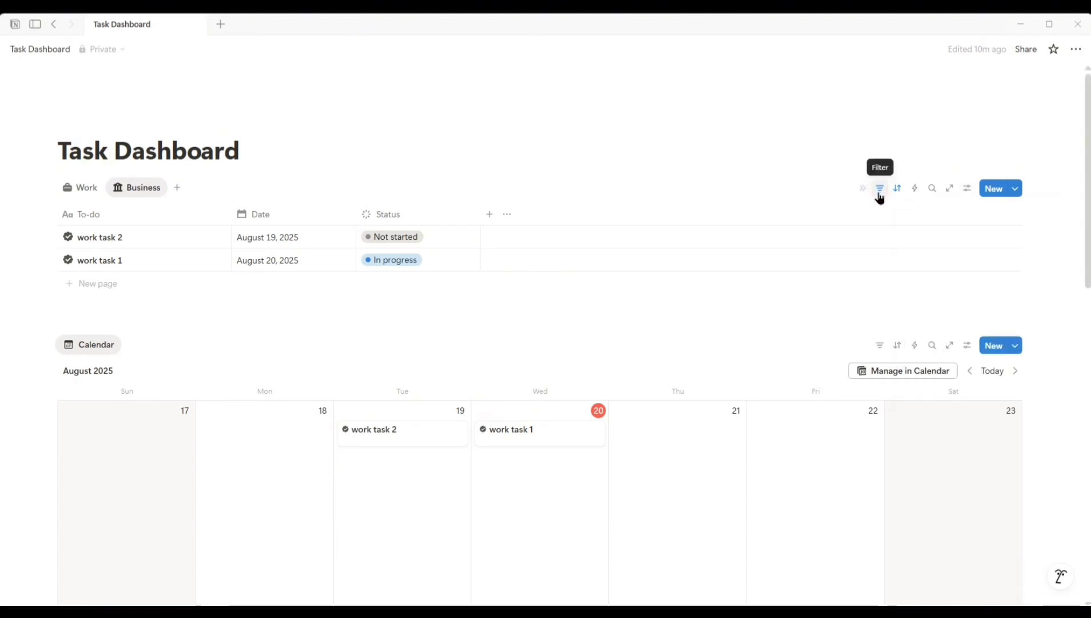
{"action": "left_click", "coordinate": [880, 192]}
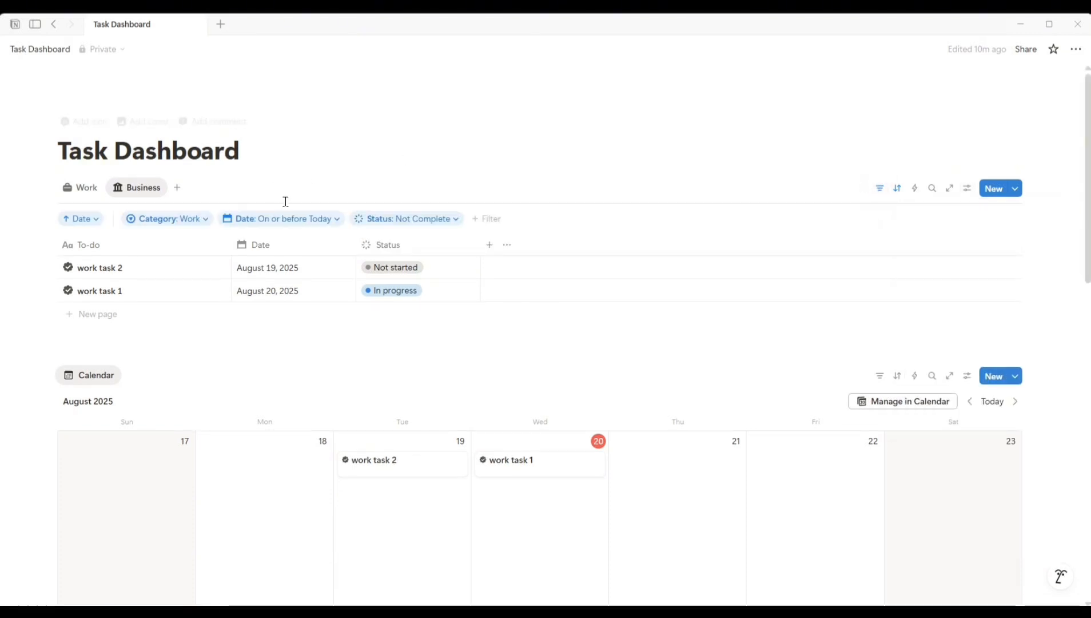
{"action": "left_click", "coordinate": [184, 227]}
{"action": "left_click", "coordinate": [160, 258]}
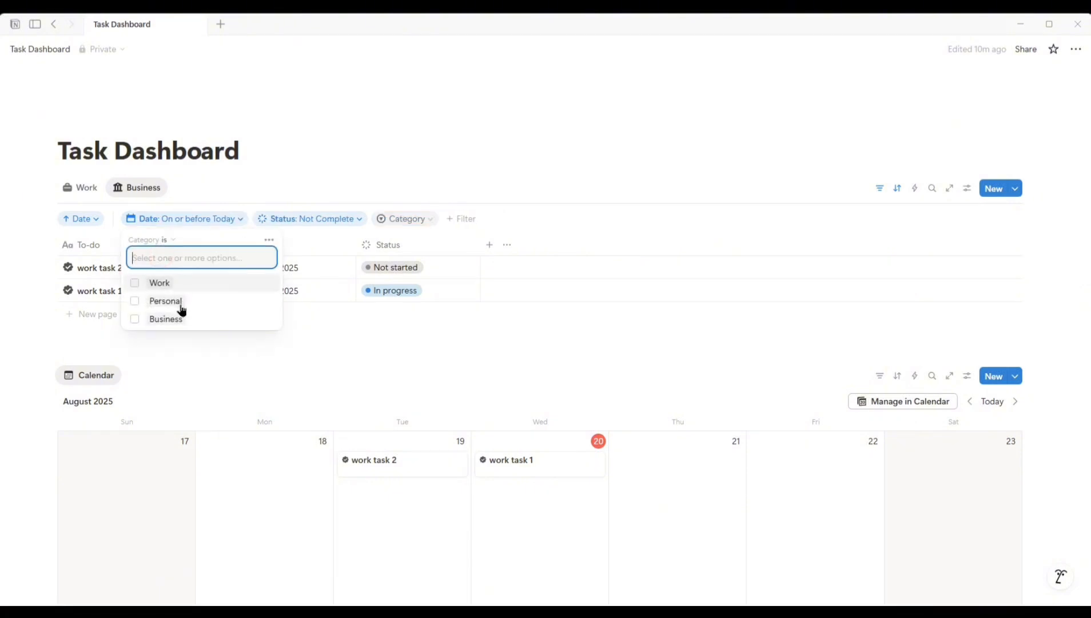
{"action": "left_click", "coordinate": [185, 322]}
{"action": "left_click", "coordinate": [245, 191]}
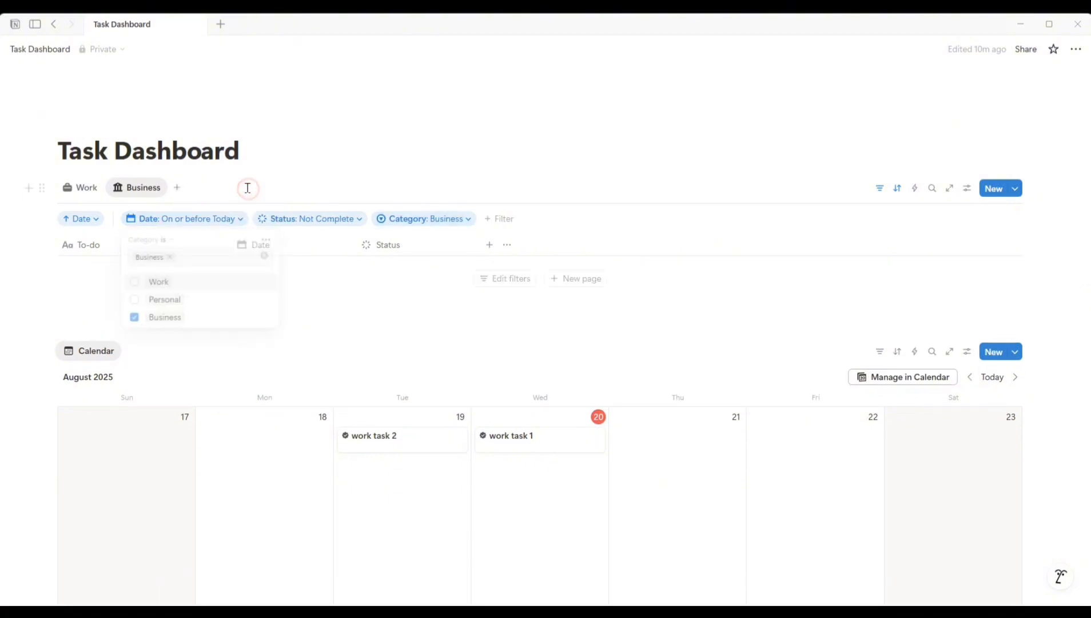
Add a new task named "business task 1" to the Business view
{"action": "left_click", "coordinate": [571, 278]}
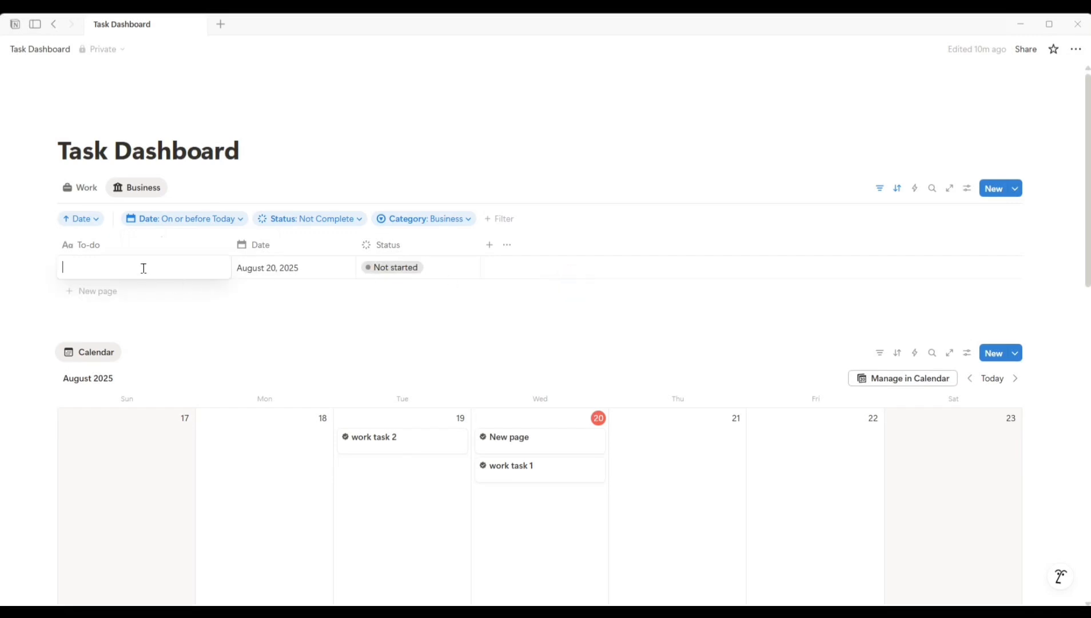
{"action": "type", "text": "business"}
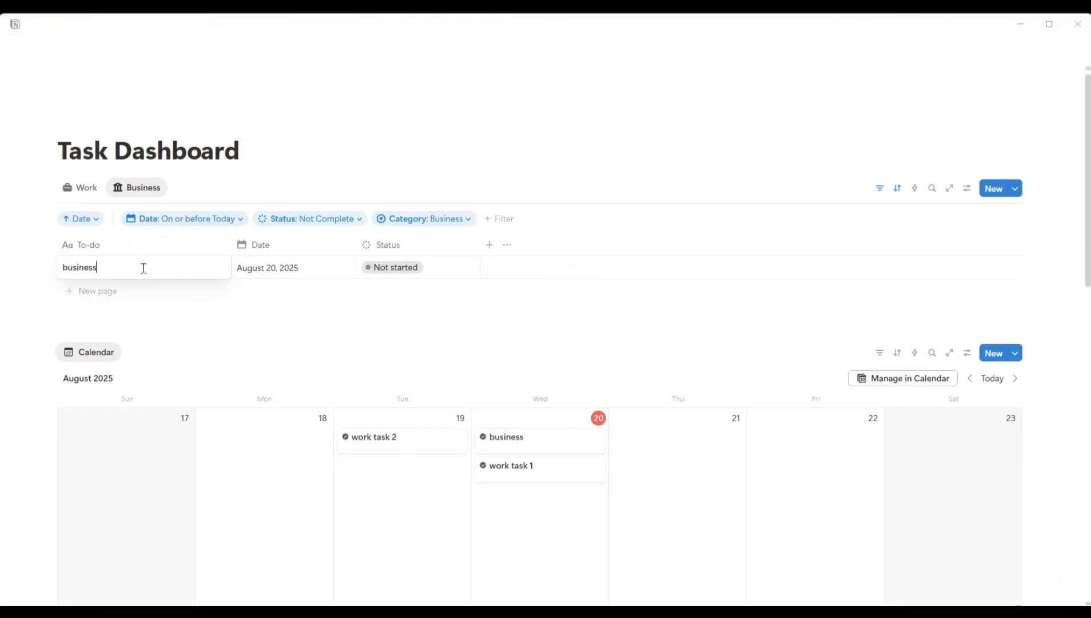
{"action": "type", "text": " task 1"}
{"action": "key", "text": "Return"}
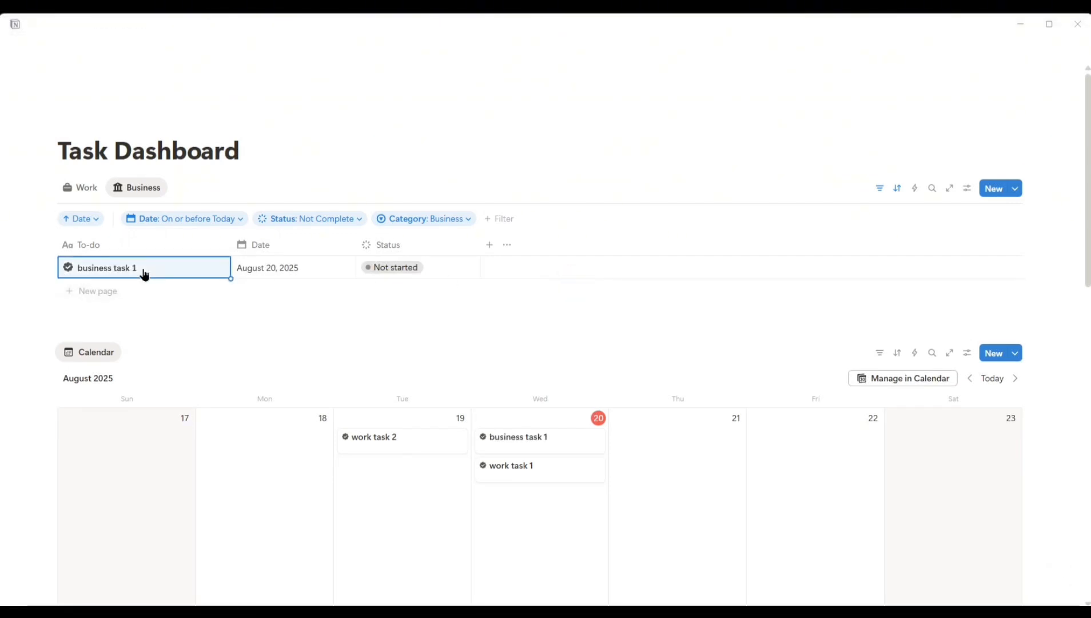
Duplicate the Business view, rename the copy as Personal and give it the filled heart icon
{"action": "left_click", "coordinate": [141, 188]}
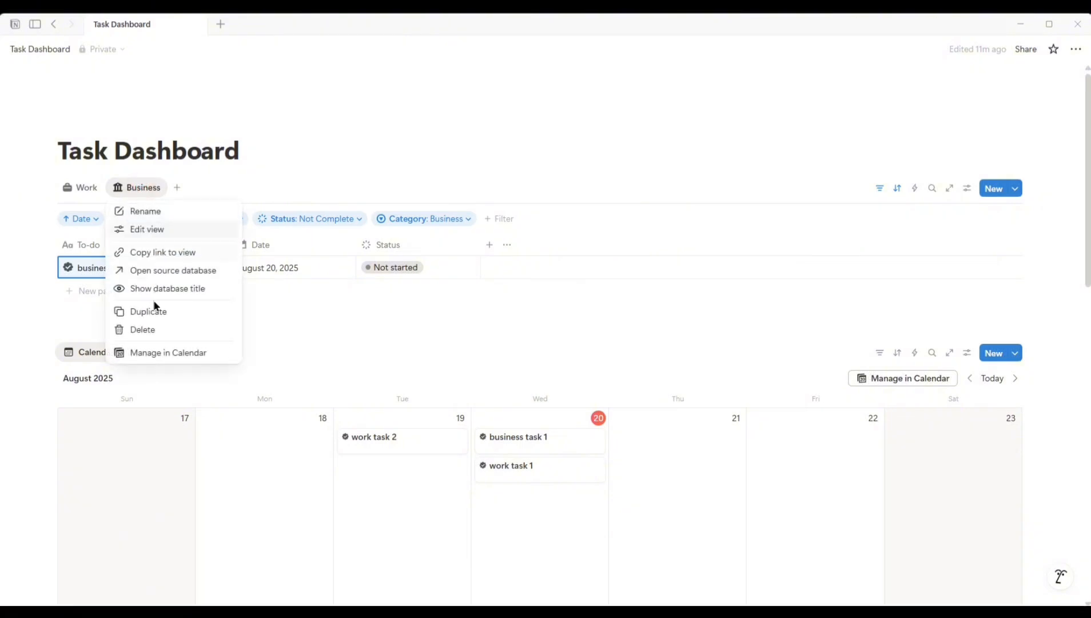
{"action": "left_click", "coordinate": [167, 310]}
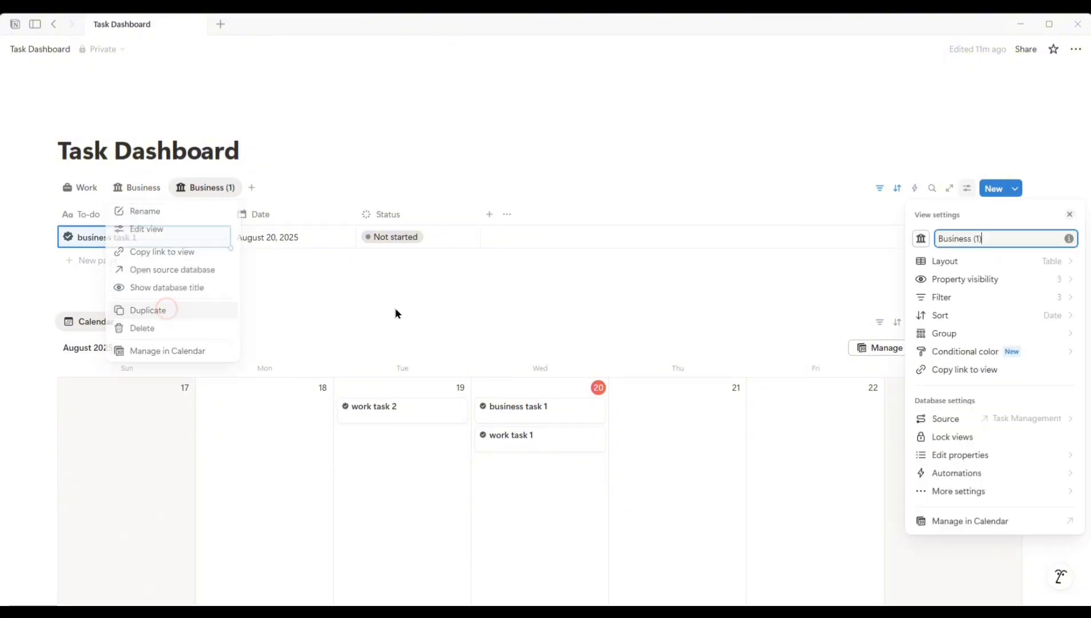
{"action": "left_click_drag", "start_coordinate": [985, 239], "coordinate": [936, 239]}
{"action": "type", "text": "Personal"}
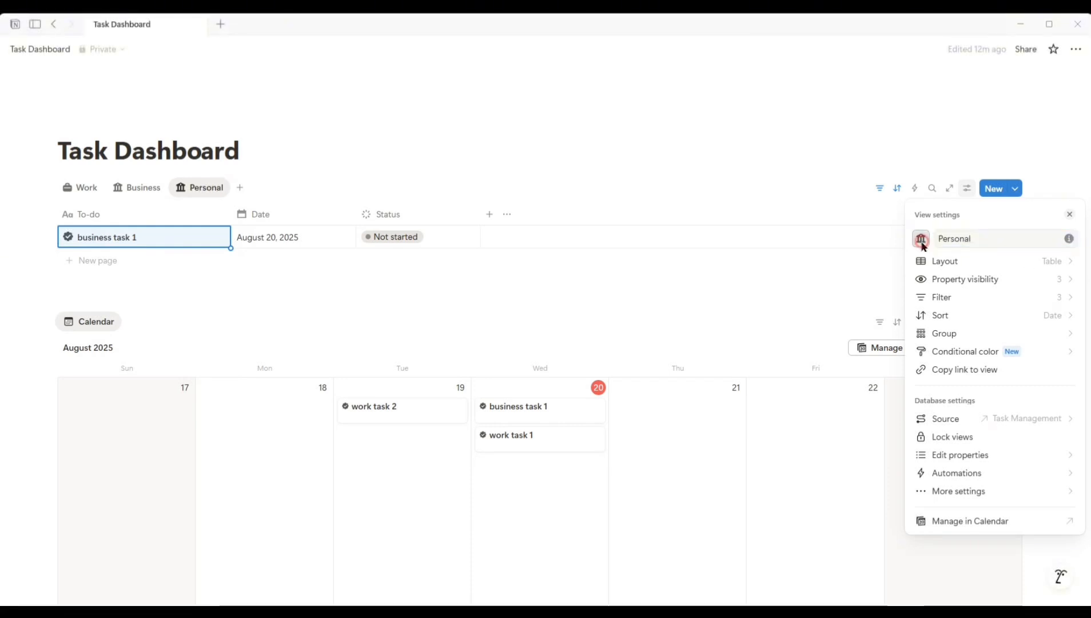
{"action": "left_click", "coordinate": [921, 239]}
{"action": "left_click", "coordinate": [854, 342]}
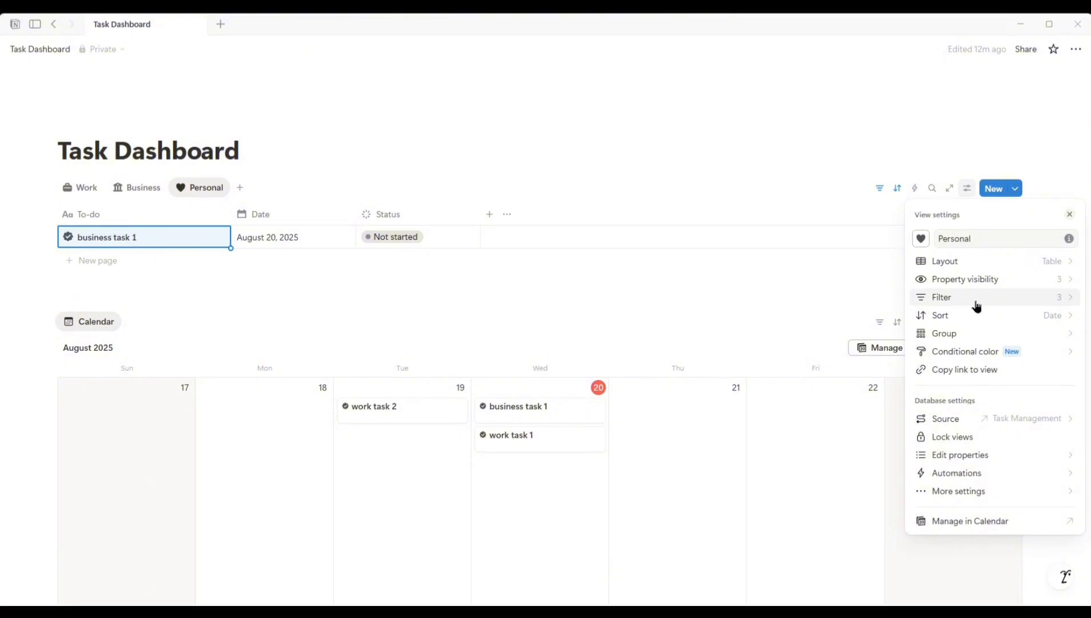
Change the Category filter of the Personal view from Business to Personal
{"action": "left_click", "coordinate": [977, 305]}
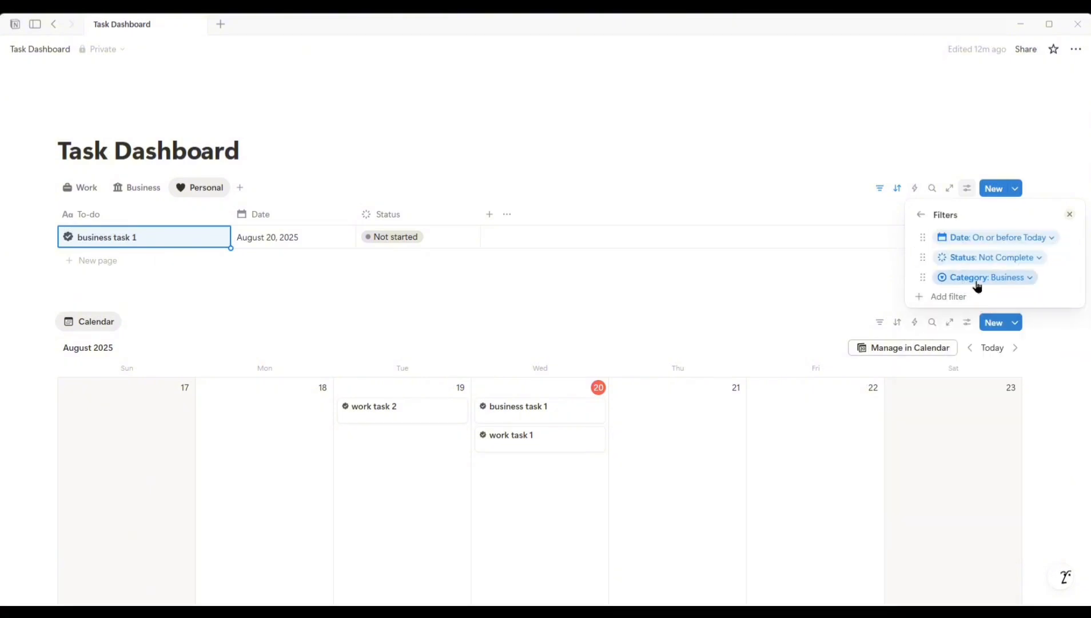
{"action": "left_click", "coordinate": [1014, 280]}
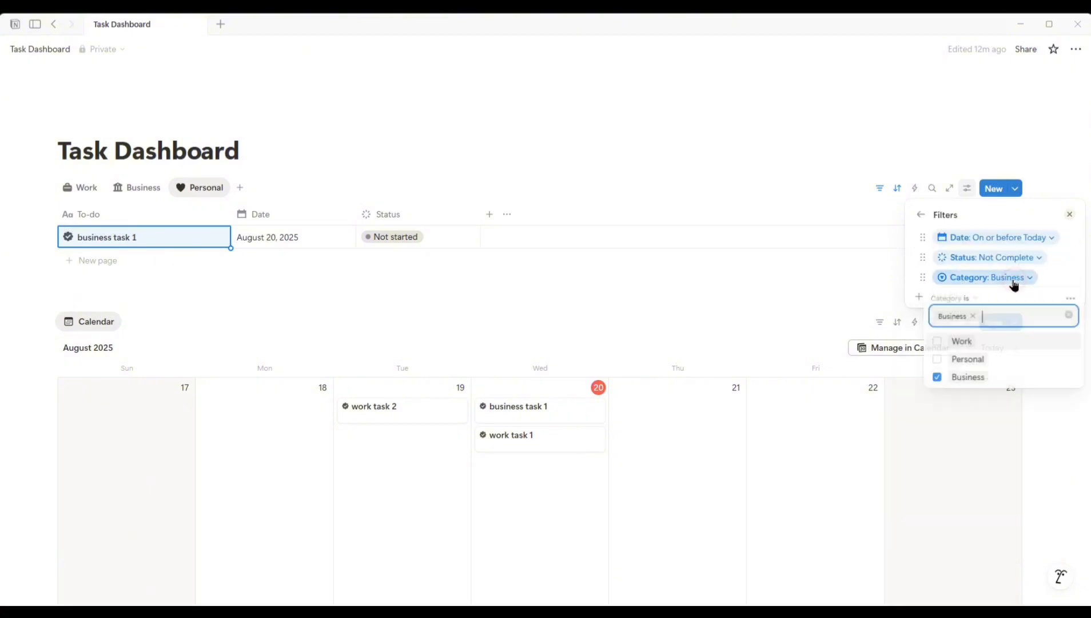
{"action": "left_click", "coordinate": [973, 317]}
{"action": "left_click", "coordinate": [972, 360]}
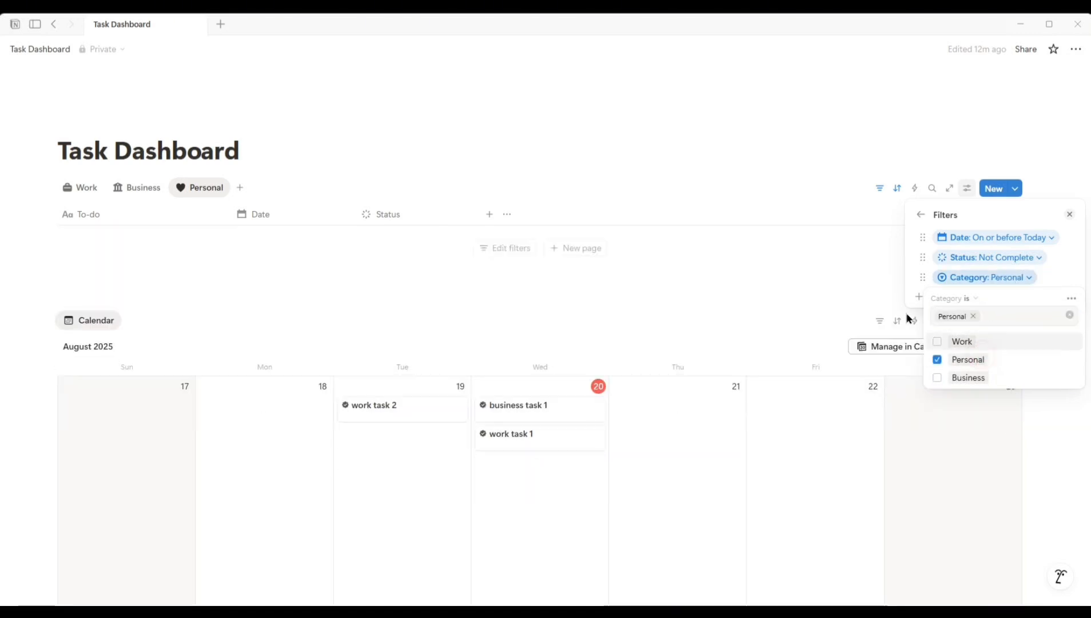
{"action": "left_click", "coordinate": [793, 253]}
Add a new task named "personal task 1" to the Personal view
{"action": "left_click", "coordinate": [575, 247]}
{"action": "type", "text": "pe"}
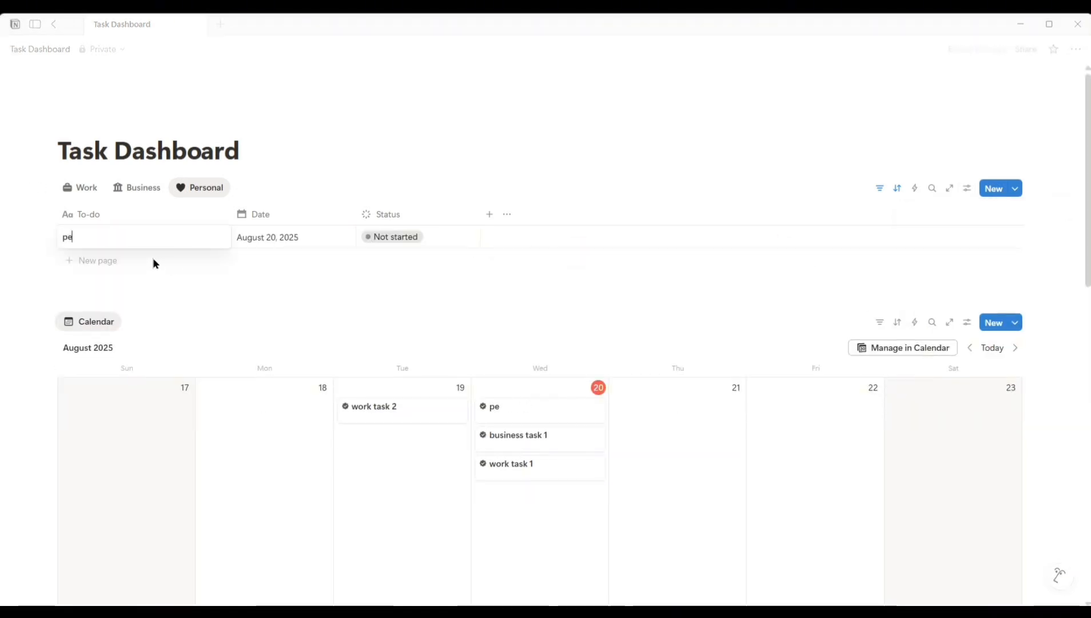
{"action": "type", "text": "rsonal ta"}
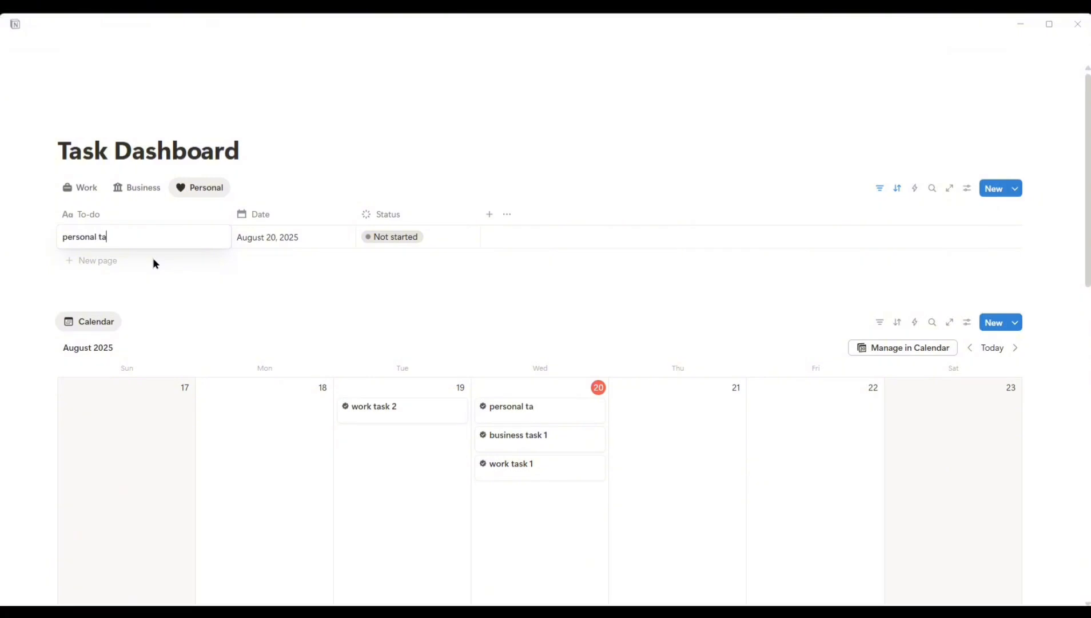
{"action": "type", "text": "sk 1"}
{"action": "key", "text": "Return"}
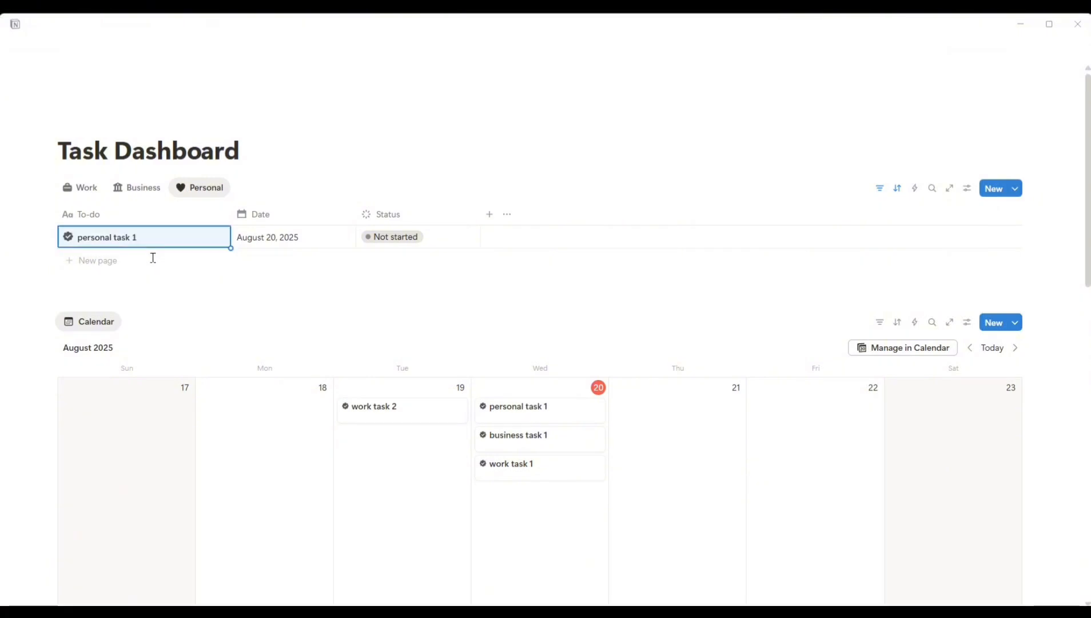
Review the tasks in the Work and Business views, ending on the Personal view
{"action": "left_click", "coordinate": [83, 188]}
{"action": "left_click", "coordinate": [138, 187]}
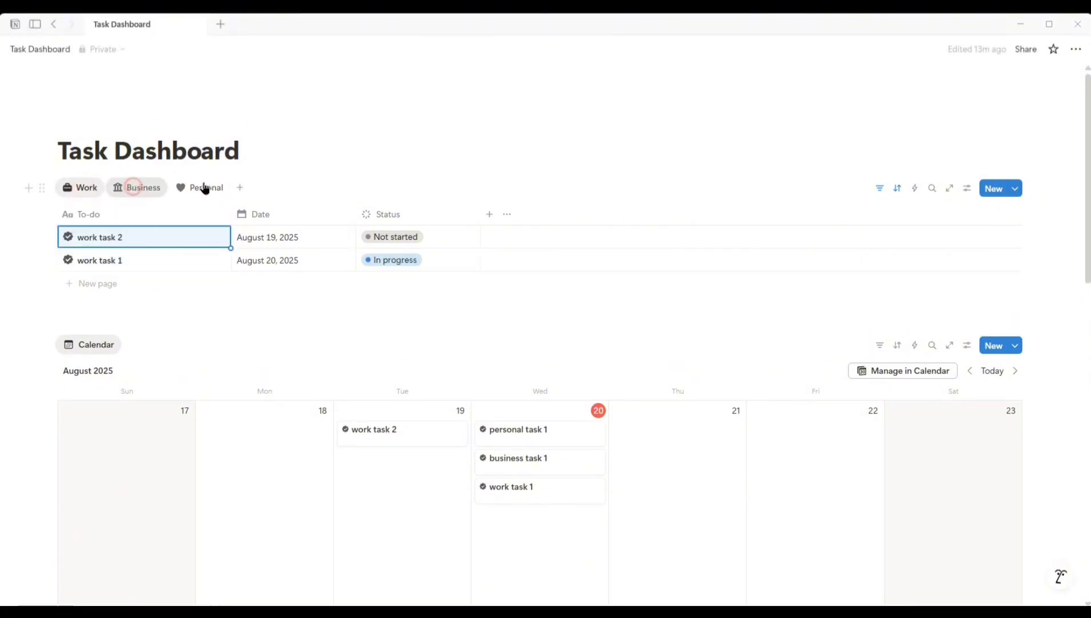
{"action": "left_click", "coordinate": [207, 189]}
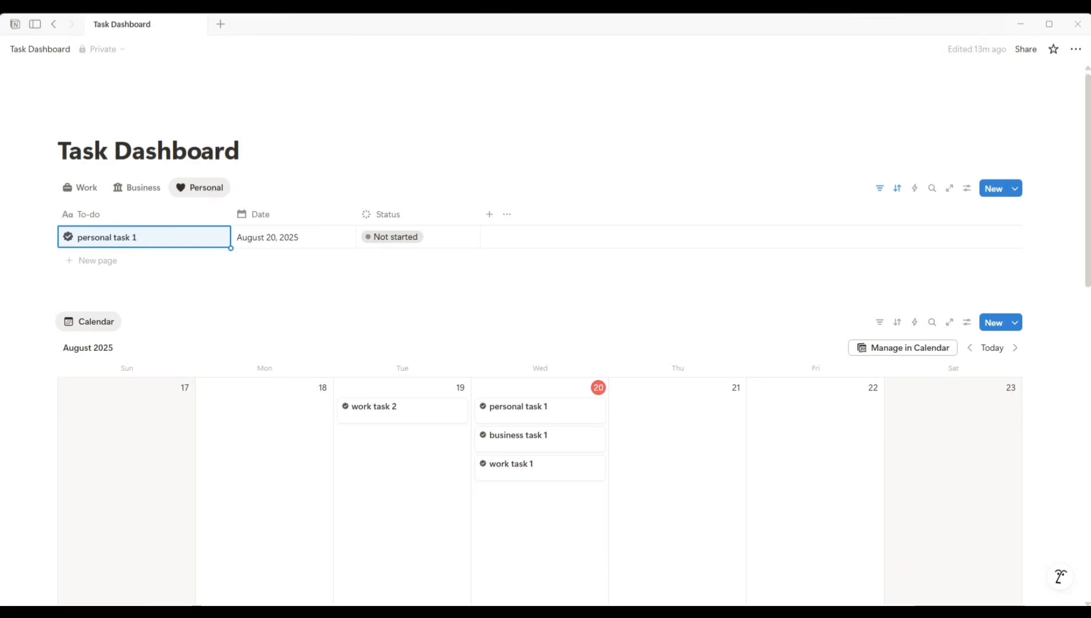
Show the Category and Status properties on the task cards of the weekly calendar
{"action": "scroll", "coordinate": [789, 246], "scroll_direction": "down", "scroll_amount": 5}
{"action": "scroll", "coordinate": [789, 246], "scroll_direction": "up", "scroll_amount": 2}
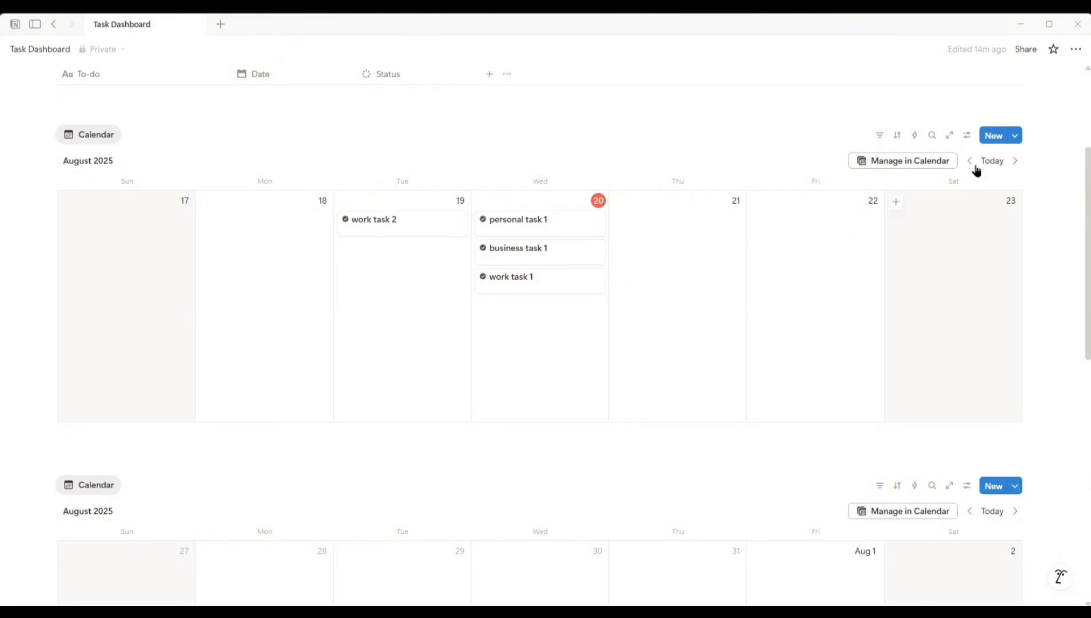
{"action": "left_click", "coordinate": [968, 136]}
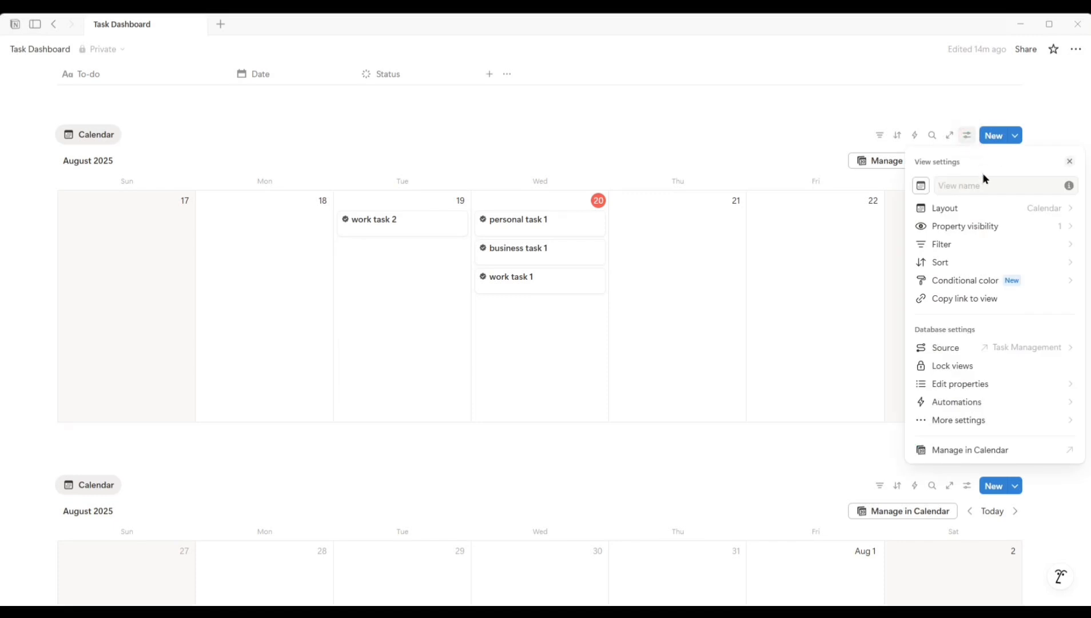
{"action": "left_click", "coordinate": [1006, 229]}
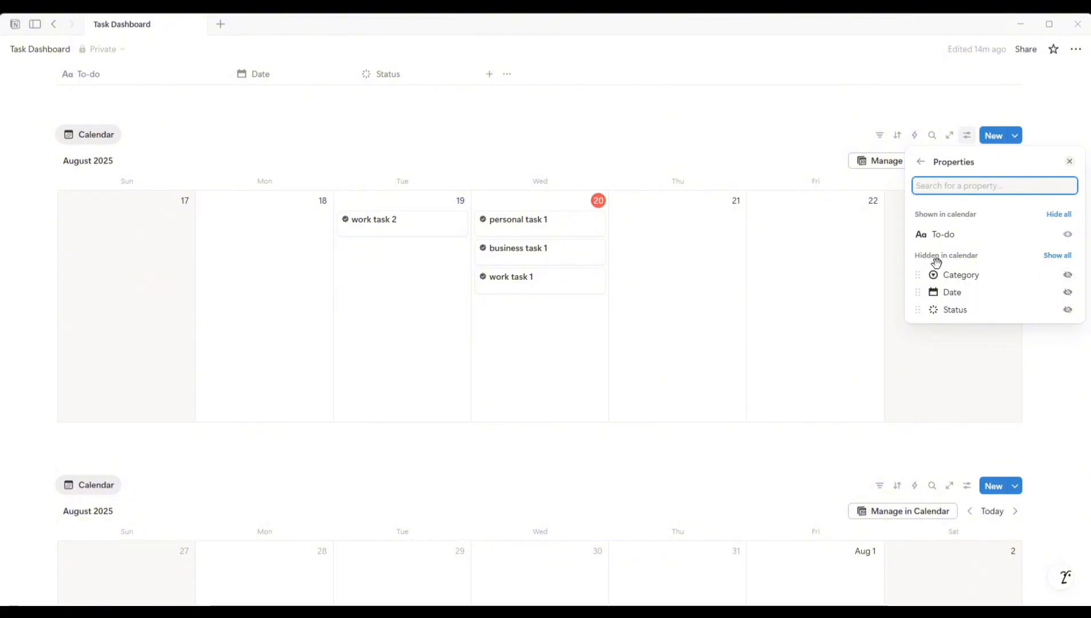
{"action": "left_click", "coordinate": [1067, 275]}
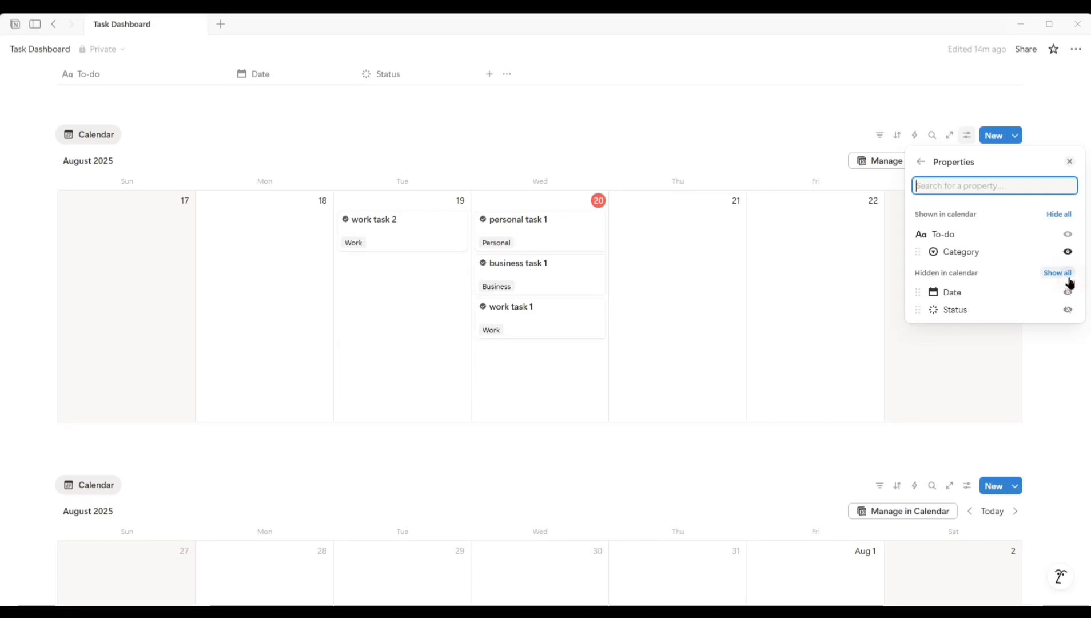
{"action": "left_click", "coordinate": [1068, 309]}
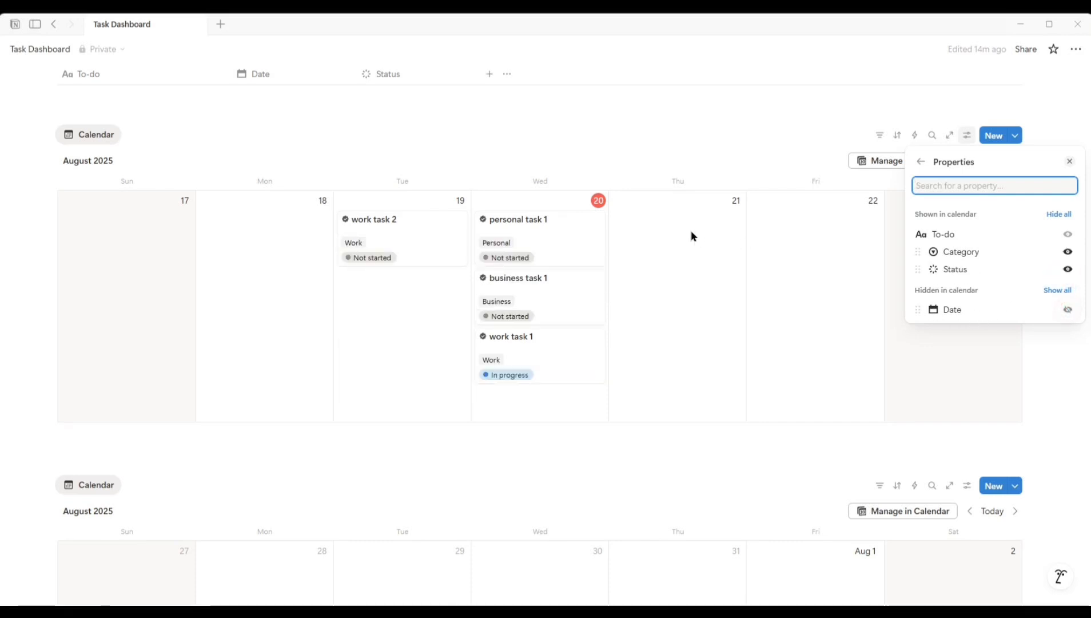
{"action": "left_click", "coordinate": [690, 352]}
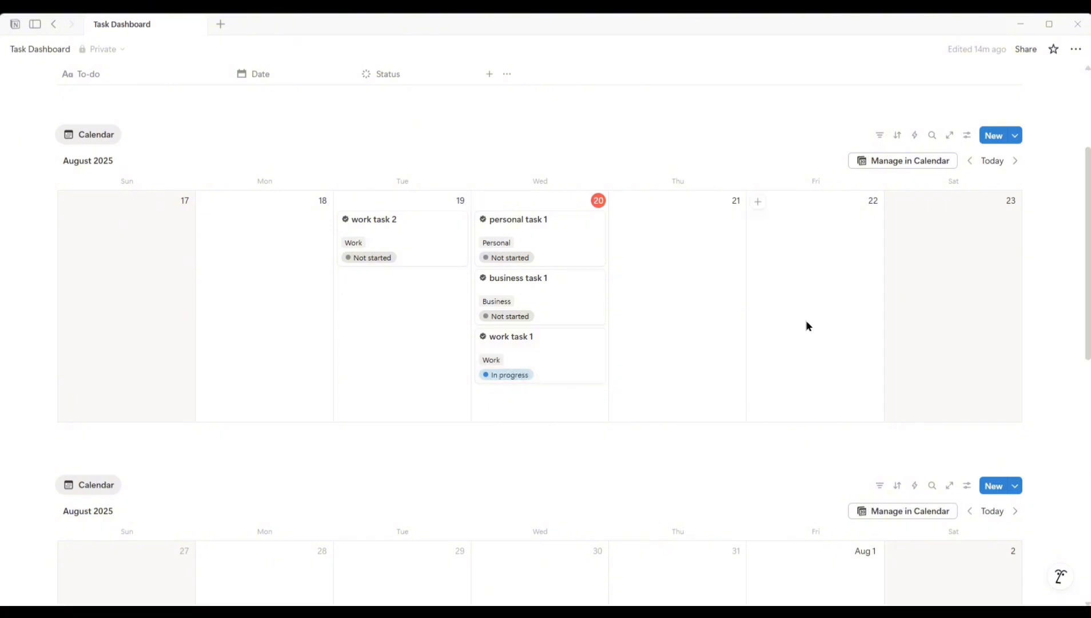
Filter the weekly calendar by Status so that tasks in the Complete group are excluded
{"action": "left_click", "coordinate": [876, 135]}
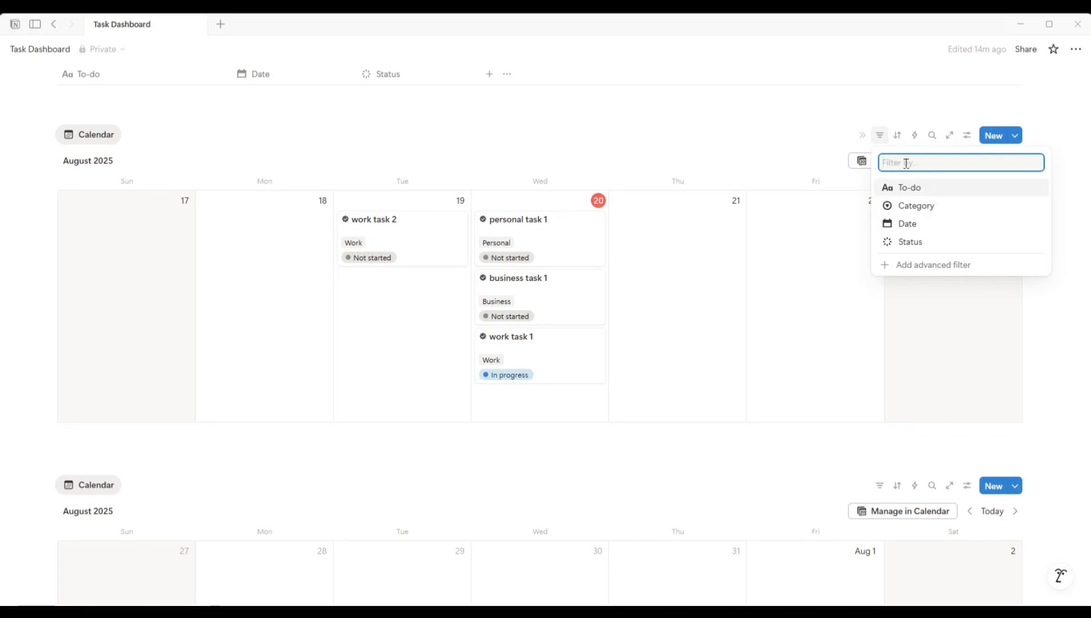
{"action": "left_click", "coordinate": [929, 249]}
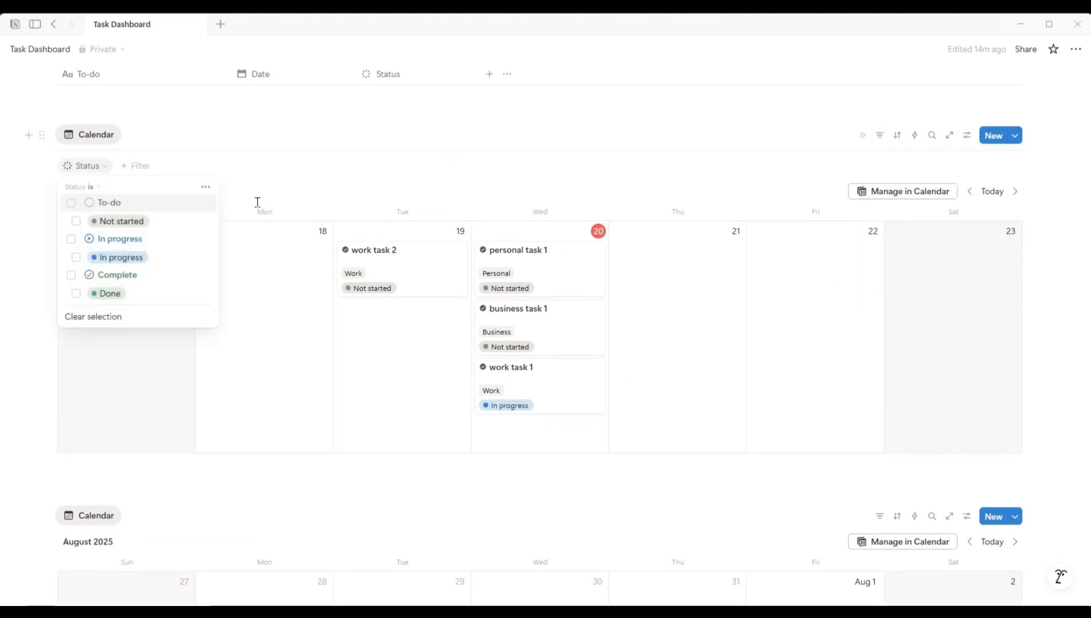
{"action": "left_click", "coordinate": [99, 188]}
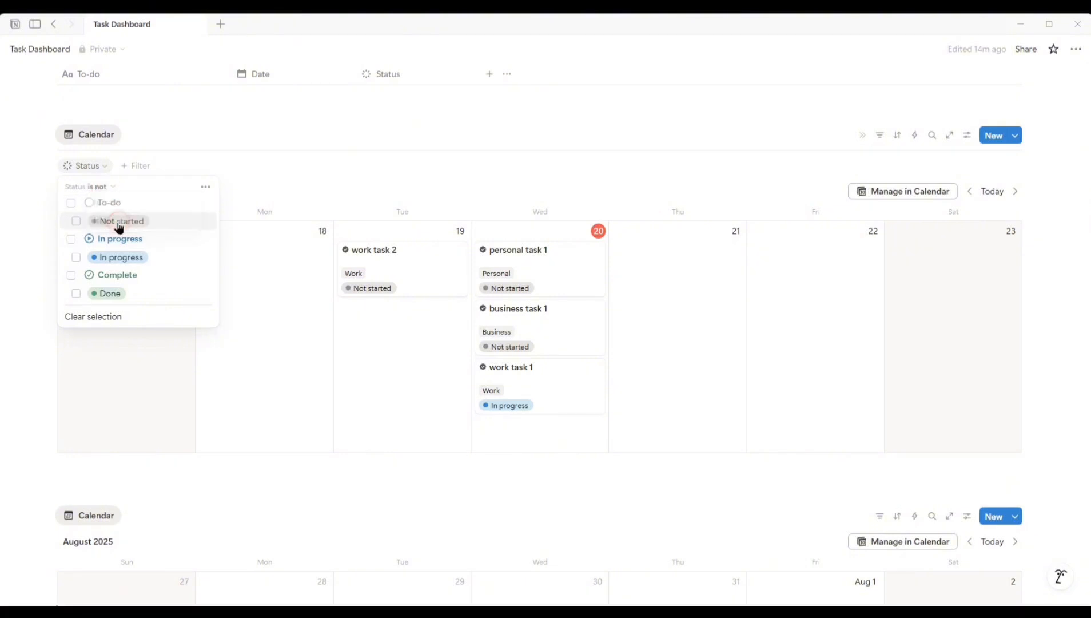
{"action": "left_click", "coordinate": [113, 223]}
{"action": "left_click", "coordinate": [76, 294]}
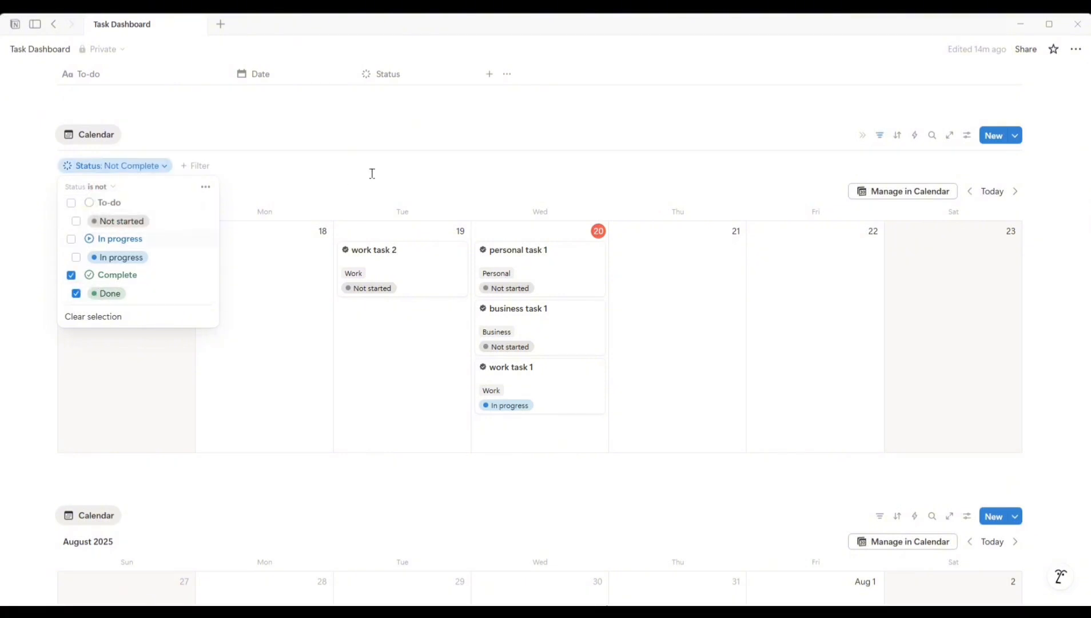
{"action": "left_click", "coordinate": [404, 170]}
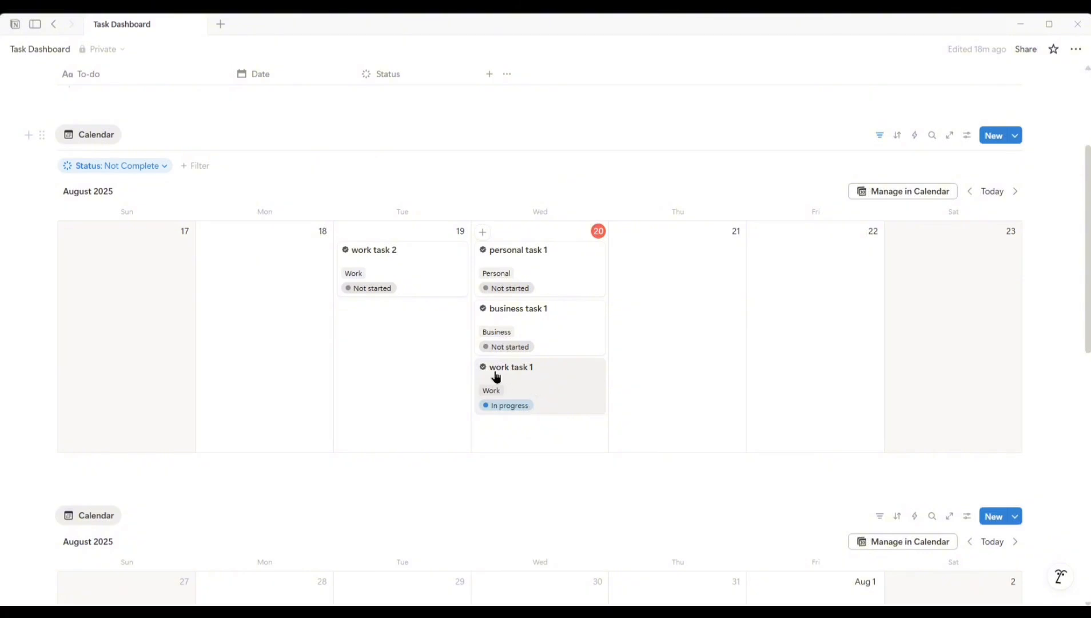
Set the status of "work task 1" to Done from its page in the weekly calendar
{"action": "left_click", "coordinate": [542, 375]}
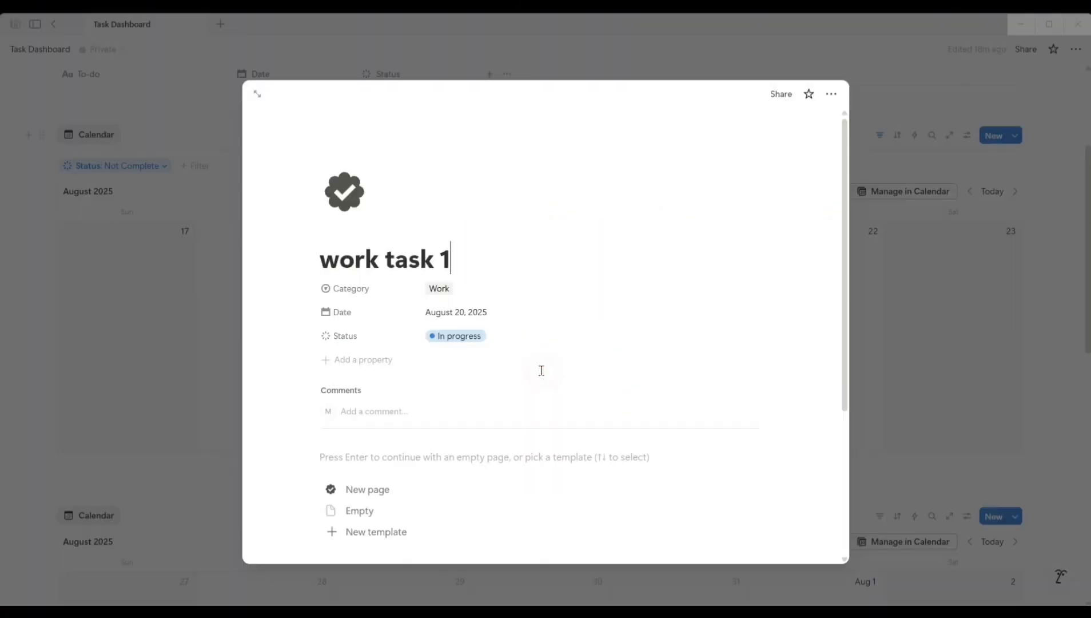
{"action": "left_click", "coordinate": [500, 338]}
{"action": "left_click", "coordinate": [472, 473]}
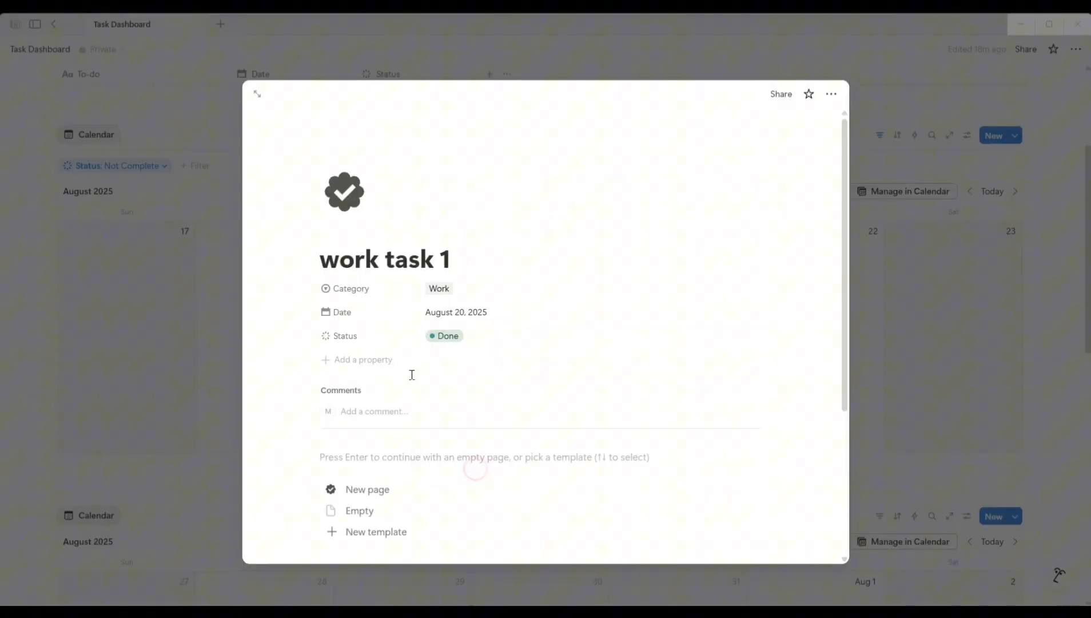
{"action": "left_click", "coordinate": [205, 355]}
Show the Category and Status properties on the task cards of the monthly calendar
{"action": "scroll", "coordinate": [655, 380], "scroll_direction": "down", "scroll_amount": 8}
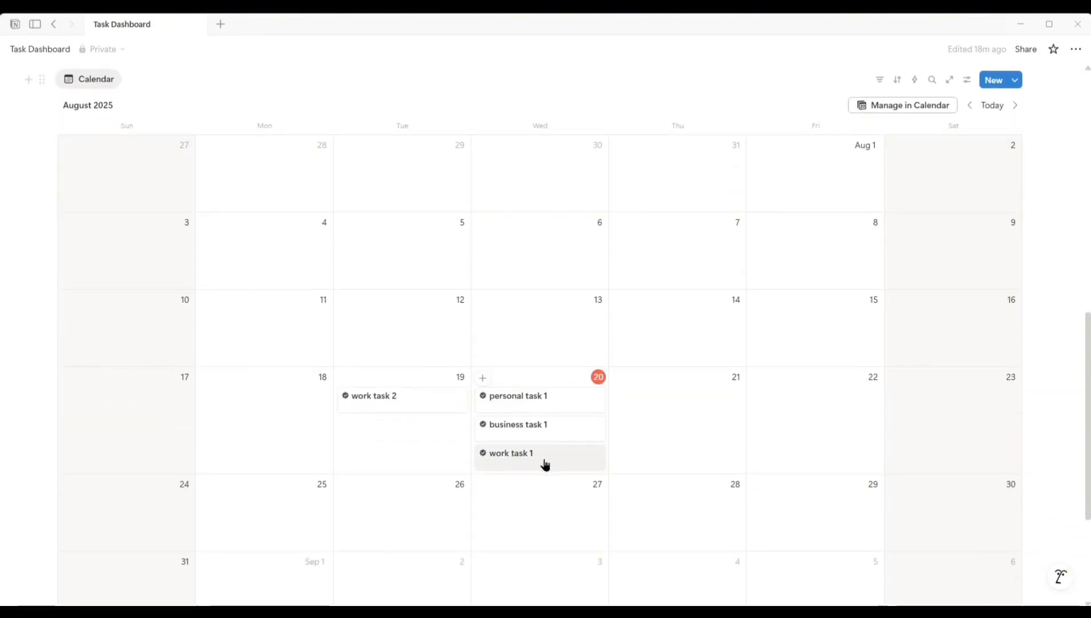
{"action": "scroll", "coordinate": [746, 408], "scroll_direction": "up", "scroll_amount": 3}
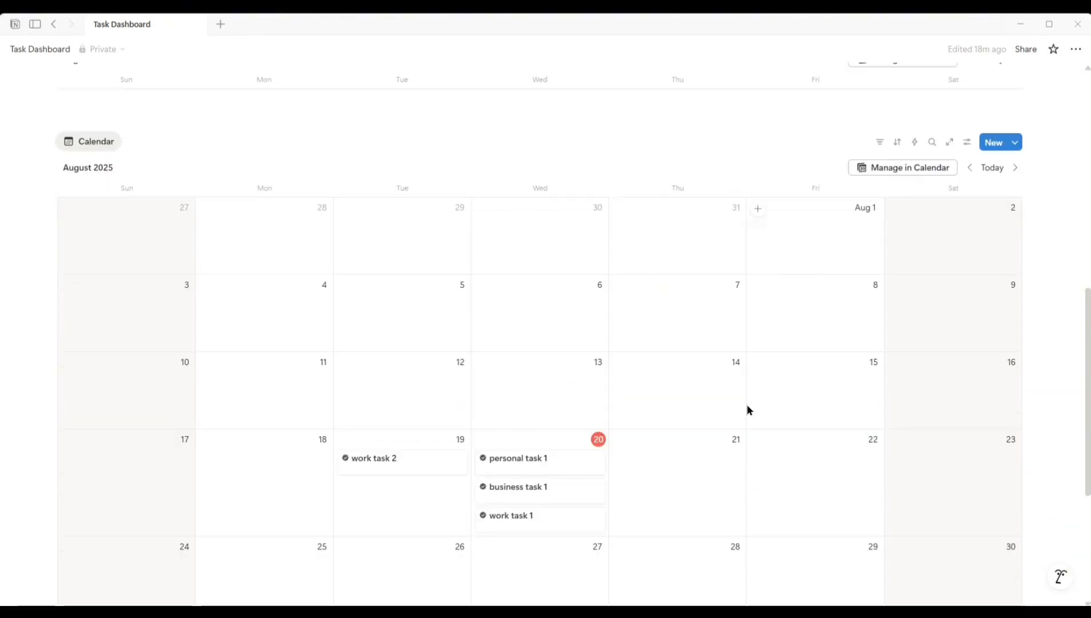
{"action": "scroll", "coordinate": [746, 407], "scroll_direction": "down", "scroll_amount": 3}
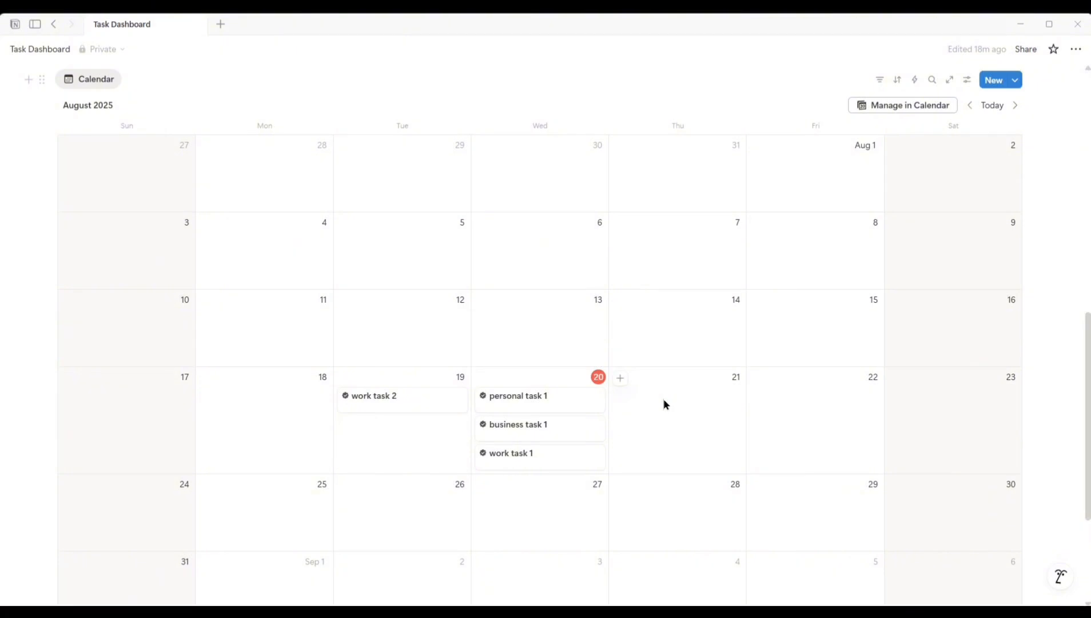
{"action": "scroll", "coordinate": [664, 398], "scroll_direction": "up", "scroll_amount": 3}
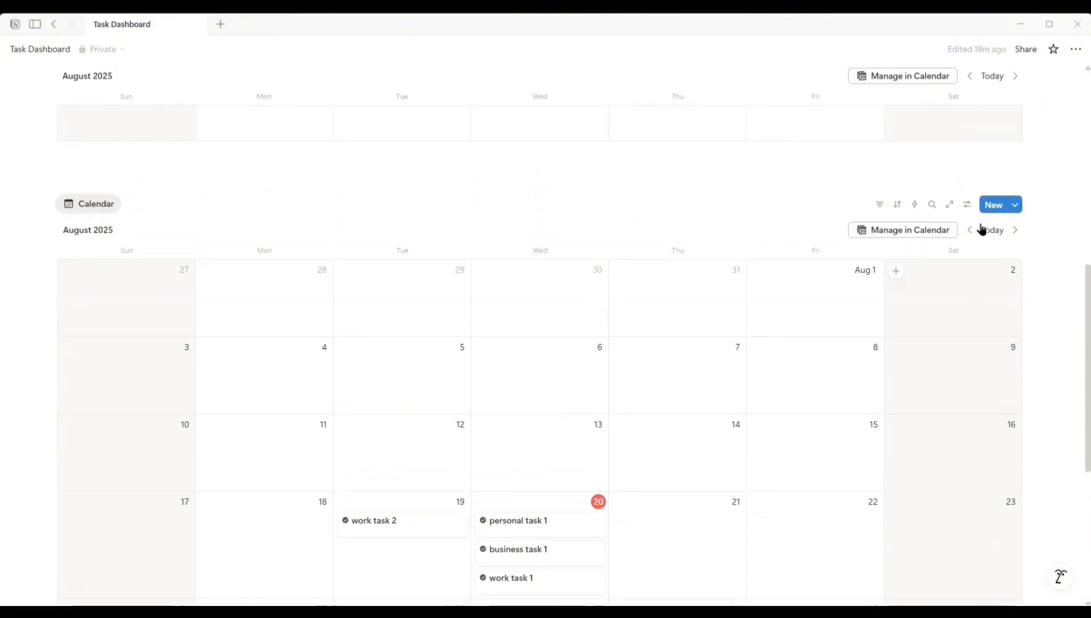
{"action": "scroll", "coordinate": [704, 449], "scroll_direction": "down", "scroll_amount": 3}
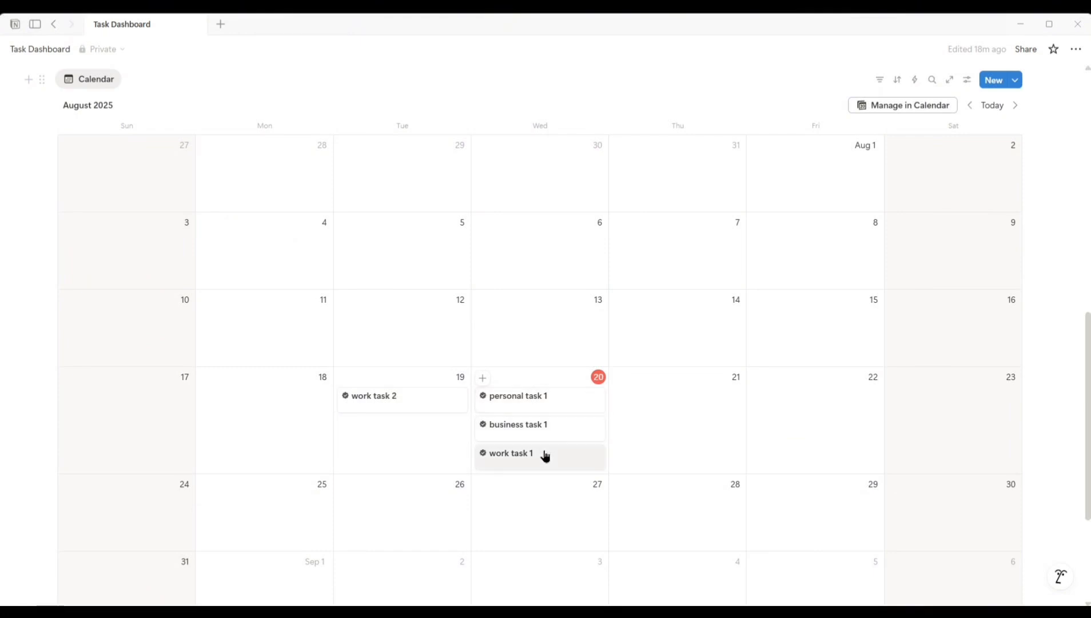
{"action": "left_click", "coordinate": [967, 79]}
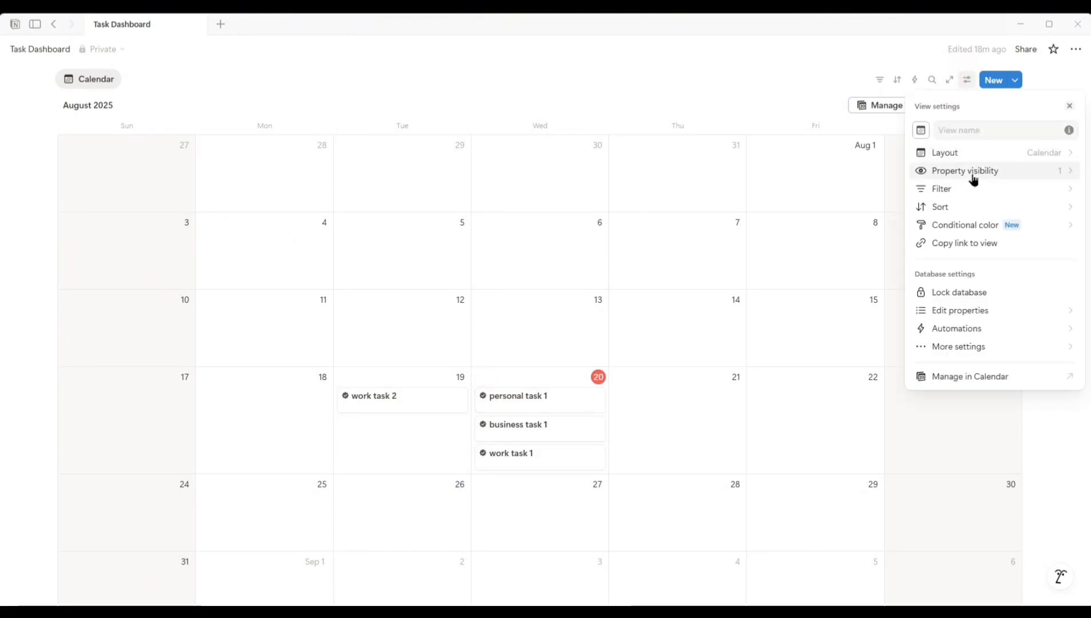
{"action": "left_click", "coordinate": [994, 177]}
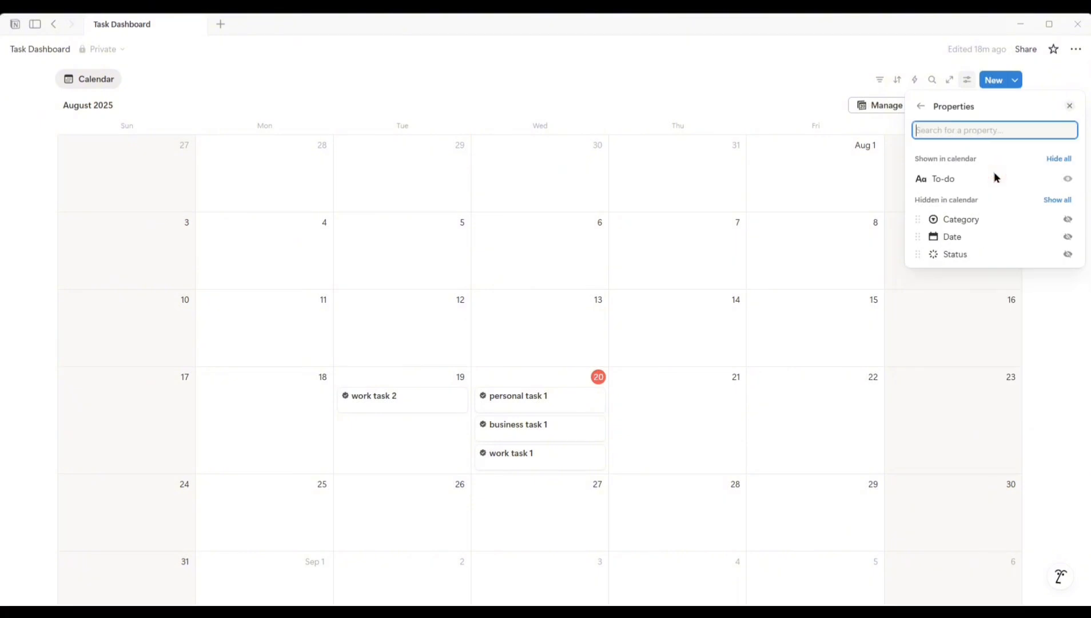
{"action": "left_click", "coordinate": [1068, 220]}
{"action": "left_click", "coordinate": [1068, 254]}
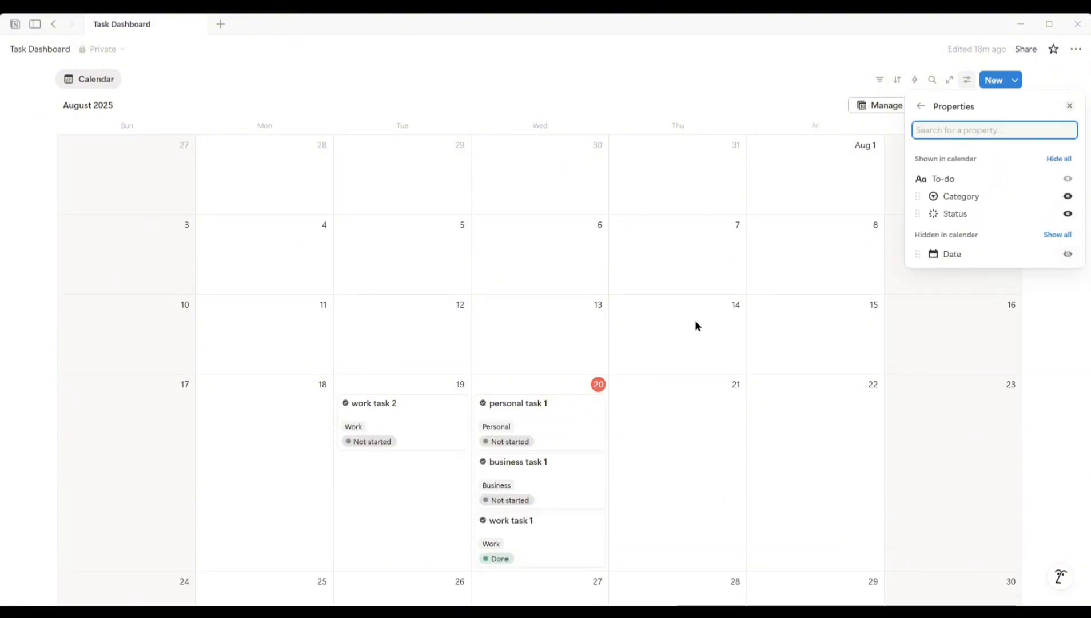
{"action": "left_click", "coordinate": [695, 321]}
Create a new template for the Task Management database and title it "Grocery Shopping"
{"action": "scroll", "coordinate": [695, 321], "scroll_direction": "down", "scroll_amount": 3}
{"action": "scroll", "coordinate": [724, 364], "scroll_direction": "up", "scroll_amount": 3}
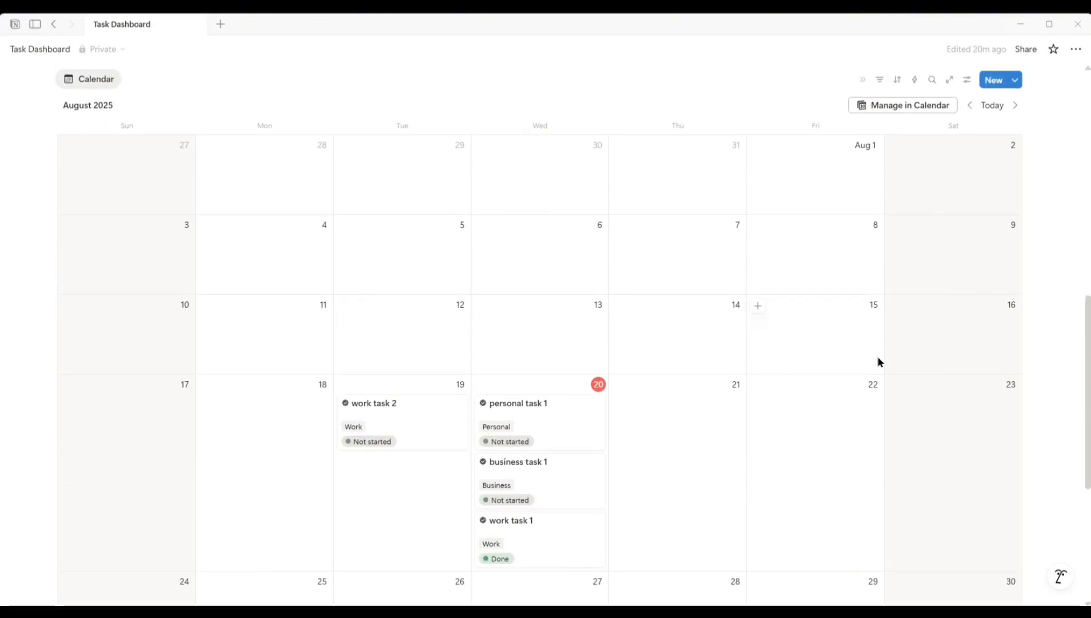
{"action": "scroll", "coordinate": [933, 341], "scroll_direction": "down", "scroll_amount": 3}
{"action": "scroll", "coordinate": [933, 341], "scroll_direction": "up", "scroll_amount": 5}
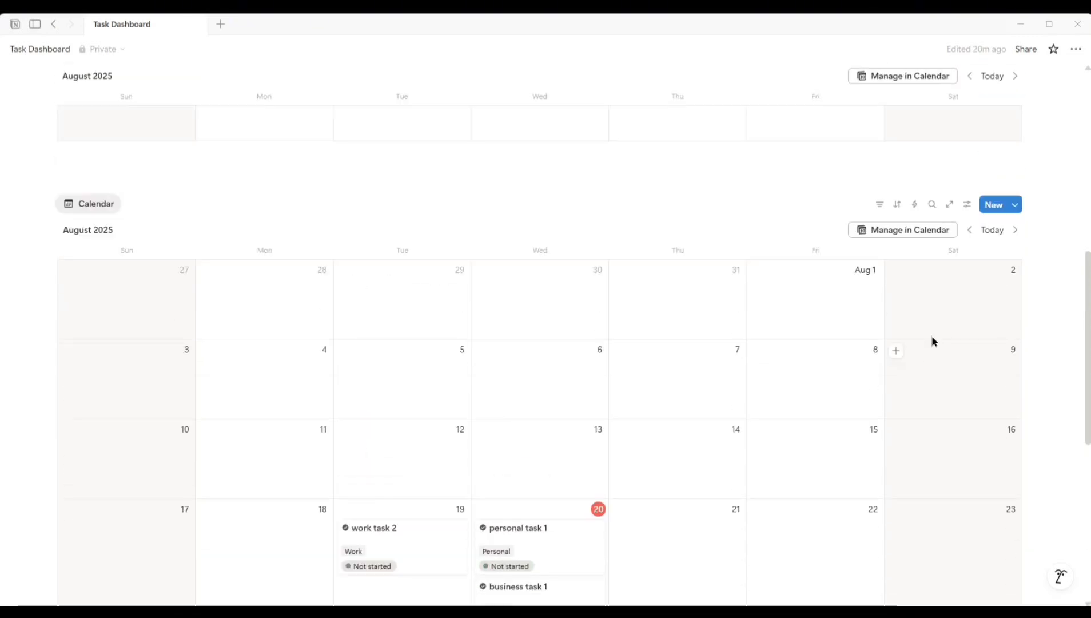
{"action": "left_click", "coordinate": [1015, 209]}
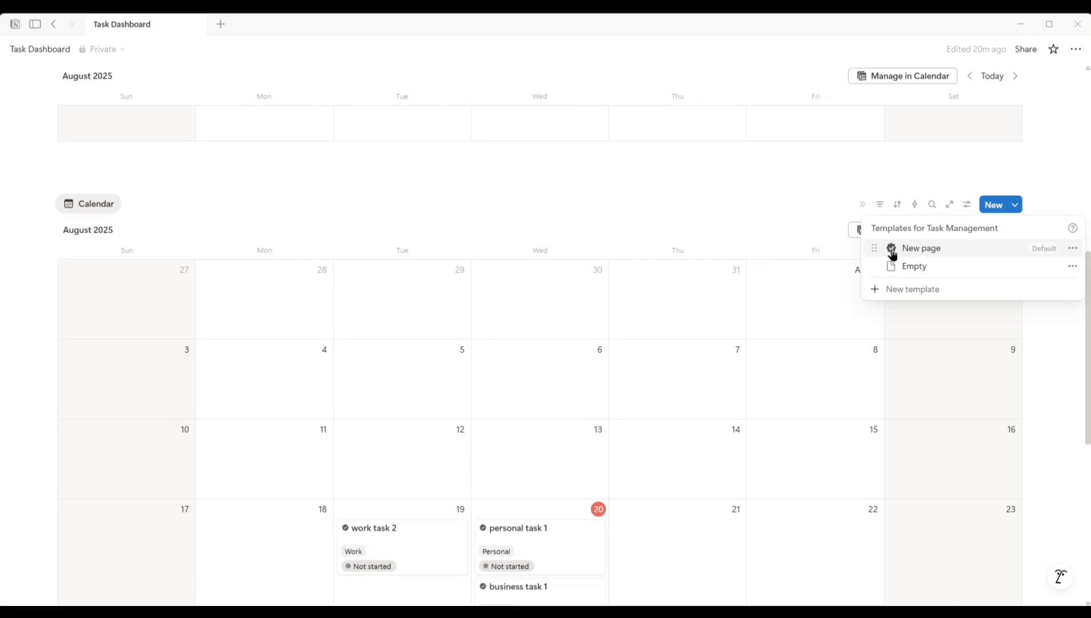
{"action": "left_click", "coordinate": [925, 296]}
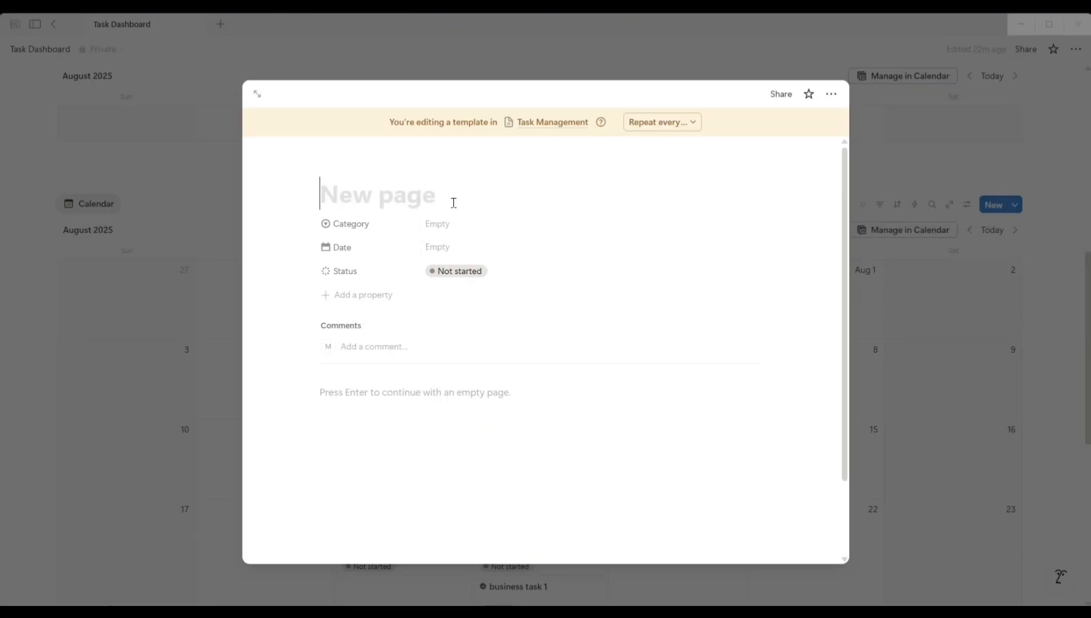
{"action": "type", "text": "Groce"}
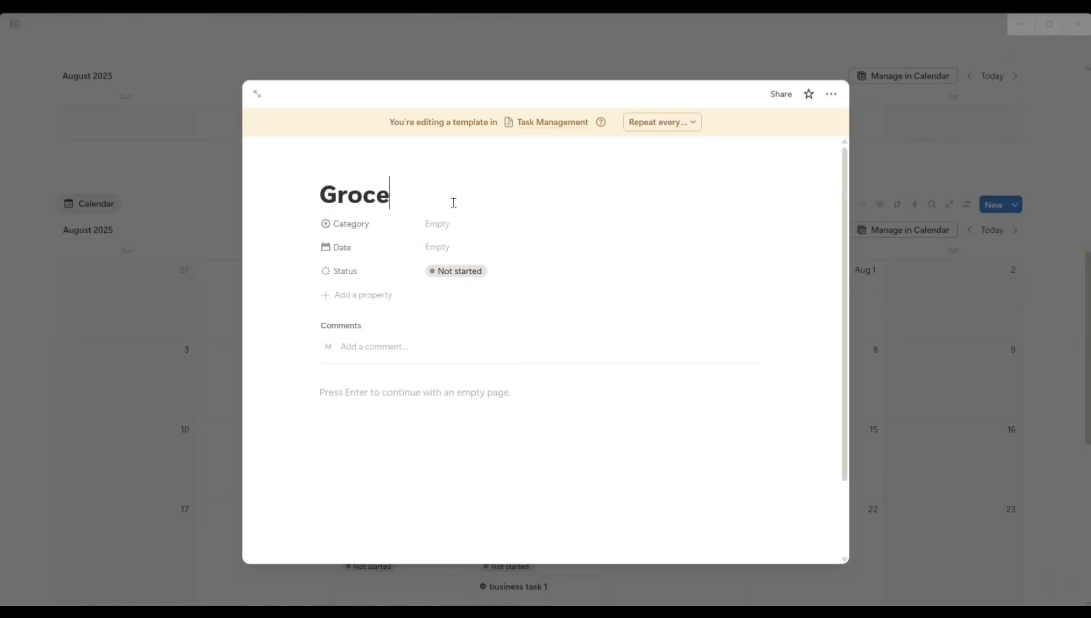
{"action": "type", "text": "ry Shopping"}
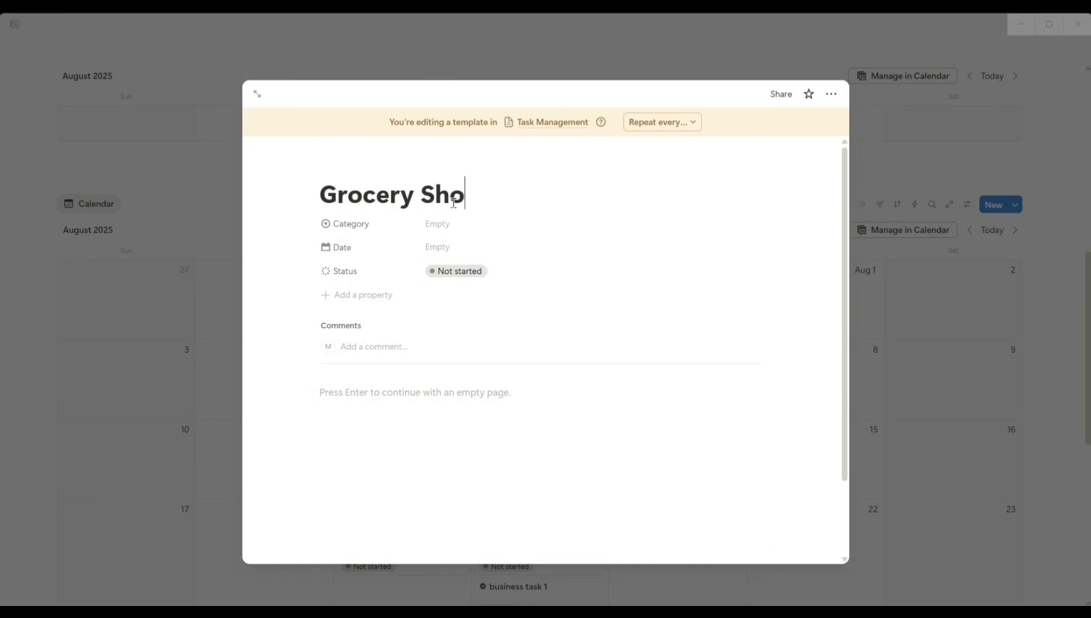
Set the template's Category to Personal and add a level 1 heading "Grocery List" to its body
{"action": "left_click", "coordinate": [437, 223]}
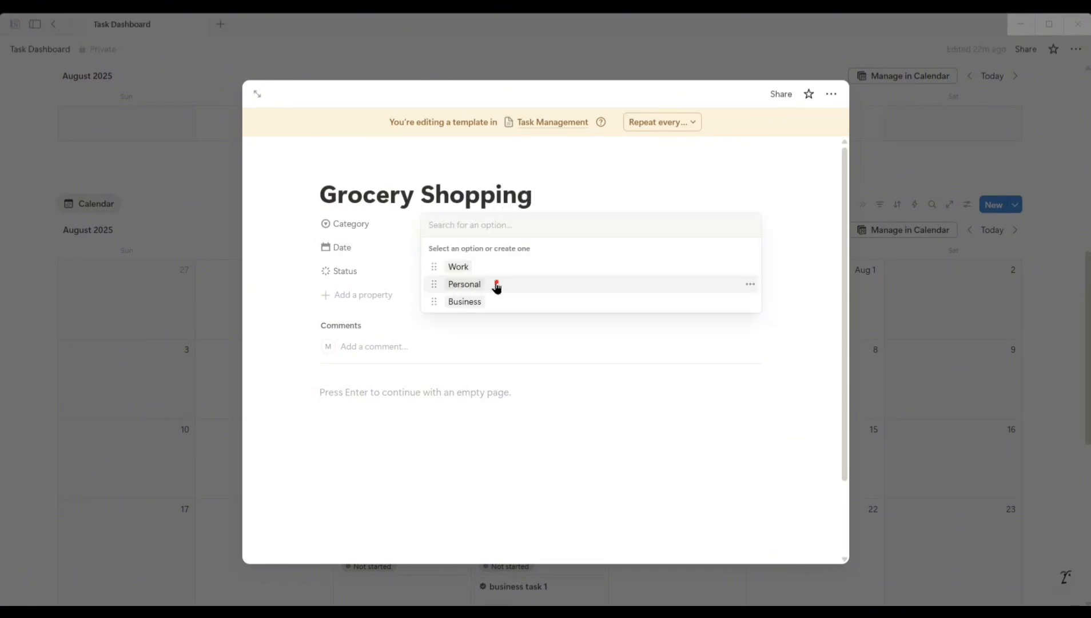
{"action": "left_click", "coordinate": [495, 284]}
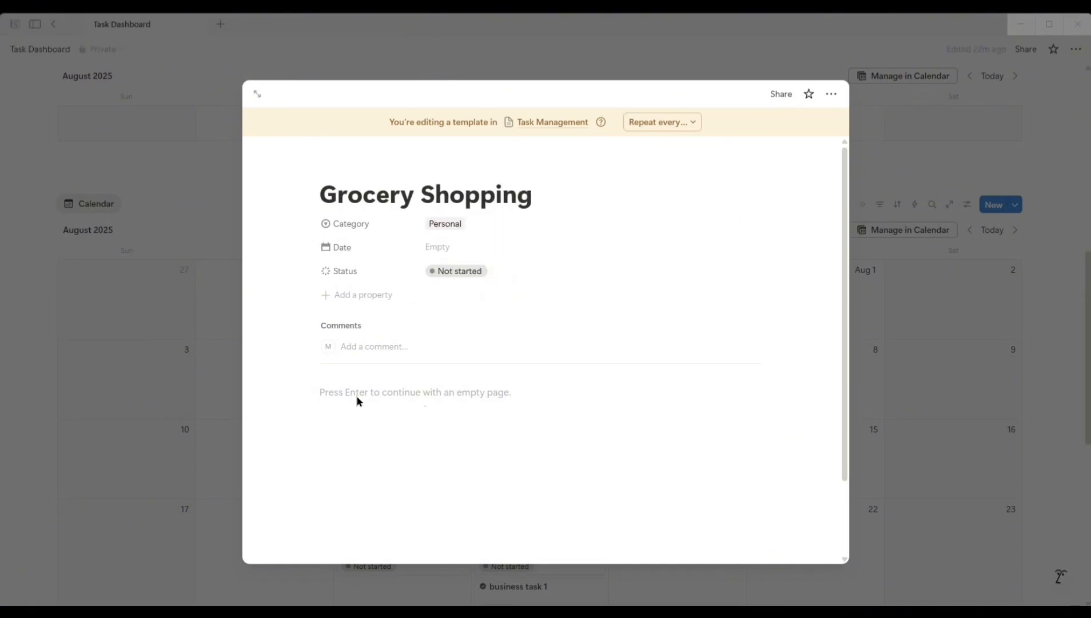
{"action": "left_click", "coordinate": [431, 389]}
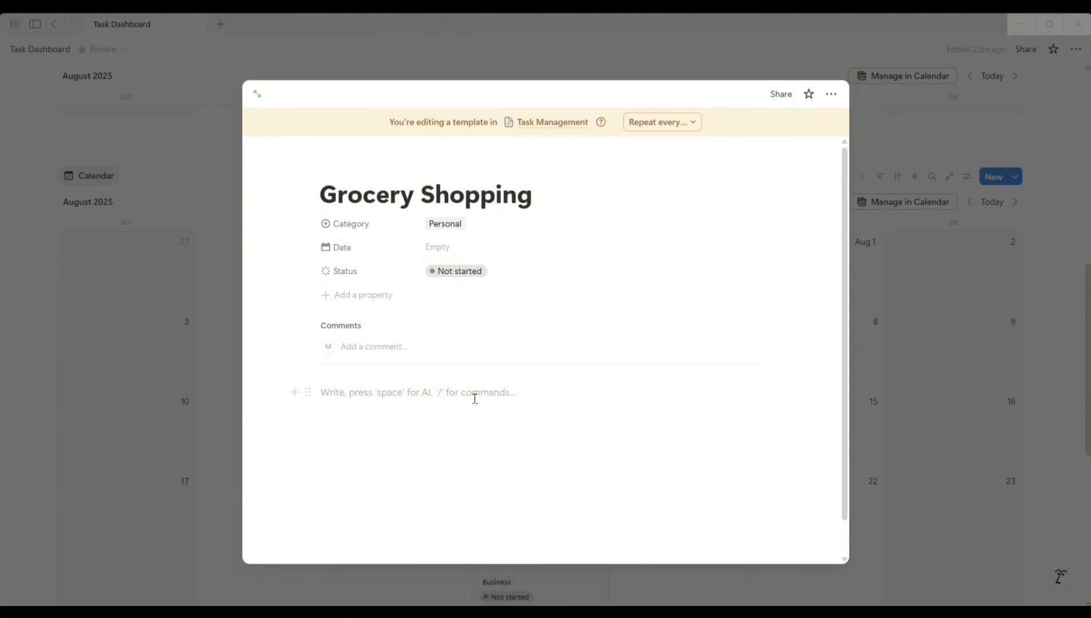
{"action": "type", "text": "/h1"}
{"action": "key", "text": "Return"}
{"action": "type", "text": "Groc"}
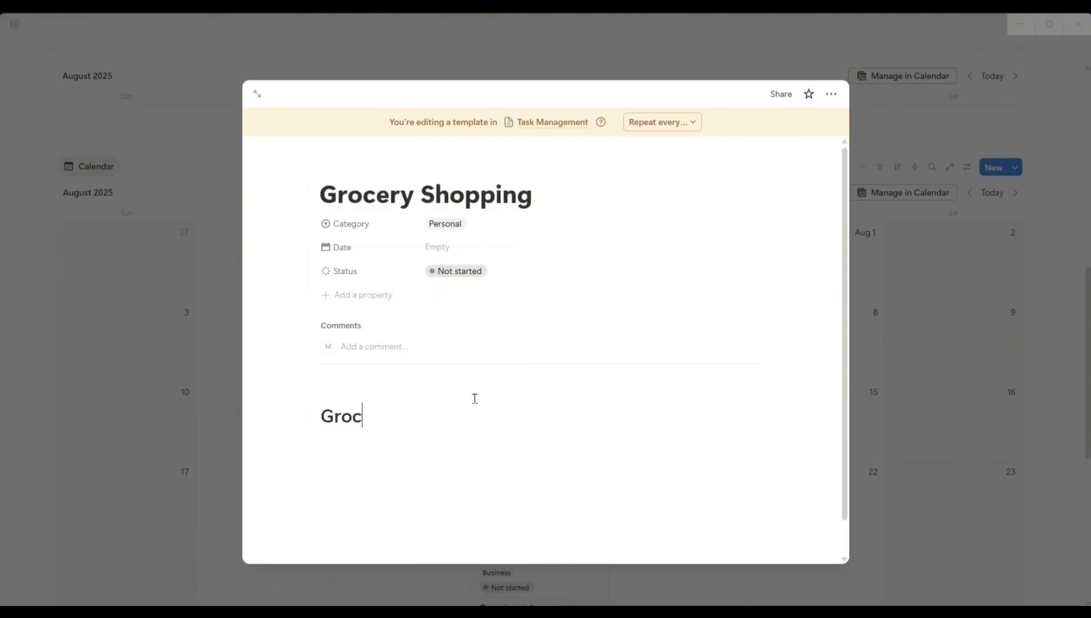
{"action": "type", "text": "ery List"}
{"action": "key", "text": "Return"}
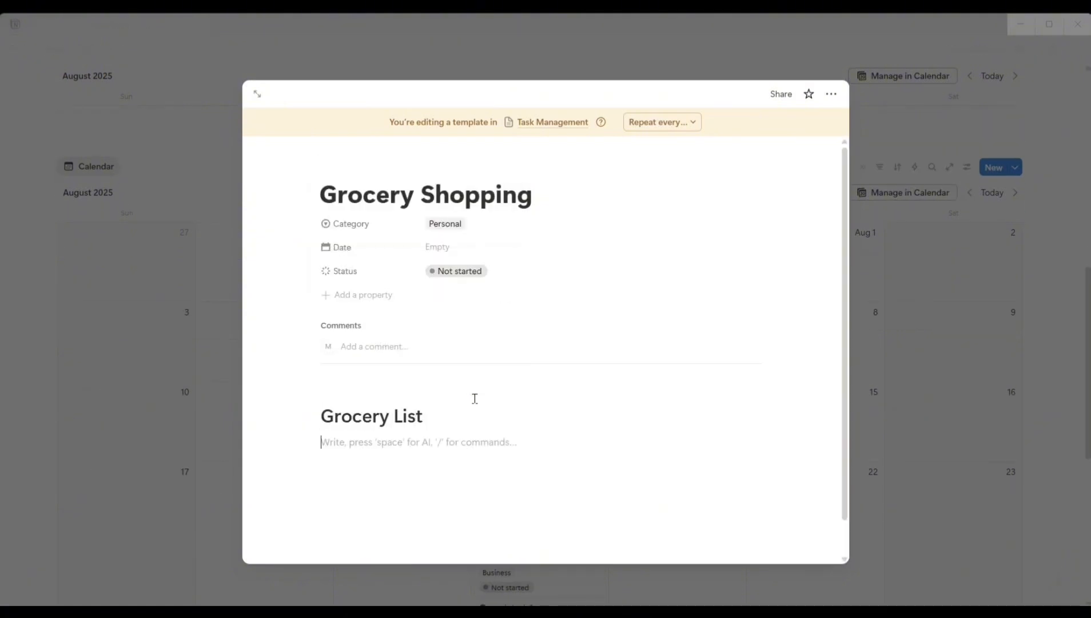
Add a to-do list below the "Grocery List" heading with four dash placeholder items and one empty item
{"action": "type", "text": "/todo"}
{"action": "key", "text": "Return"}
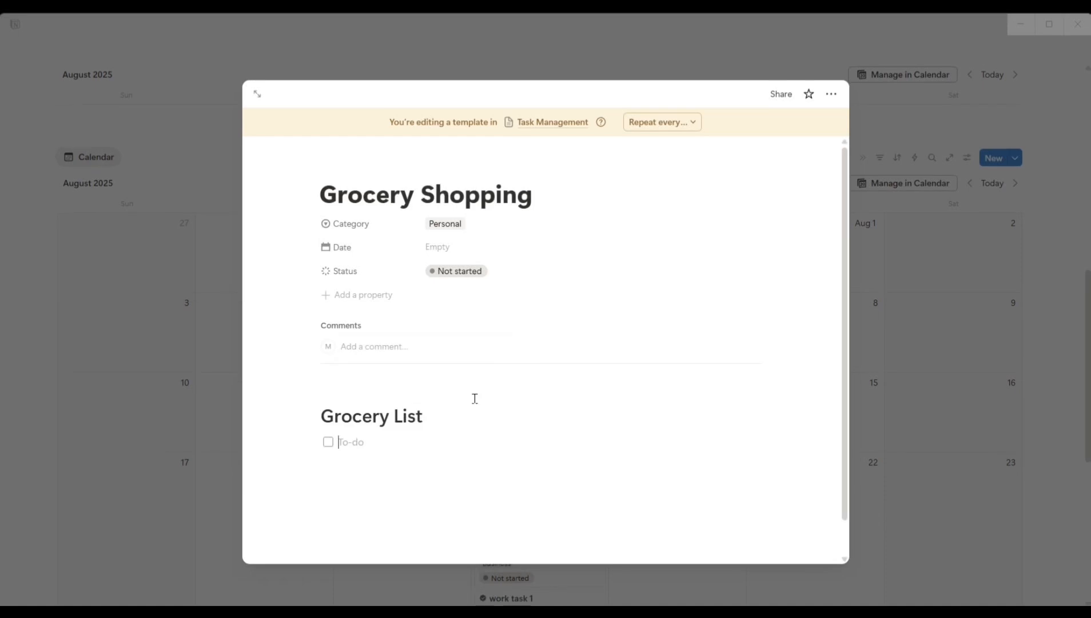
{"action": "type", "text": "--"}
{"action": "key", "text": "Return"}
{"action": "type", "text": "--"}
{"action": "key", "text": "Return"}
{"action": "type", "text": "--"}
{"action": "key", "text": "Return"}
{"action": "type", "text": "--"}
{"action": "key", "text": "Return"}
{"action": "scroll", "coordinate": [486, 429], "scroll_direction": "down", "scroll_amount": 1}
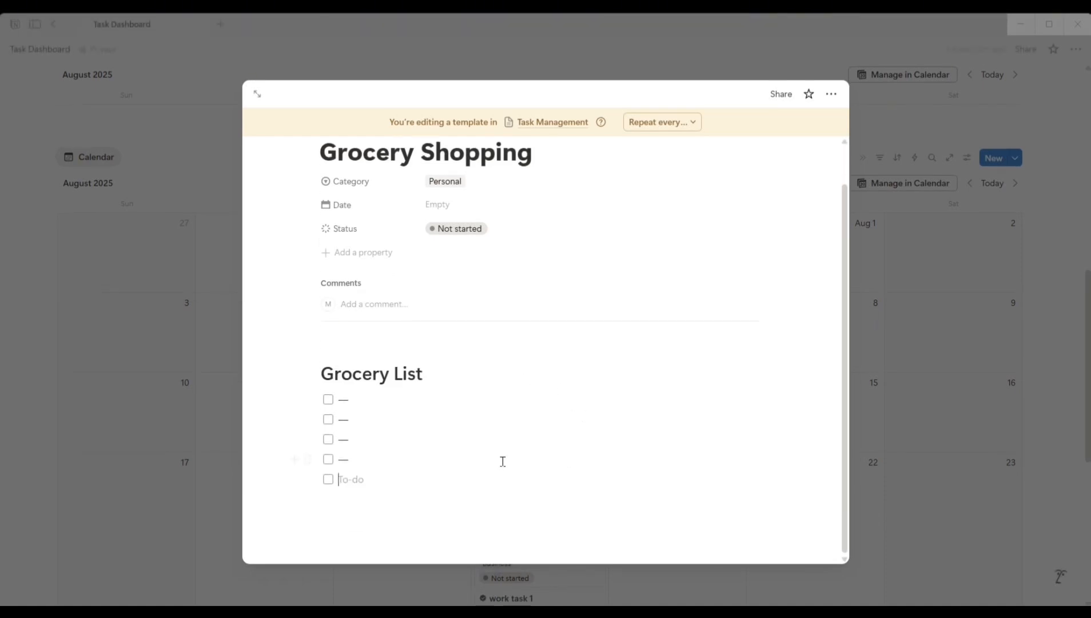
{"action": "left_click_drag", "start_coordinate": [795, 501], "coordinate": [442, 397]}
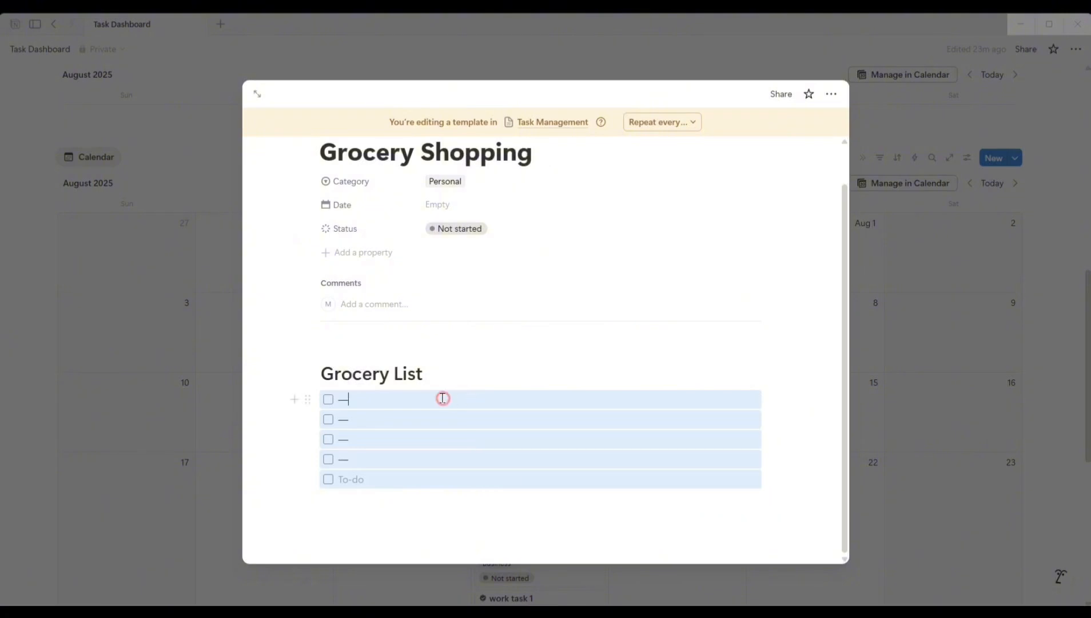
{"action": "left_click", "coordinate": [442, 398]}
Set the Grocery Shopping template to repeat every 1 week on Sunday only, and save the cadence
{"action": "scroll", "coordinate": [686, 251], "scroll_direction": "up", "scroll_amount": 1}
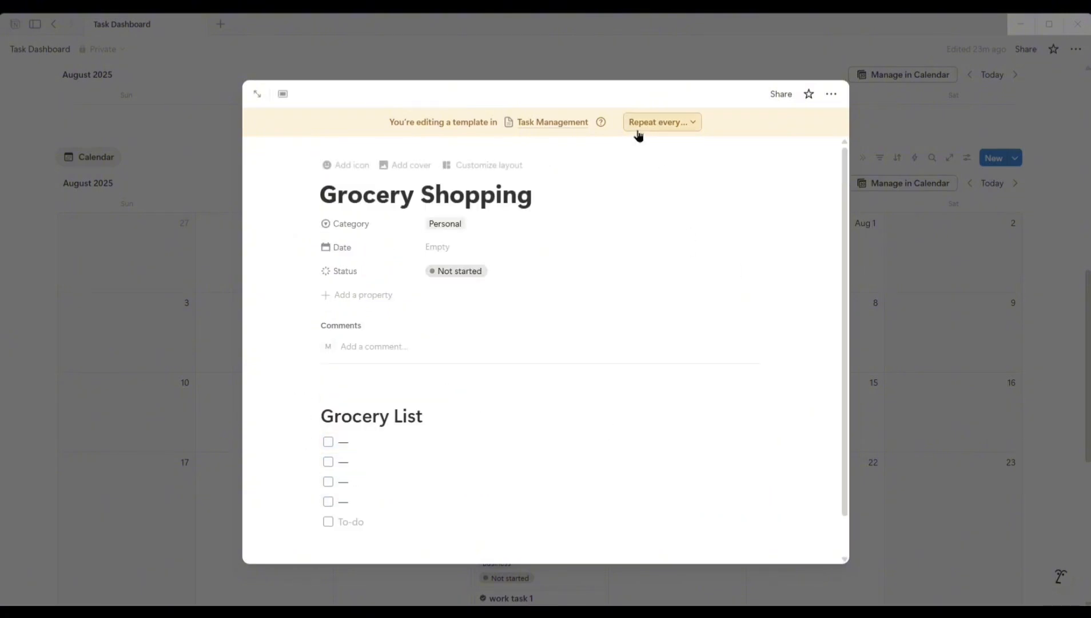
{"action": "left_click", "coordinate": [691, 129]}
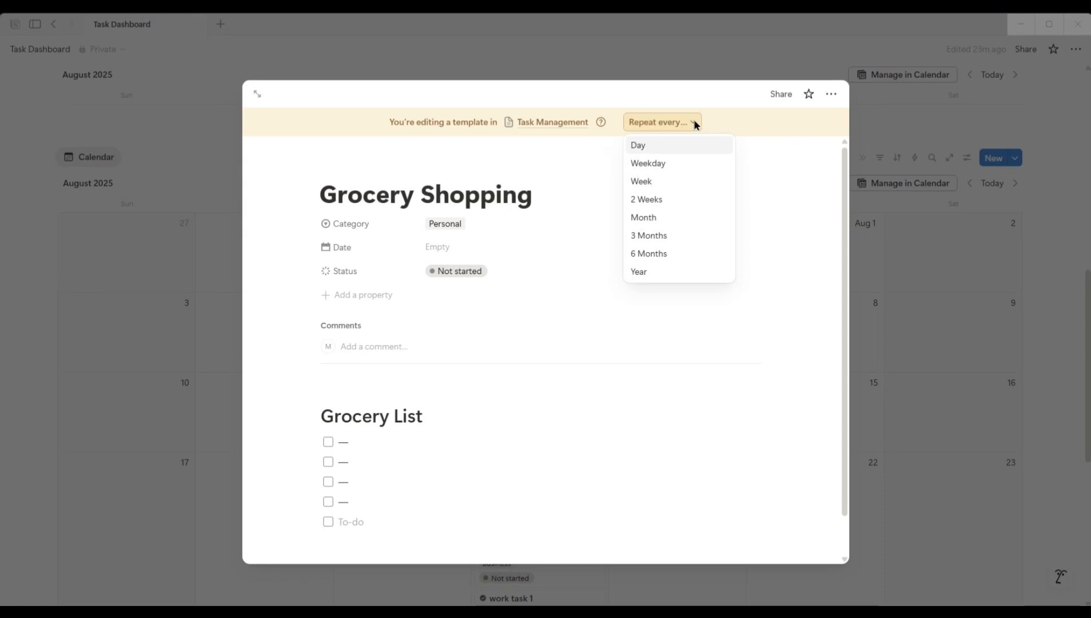
{"action": "left_click", "coordinate": [669, 180]}
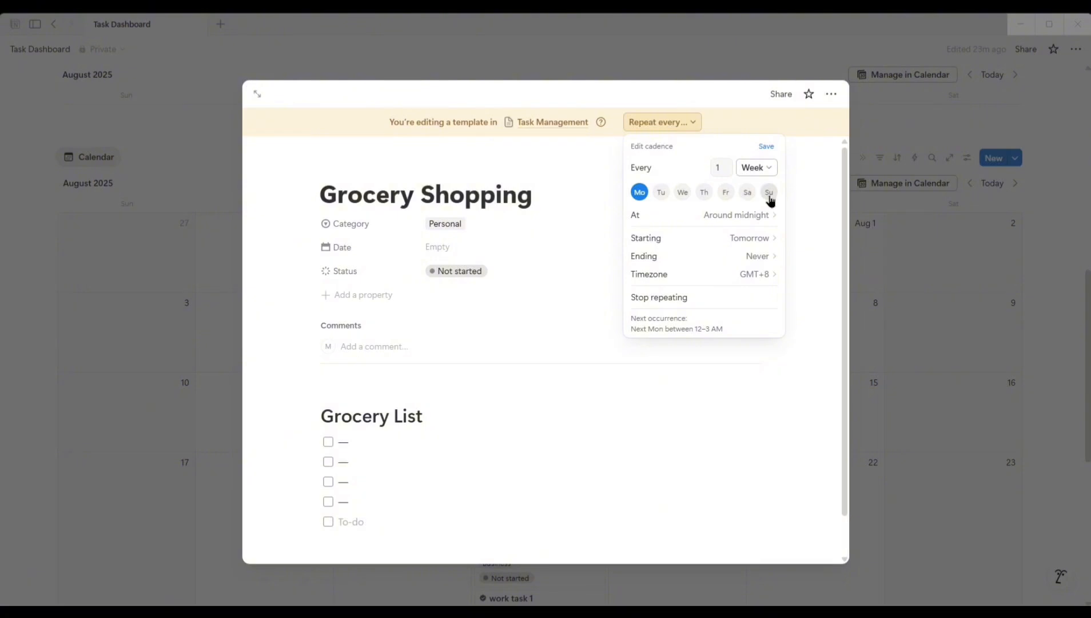
{"action": "left_click", "coordinate": [769, 195]}
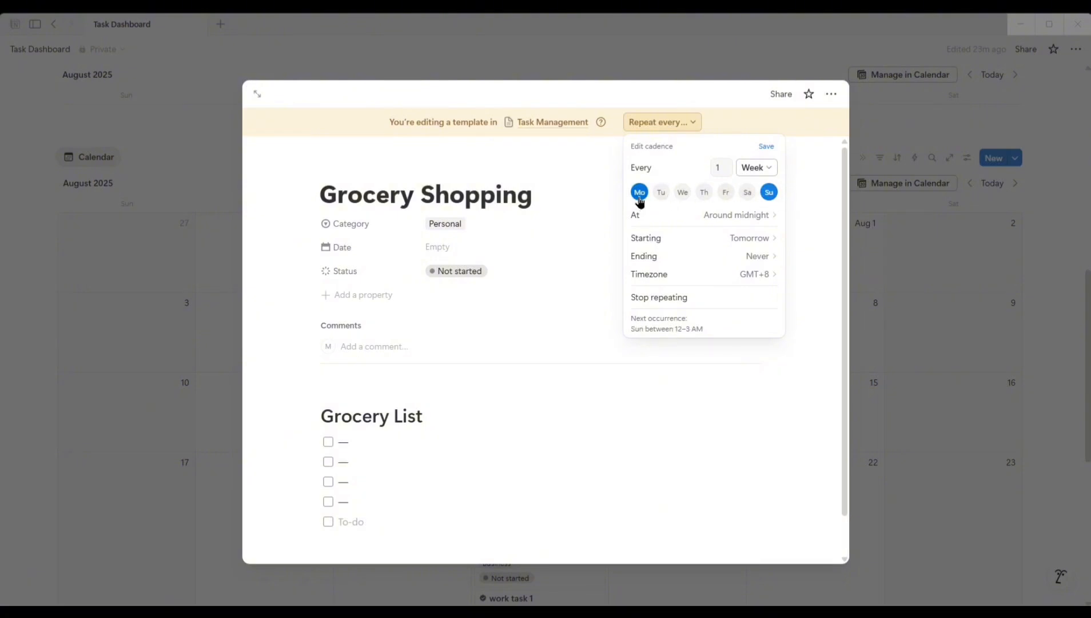
{"action": "left_click", "coordinate": [639, 194]}
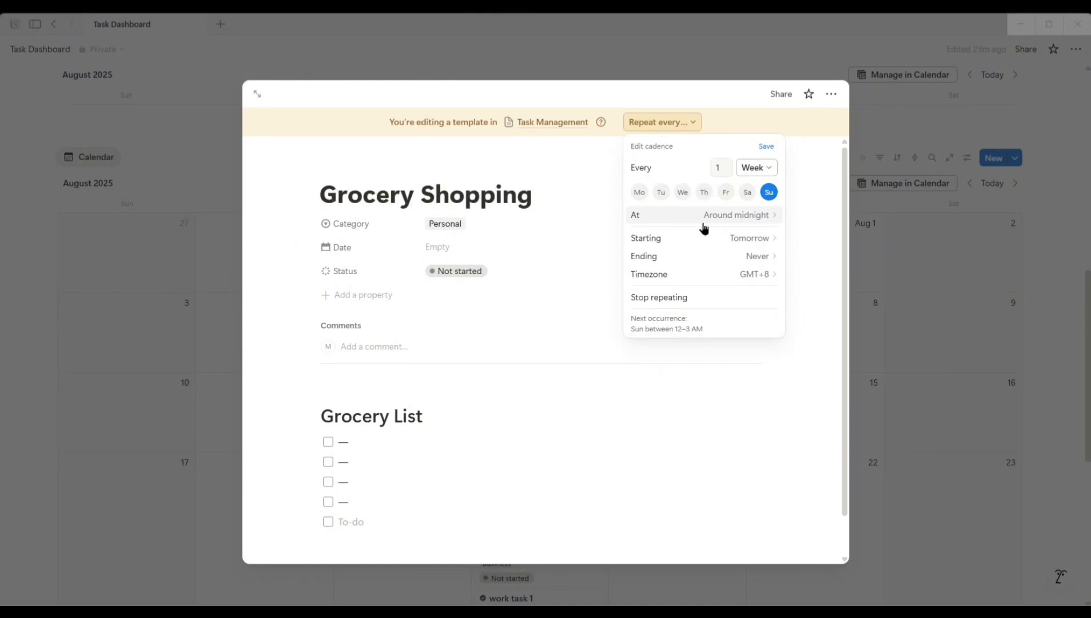
{"action": "left_click", "coordinate": [768, 147]}
{"action": "left_click", "coordinate": [540, 199]}
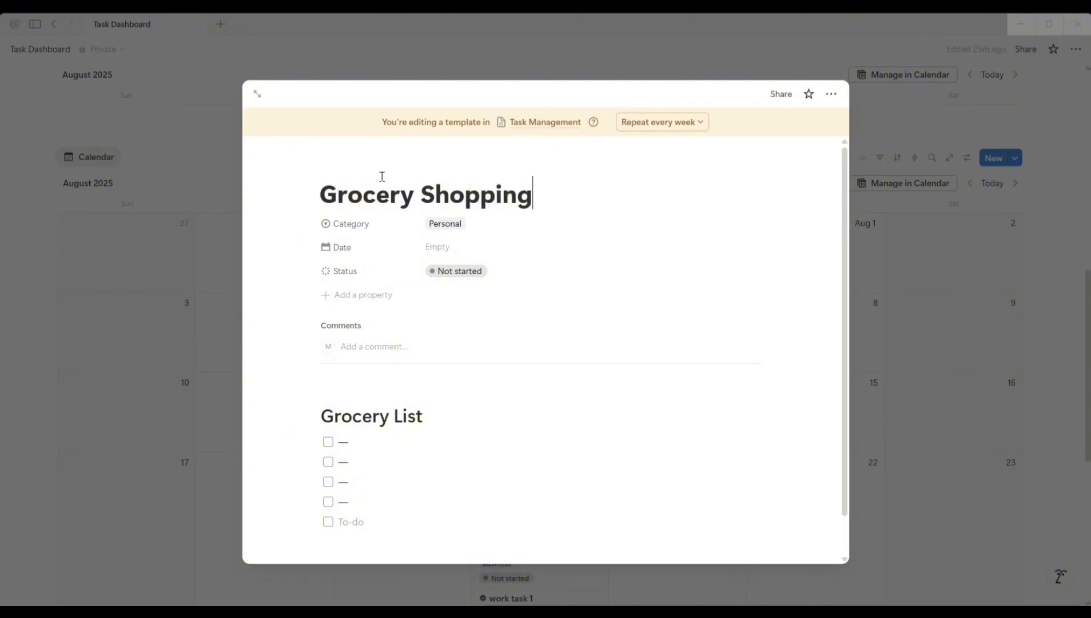
Give the Grocery Shopping template the milk and apple icon and close the template
{"action": "mouse_move", "coordinate": [342, 171]}
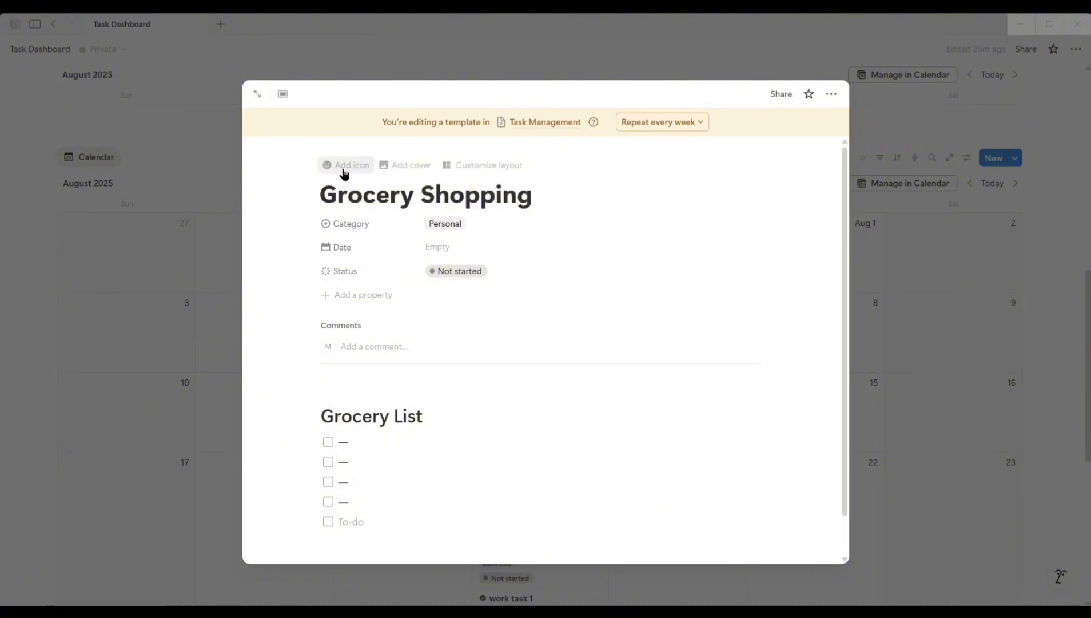
{"action": "left_click", "coordinate": [360, 170]}
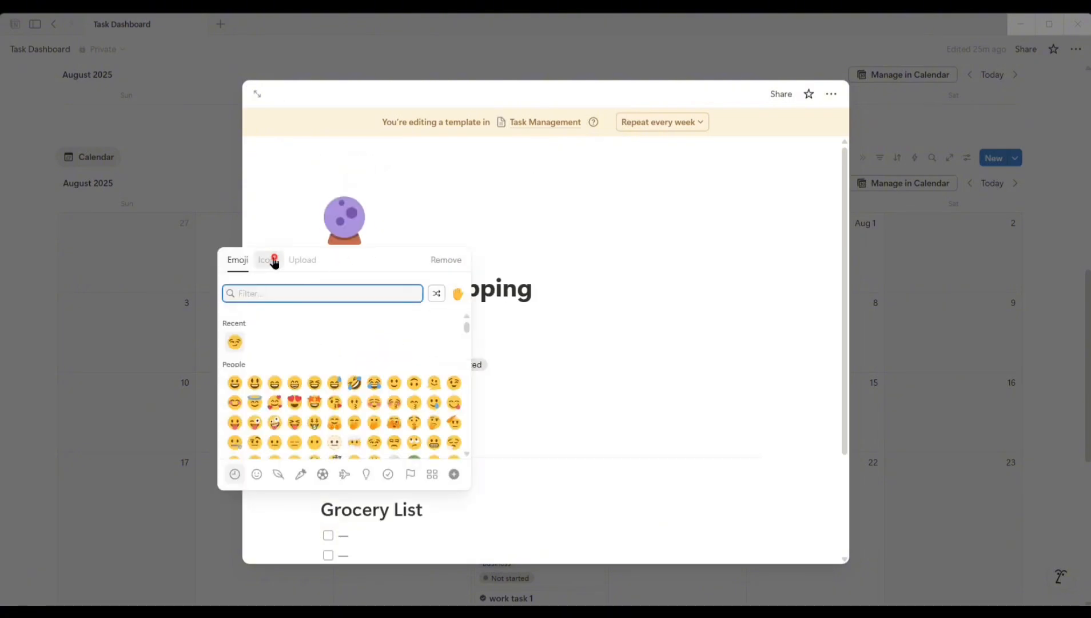
{"action": "left_click", "coordinate": [268, 260]}
{"action": "left_click", "coordinate": [234, 343]}
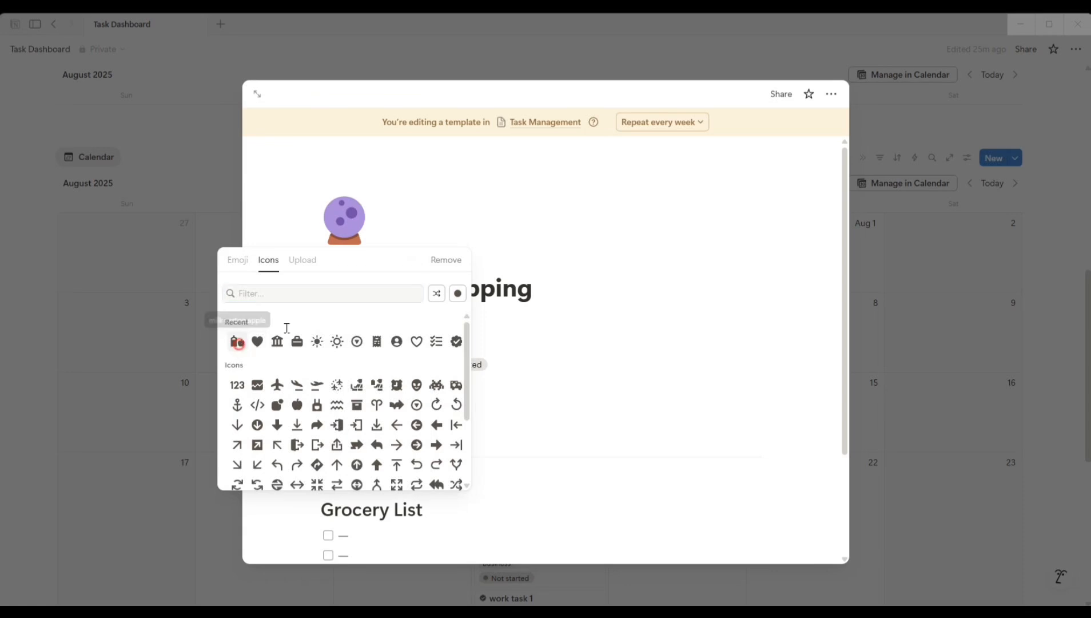
{"action": "left_click", "coordinate": [1022, 181]}
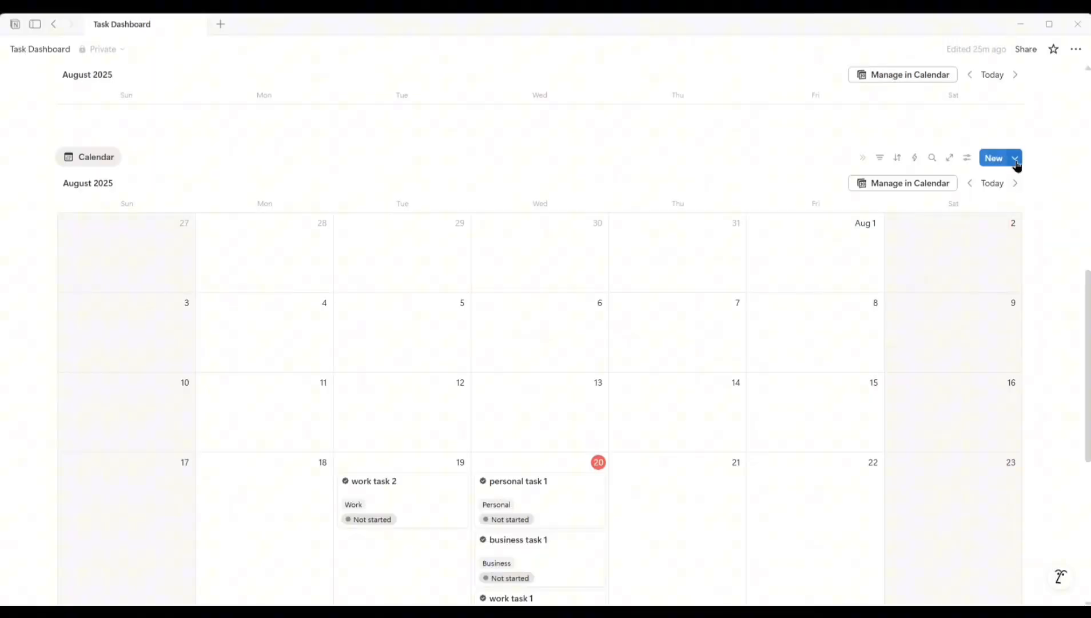
Create another template for the Task Management database titled "Invoice" with the Category set to Business
{"action": "left_click", "coordinate": [1015, 158]}
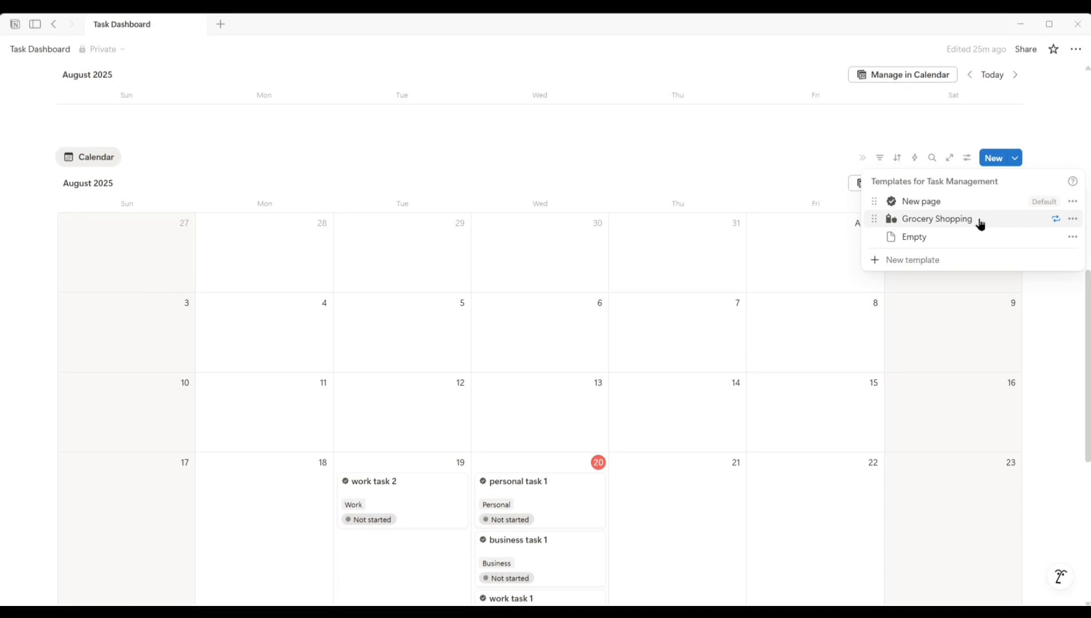
{"action": "left_click", "coordinate": [916, 264]}
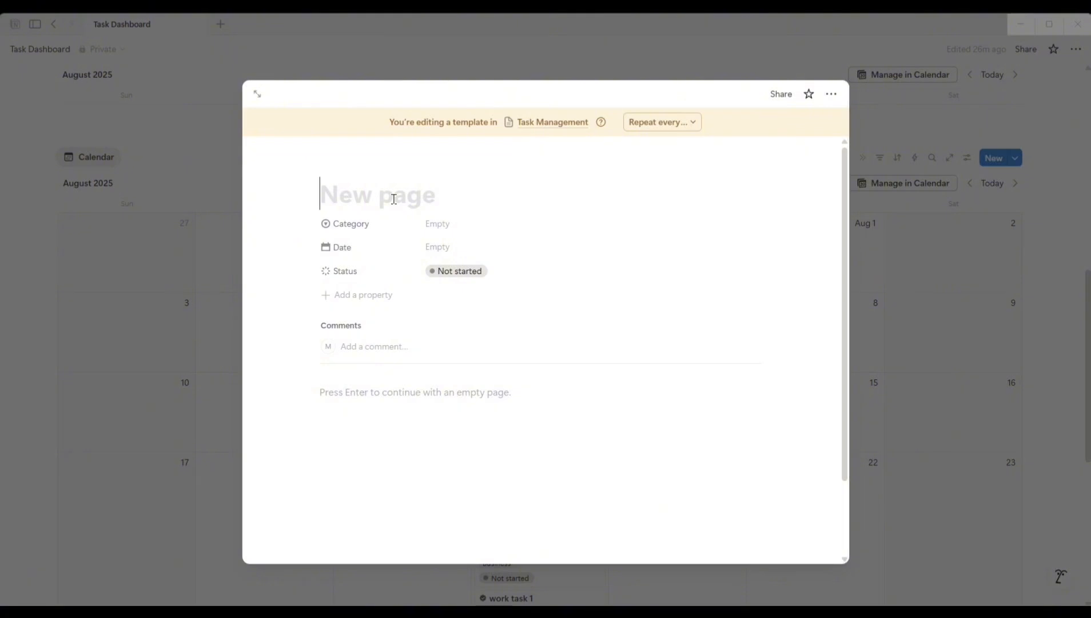
{"action": "type", "text": "Invoice"}
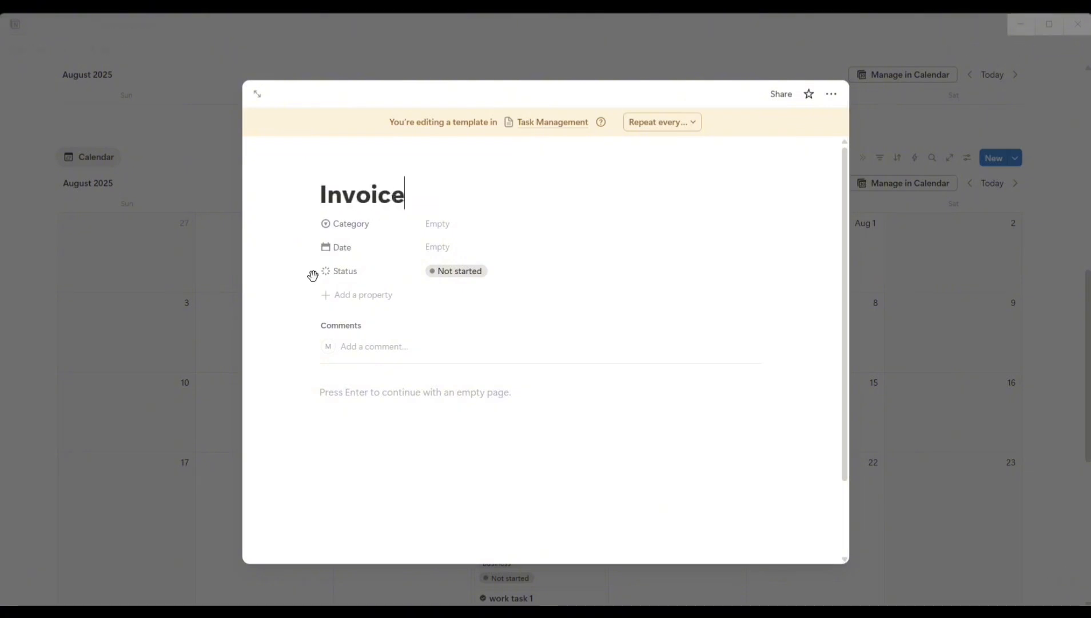
{"action": "left_click", "coordinate": [472, 226]}
{"action": "left_click", "coordinate": [483, 302]}
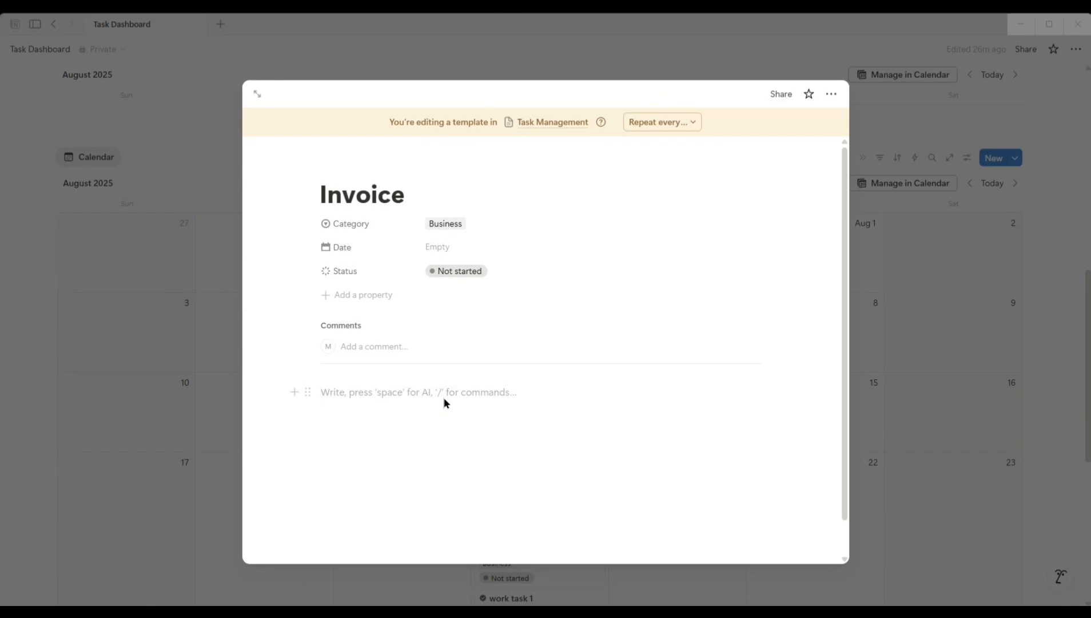
Insert a callout in the Invoice template's body containing the bold text "CLIENT NAME:"
{"action": "type", "text": "/"}
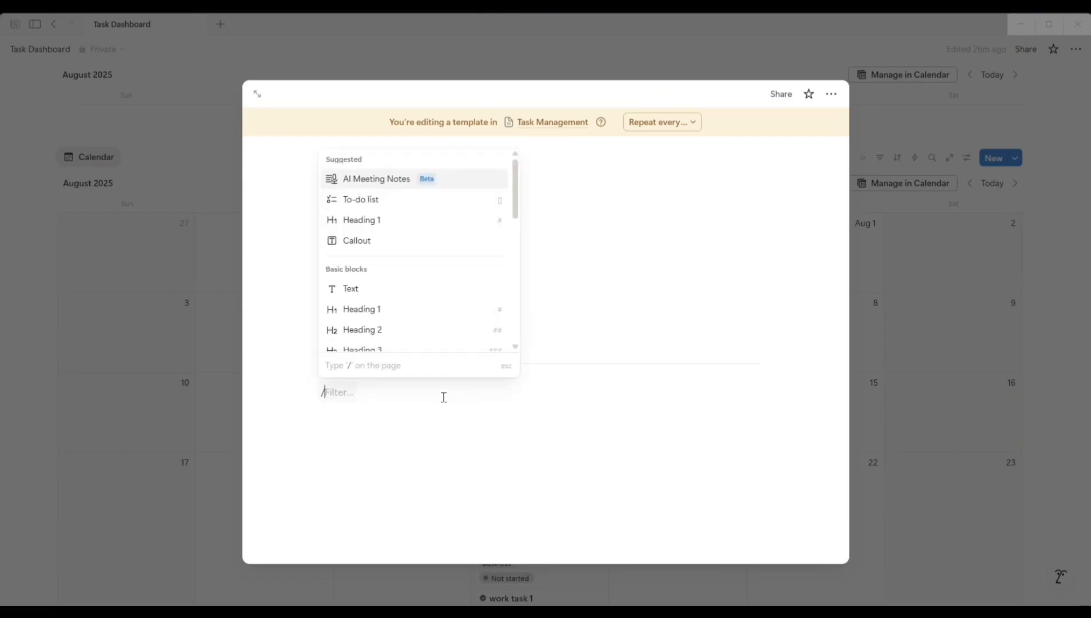
{"action": "type", "text": "call"}
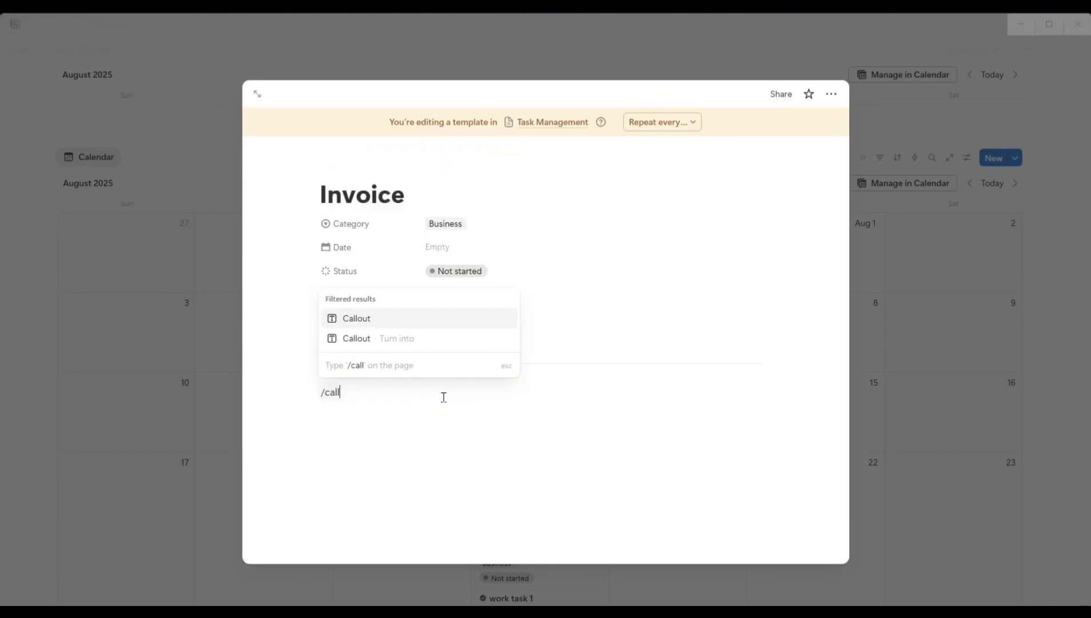
{"action": "key", "text": "Return"}
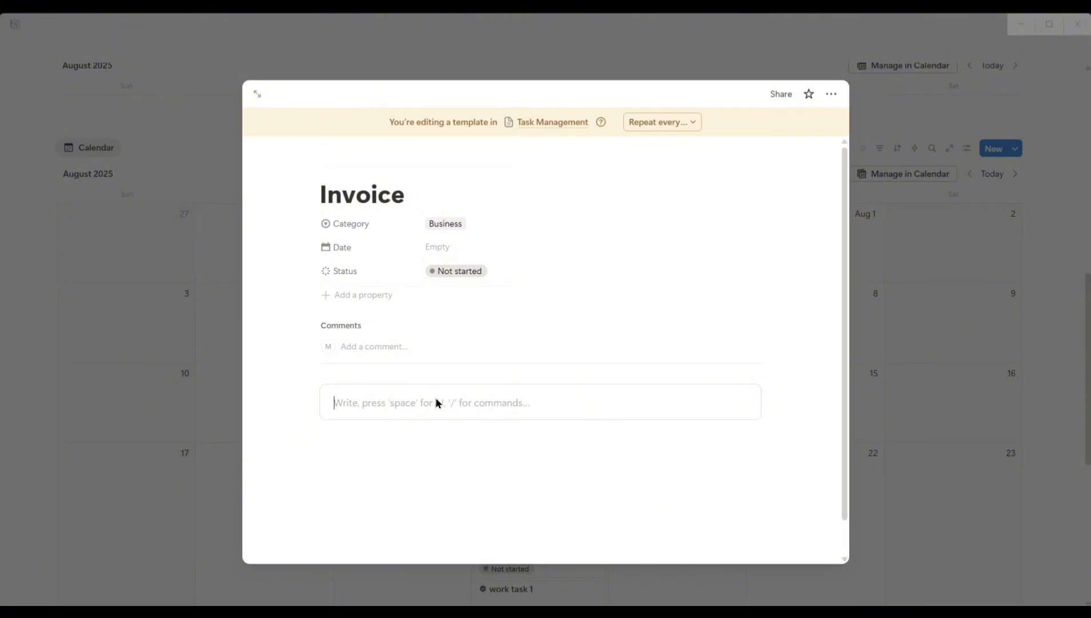
{"action": "type", "text": "CLIENT NAME:"}
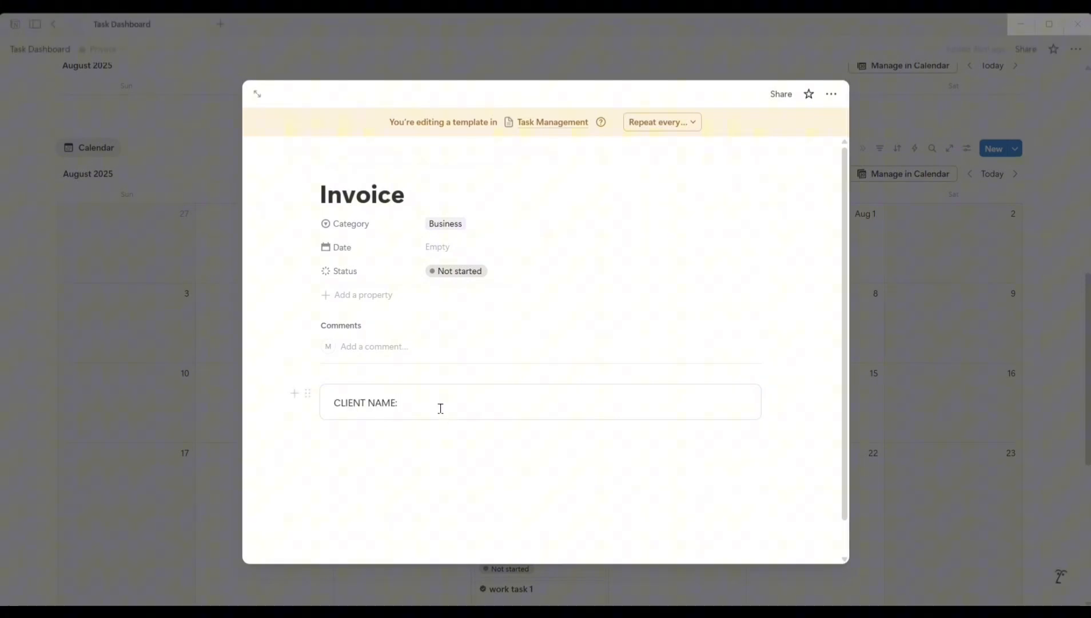
{"action": "left_click_drag", "start_coordinate": [435, 404], "coordinate": [334, 403]}
{"action": "left_click", "coordinate": [540, 376]}
{"action": "left_click", "coordinate": [438, 402]}
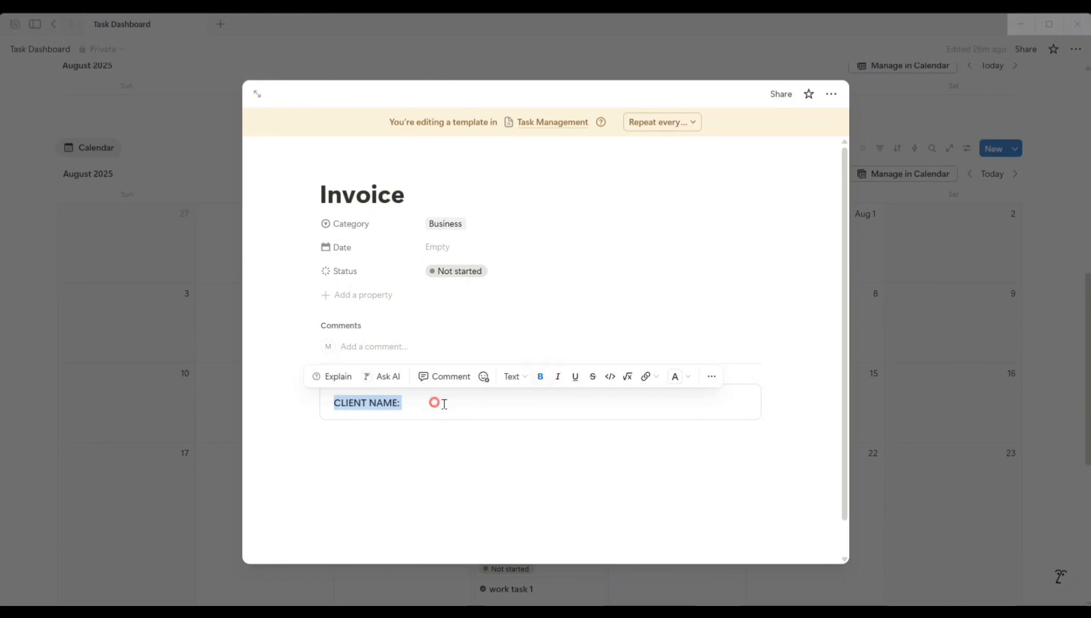
Add the person-in-circle icon to the "CLIENT NAME:" callout
{"action": "left_click", "coordinate": [310, 398]}
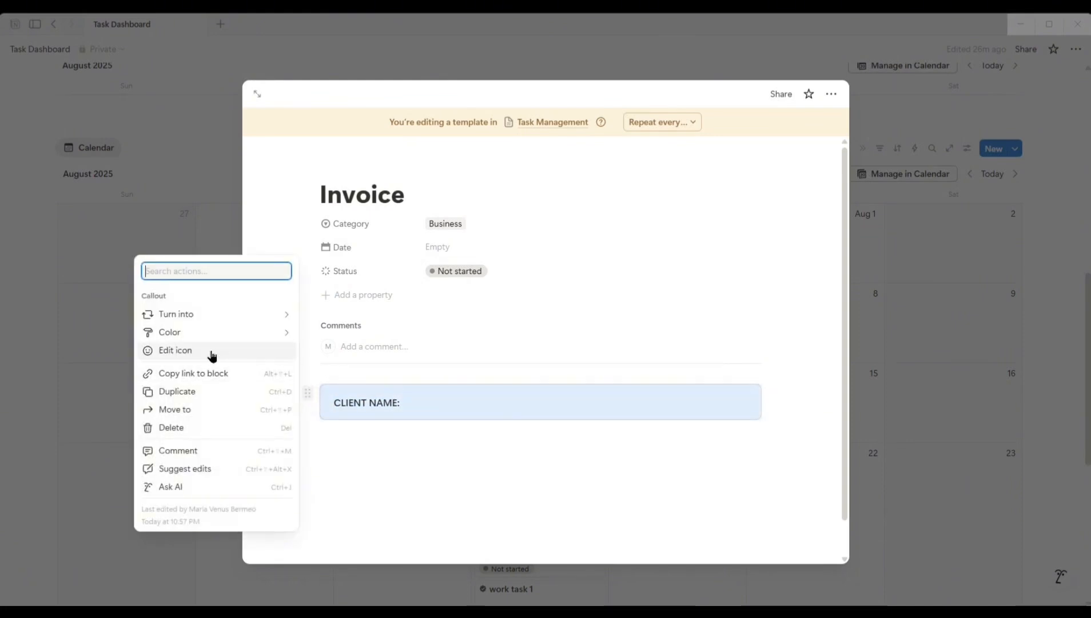
{"action": "left_click", "coordinate": [198, 355]}
{"action": "left_click", "coordinate": [330, 402]}
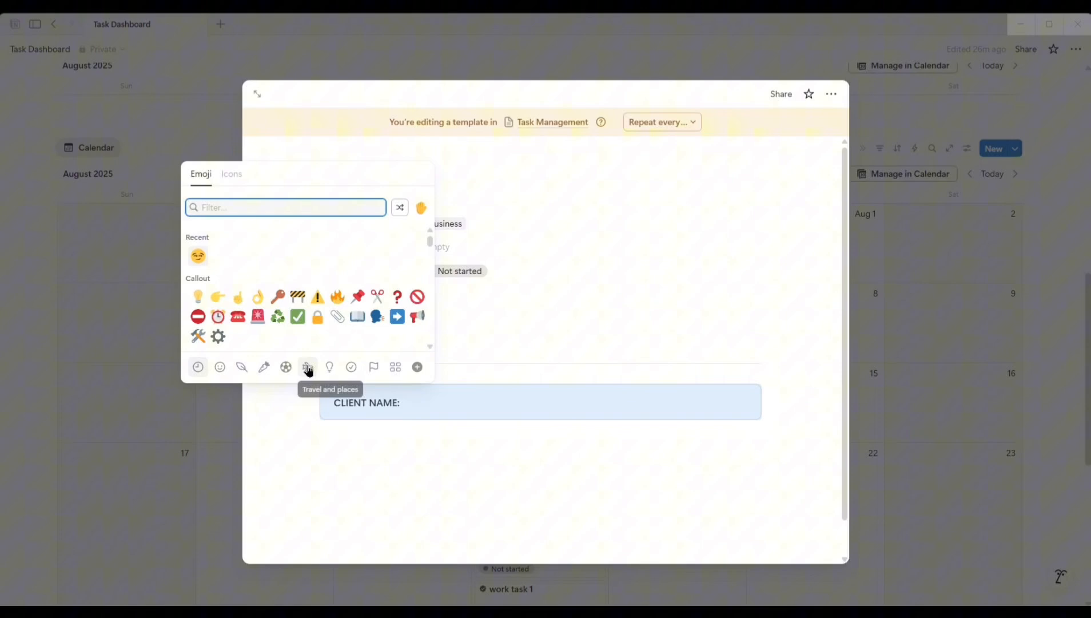
{"action": "left_click", "coordinate": [232, 174]}
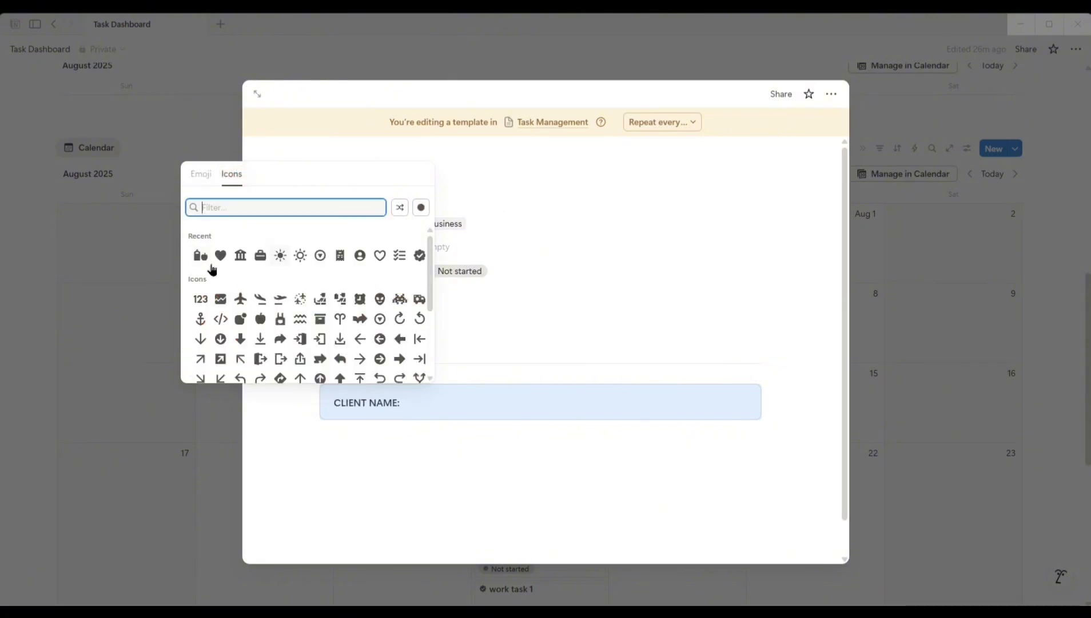
{"action": "left_click", "coordinate": [359, 255]}
{"action": "left_click", "coordinate": [494, 401]}
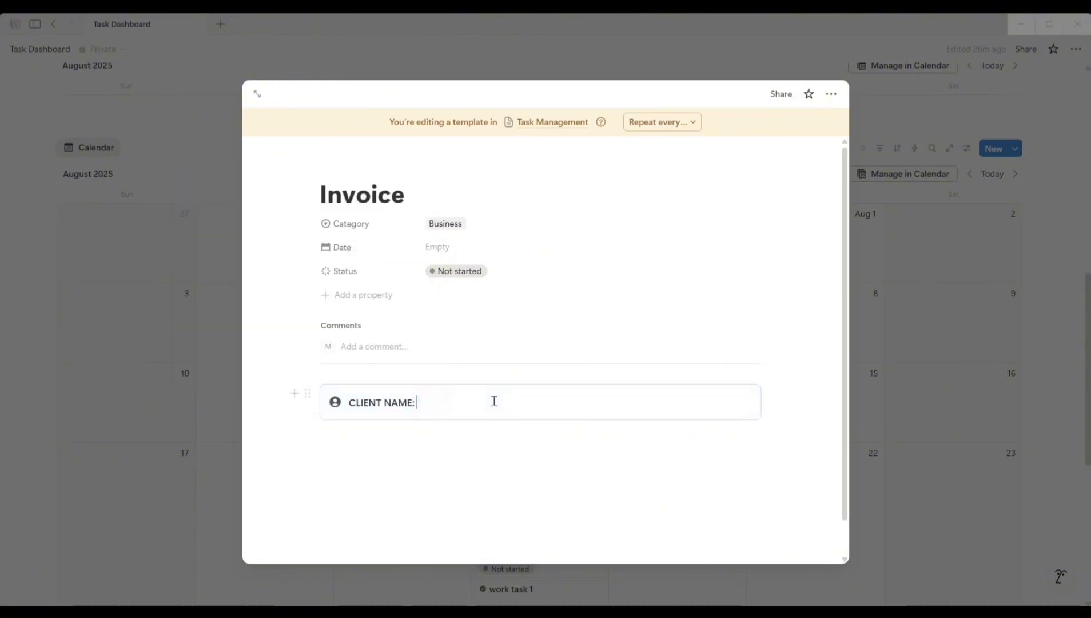
{"action": "left_click", "coordinate": [371, 441]}
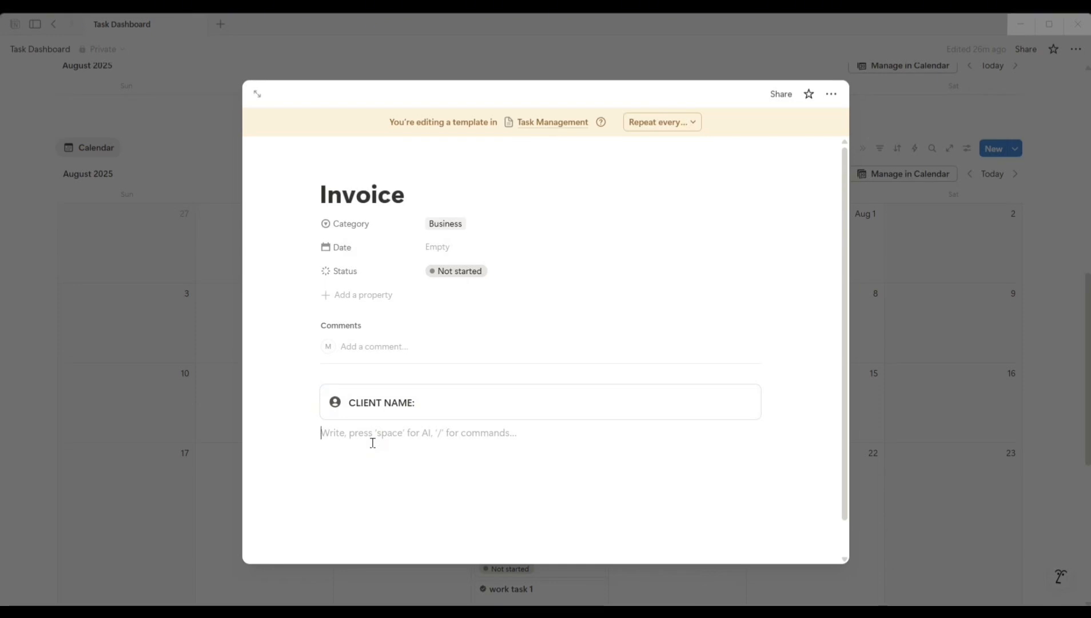
{"action": "type", "text": "/COL"}
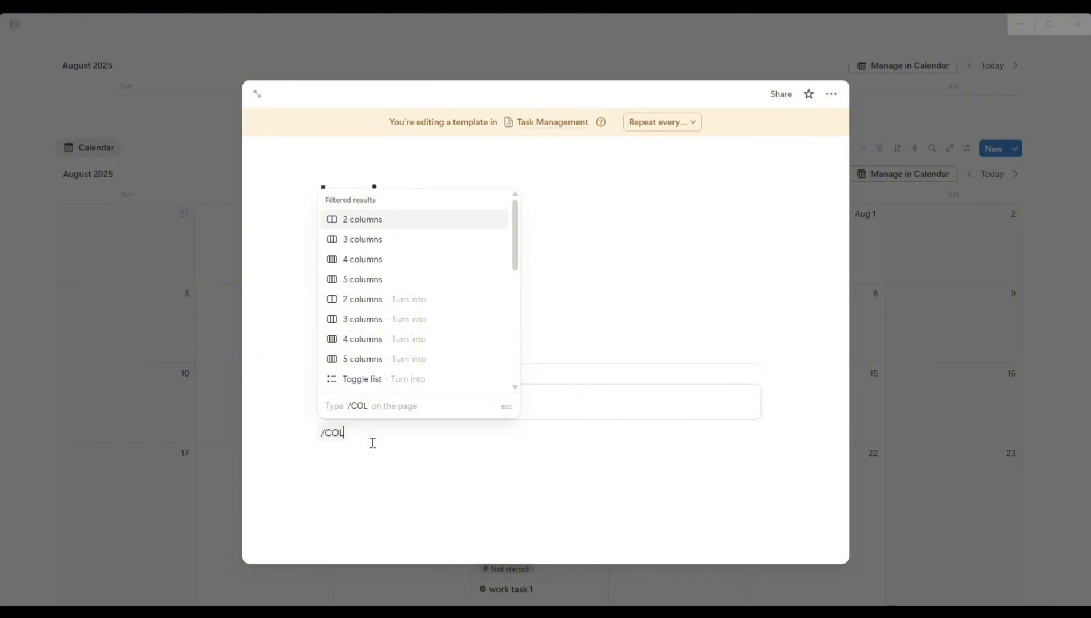
{"action": "key", "text": "BackSpace"}
{"action": "key", "text": "BackSpace"}
{"action": "key", "text": "BackSpace"}
{"action": "key", "text": "BackSpace"}
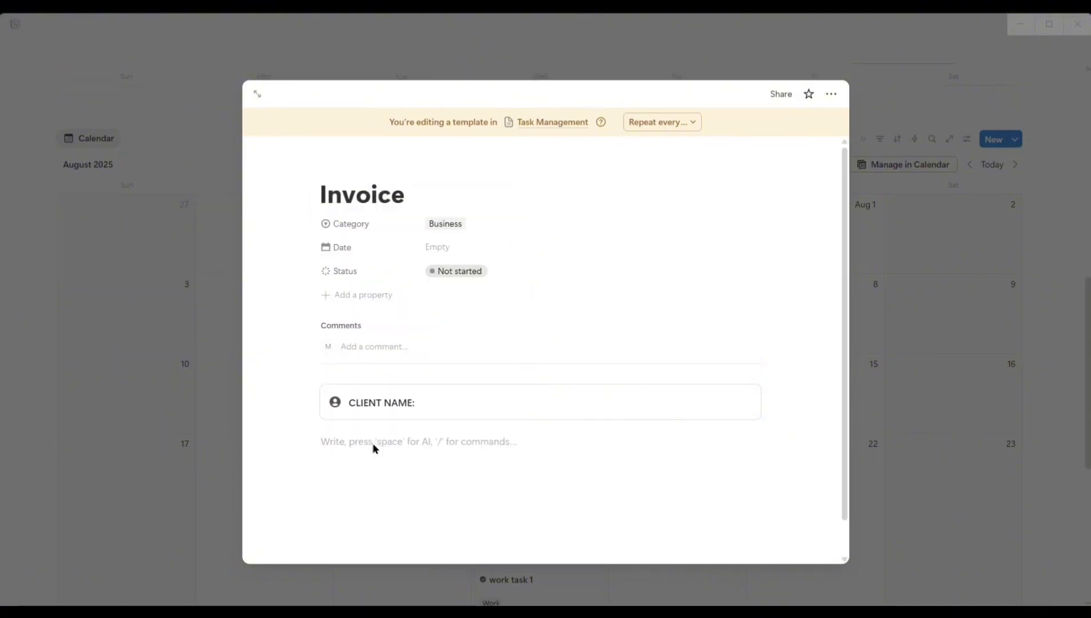
Add a callout below "CLIENT NAME:" in the Invoice template with the bold text "AMOUNT:" and no icon
{"action": "type", "text": "/"}
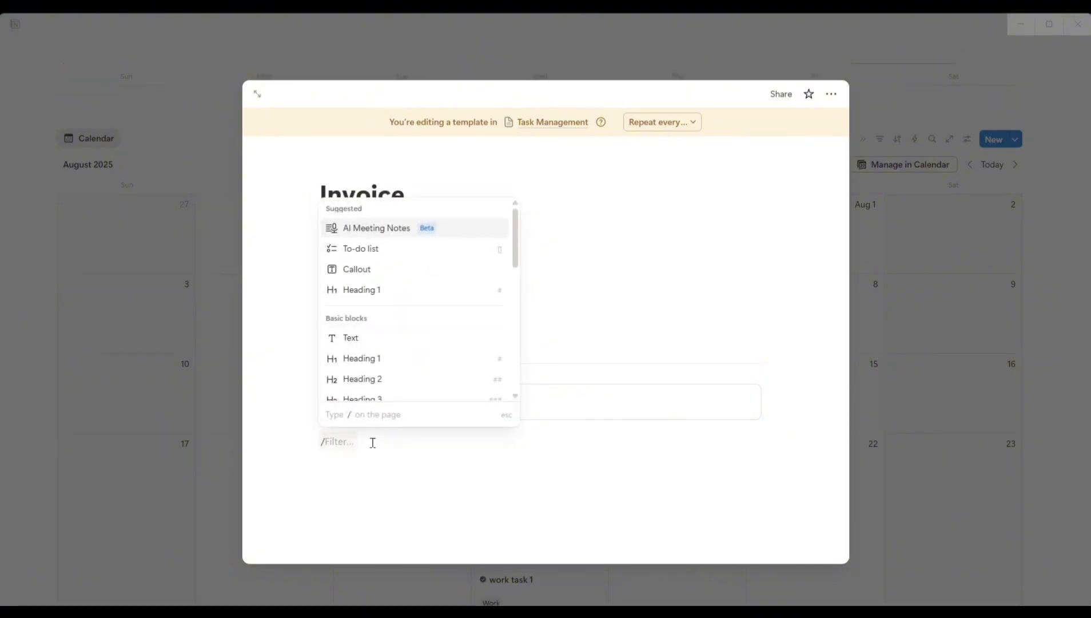
{"action": "type", "text": "CALL"}
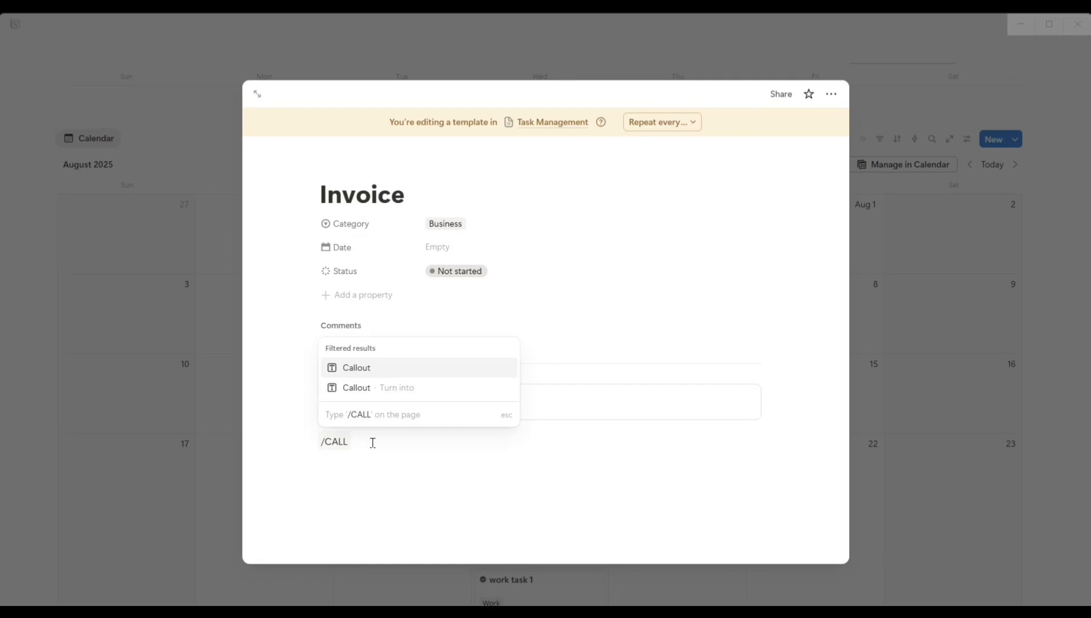
{"action": "key", "text": "Return"}
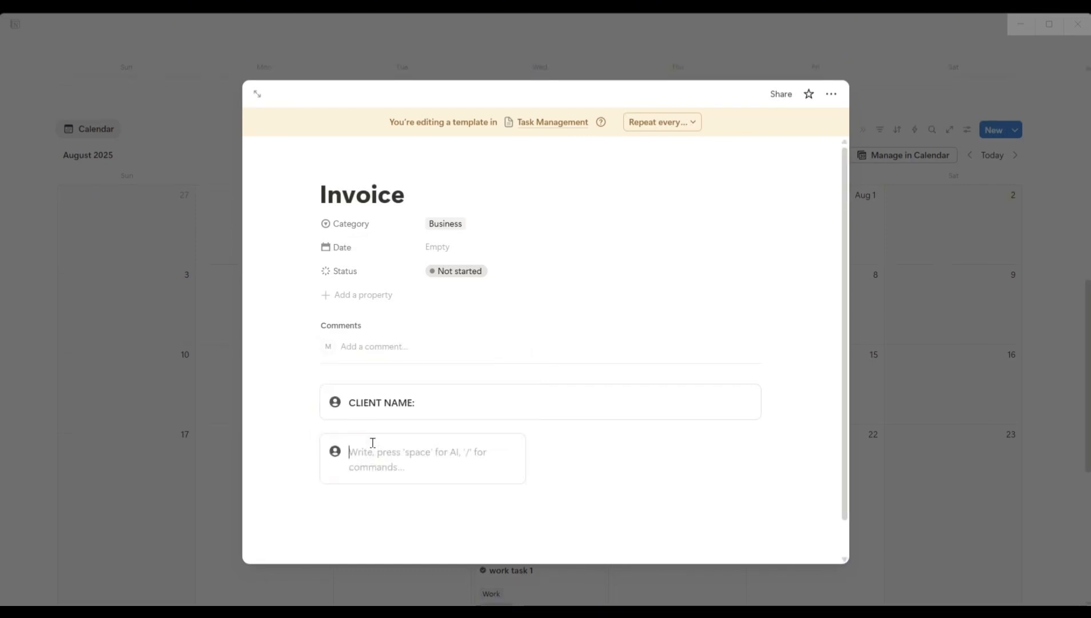
{"action": "type", "text": "AMOUNT:"}
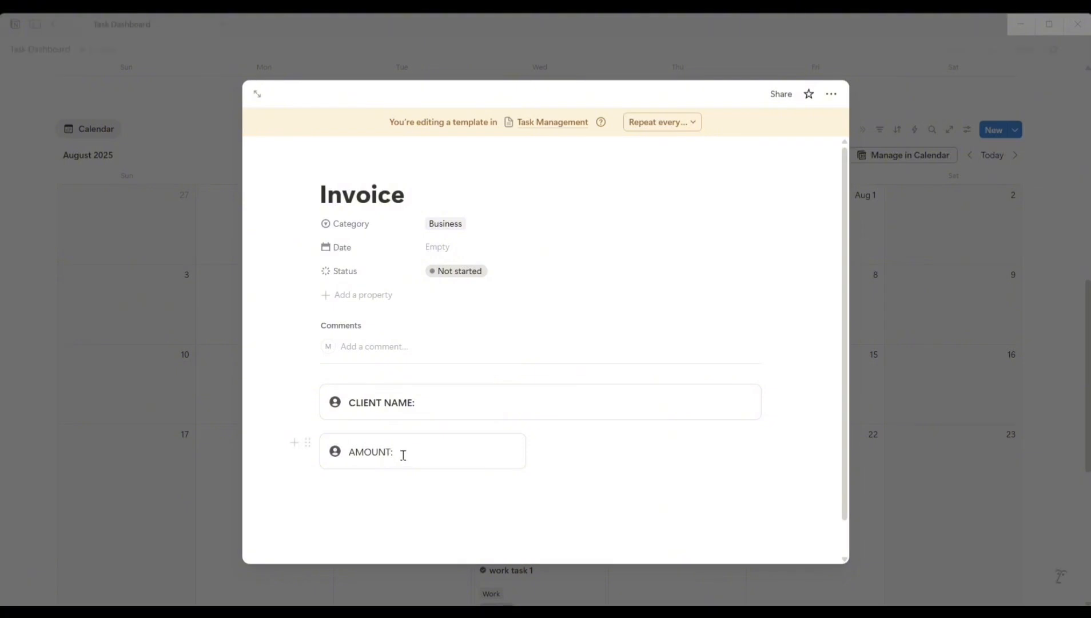
{"action": "triple_click", "coordinate": [403, 455]}
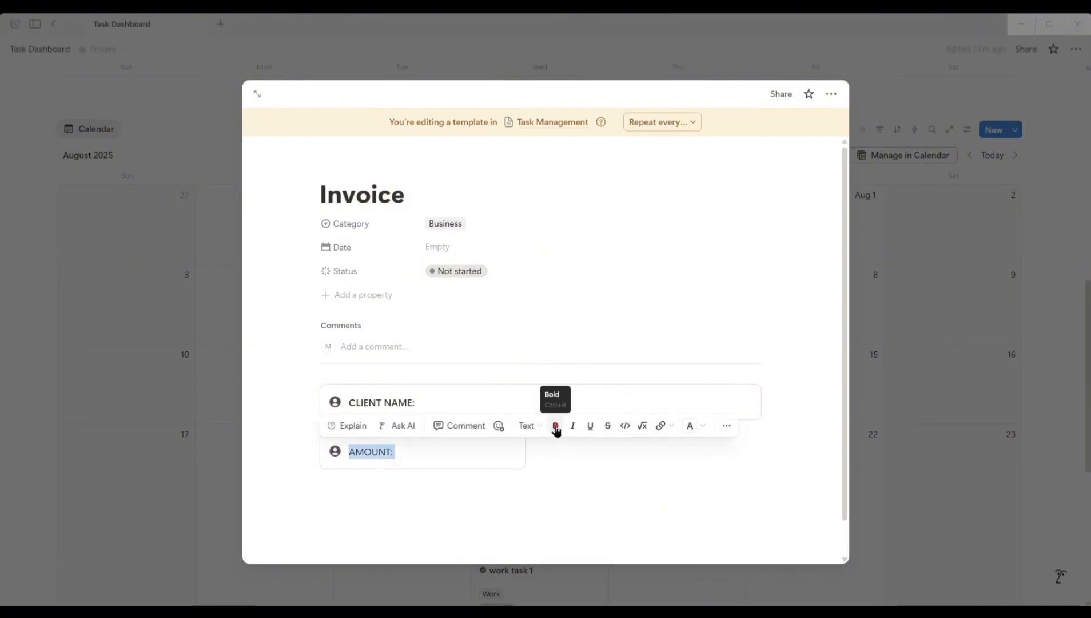
{"action": "left_click", "coordinate": [397, 483]}
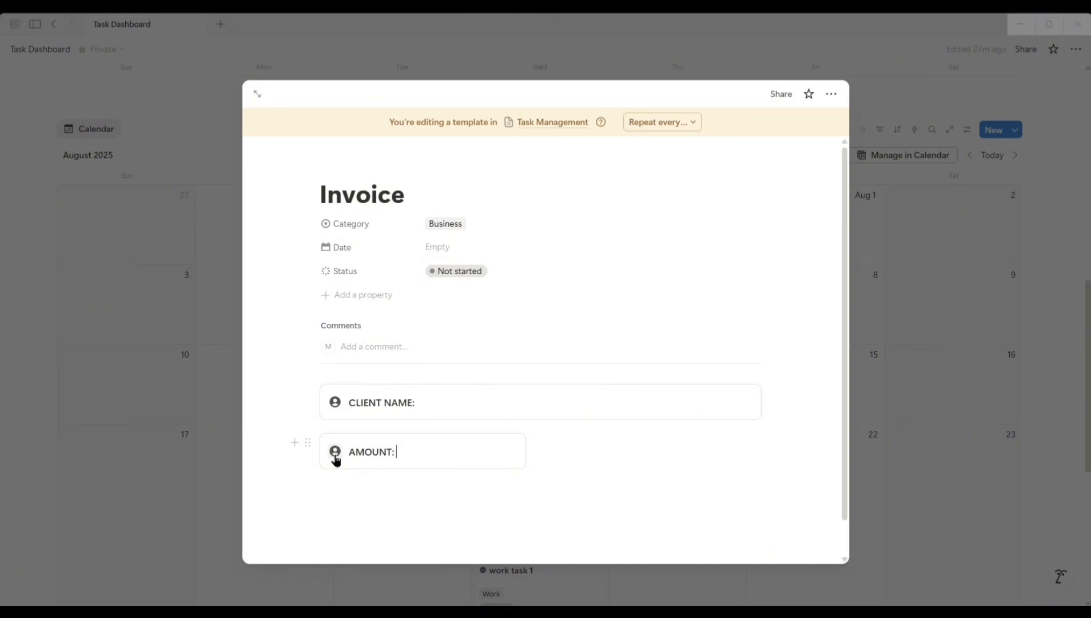
{"action": "left_click", "coordinate": [335, 455]}
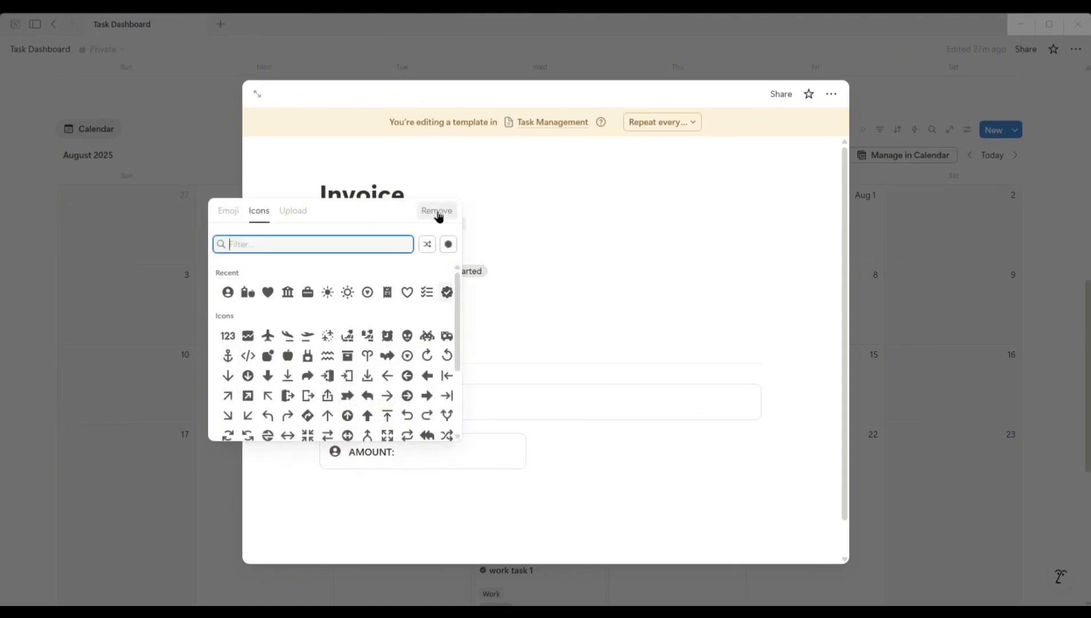
{"action": "left_click", "coordinate": [434, 212]}
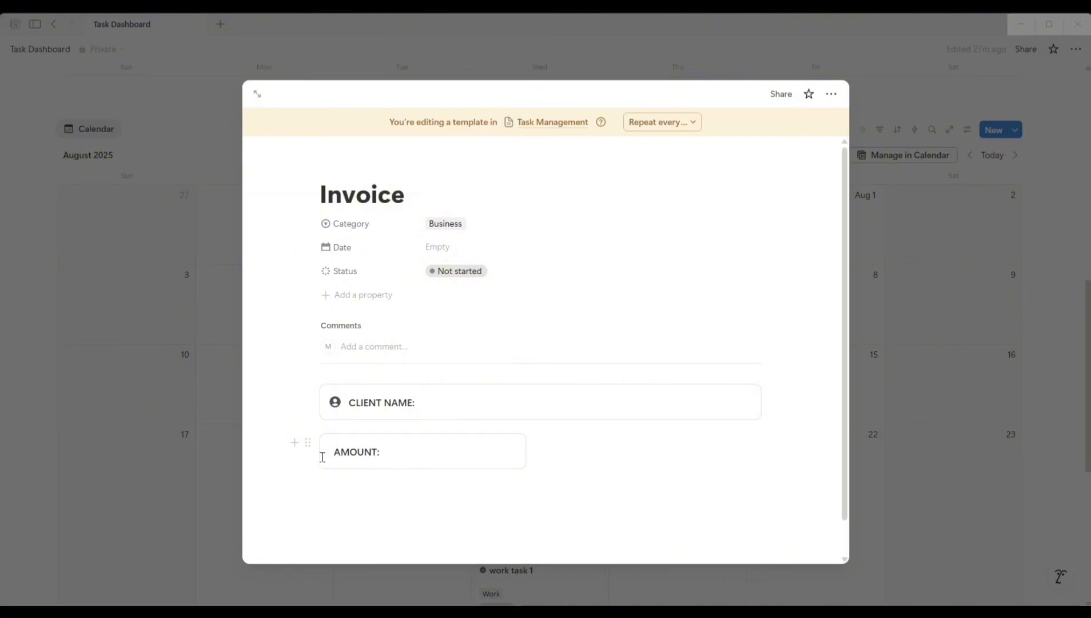
Duplicate the "AMOUNT:" callout three times
{"action": "left_click", "coordinate": [308, 443]}
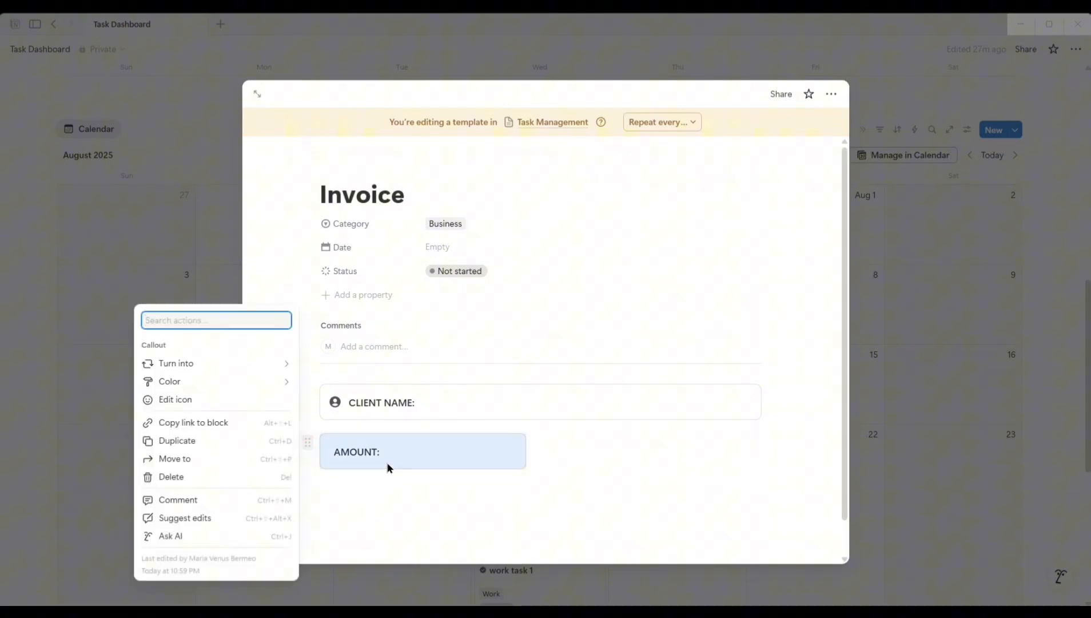
{"action": "key", "text": "ctrl+d"}
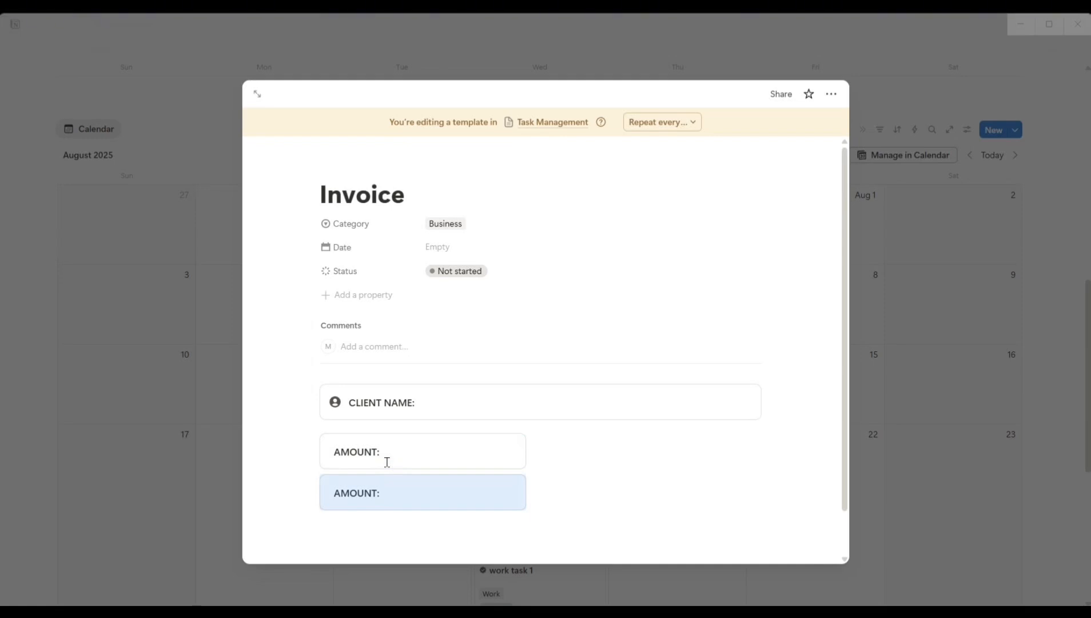
{"action": "key", "text": "ctrl+d"}
{"action": "key", "text": "ctrl+d"}
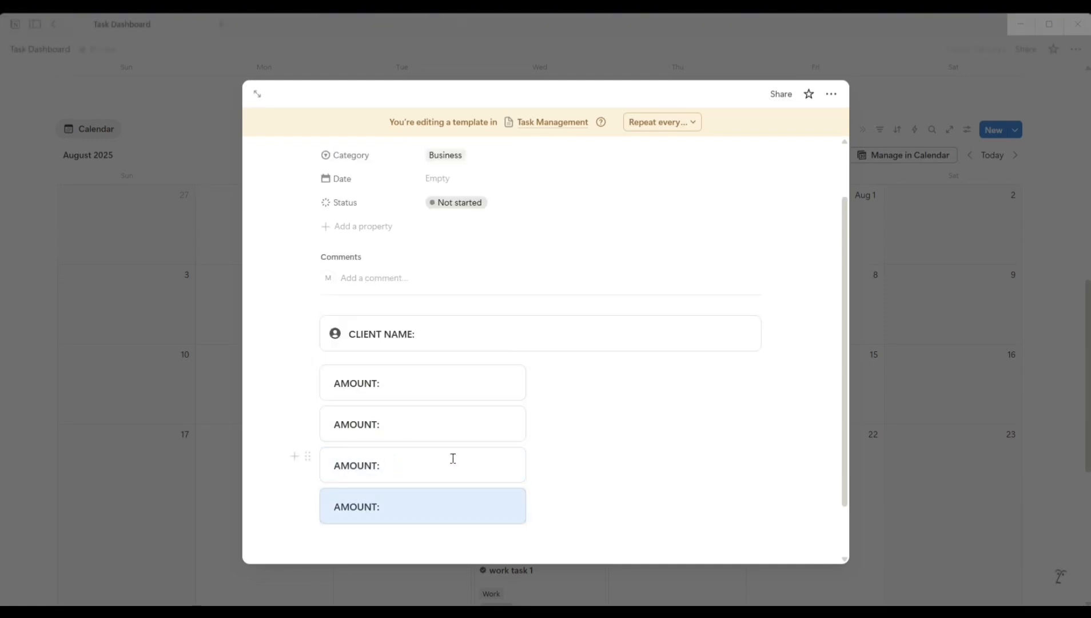
Arrange the four "AMOUNT:" callouts in two columns of two by moving the lower two beside the upper two
{"action": "scroll", "coordinate": [400, 316], "scroll_direction": "down", "scroll_amount": 2}
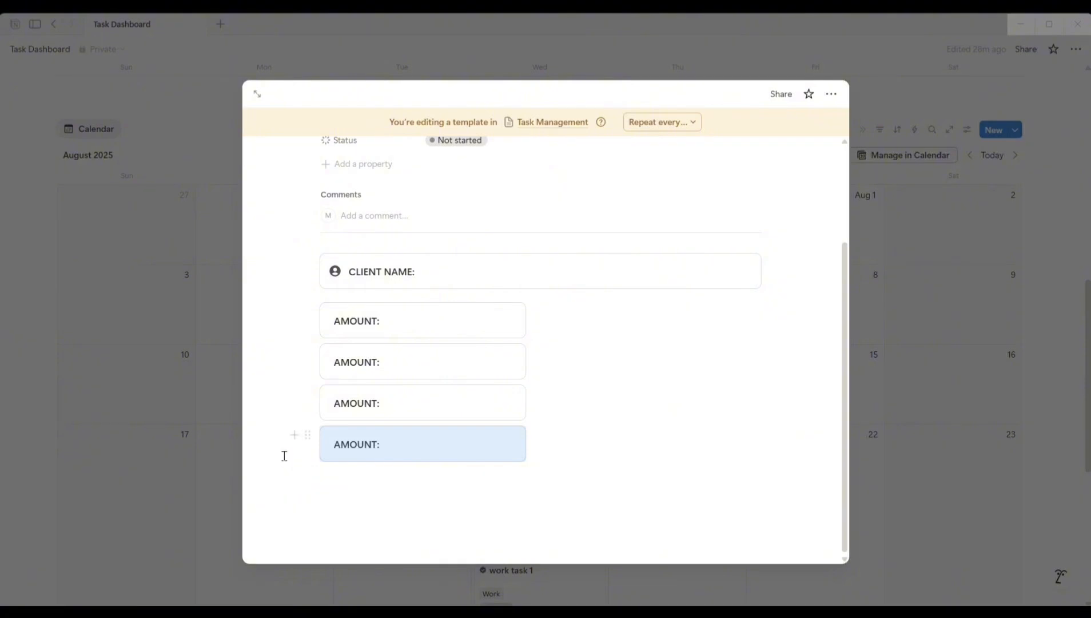
{"action": "left_click_drag", "start_coordinate": [280, 458], "coordinate": [393, 407]}
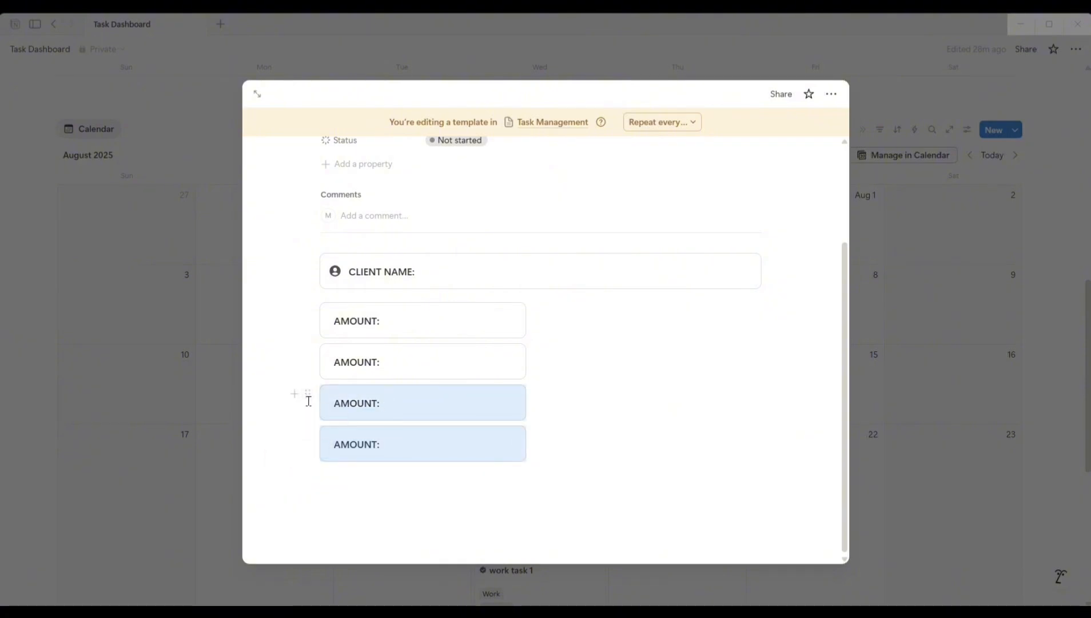
{"action": "left_click_drag", "start_coordinate": [307, 398], "coordinate": [595, 308]}
{"action": "left_click", "coordinate": [646, 385]}
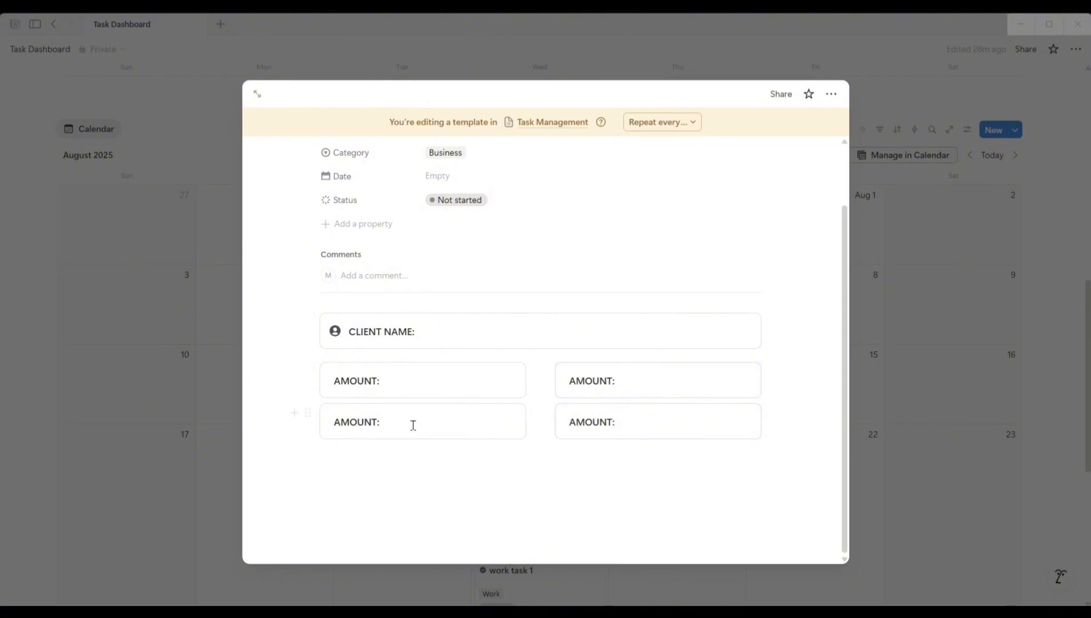
Replace the text of the second callout in the first column with "PROJECT:" in bold
{"action": "left_click_drag", "start_coordinate": [382, 422], "coordinate": [330, 424]}
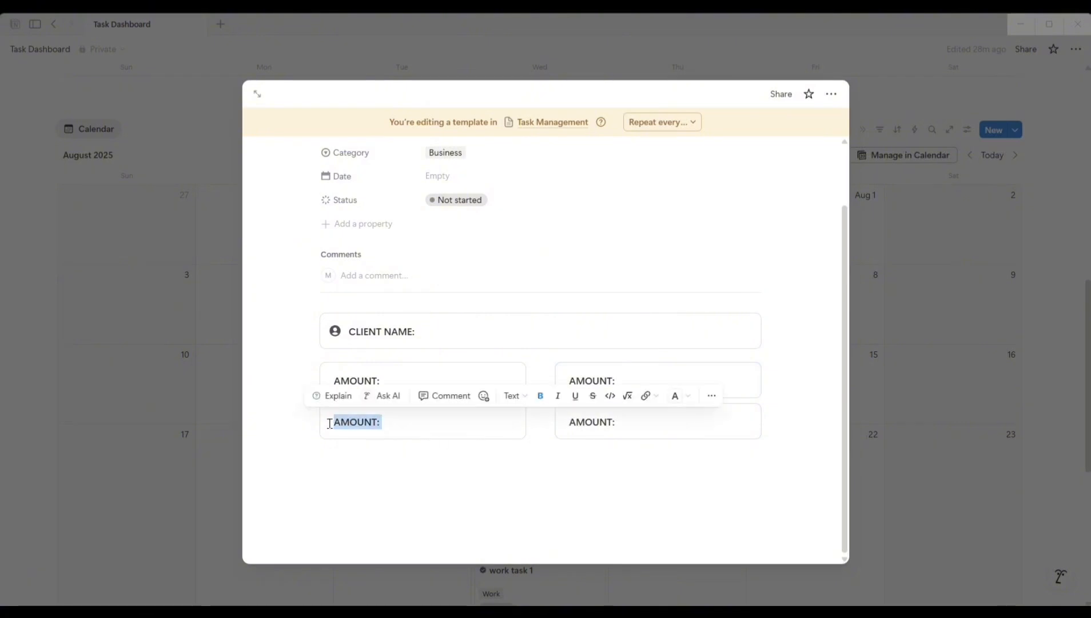
{"action": "type", "text": "PROJECT:"}
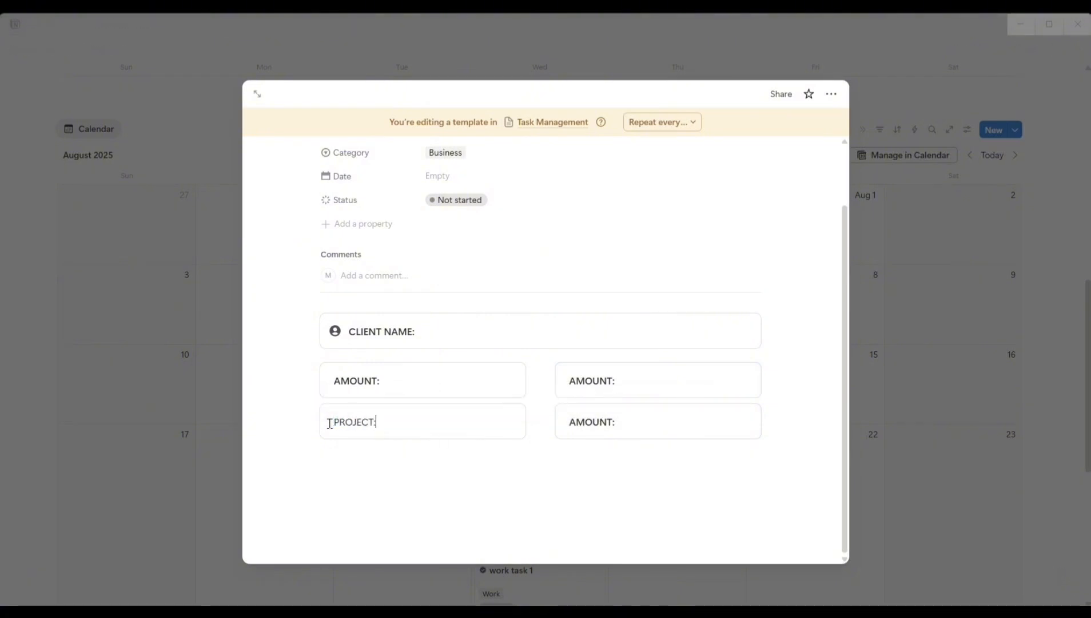
{"action": "left_click_drag", "start_coordinate": [416, 437], "coordinate": [334, 421]}
{"action": "left_click", "coordinate": [538, 395]}
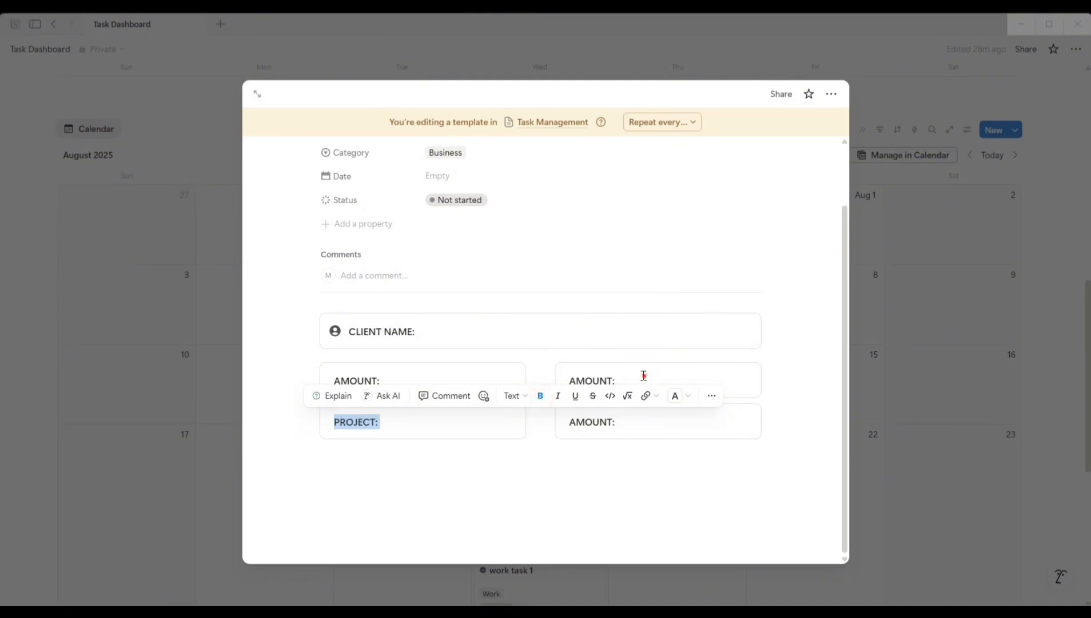
Relabel the two callouts in the second column as "DUE DATE:" and "PAYMENT STATUS:"
{"action": "left_click", "coordinate": [635, 379]}
{"action": "left_click_drag", "start_coordinate": [634, 379], "coordinate": [611, 380]}
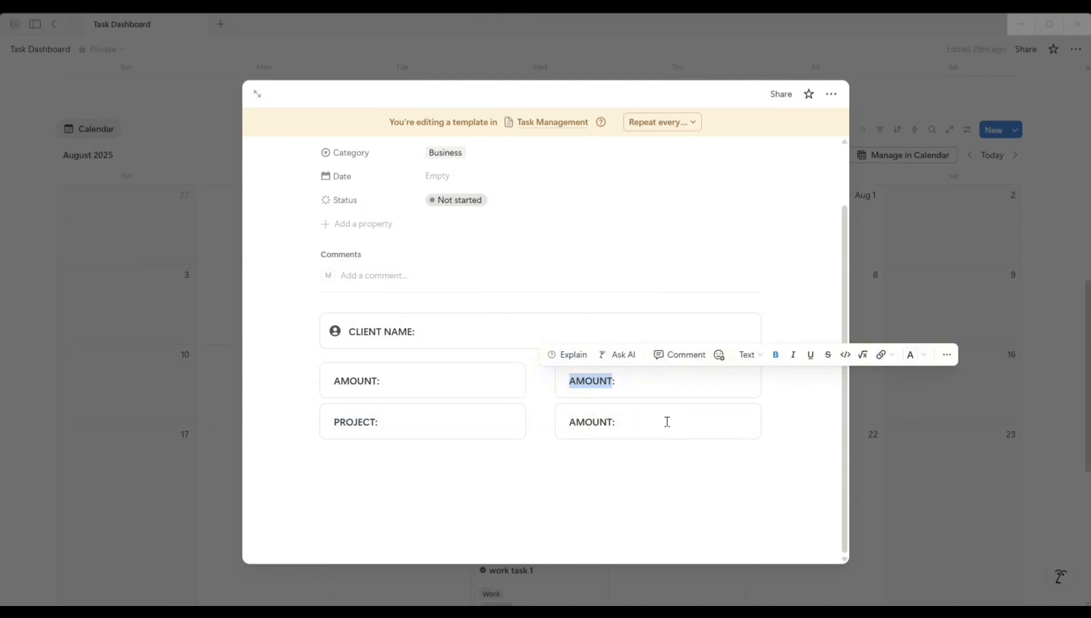
{"action": "type", "text": "DUE DATE:"}
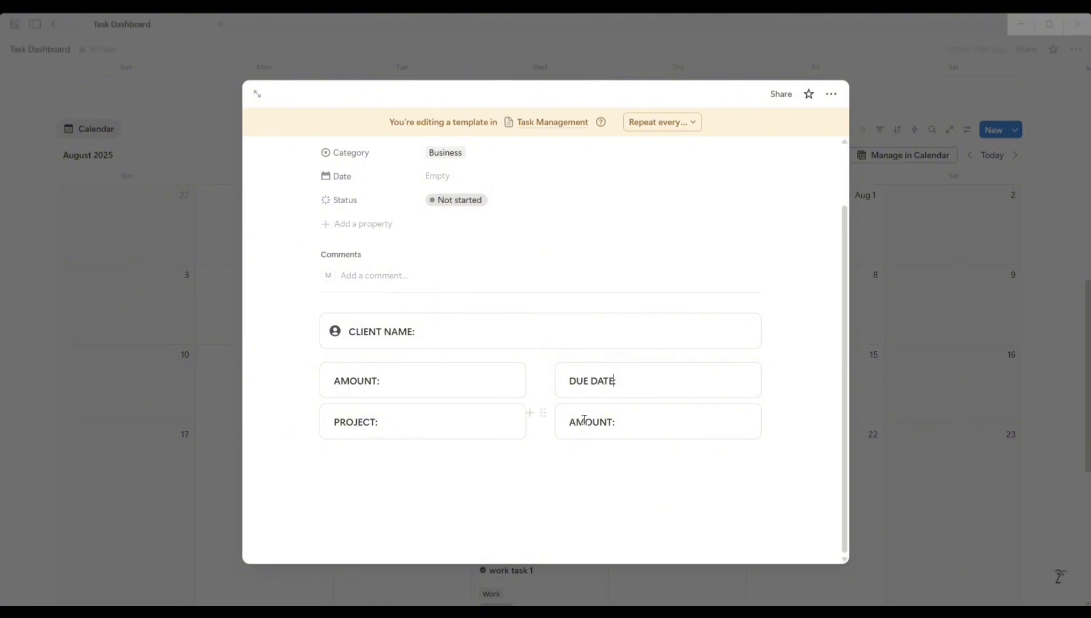
{"action": "left_click_drag", "start_coordinate": [568, 422], "coordinate": [611, 419]}
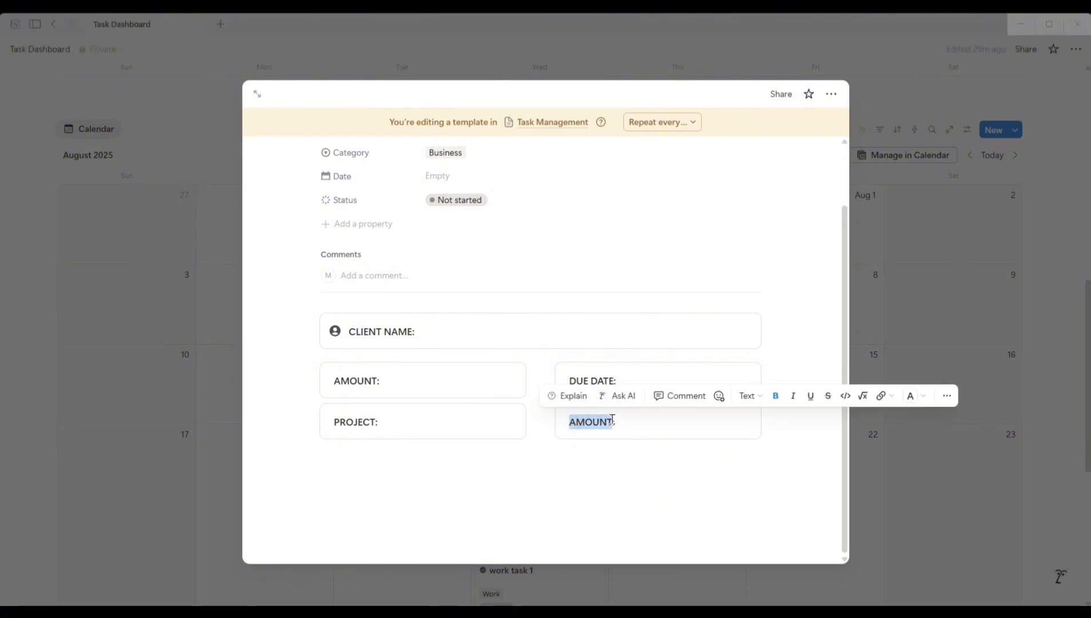
{"action": "type", "text": "PAYME"}
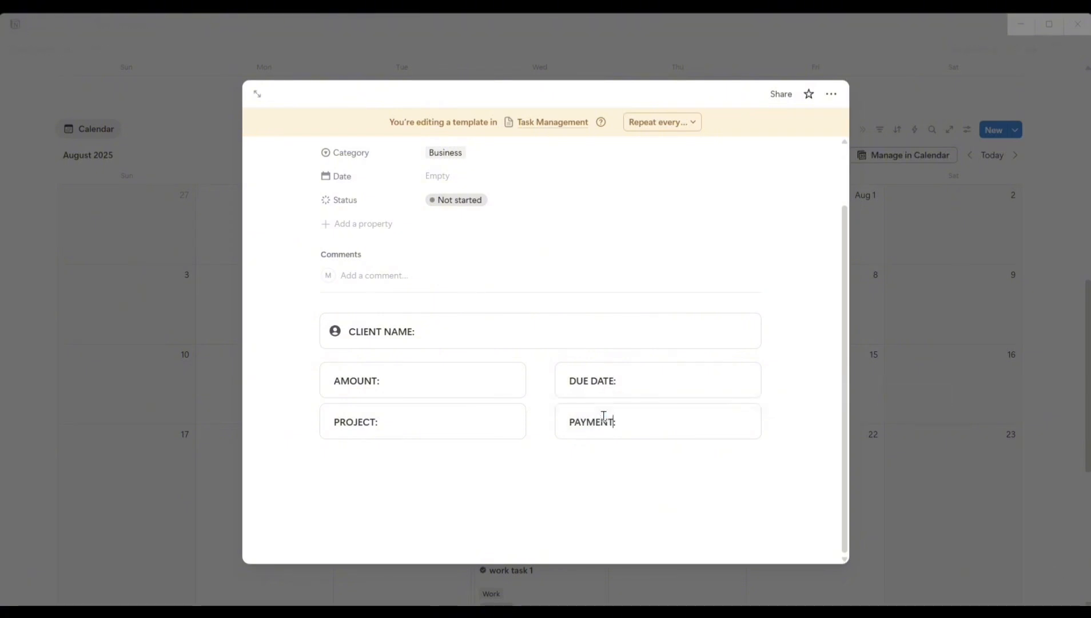
{"action": "type", "text": "NT STATUS:"}
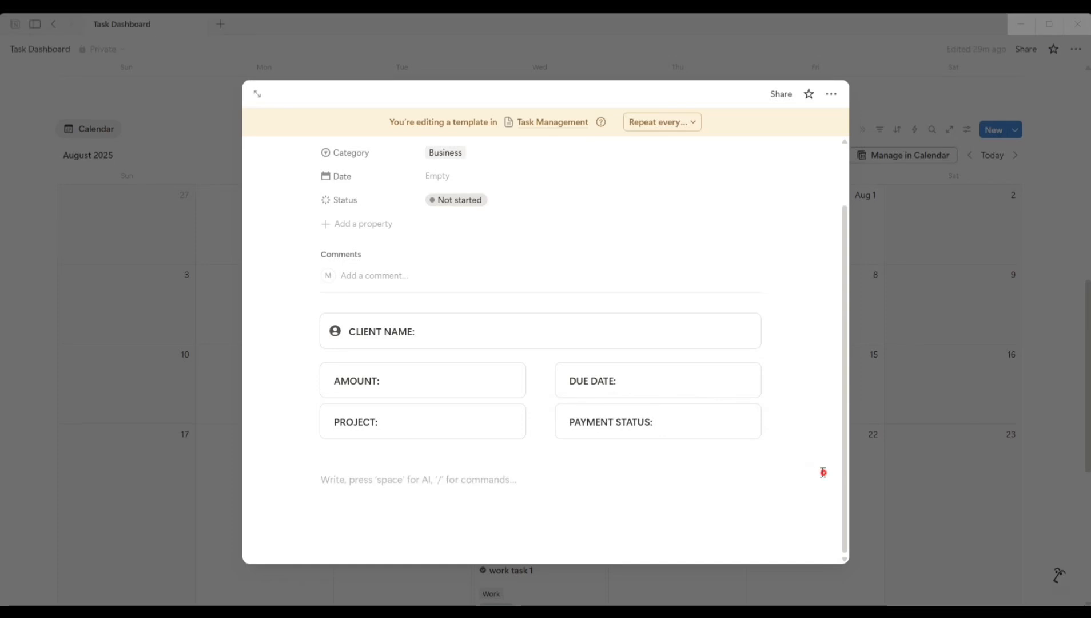
{"action": "left_click_drag", "start_coordinate": [822, 472], "coordinate": [438, 336]}
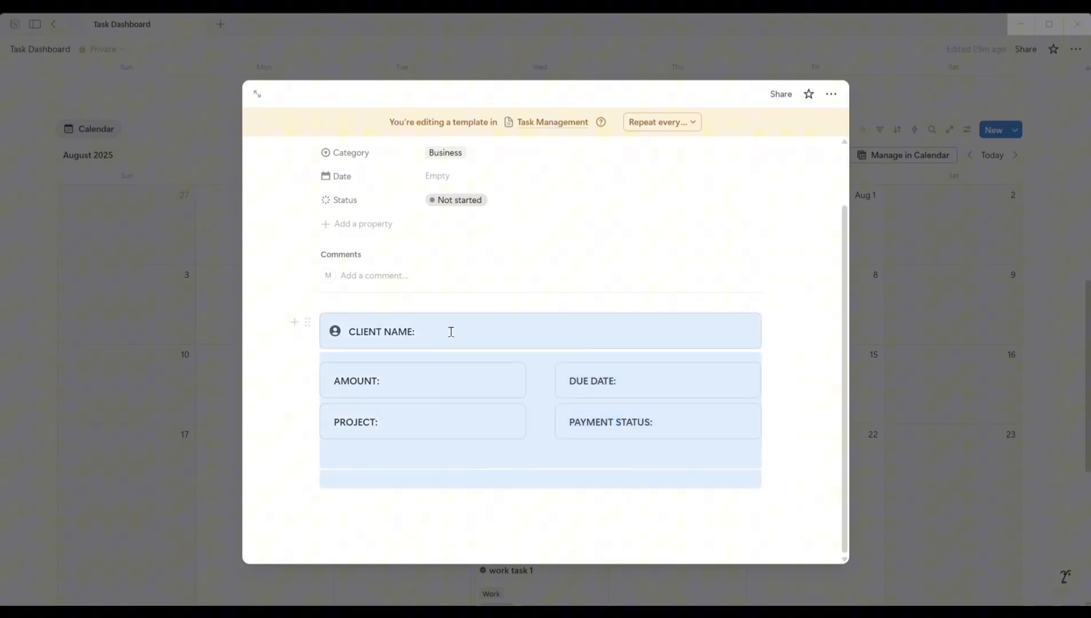
{"action": "left_click", "coordinate": [450, 328]}
{"action": "left_click_drag", "start_coordinate": [813, 453], "coordinate": [467, 341]}
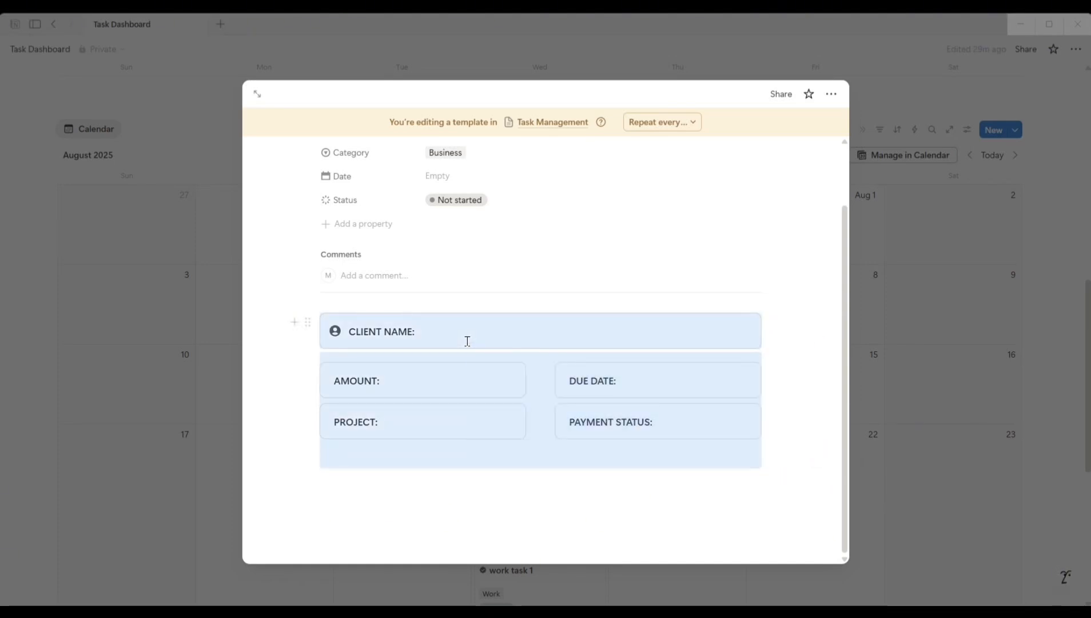
{"action": "left_click", "coordinate": [466, 482]}
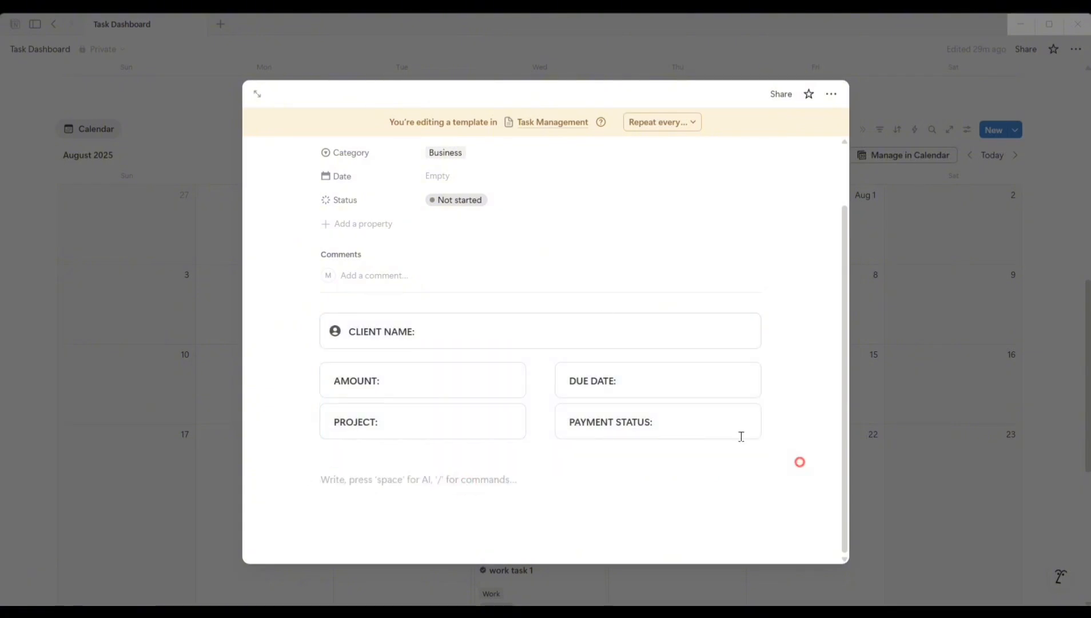
{"action": "left_click_drag", "start_coordinate": [799, 462], "coordinate": [430, 340]}
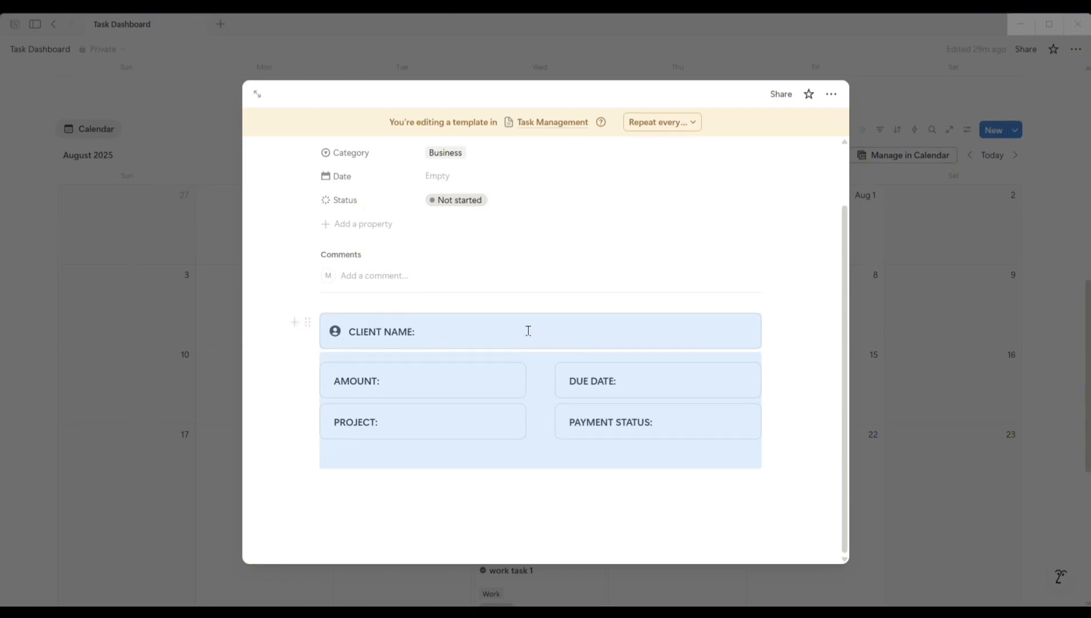
{"action": "left_click_drag", "start_coordinate": [796, 431], "coordinate": [450, 325]}
Give the Invoice template the receipt icon and close the template
{"action": "scroll", "coordinate": [448, 324], "scroll_direction": "up", "scroll_amount": 2}
{"action": "scroll", "coordinate": [692, 309], "scroll_direction": "down", "scroll_amount": 2}
{"action": "scroll", "coordinate": [677, 313], "scroll_direction": "up", "scroll_amount": 3}
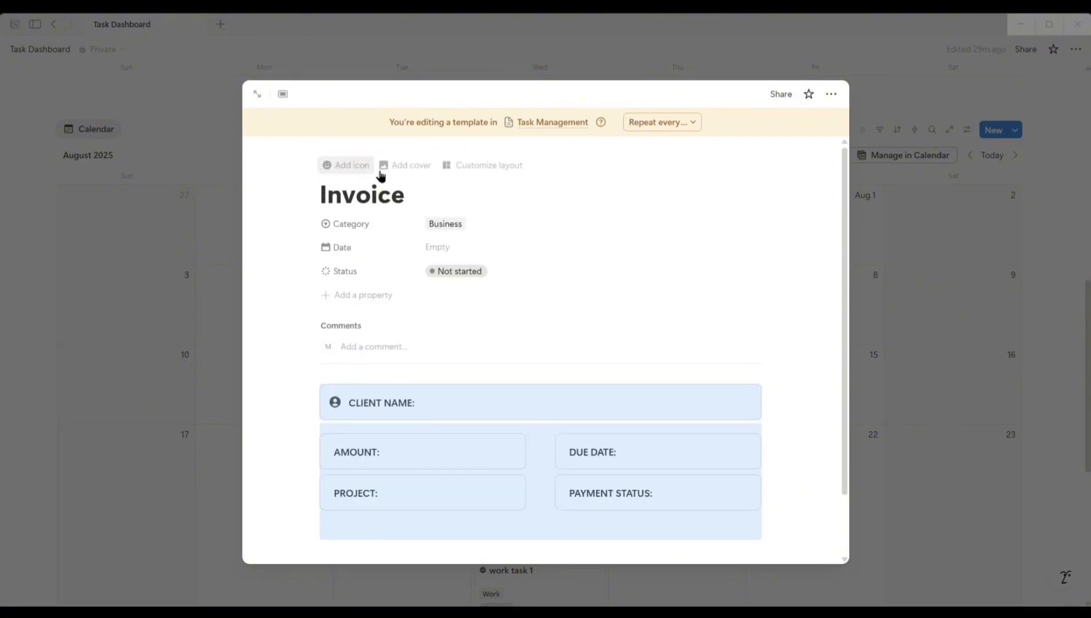
{"action": "left_click", "coordinate": [353, 171]}
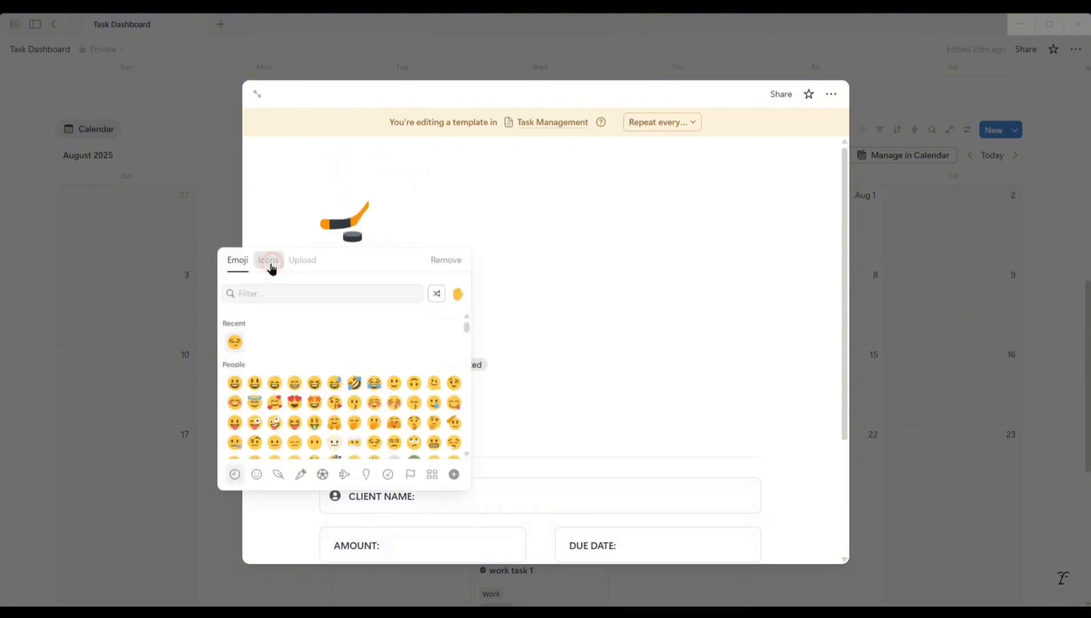
{"action": "left_click", "coordinate": [270, 262]}
{"action": "type", "text": "RECEI"}
{"action": "left_click", "coordinate": [241, 324]}
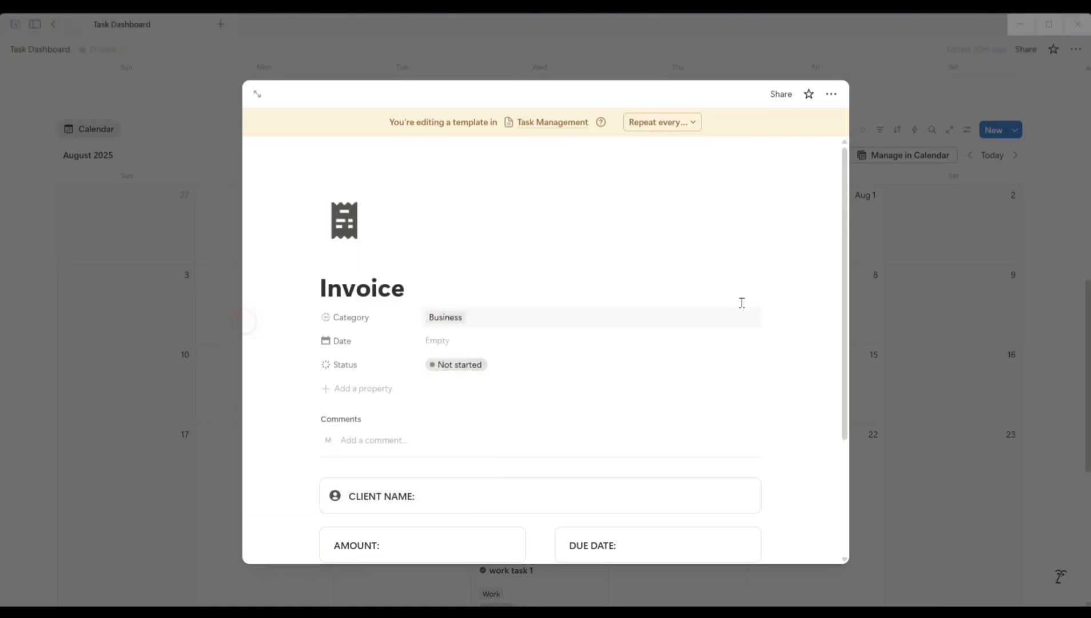
{"action": "left_click", "coordinate": [966, 272]}
Set Empty as the default template for the Task Management database
{"action": "left_click", "coordinate": [1016, 132]}
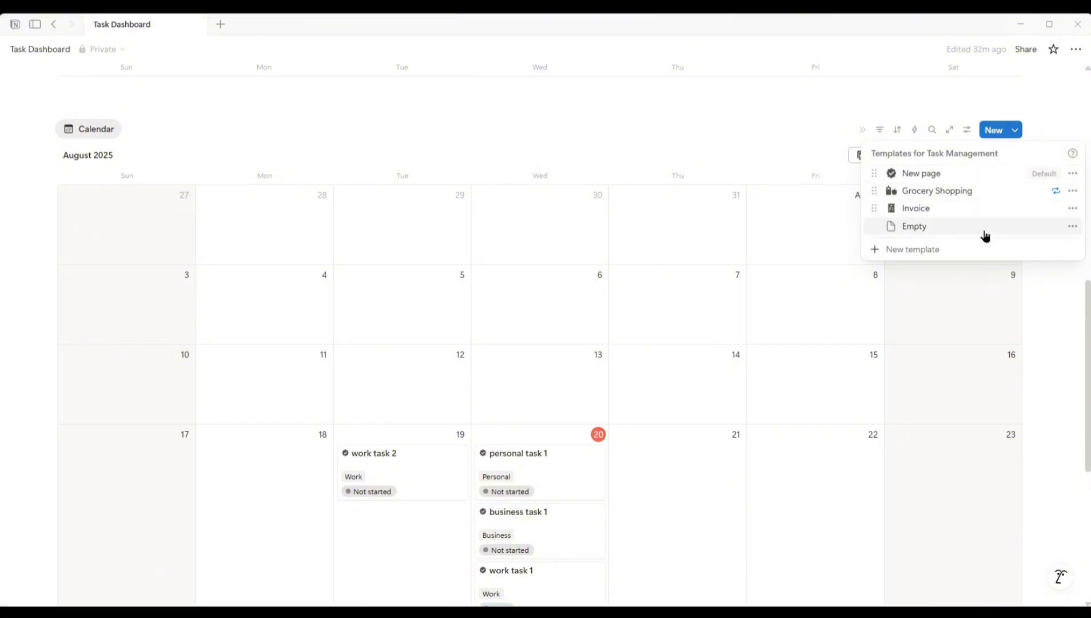
{"action": "left_click", "coordinate": [1073, 228]}
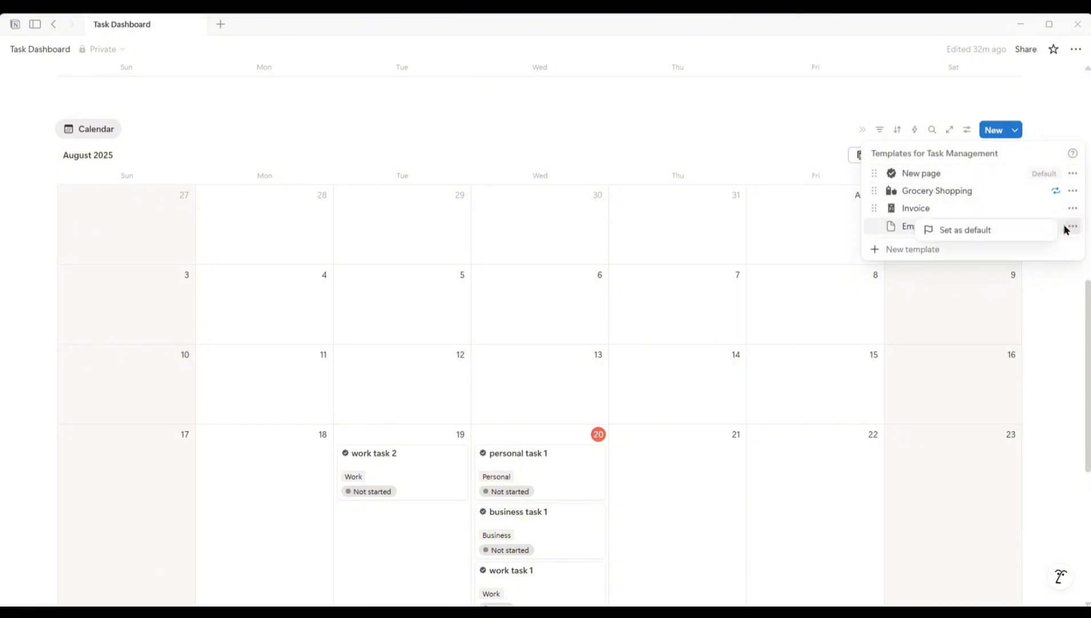
{"action": "left_click", "coordinate": [1006, 230]}
{"action": "left_click", "coordinate": [606, 316]}
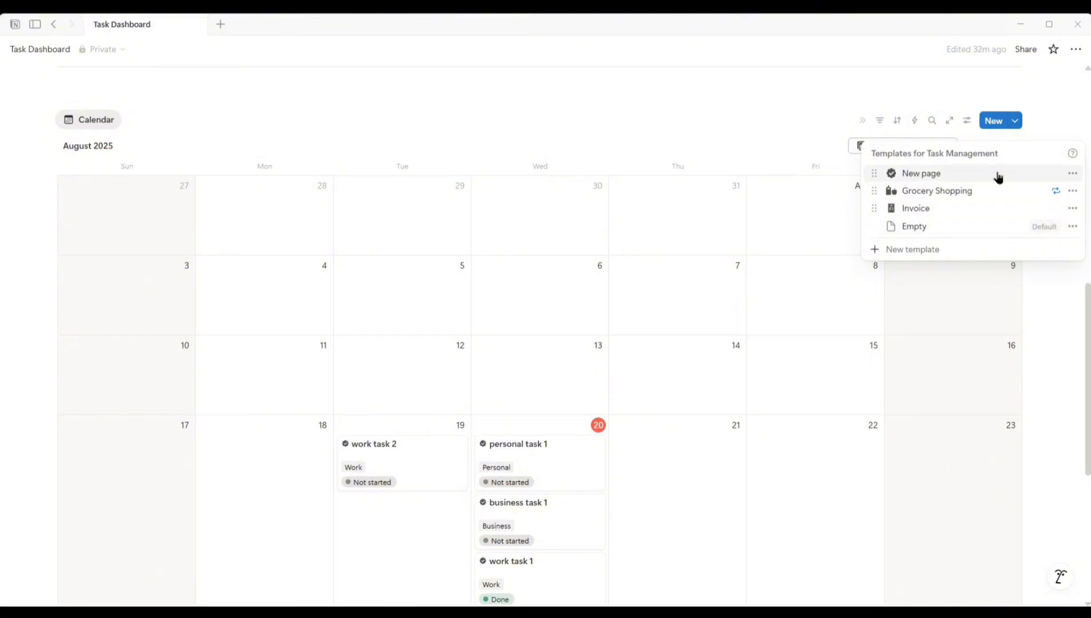
{"action": "left_click", "coordinate": [799, 404]}
Add an item on August 21 in the monthly calendar and apply the Invoice template to it
{"action": "scroll", "coordinate": [777, 341], "scroll_direction": "down", "scroll_amount": 1}
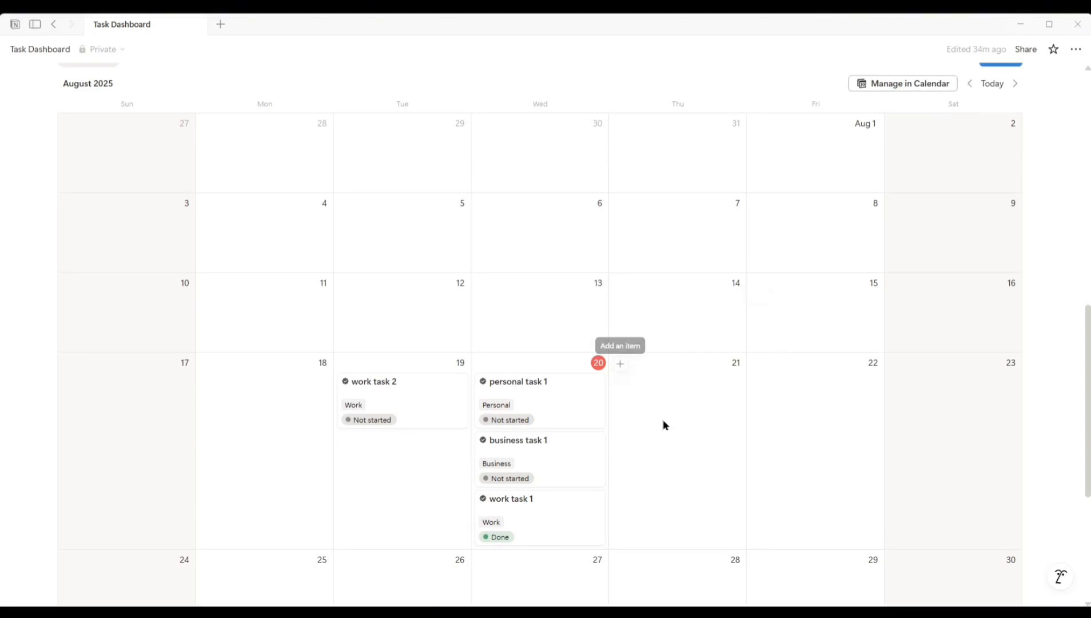
{"action": "left_click", "coordinate": [665, 433]}
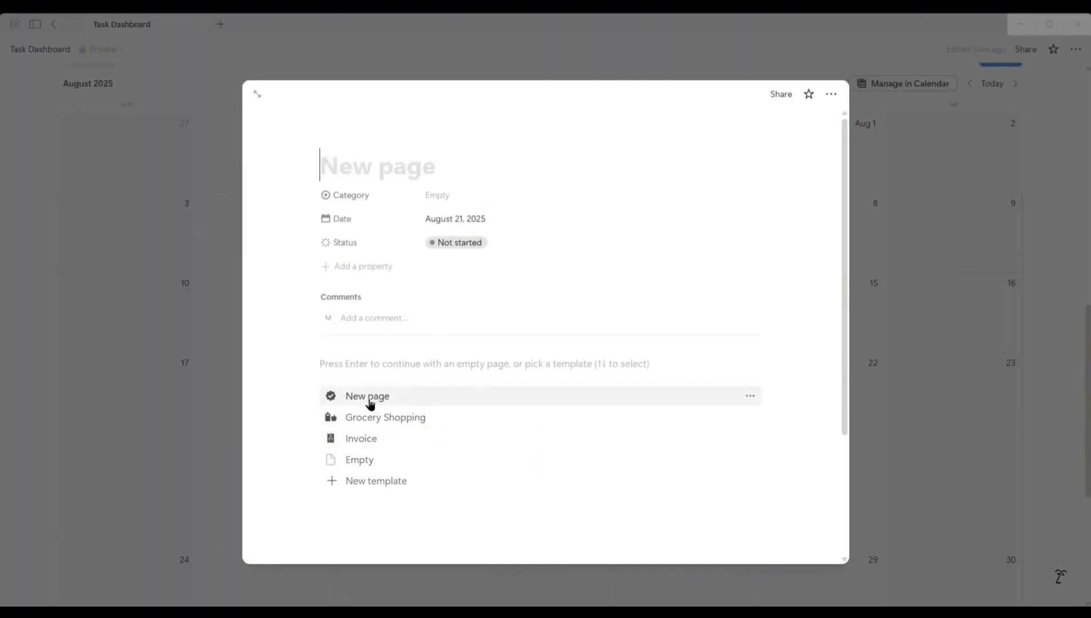
{"action": "left_click", "coordinate": [391, 445]}
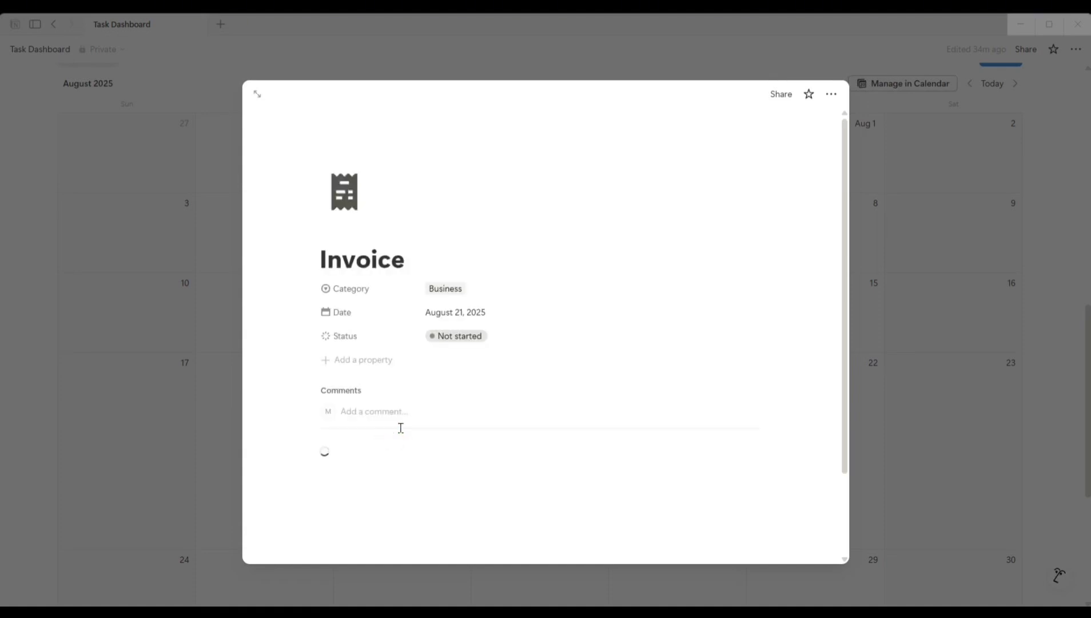
Look over the new Invoice item's properties and callouts, close it, and check the list of templates for Task Management
{"action": "scroll", "coordinate": [692, 410], "scroll_direction": "down", "scroll_amount": 3}
{"action": "left_click_drag", "start_coordinate": [802, 438], "coordinate": [381, 328]}
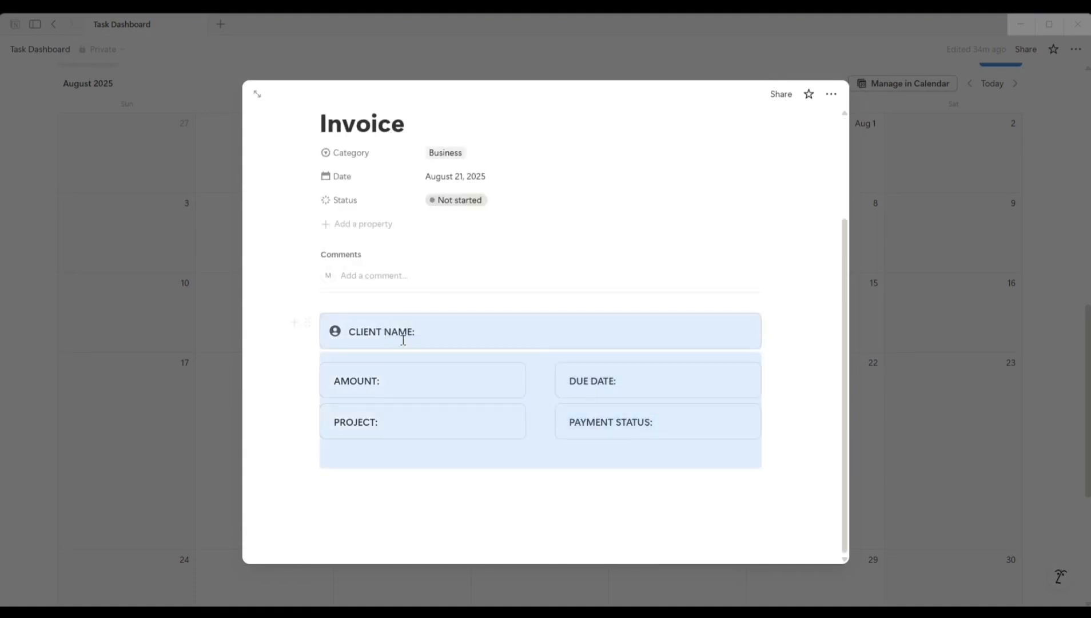
{"action": "left_click", "coordinate": [463, 334]}
{"action": "scroll", "coordinate": [529, 412], "scroll_direction": "up", "scroll_amount": 3}
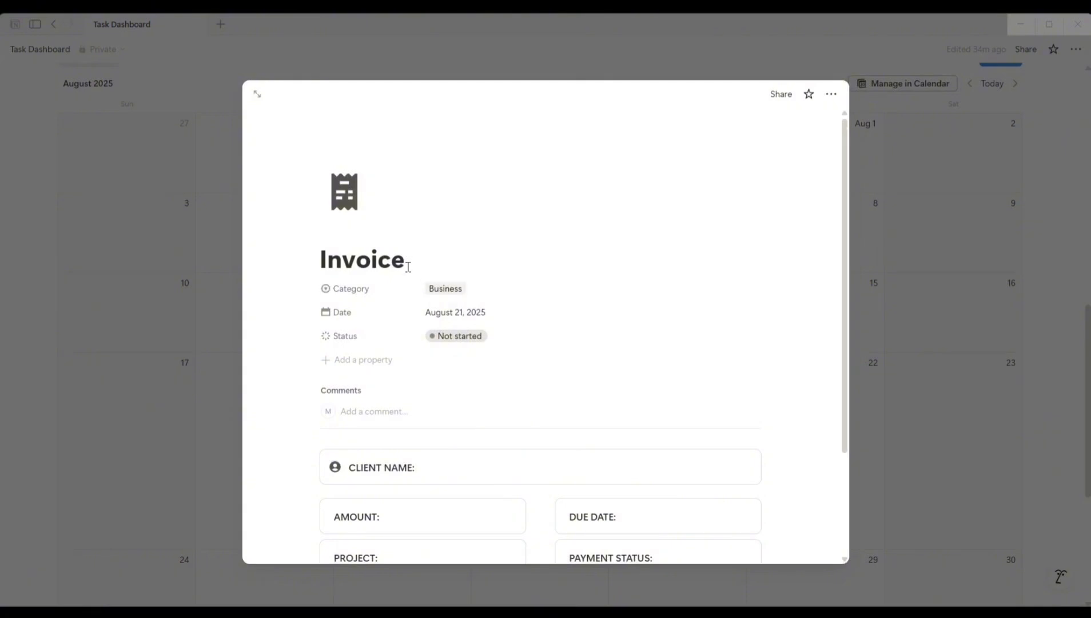
{"action": "left_click_drag", "start_coordinate": [408, 267], "coordinate": [295, 258]}
{"action": "left_click", "coordinate": [481, 253]}
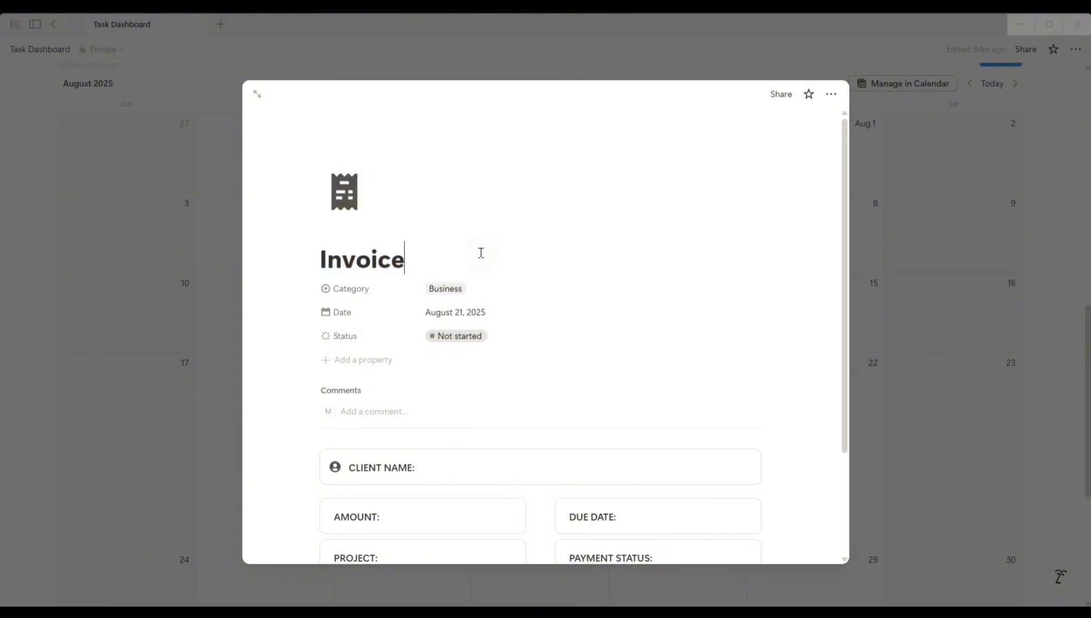
{"action": "left_click", "coordinate": [908, 252]}
{"action": "scroll", "coordinate": [1010, 143], "scroll_direction": "up", "scroll_amount": 2}
{"action": "left_click", "coordinate": [1015, 184]}
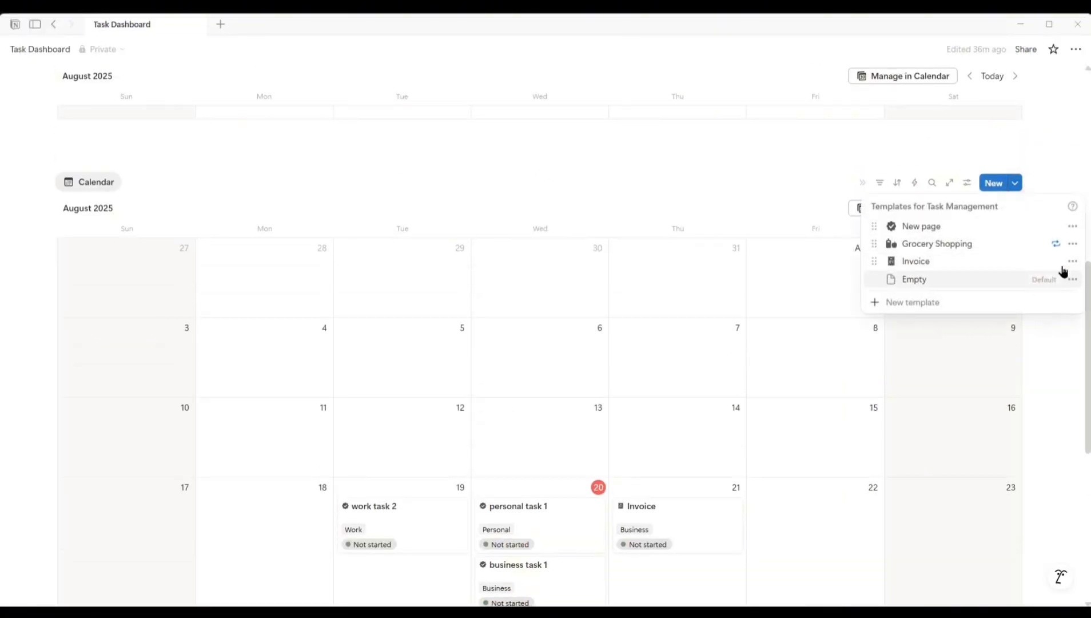
{"action": "left_click", "coordinate": [658, 322]}
Add an item on August 24 in the monthly calendar and apply the Grocery Shopping template to it
{"action": "scroll", "coordinate": [675, 324], "scroll_direction": "down", "scroll_amount": 5}
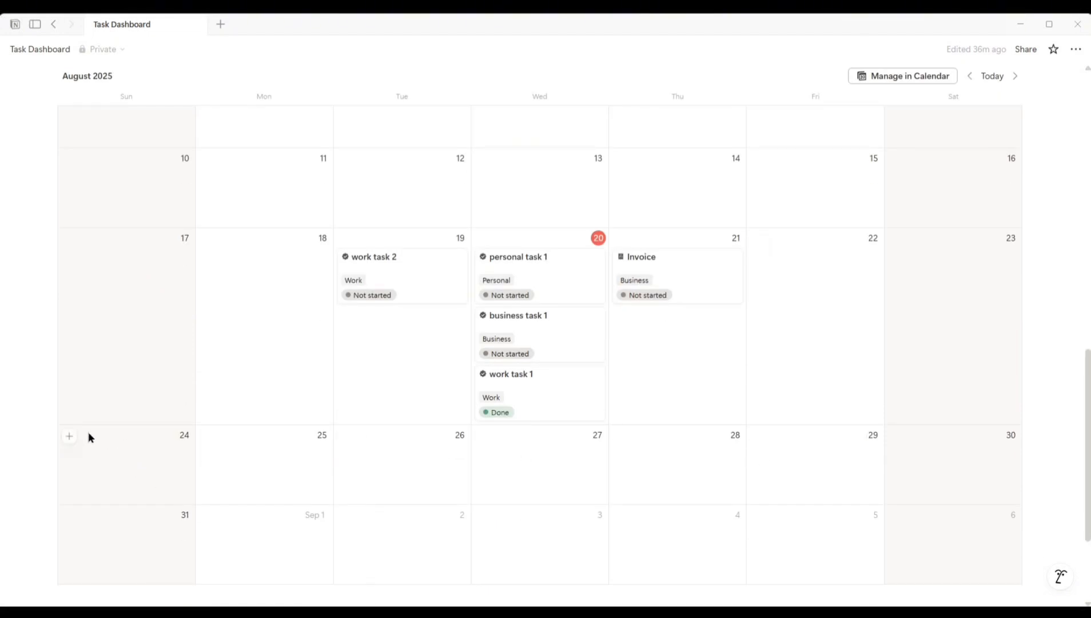
{"action": "left_click", "coordinate": [69, 437]}
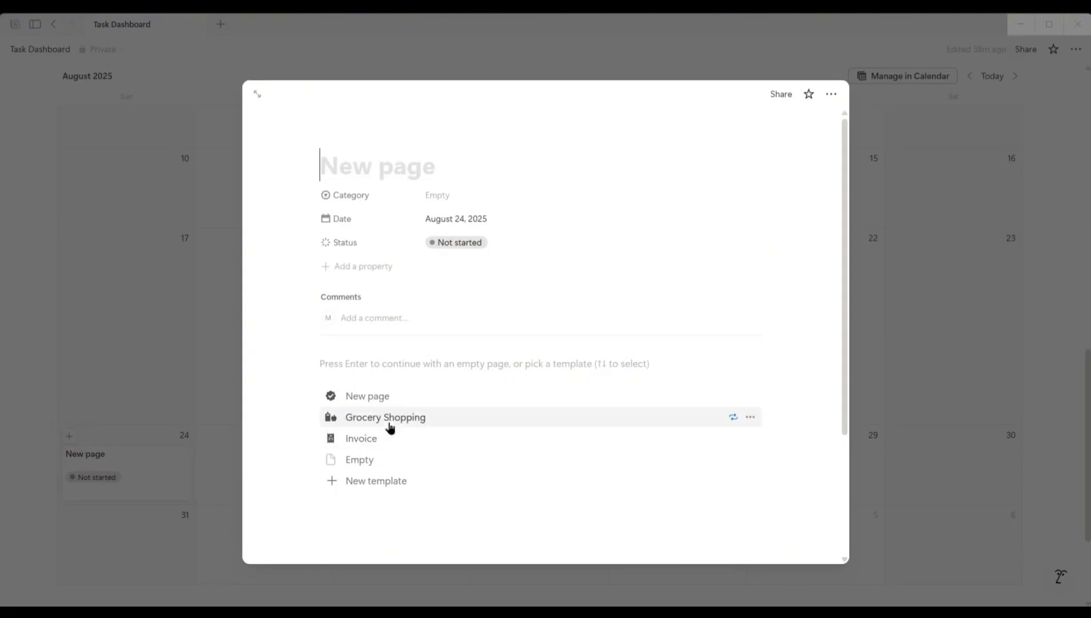
{"action": "left_click", "coordinate": [394, 418]}
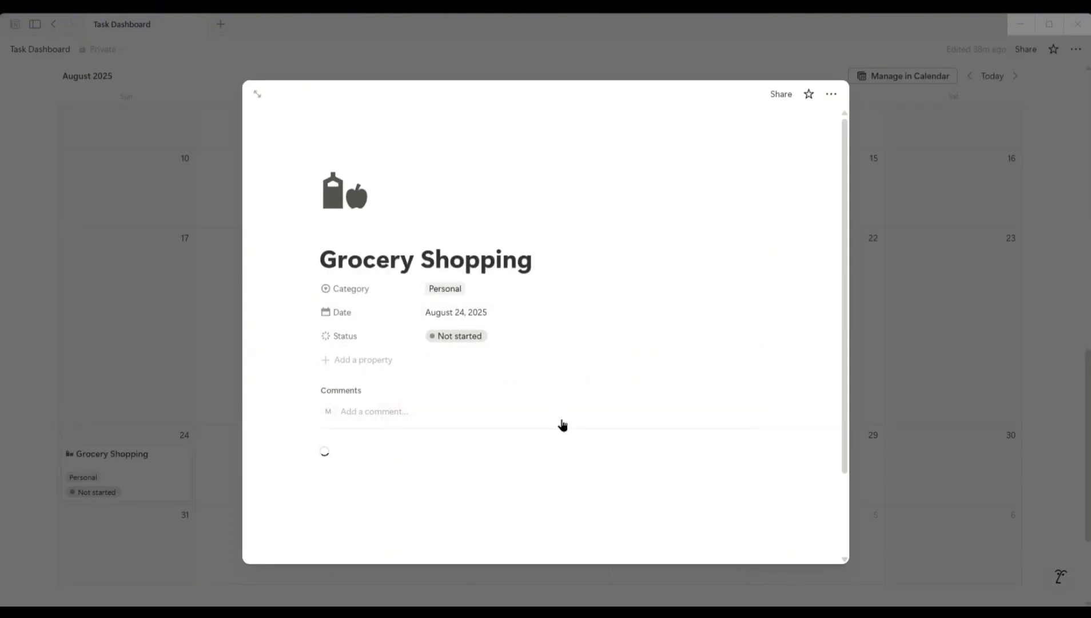
Examine the Grocery Shopping item's properties and Grocery List checkboxes, close it, and look over the calendar
{"action": "scroll", "coordinate": [577, 421], "scroll_direction": "down", "scroll_amount": 1}
{"action": "scroll", "coordinate": [777, 469], "scroll_direction": "down", "scroll_amount": 1}
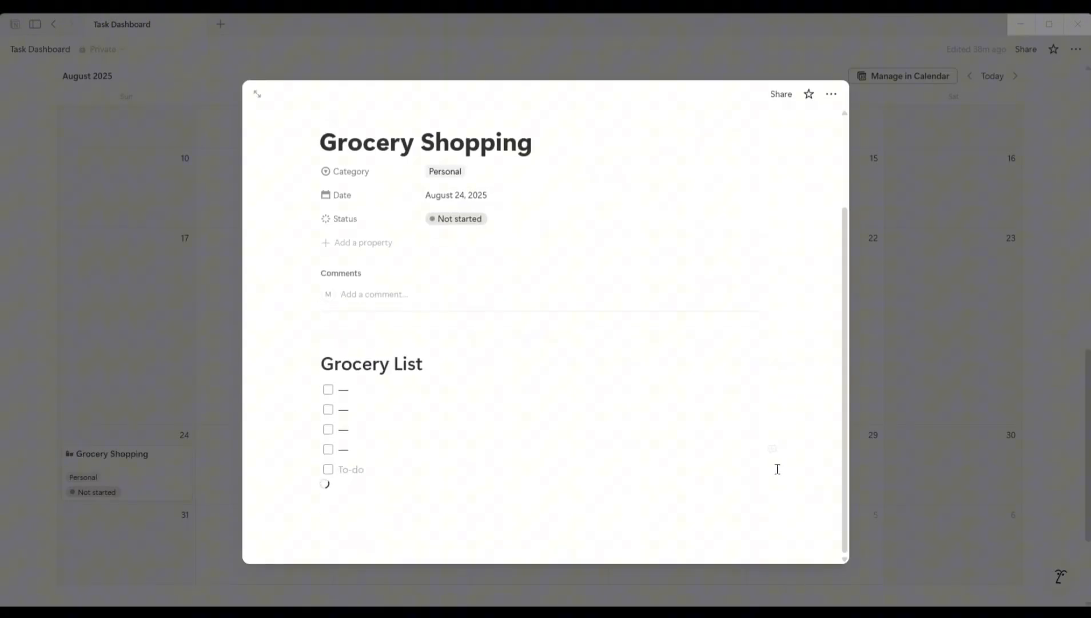
{"action": "scroll", "coordinate": [555, 457], "scroll_direction": "up", "scroll_amount": 2}
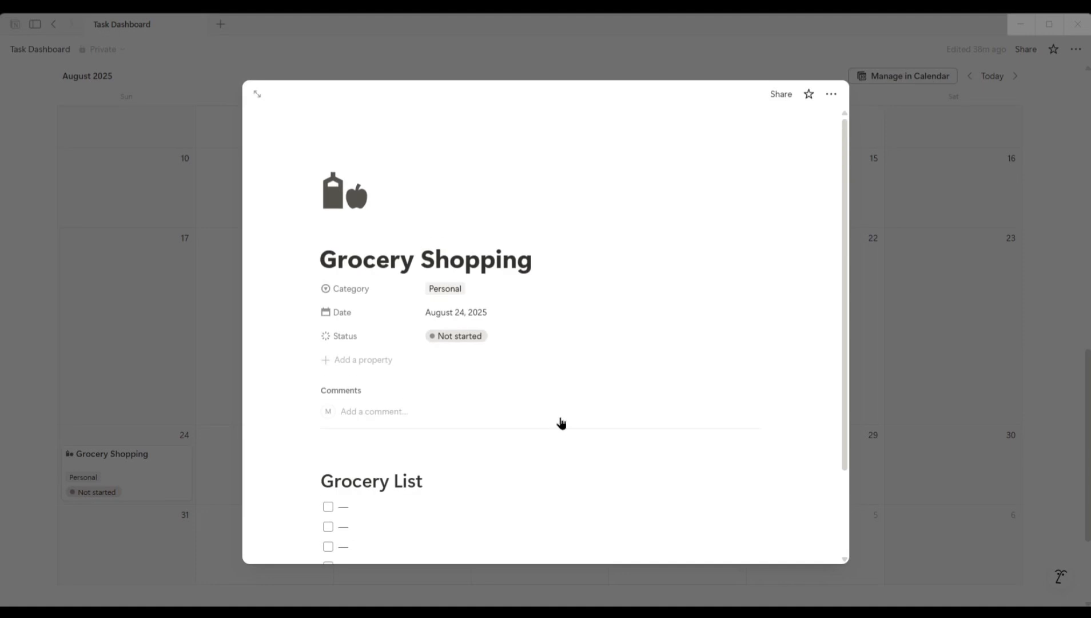
{"action": "scroll", "coordinate": [668, 358], "scroll_direction": "down", "scroll_amount": 2}
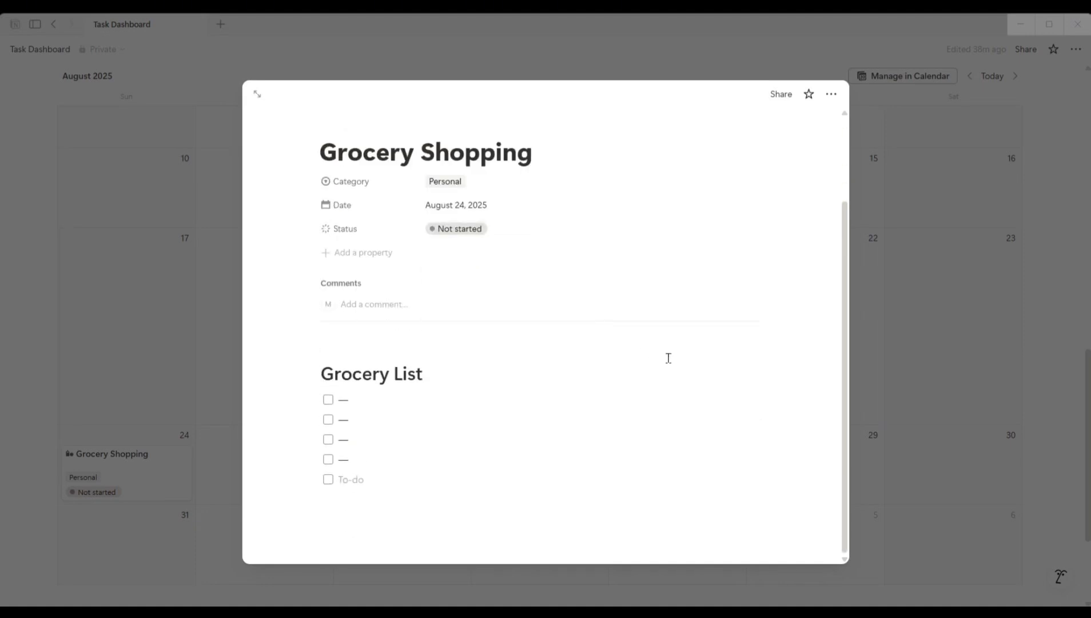
{"action": "left_click_drag", "start_coordinate": [790, 483], "coordinate": [485, 378]}
{"action": "left_click", "coordinate": [485, 376]}
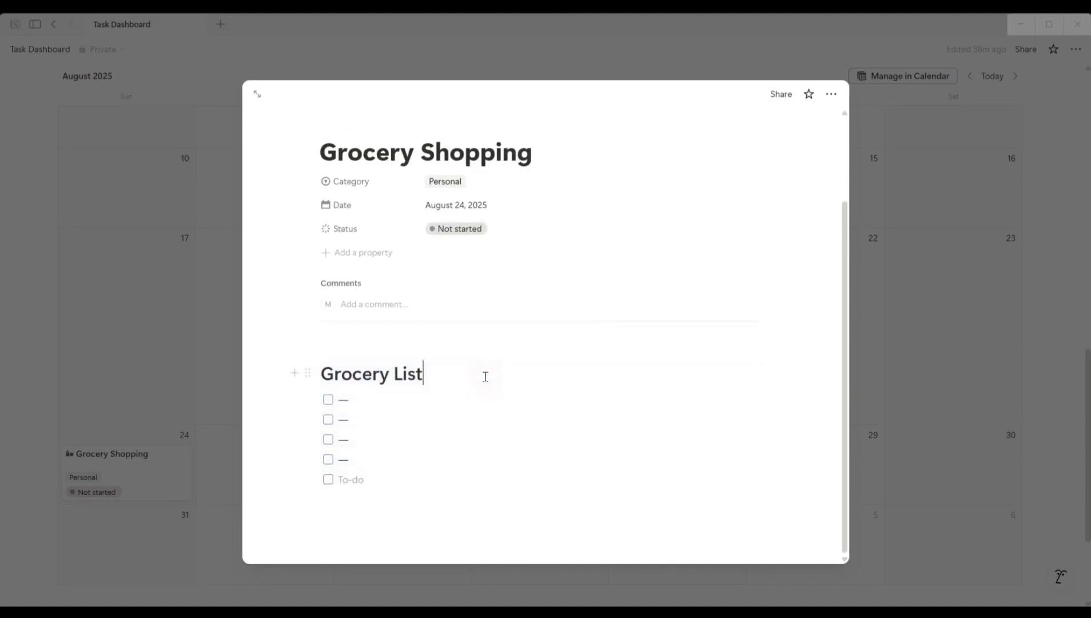
{"action": "left_click", "coordinate": [117, 423]}
{"action": "scroll", "coordinate": [943, 493], "scroll_direction": "up", "scroll_amount": 4}
{"action": "scroll", "coordinate": [940, 488], "scroll_direction": "down", "scroll_amount": 5}
{"action": "scroll", "coordinate": [922, 430], "scroll_direction": "up", "scroll_amount": 10}
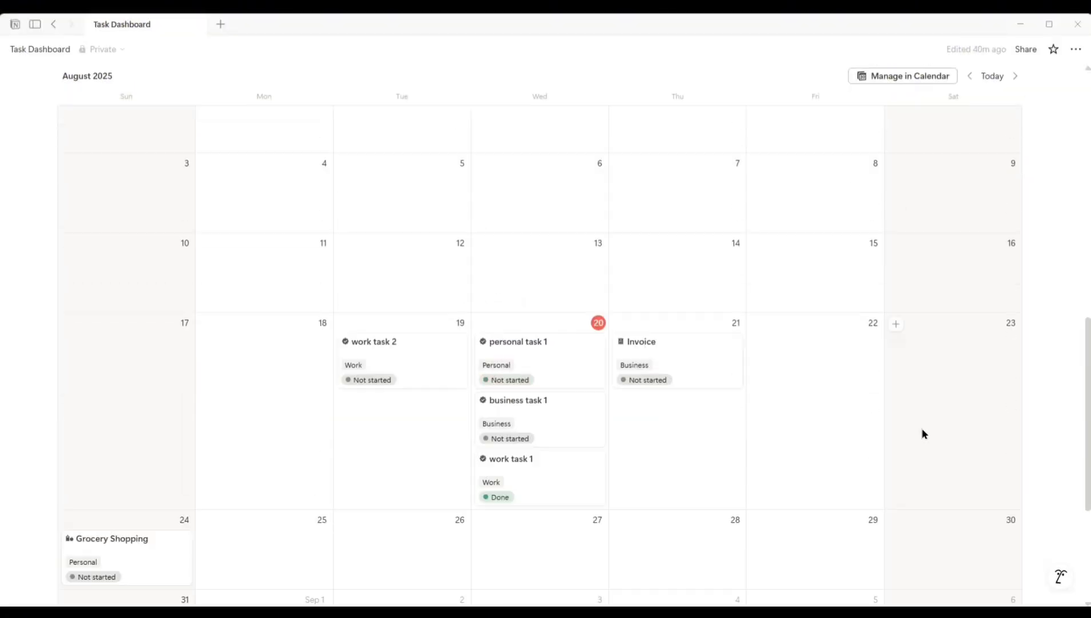
{"action": "scroll", "coordinate": [923, 434], "scroll_direction": "up", "scroll_amount": 3}
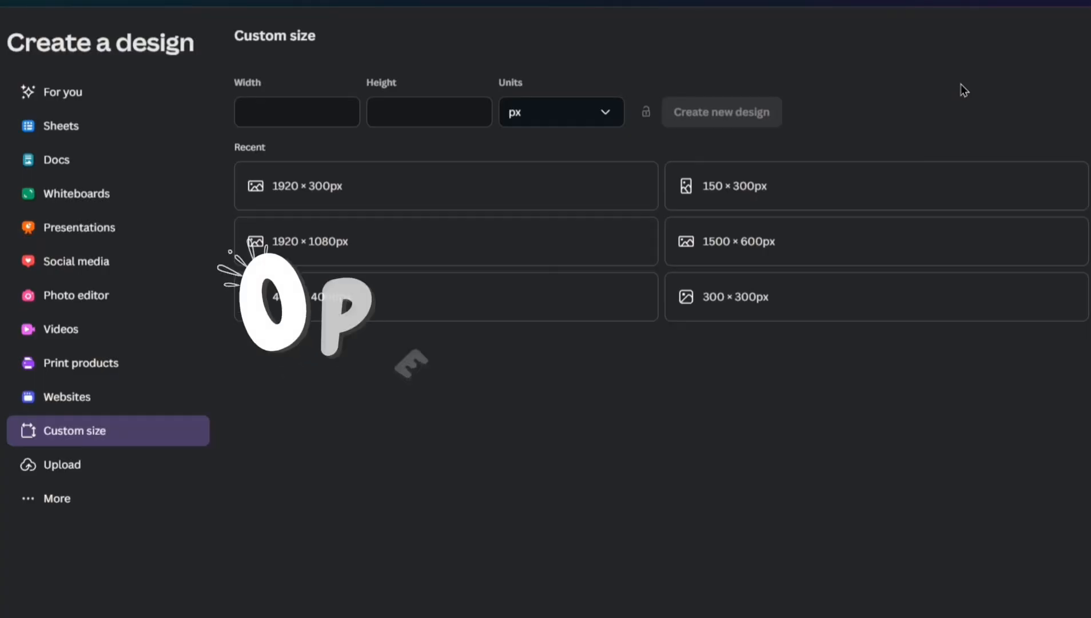
Switch to Canva, create a custom-size design of 1920 × 300 px, and name it COVER
{"action": "left_click", "coordinate": [282, 117]}
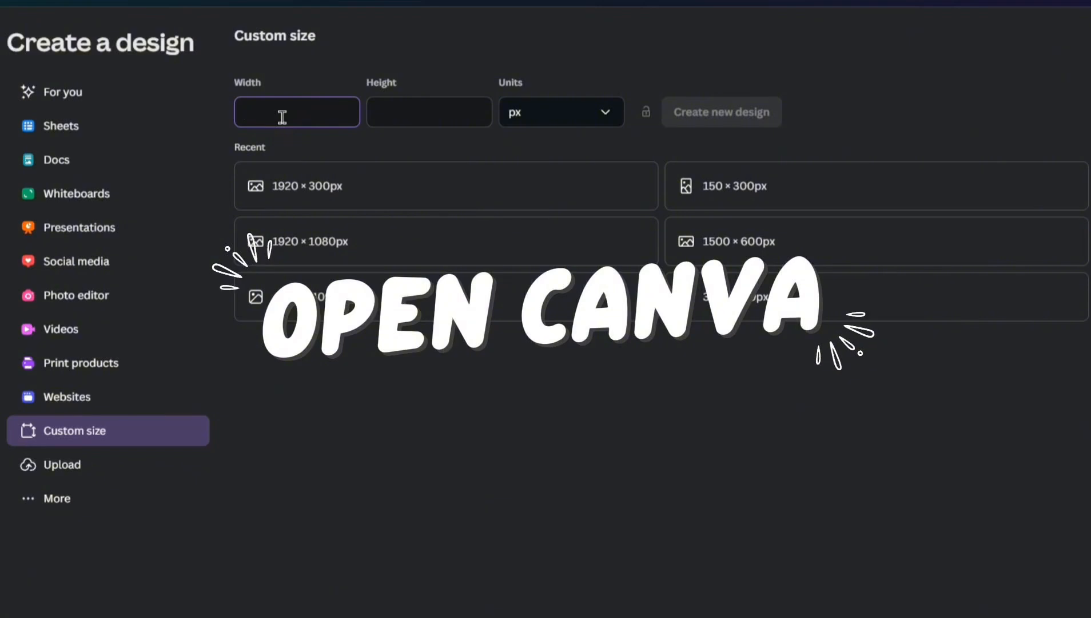
{"action": "type", "text": "1920"}
{"action": "key", "text": "Tab"}
{"action": "type", "text": "300"}
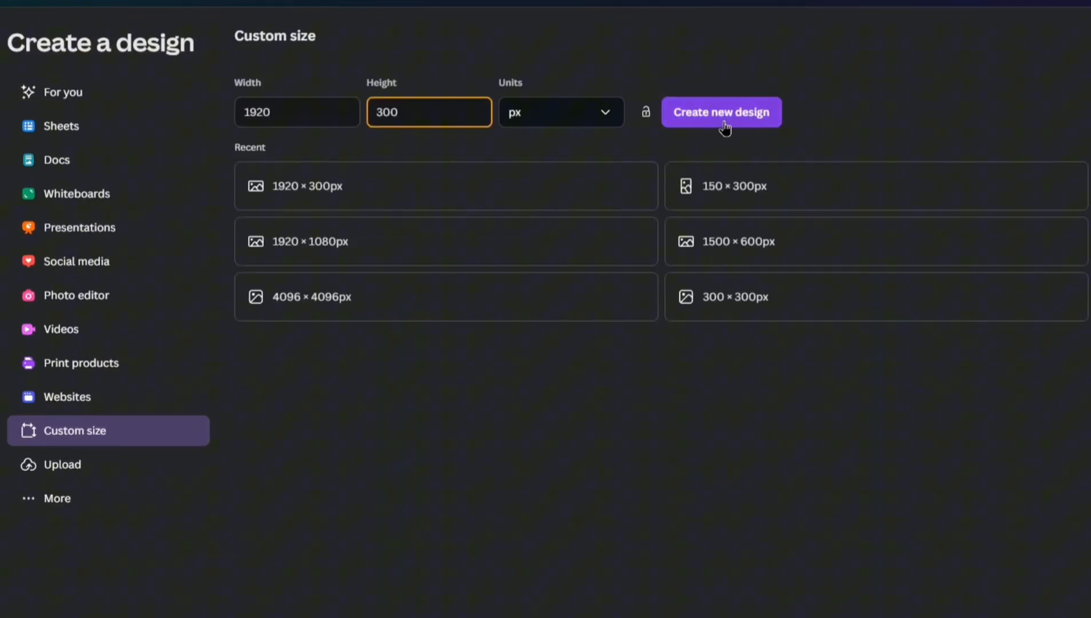
{"action": "left_click", "coordinate": [724, 114]}
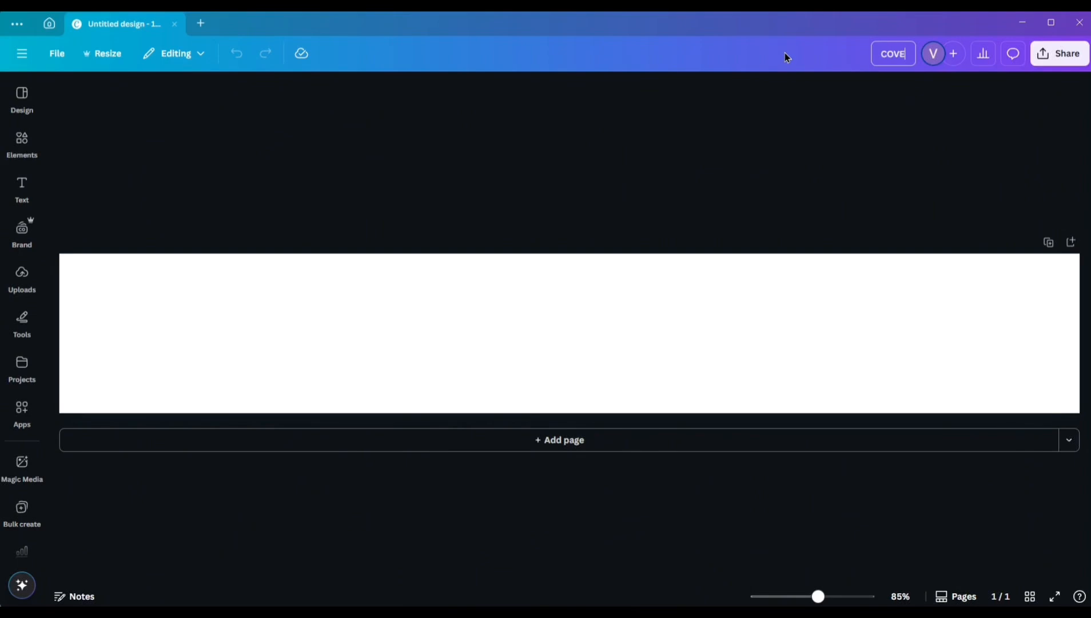
Add a square picture frame and scale it to the banner's full height against the banner's right edge
{"action": "left_click", "coordinate": [22, 143]}
{"action": "left_click", "coordinate": [88, 208]}
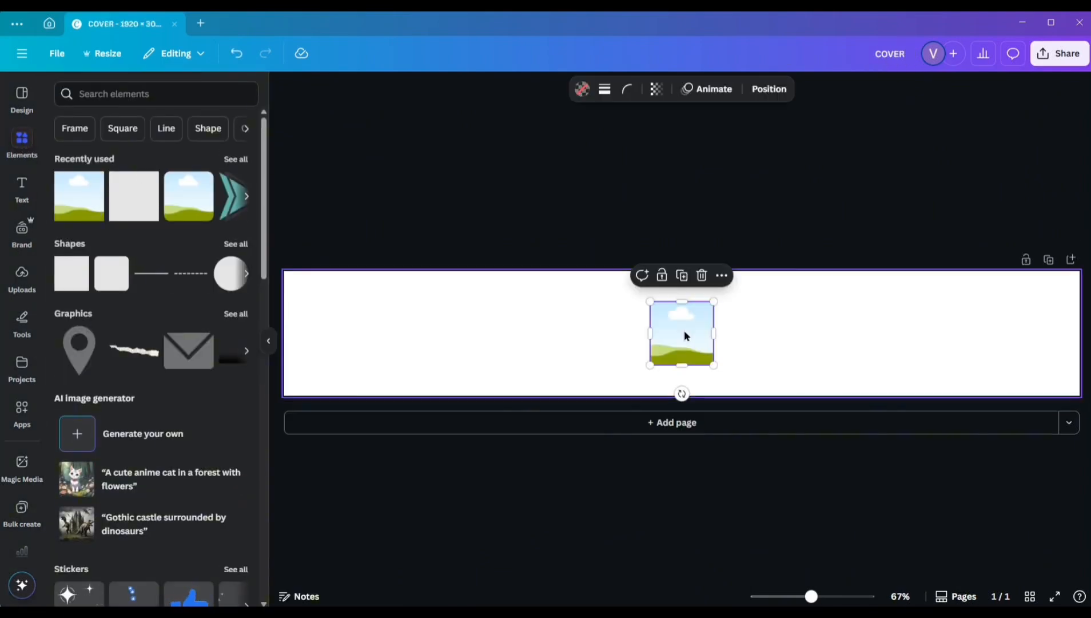
{"action": "left_click", "coordinate": [738, 328]}
{"action": "left_click", "coordinate": [564, 343]}
{"action": "left_click_drag", "start_coordinate": [573, 343], "coordinate": [1043, 305]}
{"action": "left_click_drag", "start_coordinate": [998, 337], "coordinate": [821, 323]}
Duplicate the picture frame until six stand side by side, leaving the left end of the banner free
{"action": "left_click", "coordinate": [1000, 228]}
{"action": "left_click", "coordinate": [952, 221]}
{"action": "left_click_drag", "start_coordinate": [951, 222], "coordinate": [864, 309]}
{"action": "left_click", "coordinate": [930, 228]}
{"action": "left_click_drag", "start_coordinate": [892, 329], "coordinate": [218, 308]}
{"action": "left_click", "coordinate": [611, 227]}
{"action": "left_click_drag", "start_coordinate": [1018, 221], "coordinate": [267, 334]}
Set the page background to a light sage green
{"action": "left_click", "coordinate": [212, 319]}
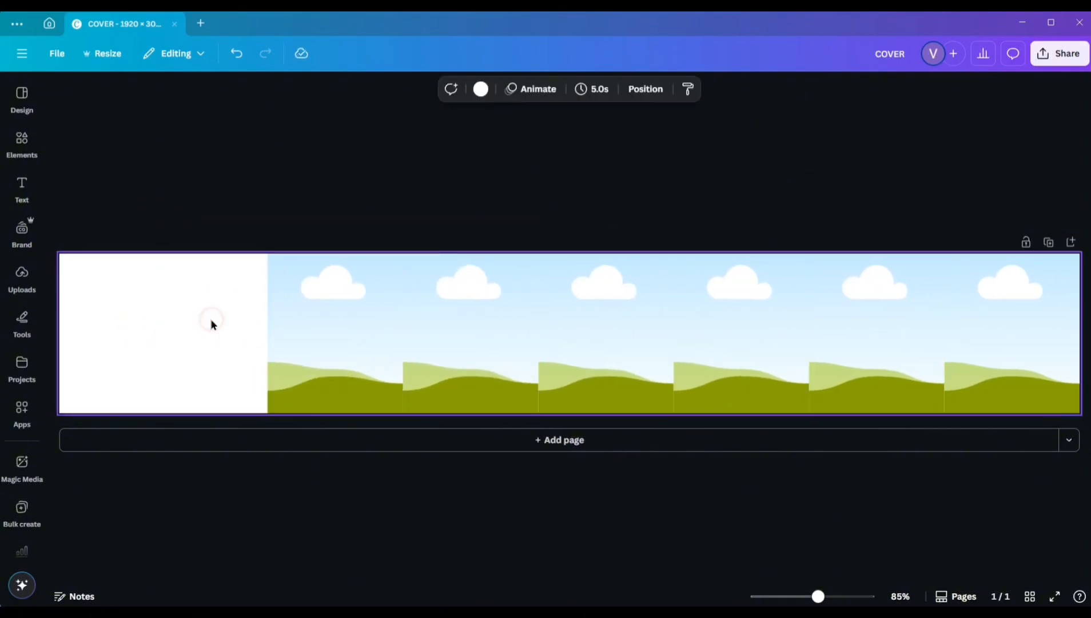
{"action": "left_click", "coordinate": [480, 89]}
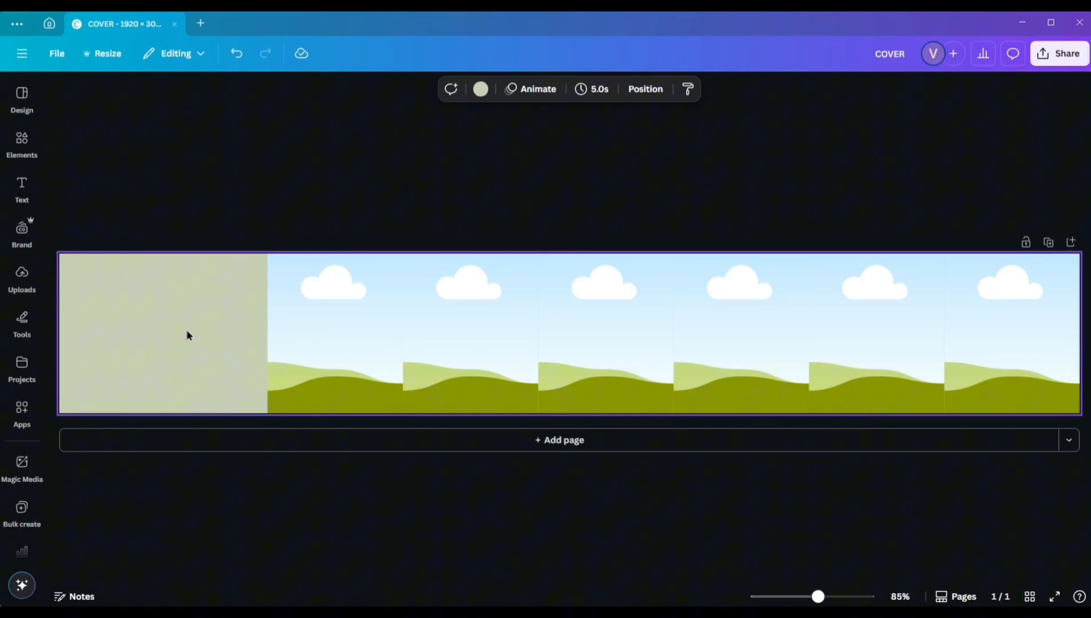
Add a text box on the banner's empty green area reading "DO IT" with "one task at a time" below it
{"action": "key", "text": "t"}
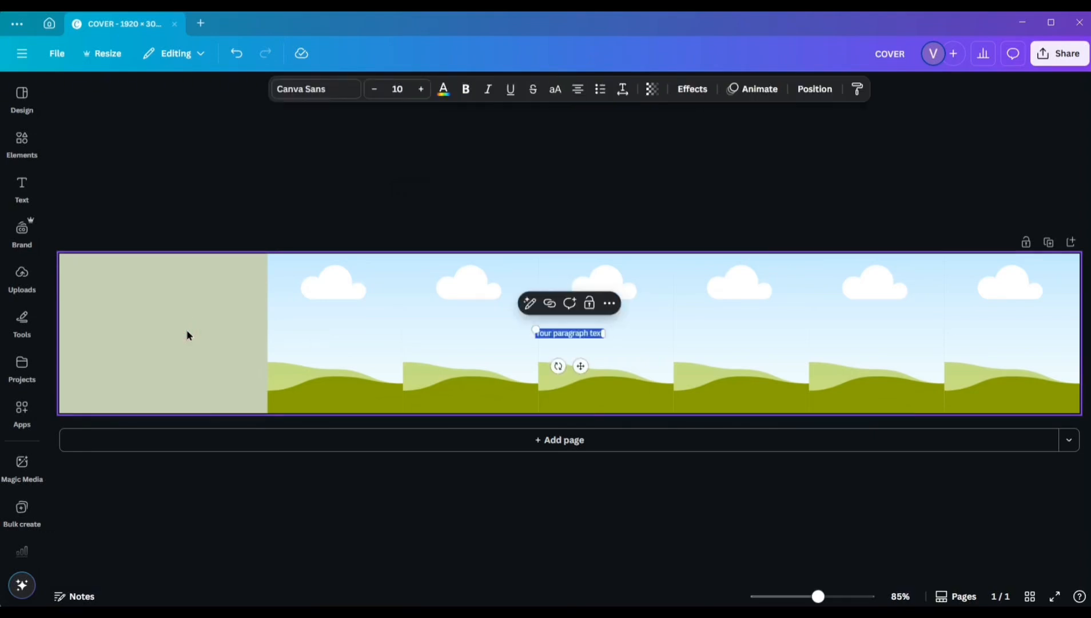
{"action": "left_click_drag", "start_coordinate": [581, 365], "coordinate": [171, 365]}
{"action": "triple_click", "coordinate": [173, 321]}
{"action": "type", "text": "DO IT"}
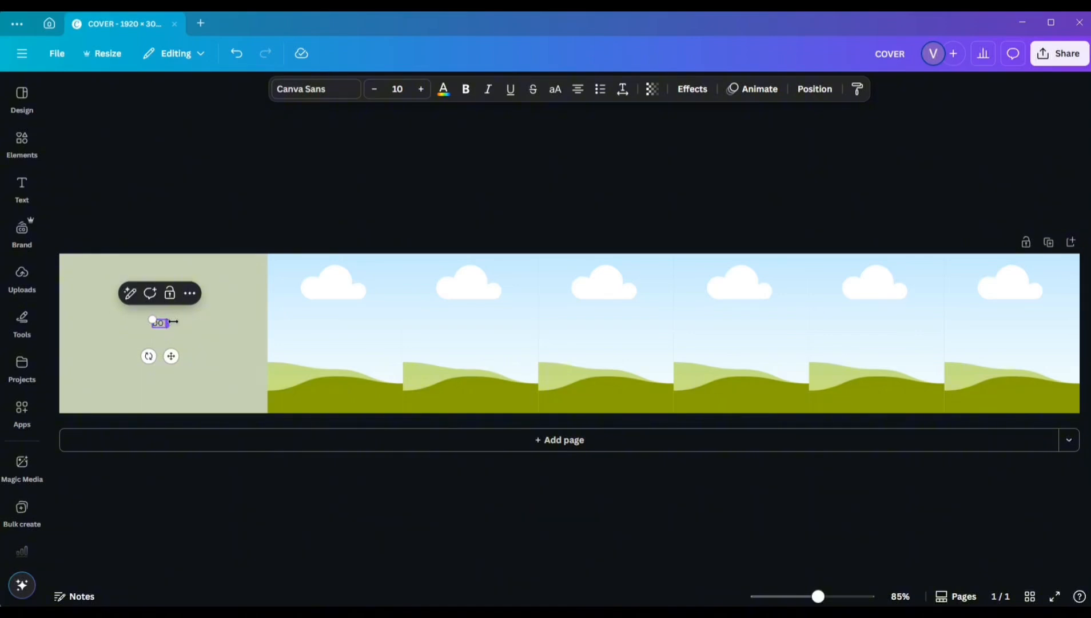
{"action": "key", "text": "Return"}
{"action": "key", "text": "Caps_Lock"}
{"action": "type", "text": "dne task at a time"}
Restyle the banner text in white, enlarge it to about size 31.8, and position it within the green area
{"action": "left_click_drag", "start_coordinate": [171, 327], "coordinate": [193, 328]}
{"action": "triple_click", "coordinate": [166, 334]}
{"action": "left_click_drag", "start_coordinate": [138, 319], "coordinate": [100, 302]}
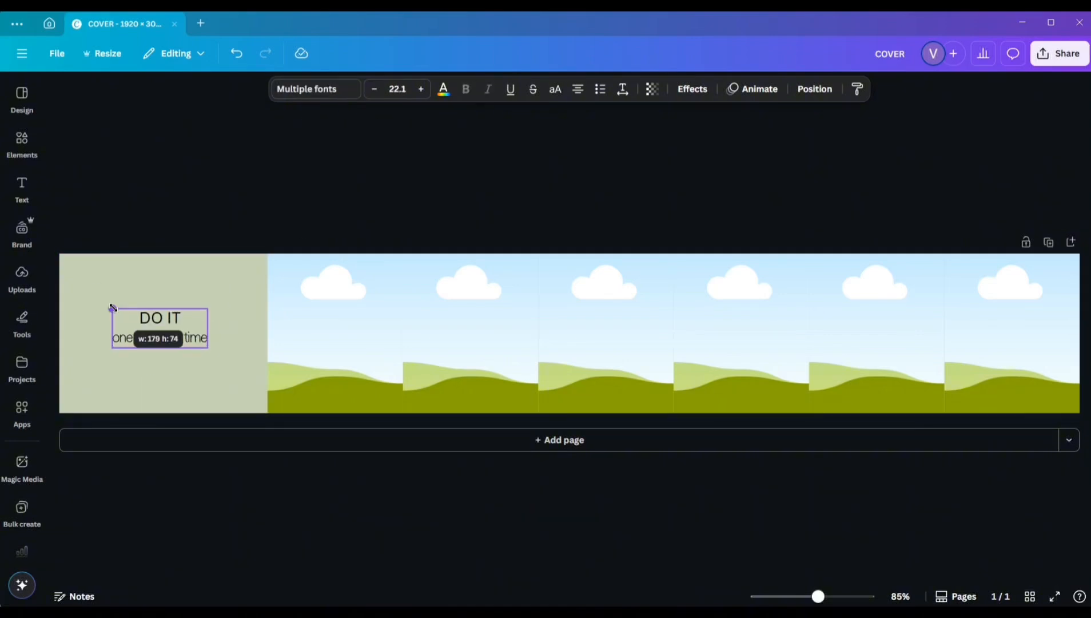
{"action": "left_click_drag", "start_coordinate": [168, 326], "coordinate": [152, 322]}
{"action": "left_click_drag", "start_coordinate": [152, 321], "coordinate": [159, 322]}
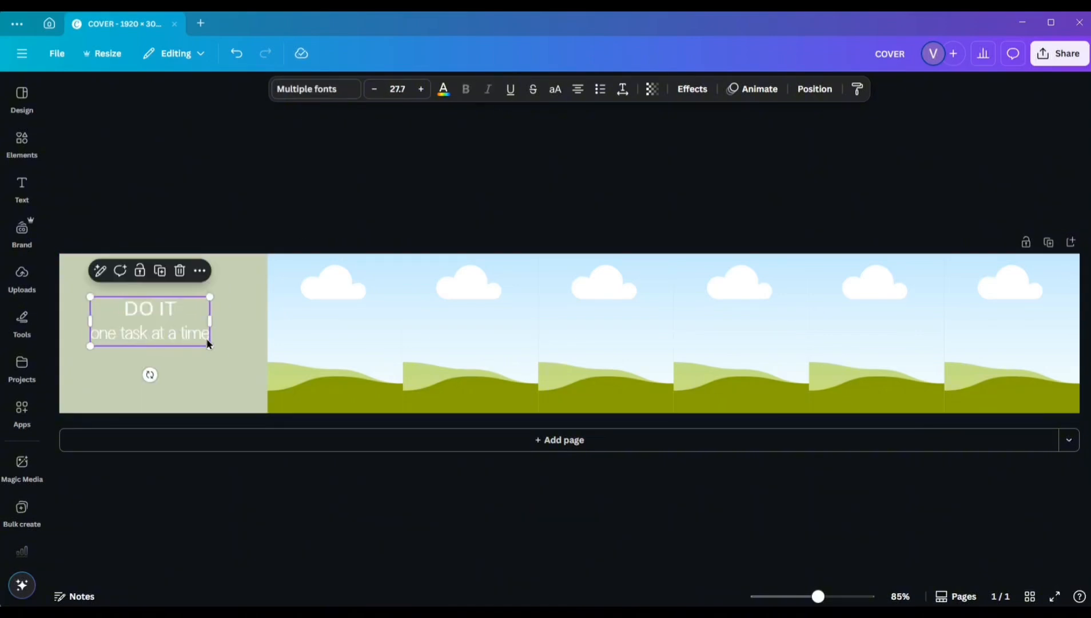
{"action": "left_click_drag", "start_coordinate": [210, 346], "coordinate": [227, 352]}
{"action": "left_click_drag", "start_coordinate": [163, 323], "coordinate": [158, 321]}
{"action": "left_click", "coordinate": [449, 153]}
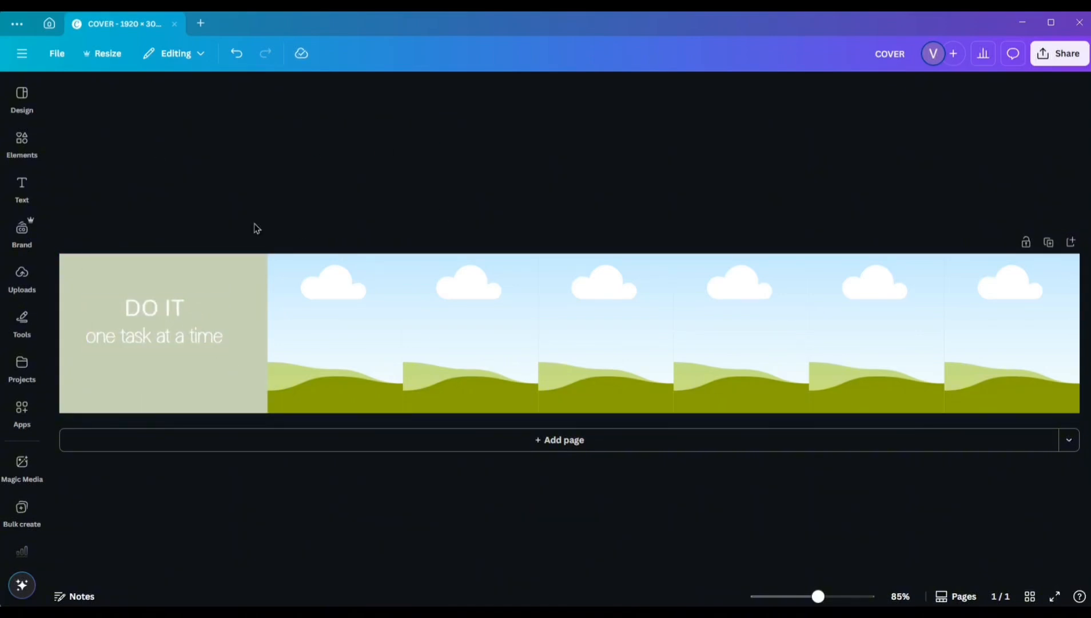
Fill the six picture frames with the green-toned photos from the uploads
{"action": "left_click", "coordinate": [22, 279]}
{"action": "left_click_drag", "start_coordinate": [122, 247], "coordinate": [992, 337]}
{"action": "left_click_drag", "start_coordinate": [179, 249], "coordinate": [891, 344]}
{"action": "left_click_drag", "start_coordinate": [230, 248], "coordinate": [680, 339]}
{"action": "left_click_drag", "start_coordinate": [87, 326], "coordinate": [774, 344]}
{"action": "left_click_drag", "start_coordinate": [153, 325], "coordinate": [473, 343]}
{"action": "left_click_drag", "start_coordinate": [220, 325], "coordinate": [582, 338]}
Select all six framed photos and set their transparency to 76
{"action": "left_click", "coordinate": [22, 277]}
{"action": "left_click_drag", "start_coordinate": [369, 217], "coordinate": [992, 337]}
{"action": "left_click", "coordinate": [547, 89]}
{"action": "left_click_drag", "start_coordinate": [577, 140], "coordinate": [552, 140]}
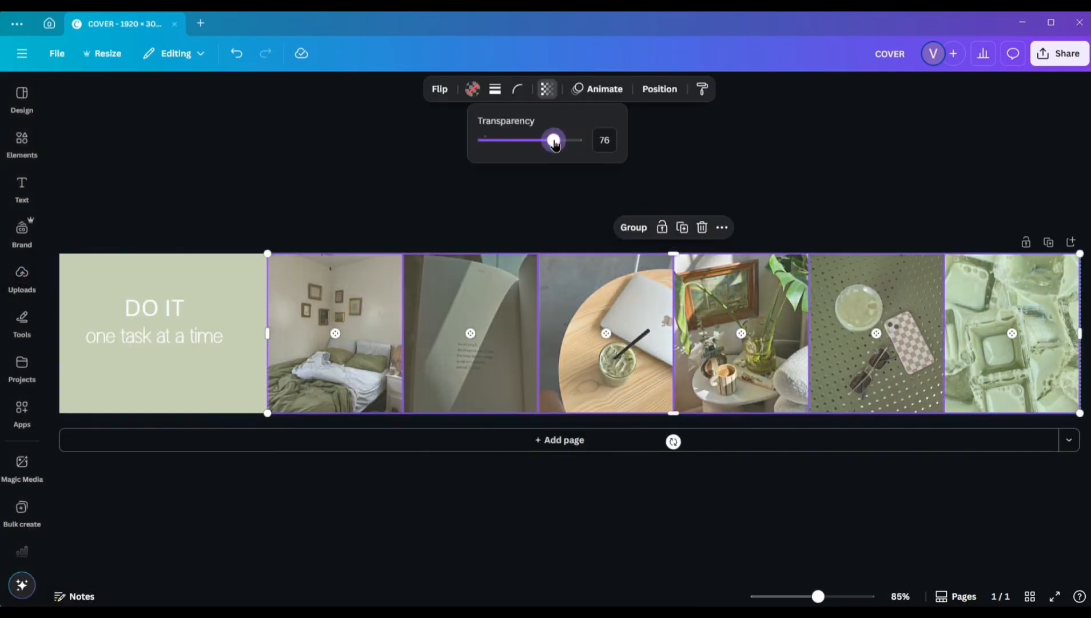
{"action": "left_click", "coordinate": [763, 163]}
Nudge the "DO IT one task at a time" text slightly down and right to center it in the green area
{"action": "left_click", "coordinate": [189, 335]}
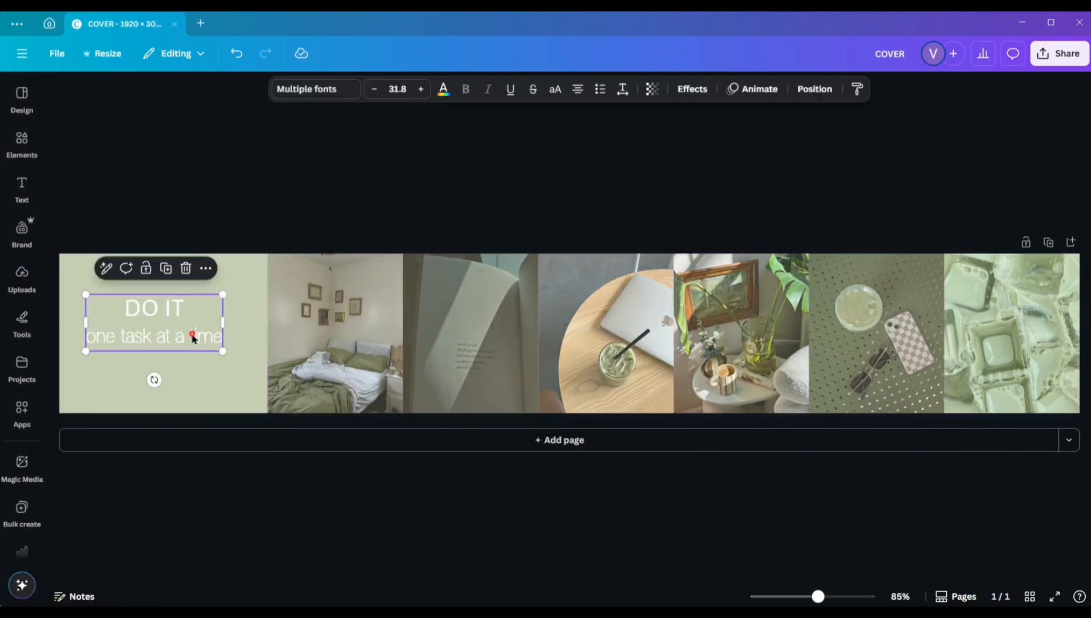
{"action": "left_click_drag", "start_coordinate": [189, 334], "coordinate": [192, 339]}
{"action": "left_click", "coordinate": [817, 154]}
Download the finished COVER design
{"action": "left_click", "coordinate": [1058, 55]}
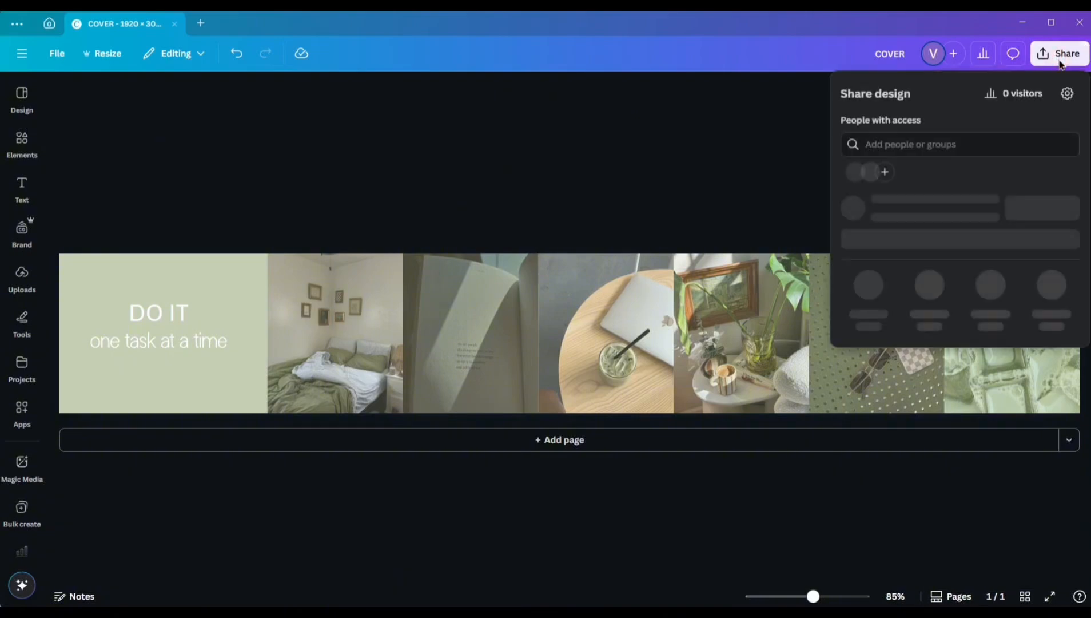
{"action": "left_click", "coordinate": [867, 309]}
{"action": "left_click", "coordinate": [906, 332]}
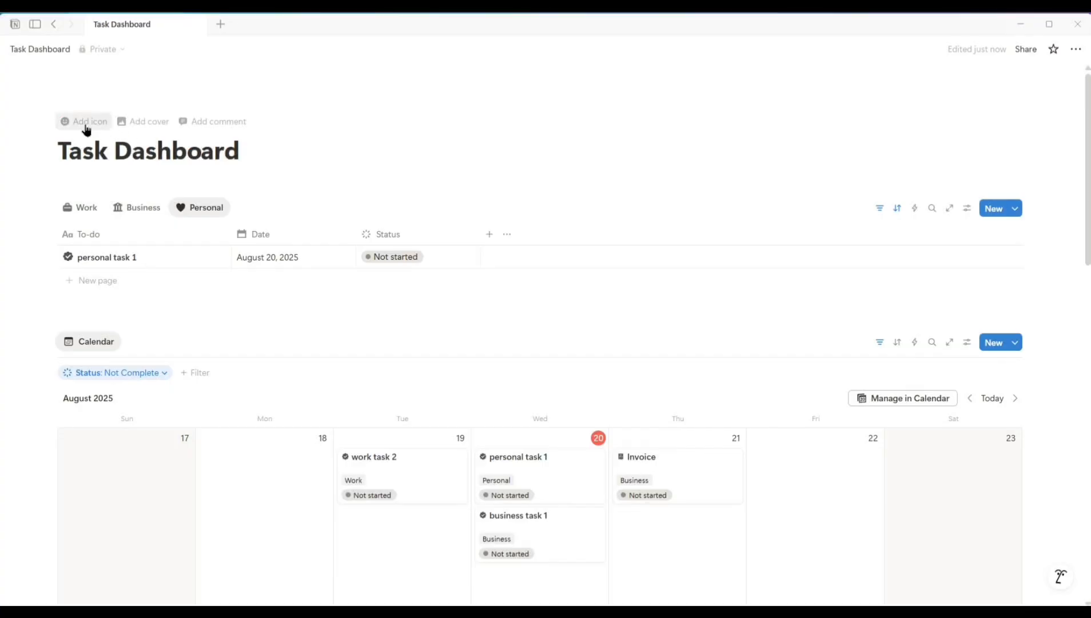
Switch to Notion, add a cover to the Task Dashboard page, and replace it with the downloaded banner image
{"action": "left_click", "coordinate": [151, 123]}
{"action": "left_click", "coordinate": [945, 81]}
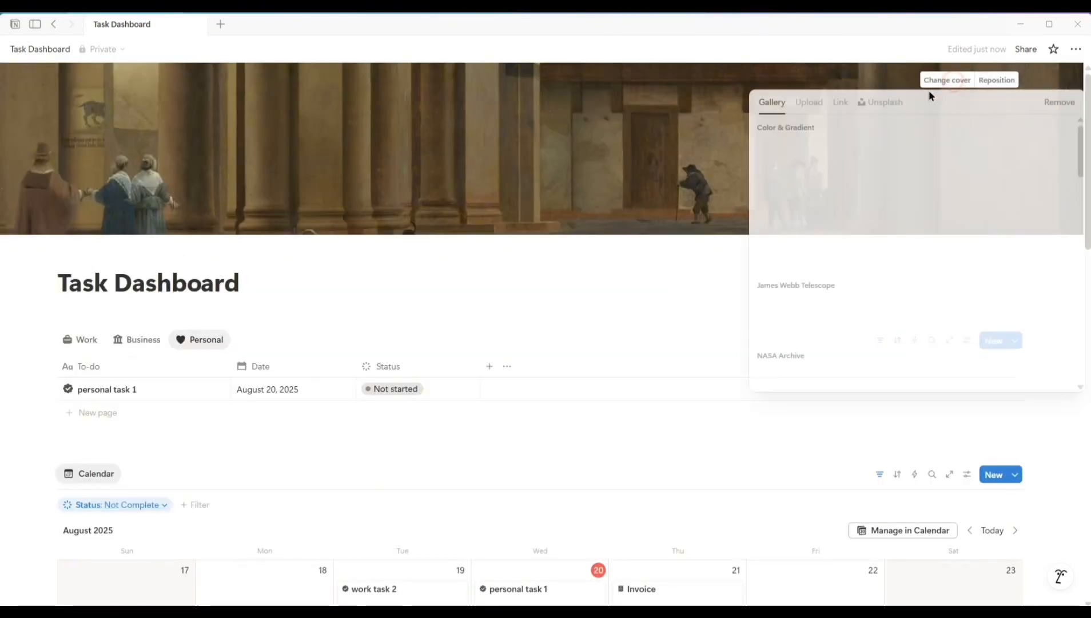
{"action": "left_click", "coordinate": [809, 103]}
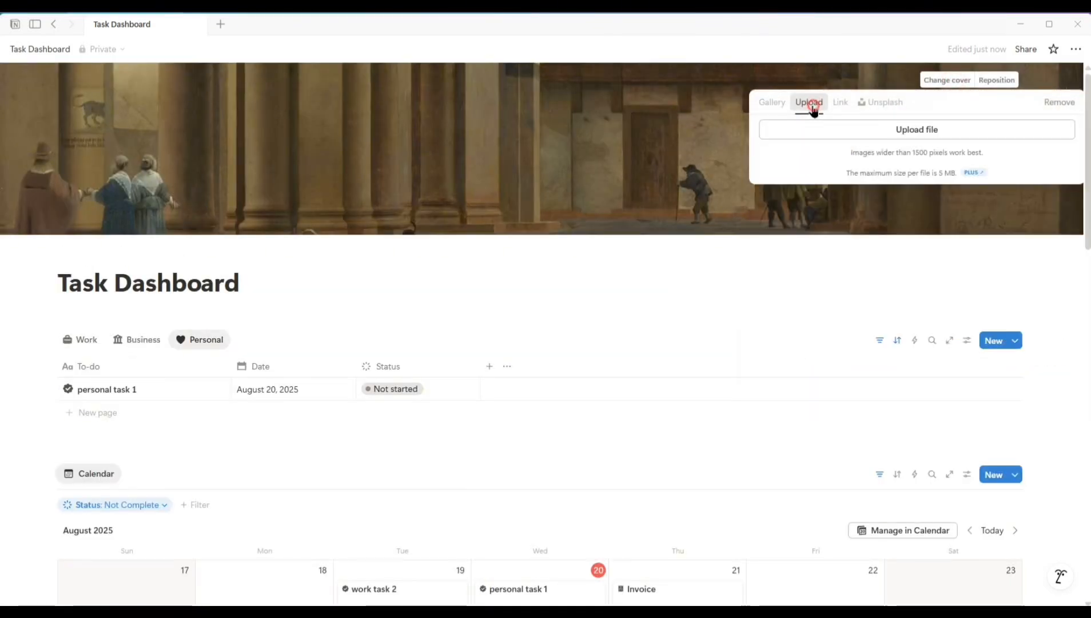
{"action": "left_click", "coordinate": [933, 134]}
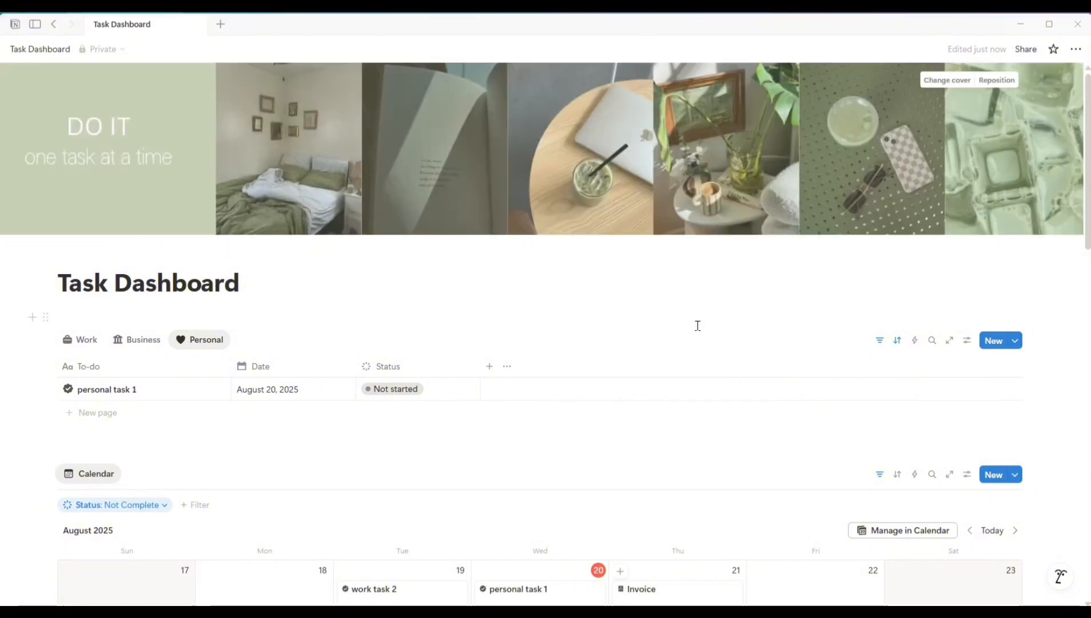
{"action": "scroll", "coordinate": [696, 326], "scroll_direction": "down", "scroll_amount": 5}
{"action": "scroll", "coordinate": [696, 332], "scroll_direction": "down", "scroll_amount": 5}
{"action": "scroll", "coordinate": [695, 400], "scroll_direction": "up", "scroll_amount": 10}
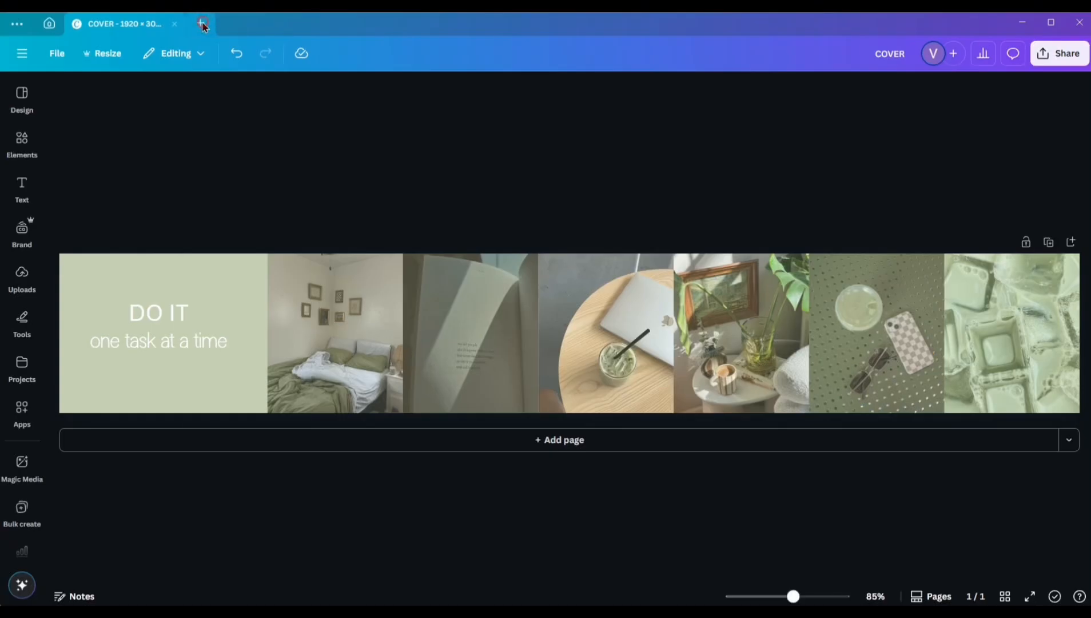
In Canva, create a new custom-size design 1500 px wide and 50 px high
{"action": "left_click", "coordinate": [201, 23]}
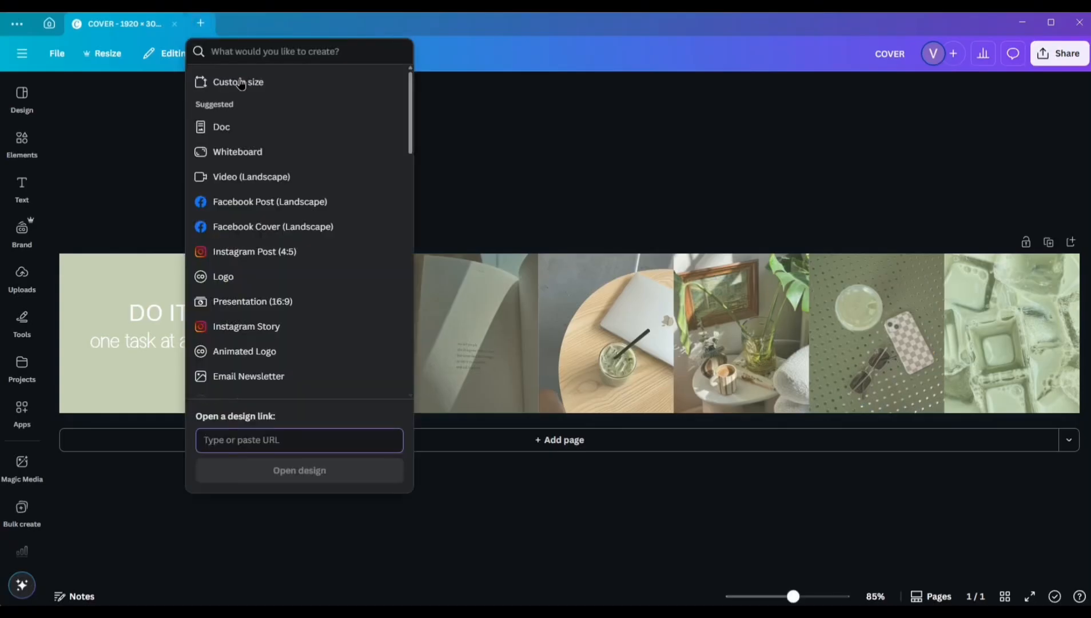
{"action": "left_click", "coordinate": [235, 81]}
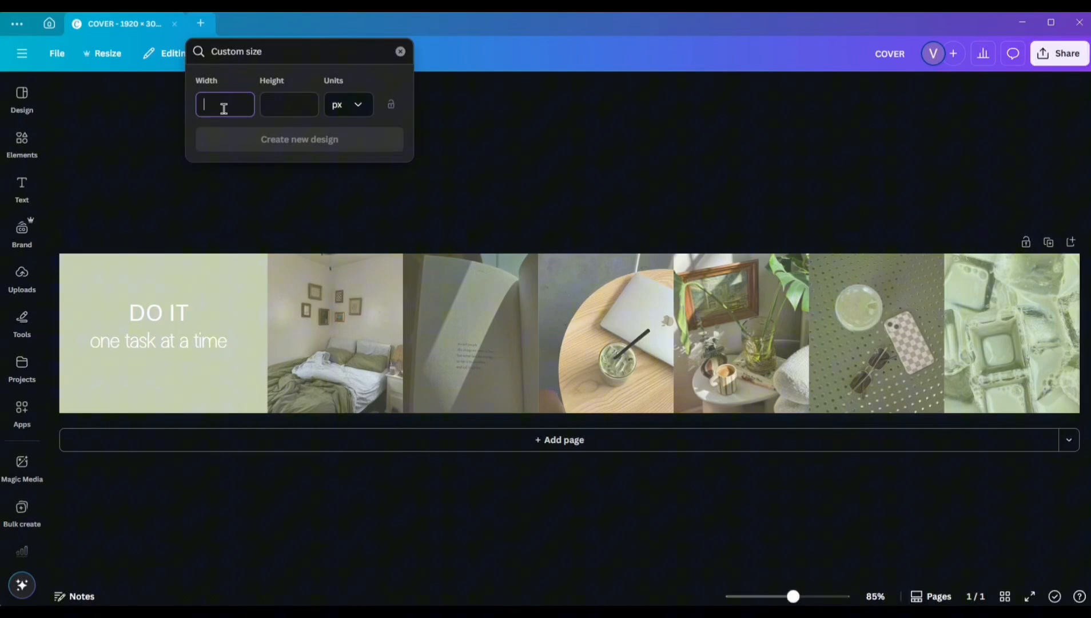
{"action": "key", "text": "Tab"}
{"action": "type", "text": "5"}
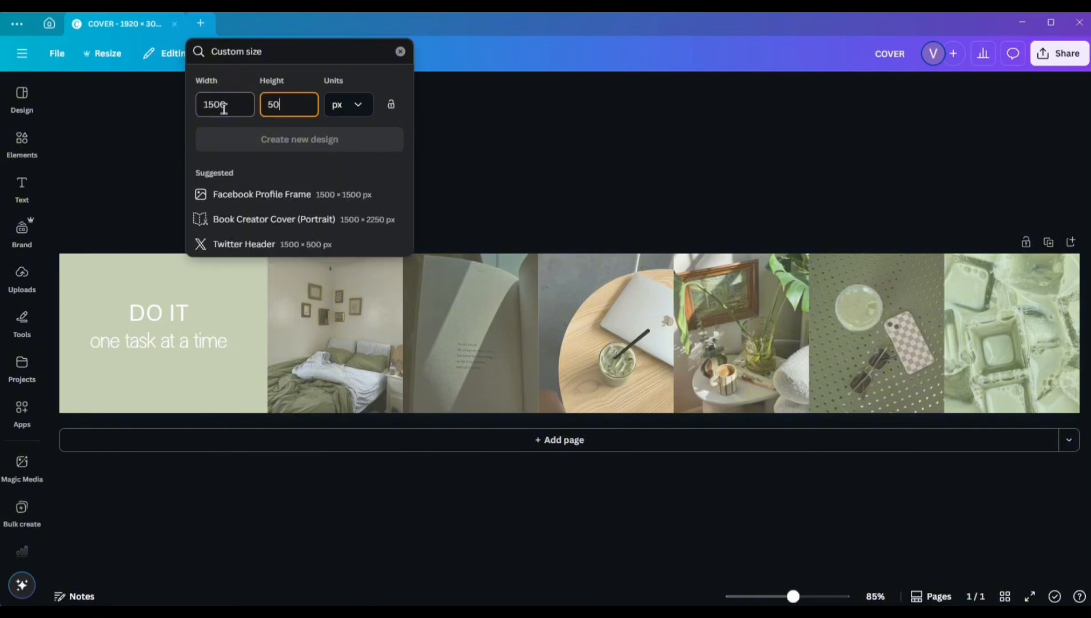
{"action": "type", "text": "0"}
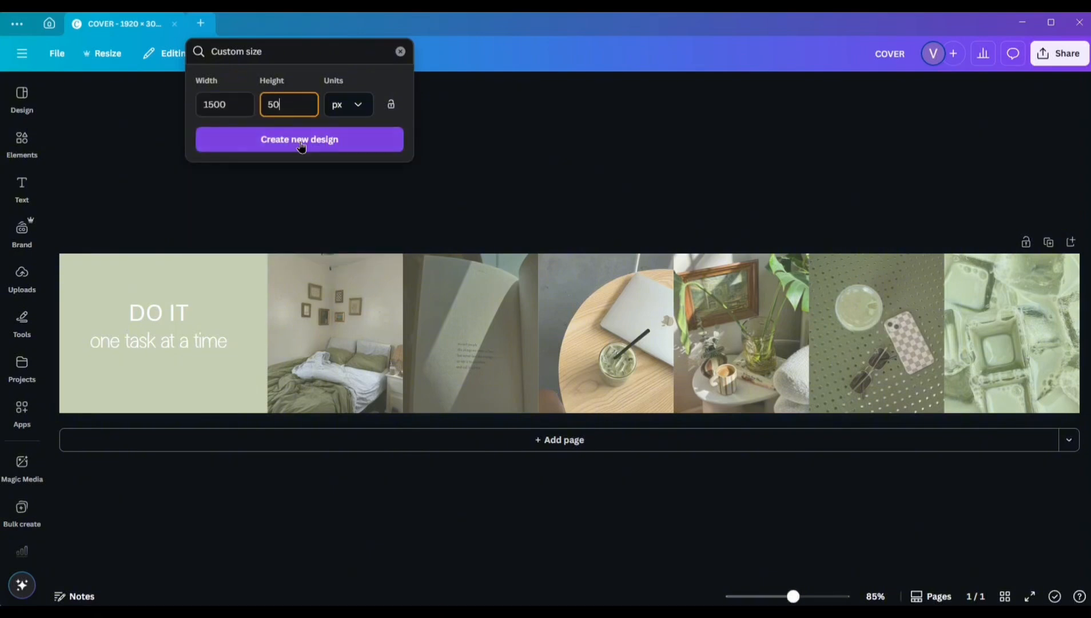
{"action": "left_click", "coordinate": [349, 146]}
Add a text box near the left end of the strip reading "Monthly" in Roboto and enlarge it to nearly the strip's height
{"action": "left_click_drag", "start_coordinate": [559, 331], "coordinate": [466, 321]}
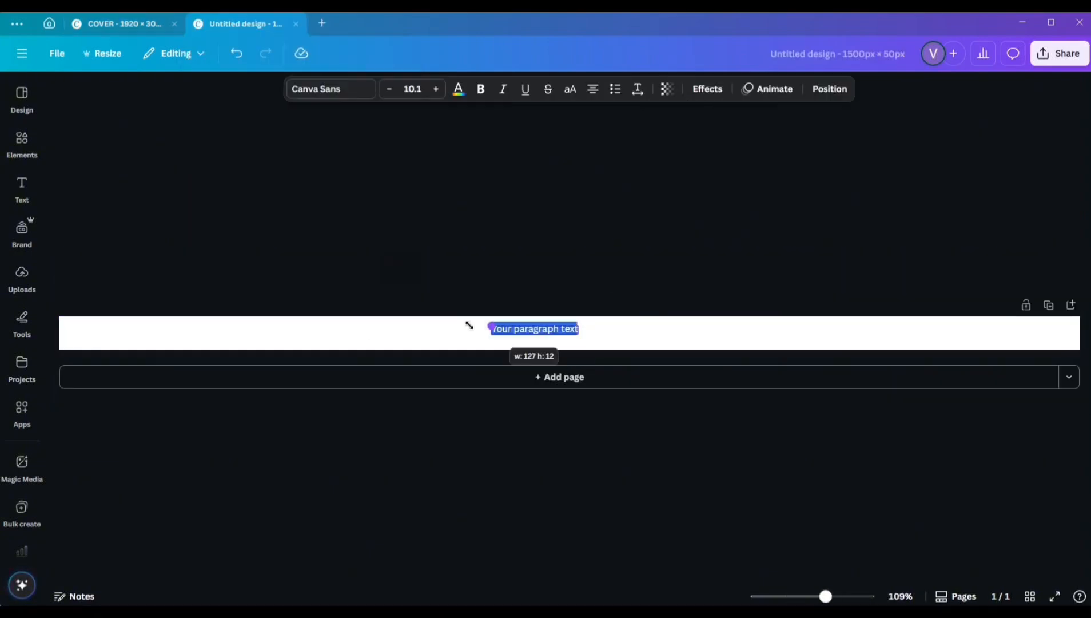
{"action": "left_click_drag", "start_coordinate": [533, 363], "coordinate": [139, 372]}
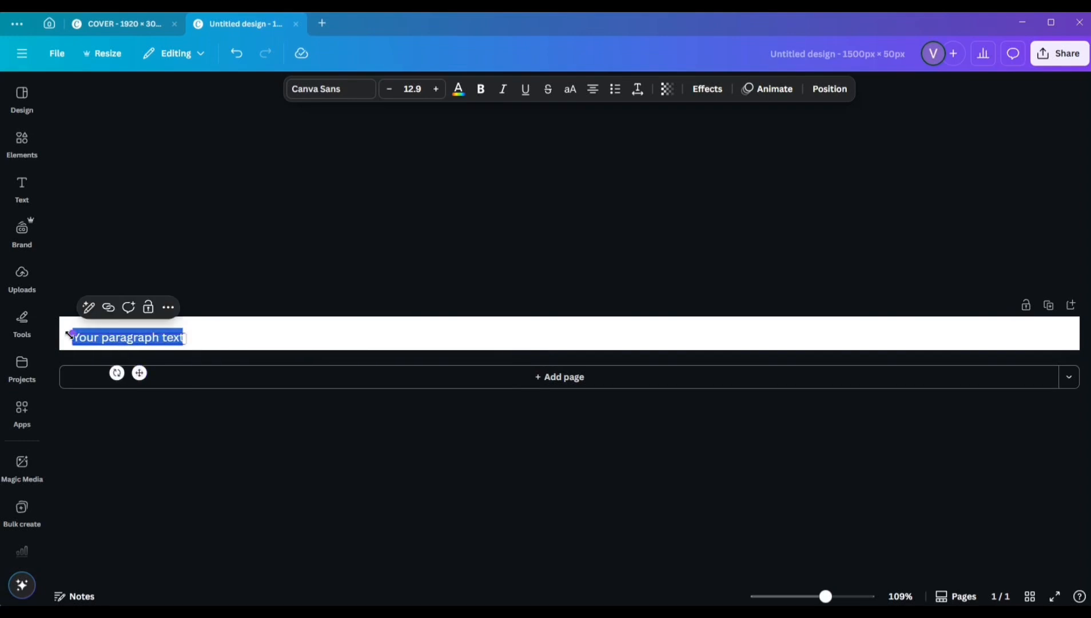
{"action": "key", "text": "Caps_Lock"}
{"action": "type", "text": "MONTH"}
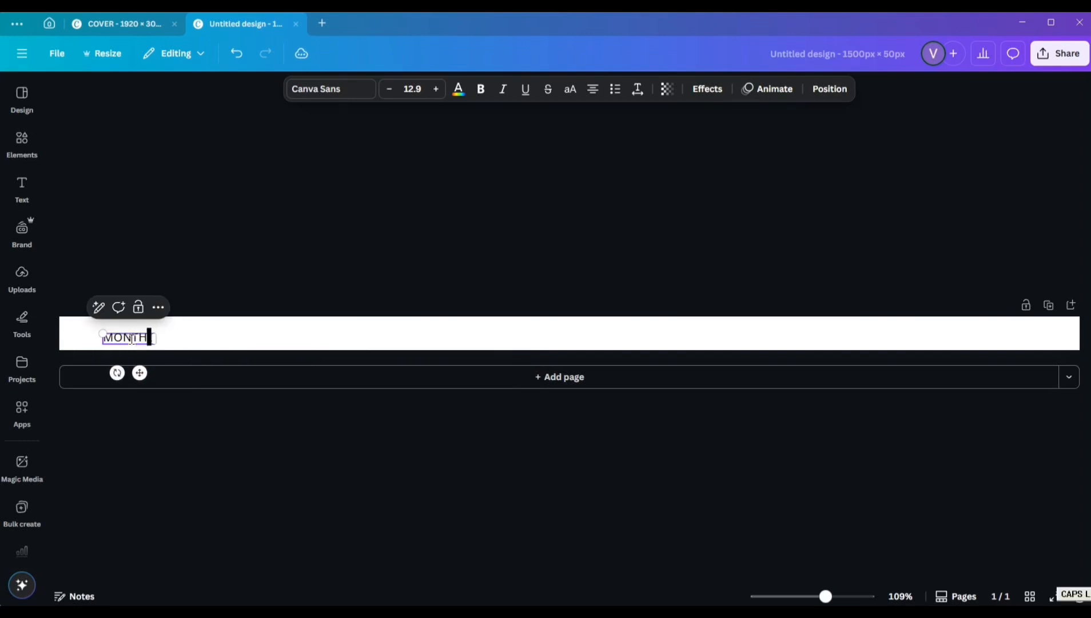
{"action": "type", "text": "LY"}
{"action": "left_click_drag", "start_coordinate": [160, 334], "coordinate": [68, 317]}
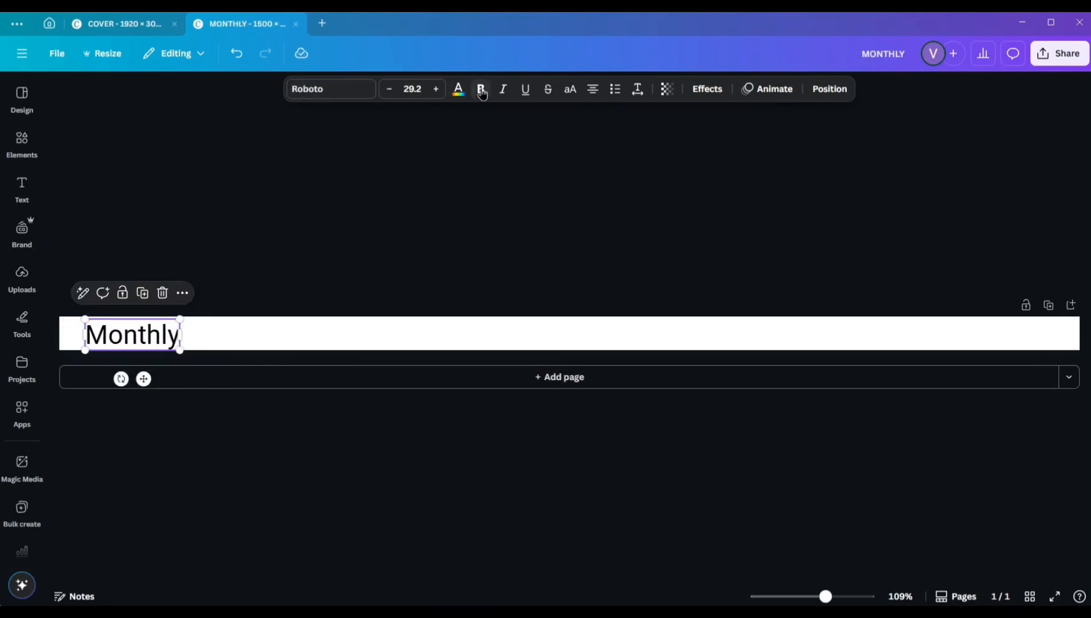
Make the "Monthly" text bold and pale green, and shift it slightly closer to the strip's left edge
{"action": "left_click", "coordinate": [480, 89]}
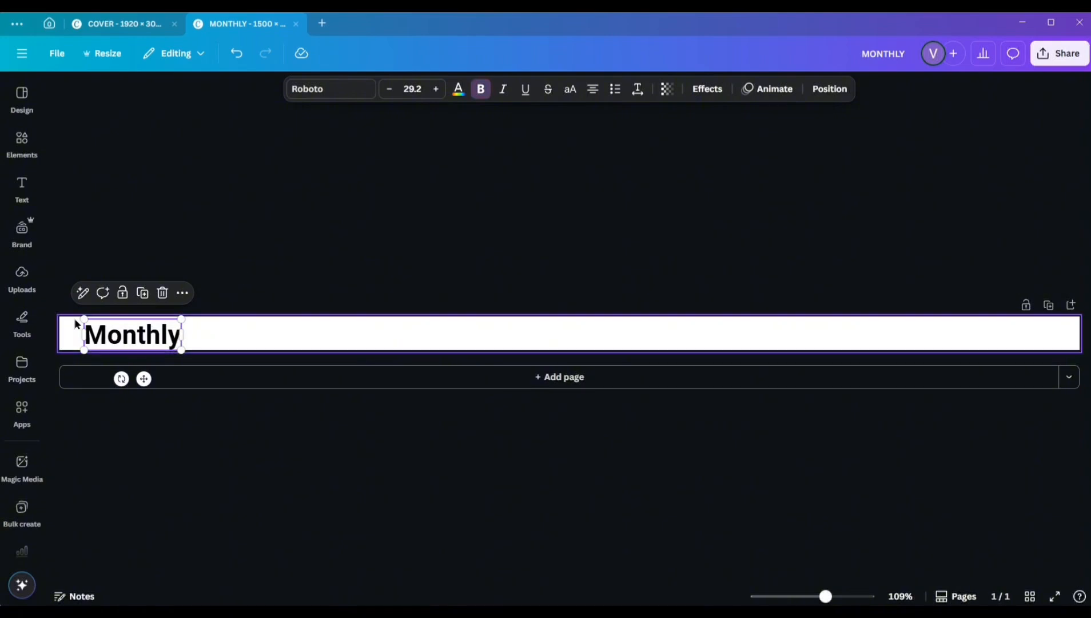
{"action": "left_click_drag", "start_coordinate": [85, 332], "coordinate": [76, 331]}
{"action": "left_click", "coordinate": [305, 299]}
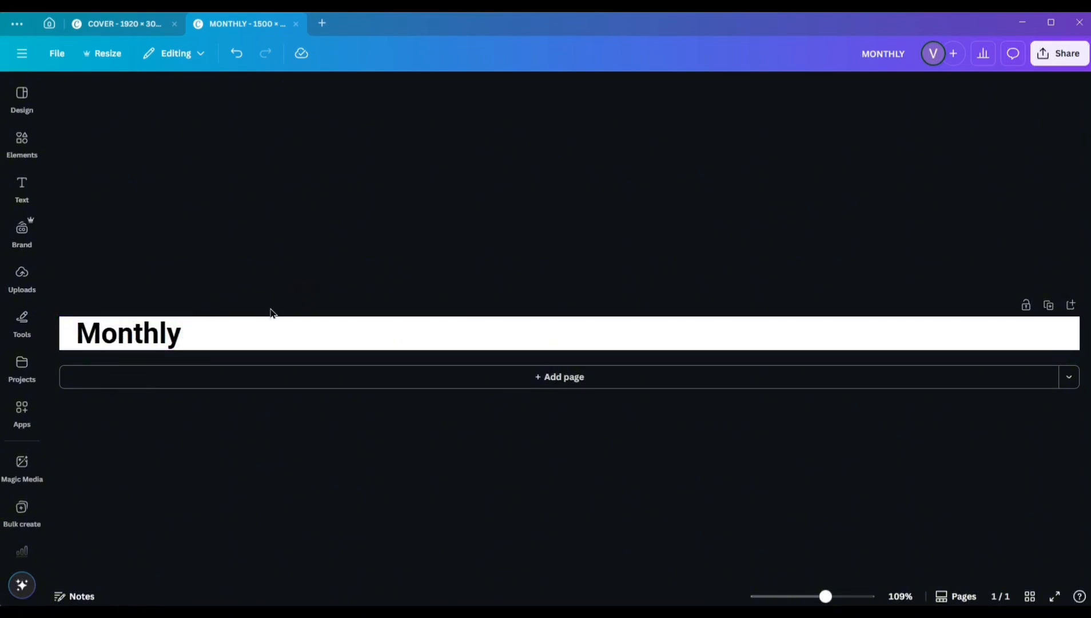
{"action": "left_click_drag", "start_coordinate": [150, 333], "coordinate": [141, 332]}
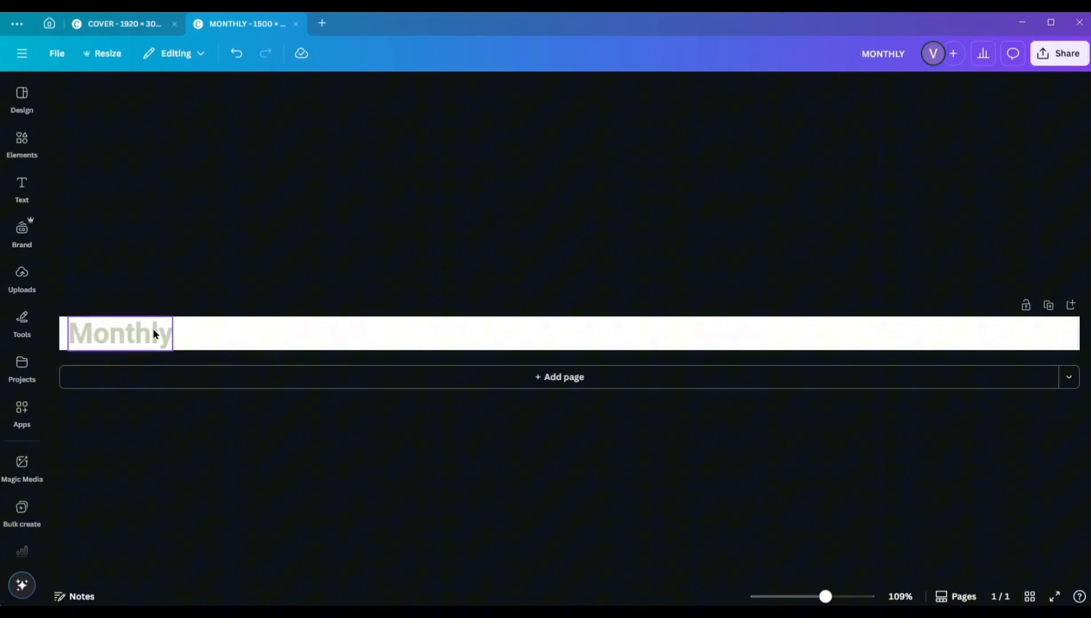
{"action": "left_click", "coordinate": [266, 288]}
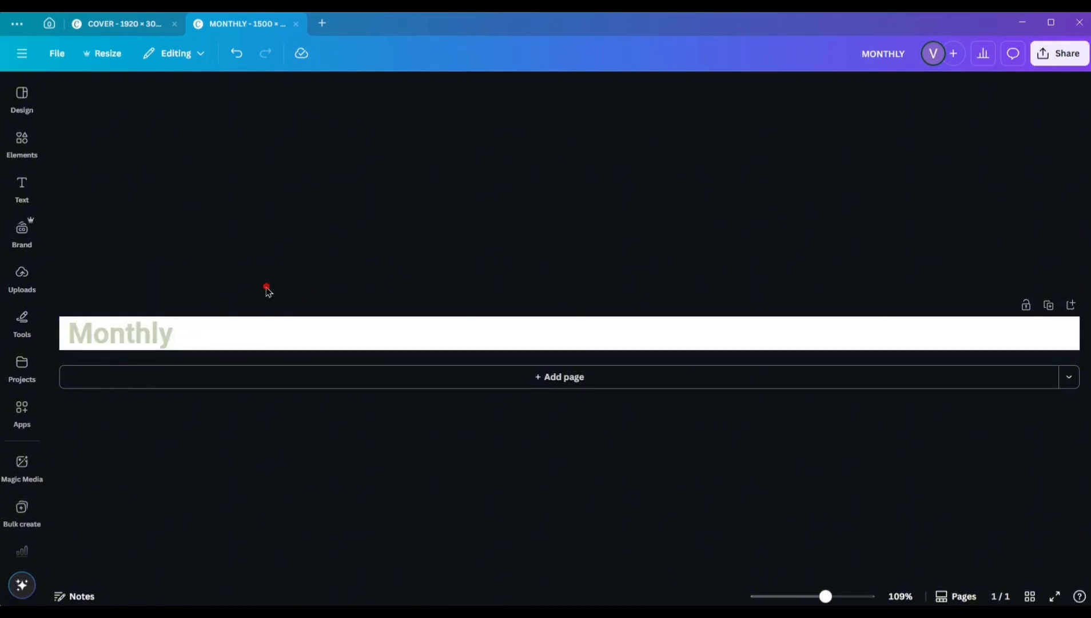
Add a horizontal line centered in the strip's height, stretching from just after the "Monthly" text to the right edge
{"action": "left_click", "coordinate": [275, 324]}
{"action": "key", "text": "l"}
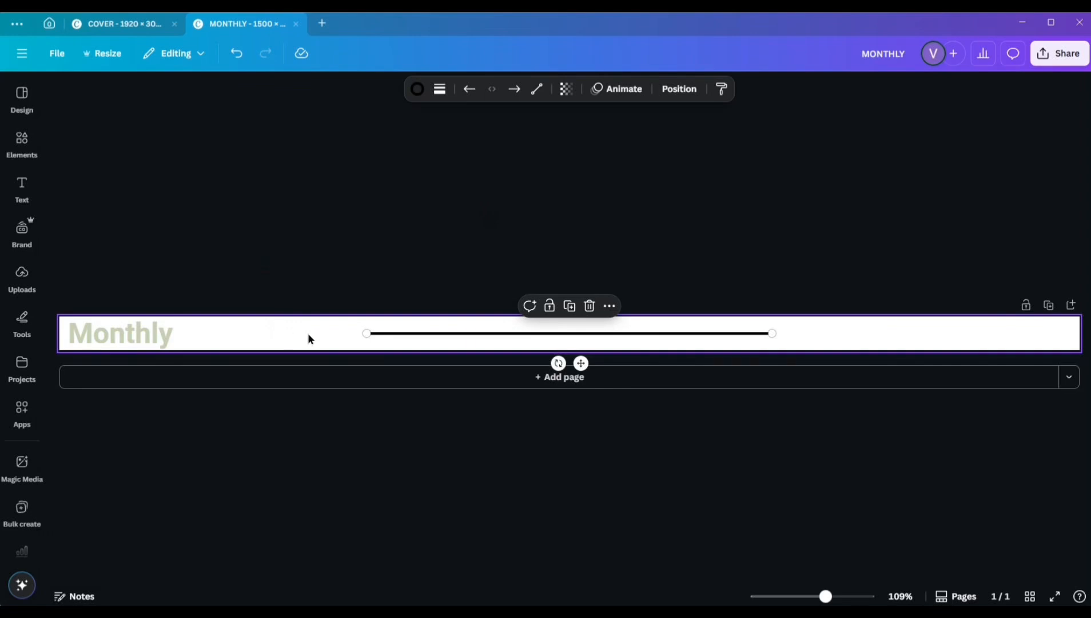
{"action": "left_click_drag", "start_coordinate": [367, 333], "coordinate": [201, 334]}
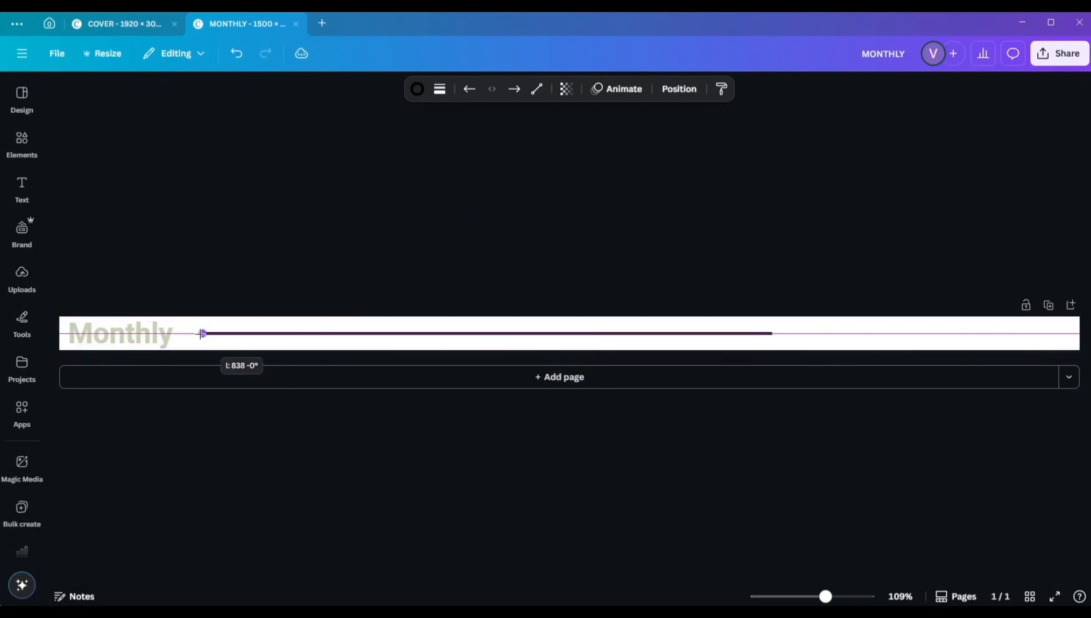
{"action": "left_click_drag", "start_coordinate": [772, 333], "coordinate": [1076, 333]}
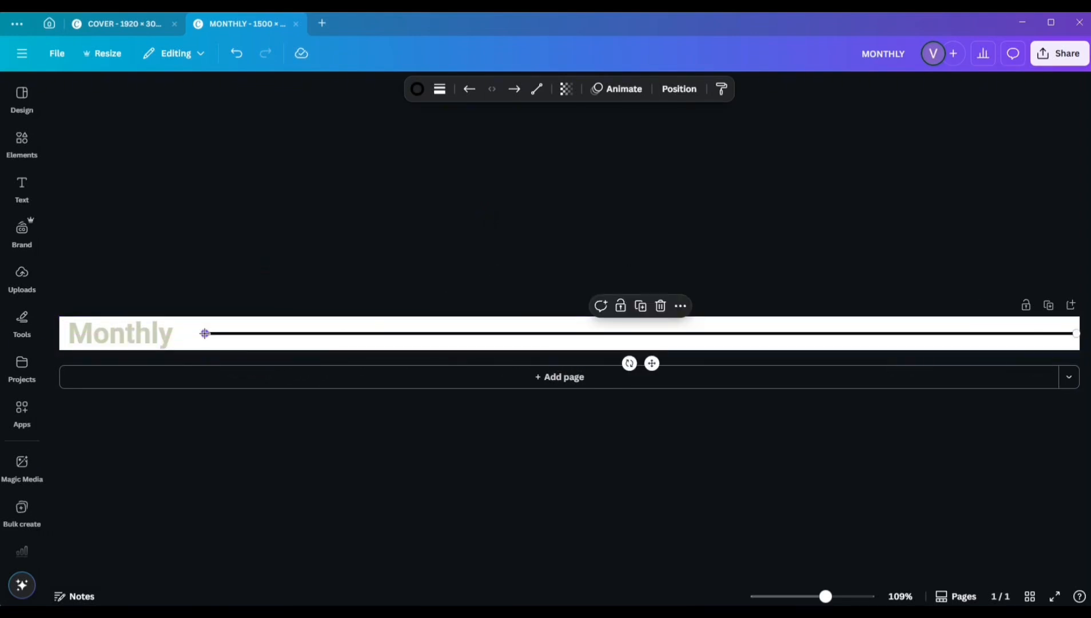
Style the line with stroke weight 18, rounded end points and the text's pale green, and italicize the "Monthly" text
{"action": "left_click", "coordinate": [440, 90]}
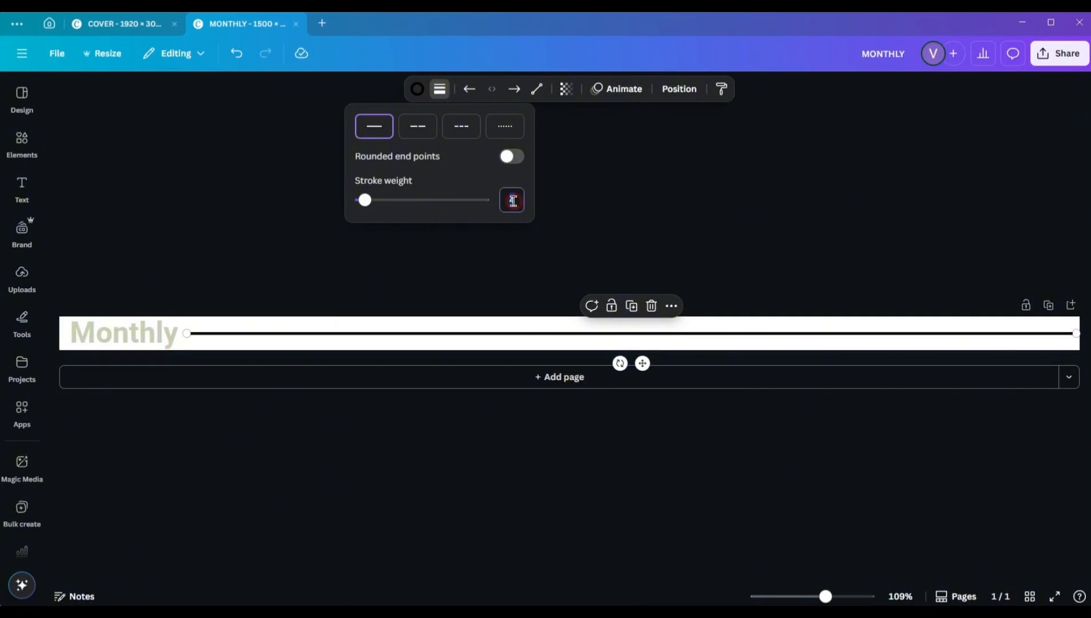
{"action": "type", "text": "18"}
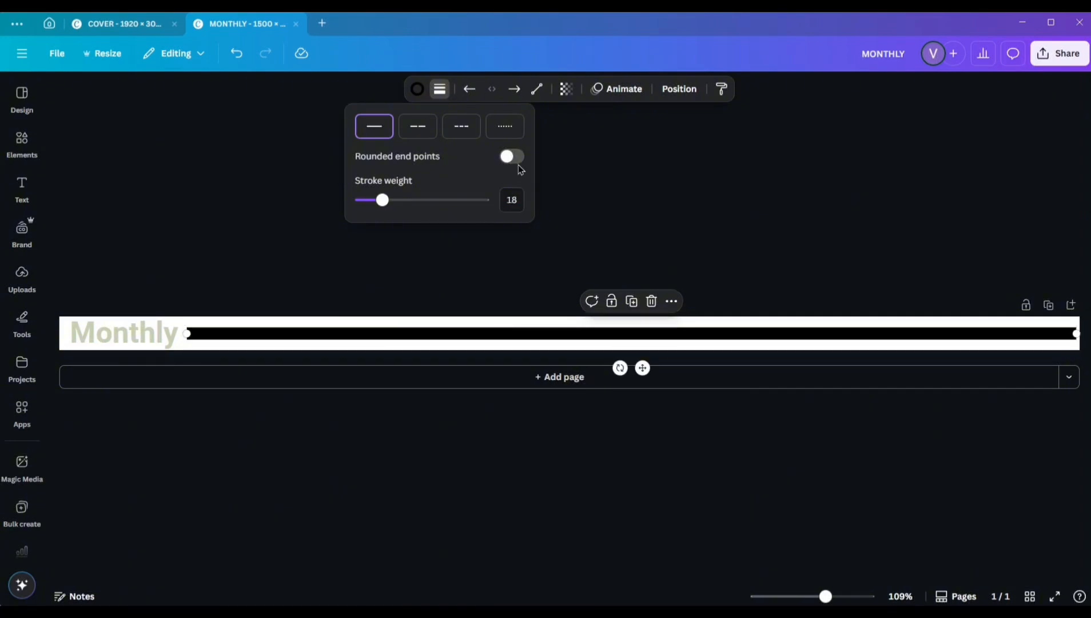
{"action": "left_click", "coordinate": [512, 157]}
{"action": "left_click", "coordinate": [329, 337]}
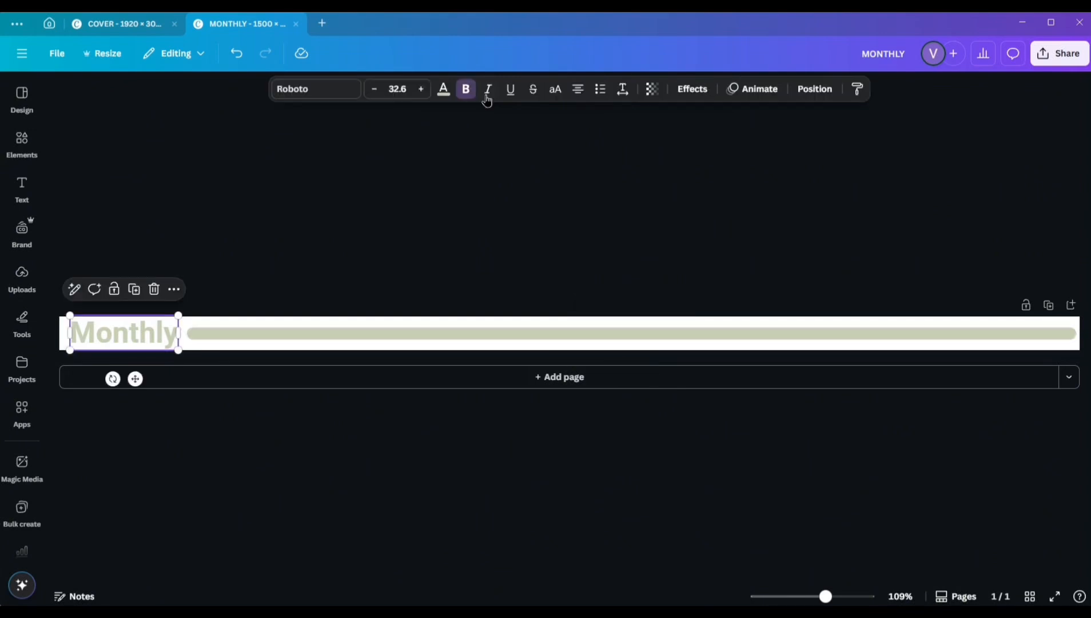
{"action": "left_click", "coordinate": [487, 91]}
{"action": "left_click", "coordinate": [656, 255]}
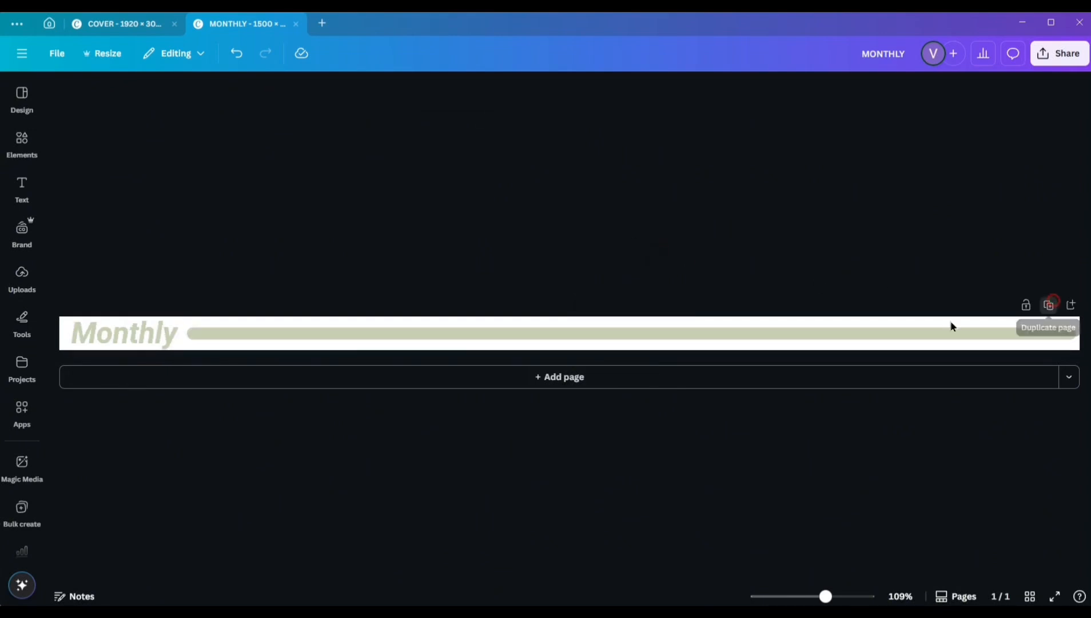
Duplicate the Monthly page and change the copy's text to "Weekly"
{"action": "left_click", "coordinate": [1048, 305]}
{"action": "left_click", "coordinate": [150, 369]}
{"action": "double_click", "coordinate": [149, 368]}
{"action": "type", "text": "Weekly"}
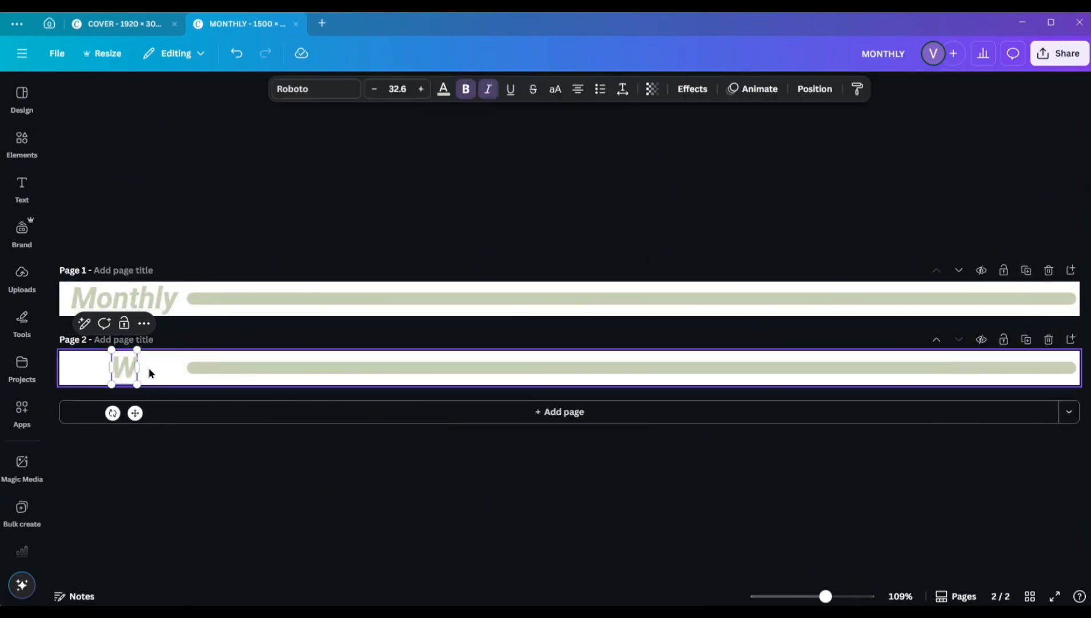
Duplicate the Weekly page and change the new copy's text to "Focus"
{"action": "left_click", "coordinate": [1026, 340]}
{"action": "left_click", "coordinate": [116, 403]}
{"action": "double_click", "coordinate": [117, 401]}
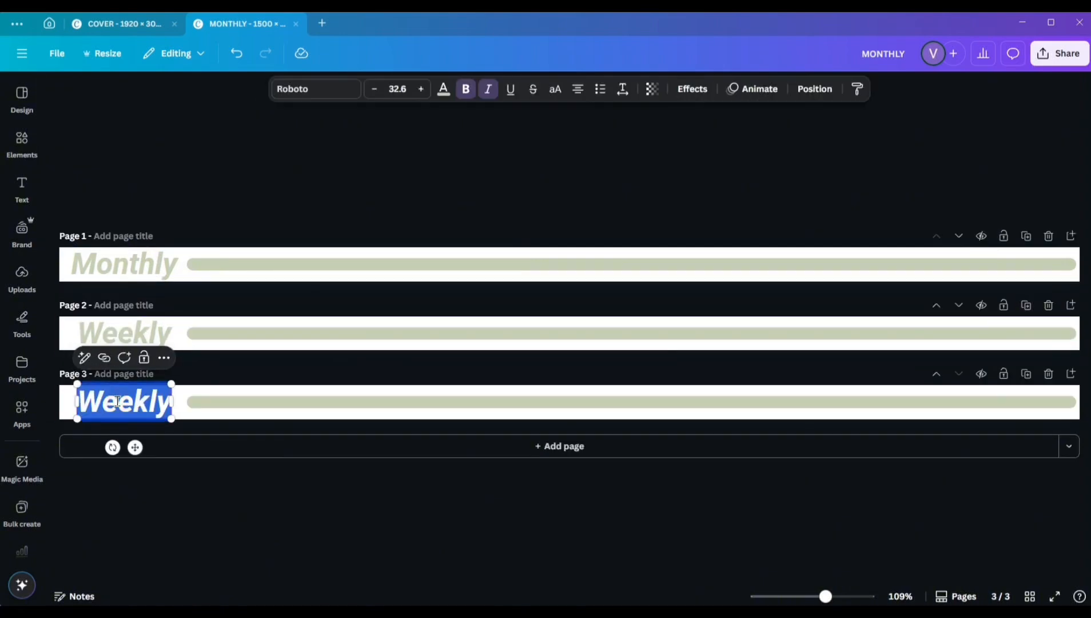
{"action": "type", "text": "Focus"}
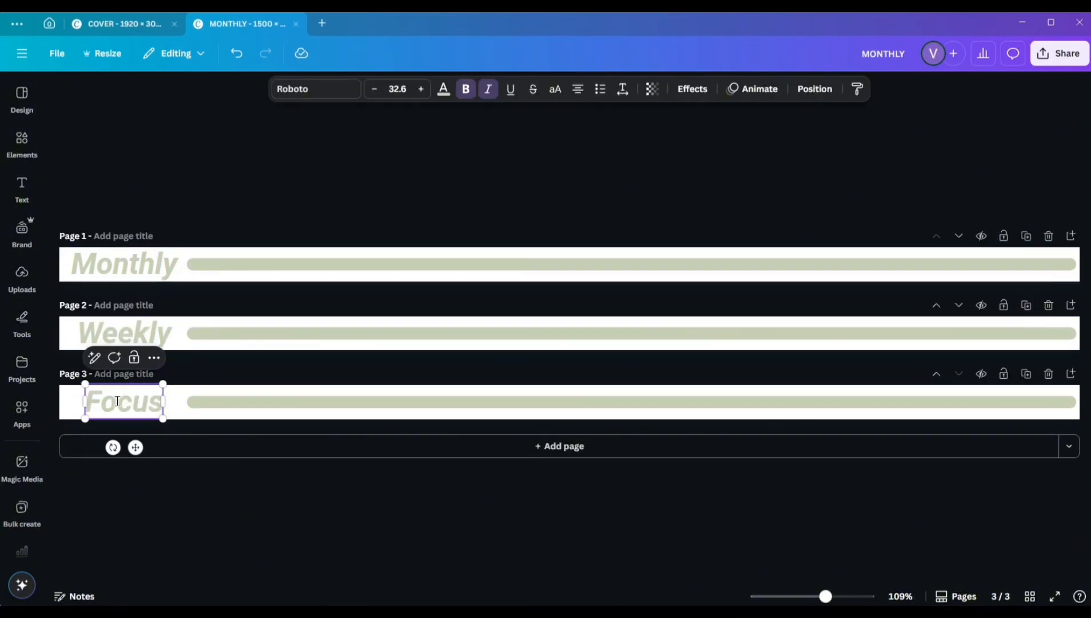
{"action": "left_click", "coordinate": [839, 120]}
Download pages 1–3 as SVG files with a transparent background
{"action": "left_click", "coordinate": [1054, 55]}
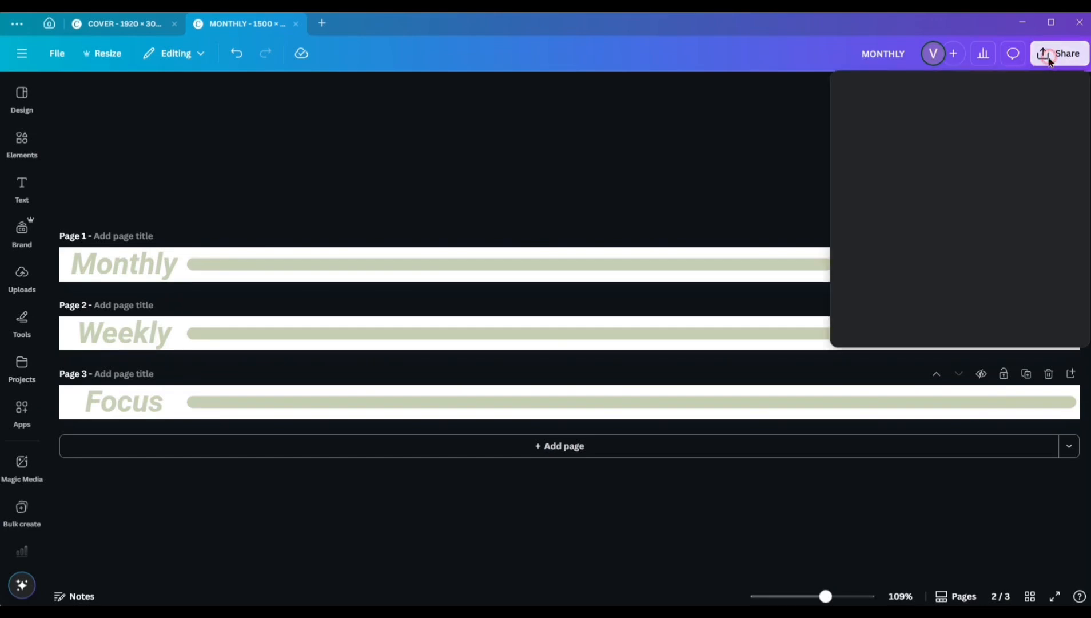
{"action": "left_click", "coordinate": [867, 311]}
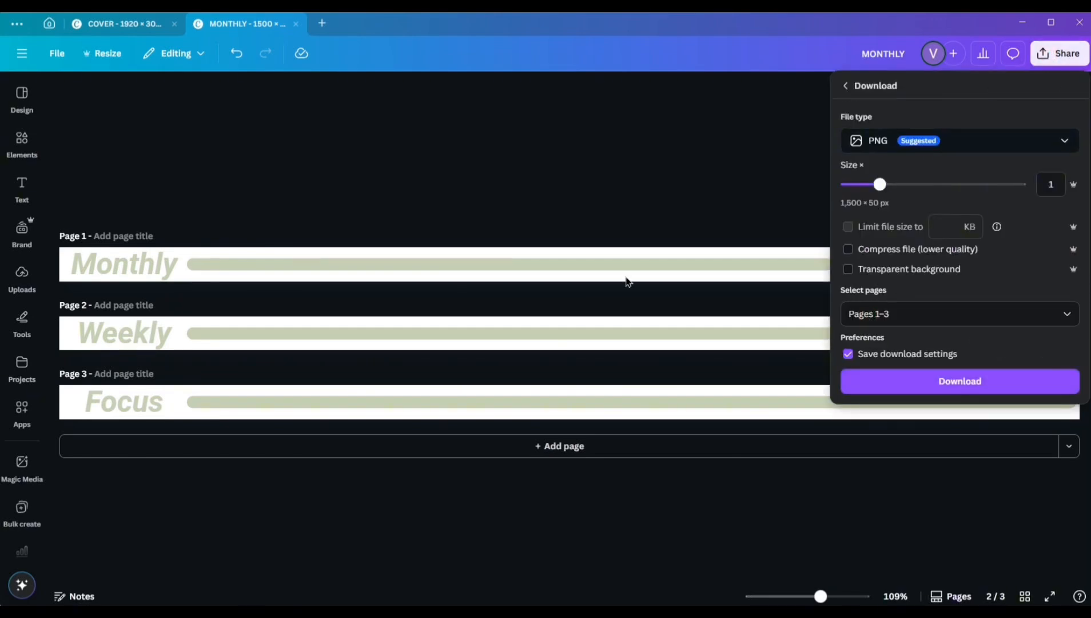
{"action": "left_click", "coordinate": [908, 150]}
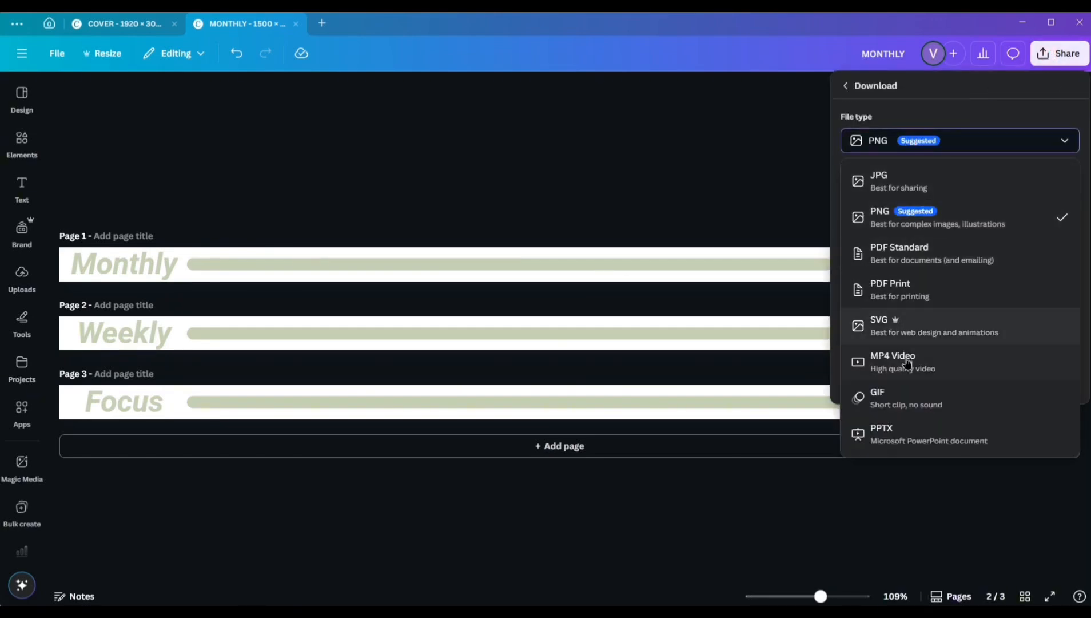
{"action": "left_click", "coordinate": [902, 319]}
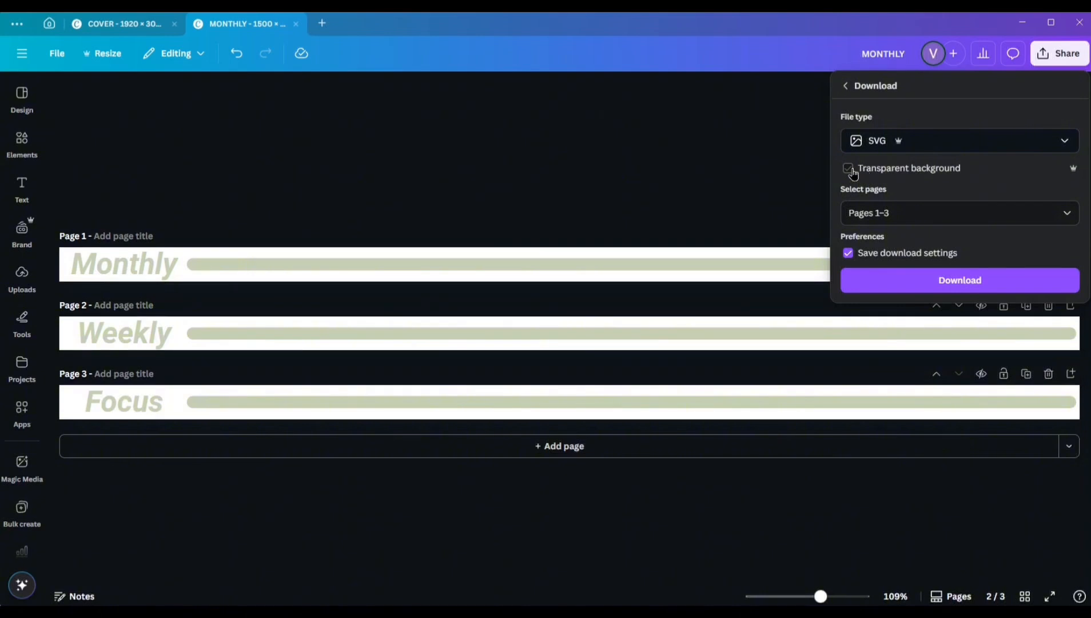
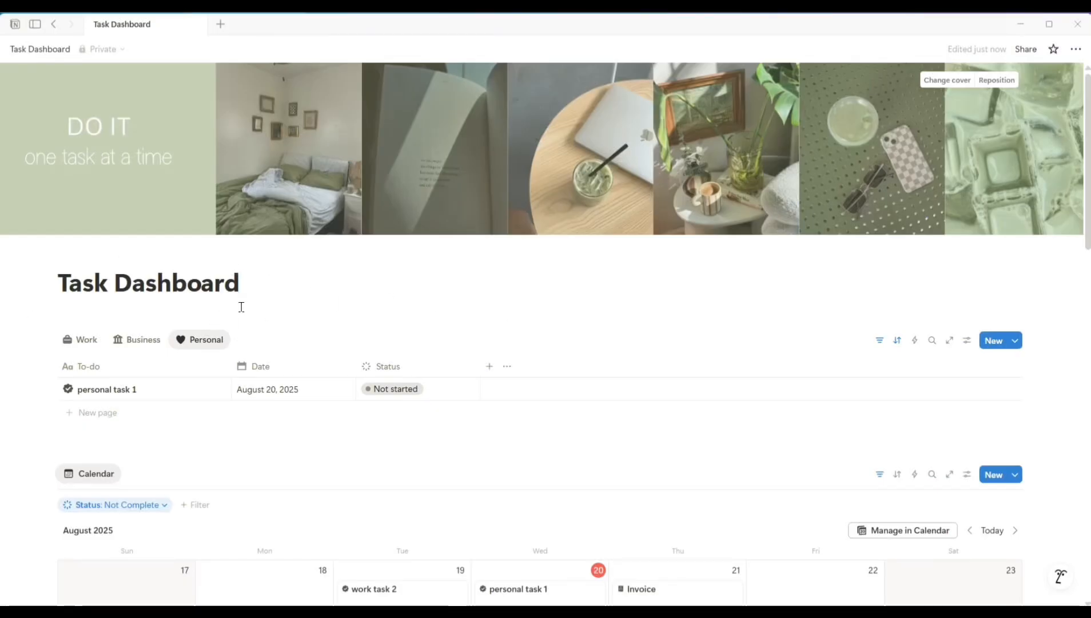
In Notion, insert an image block directly below the Task Dashboard title and upload the Focus banner into it
{"action": "left_click", "coordinate": [246, 313]}
{"action": "left_click_drag", "start_coordinate": [1029, 408], "coordinate": [295, 332]}
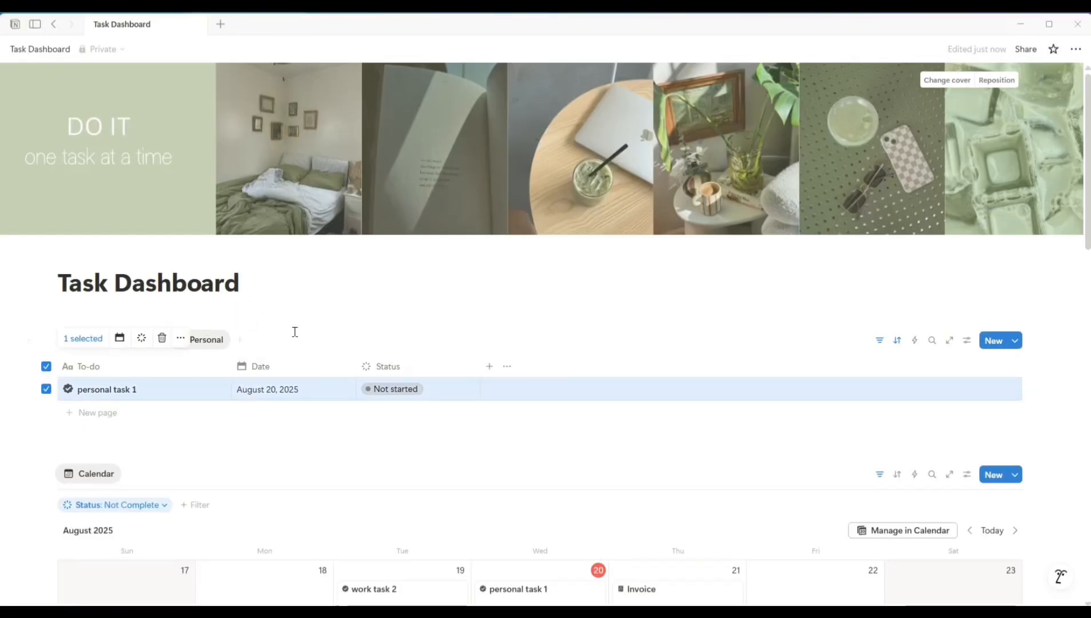
{"action": "left_click", "coordinate": [166, 304]}
{"action": "type", "text": "/image"}
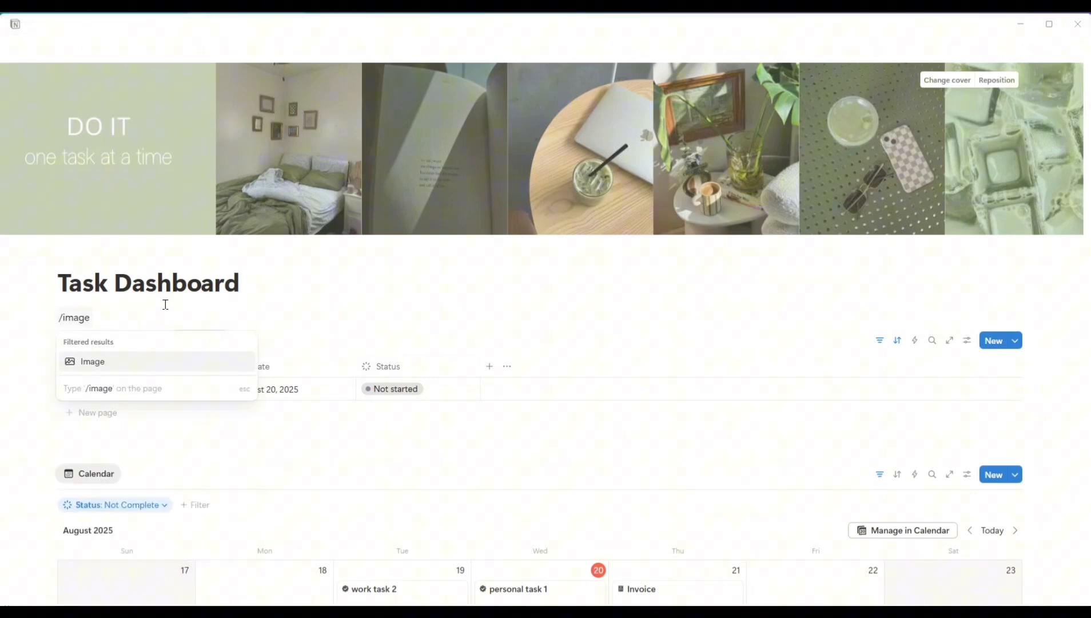
{"action": "key", "text": "Return"}
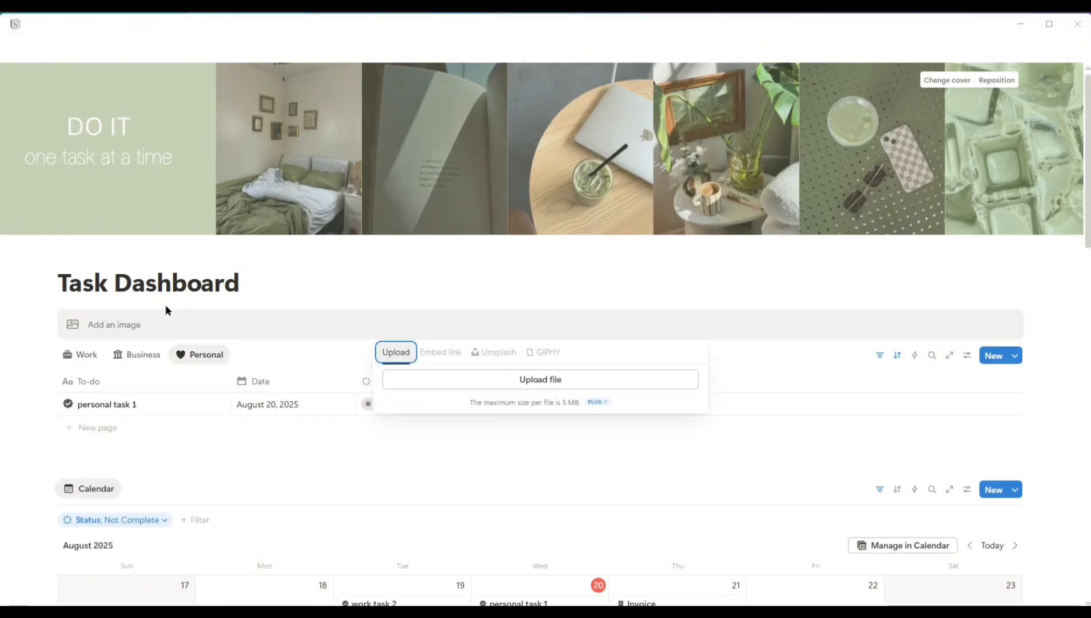
{"action": "left_click", "coordinate": [559, 381]}
Insert an image block above the weekly calendar and upload the Weekly banner into it
{"action": "scroll", "coordinate": [522, 361], "scroll_direction": "down", "scroll_amount": 2}
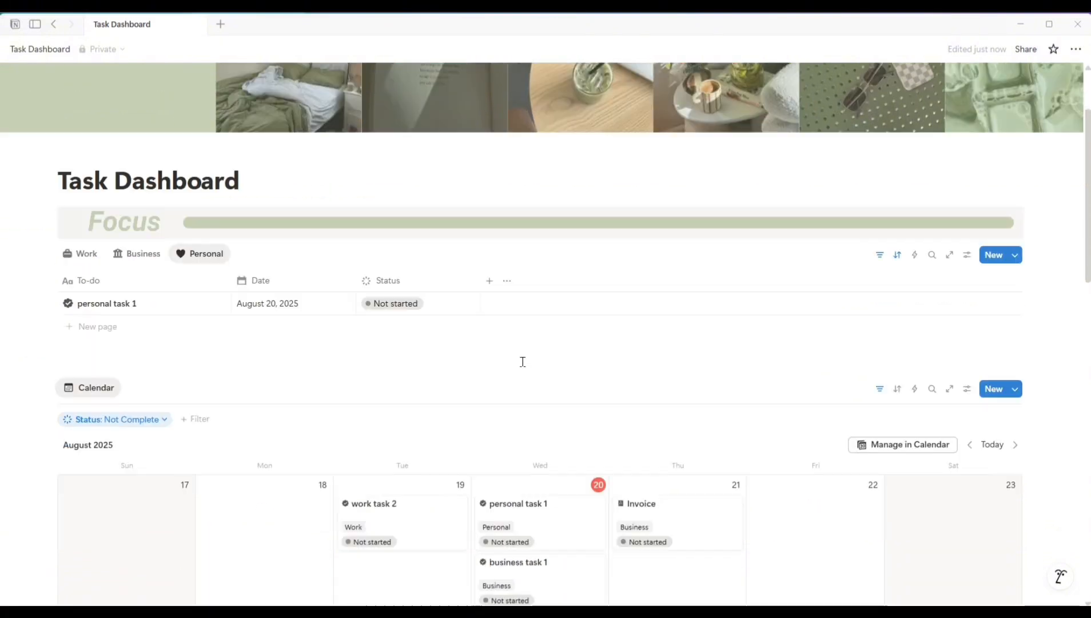
{"action": "left_click", "coordinate": [112, 340]}
{"action": "scroll", "coordinate": [458, 380], "scroll_direction": "down", "scroll_amount": 3}
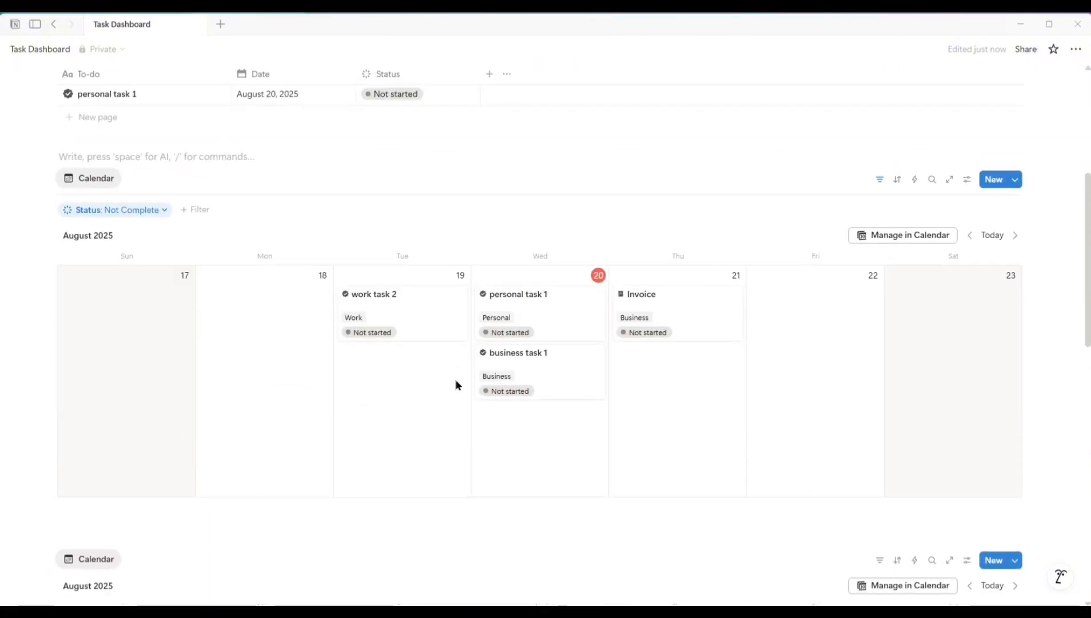
{"action": "scroll", "coordinate": [205, 334], "scroll_direction": "up", "scroll_amount": 3}
{"action": "type", "text": "/image"}
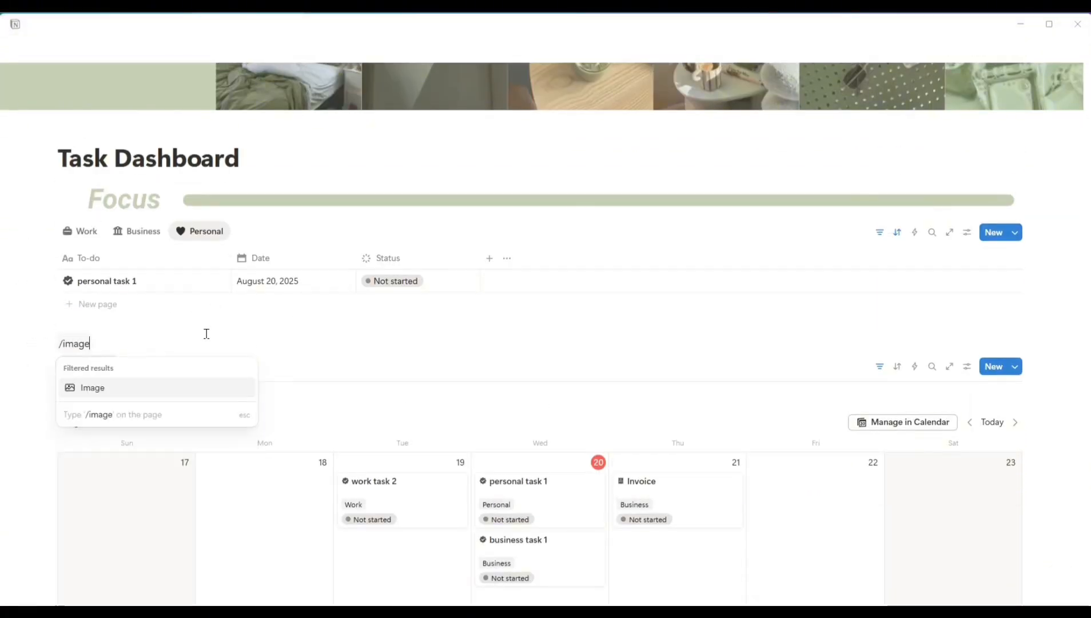
{"action": "key", "text": "Return"}
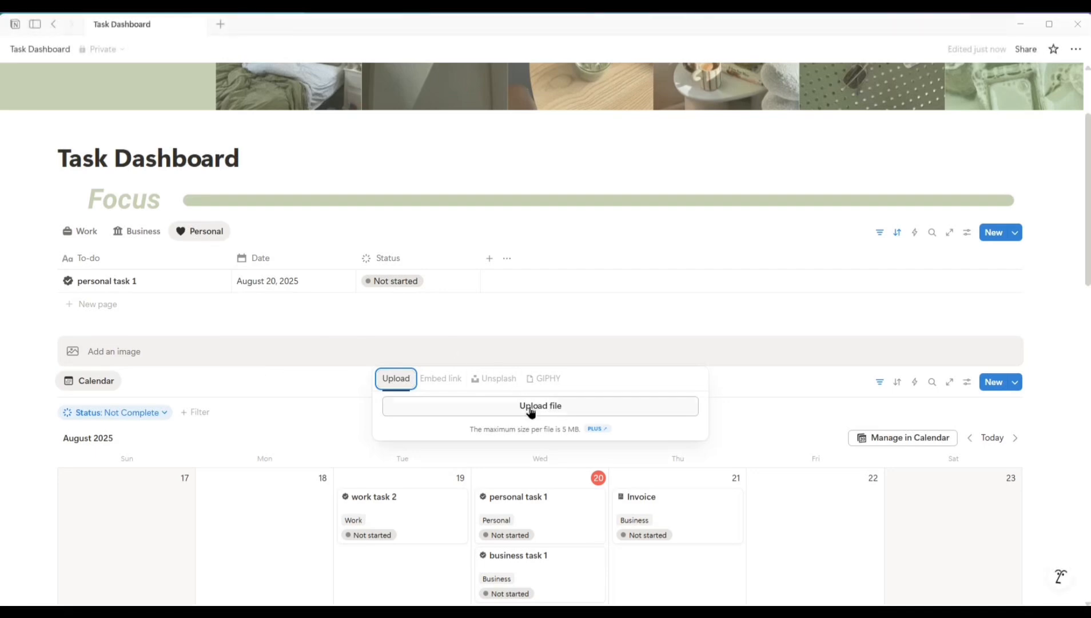
{"action": "left_click", "coordinate": [548, 407]}
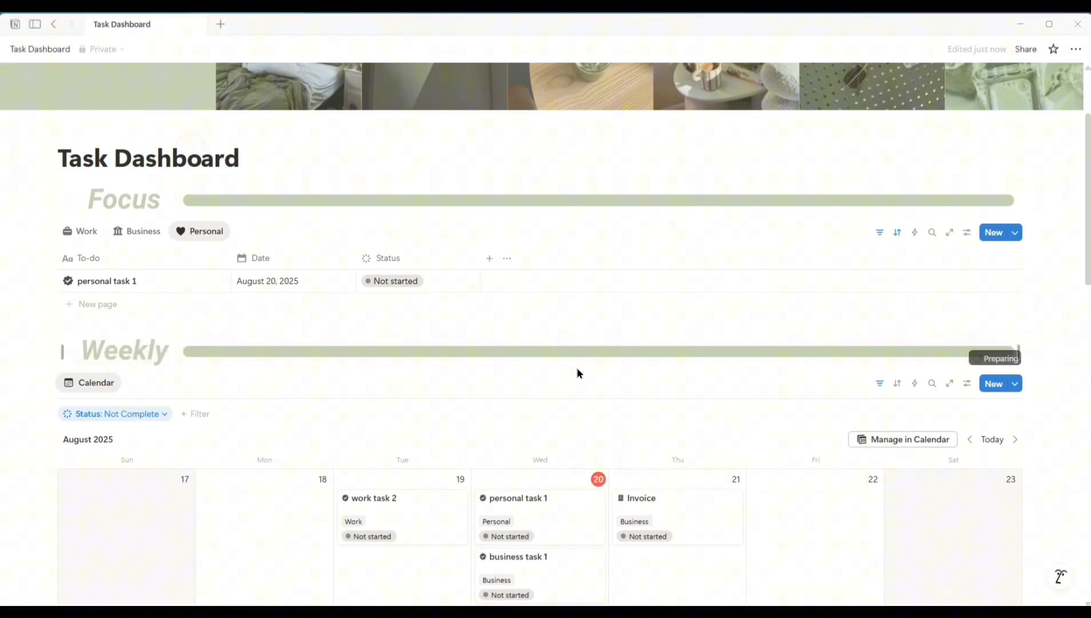
Insert an image block above the monthly calendar and upload the Monthly banner into it
{"action": "scroll", "coordinate": [576, 370], "scroll_direction": "down", "scroll_amount": 6}
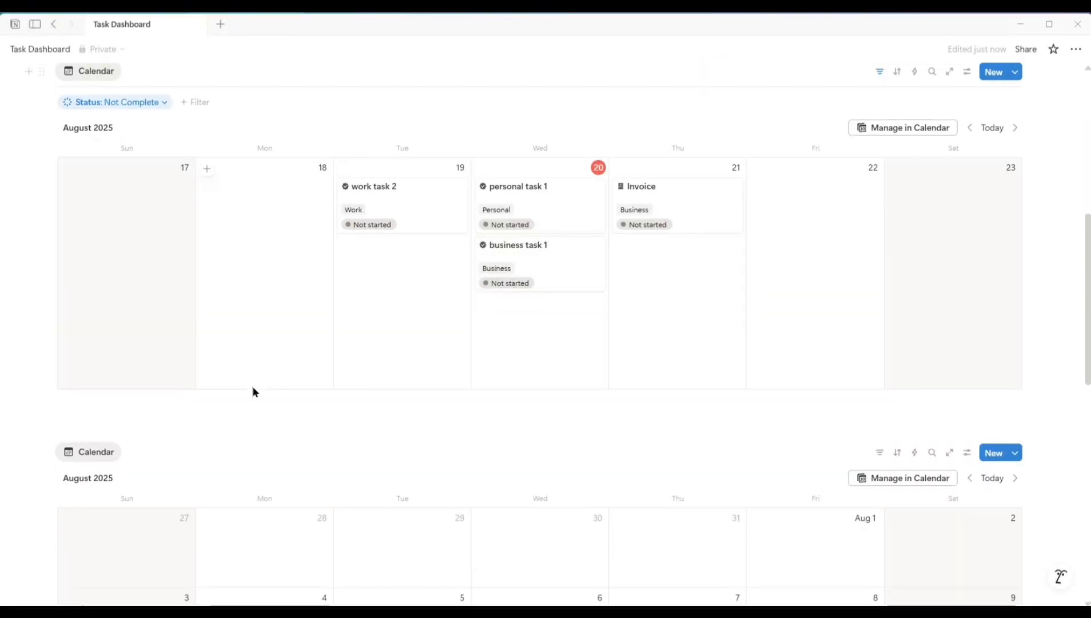
{"action": "left_click", "coordinate": [161, 366]}
{"action": "type", "text": "/image"}
{"action": "key", "text": "Return"}
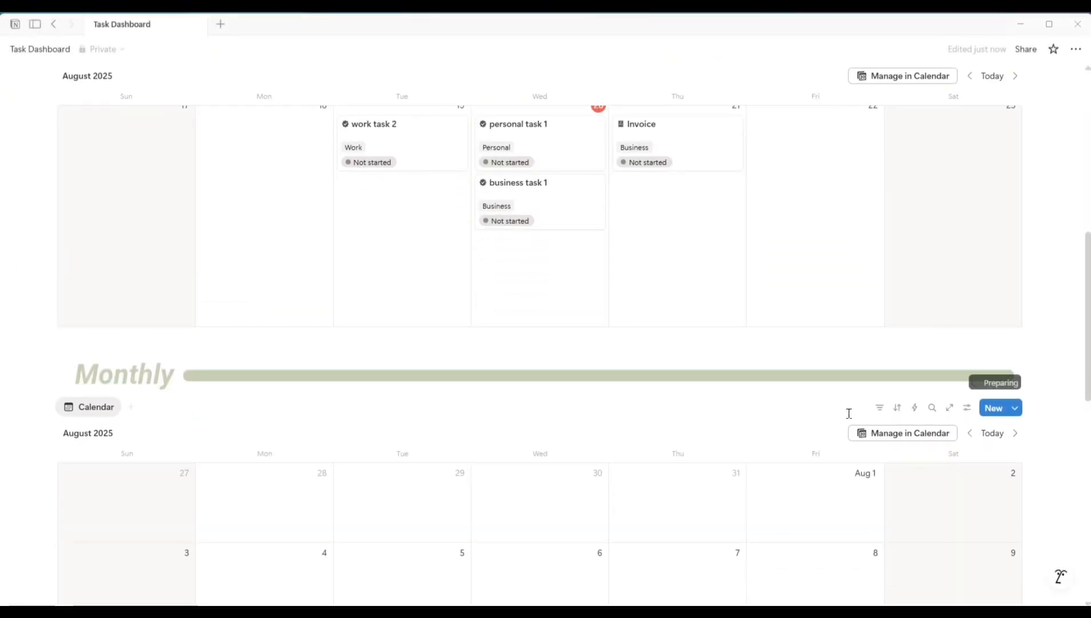
Add a page icon above the Task Dashboard title and set it to the solid sun from the icon set
{"action": "scroll", "coordinate": [849, 413], "scroll_direction": "down", "scroll_amount": 4}
{"action": "scroll", "coordinate": [850, 419], "scroll_direction": "up", "scroll_amount": 12}
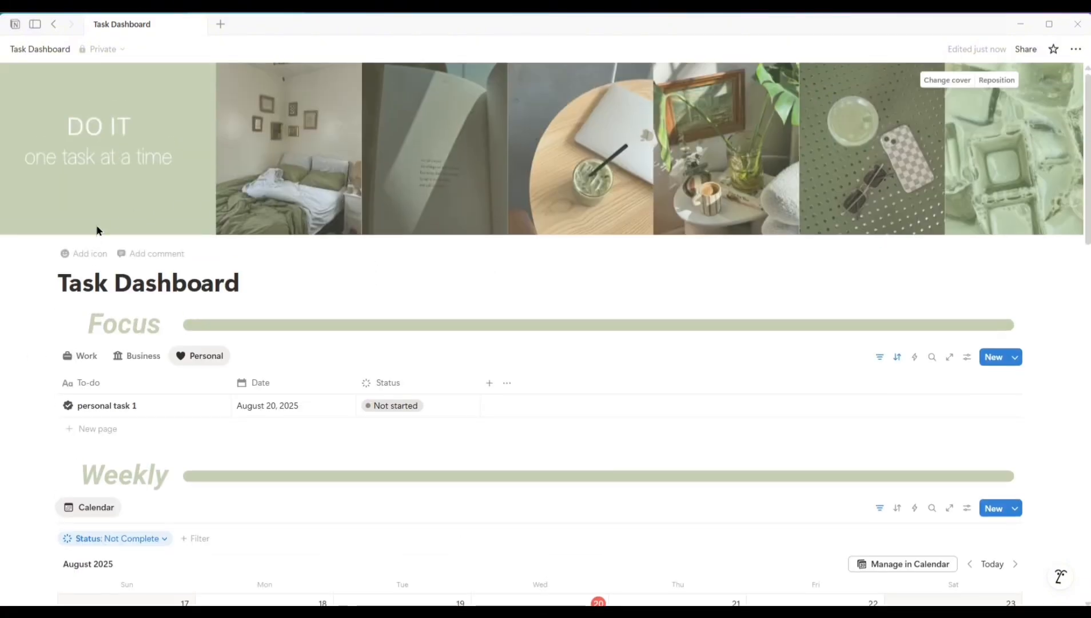
{"action": "left_click", "coordinate": [84, 253]}
{"action": "left_click", "coordinate": [86, 252]}
{"action": "left_click", "coordinate": [60, 275]}
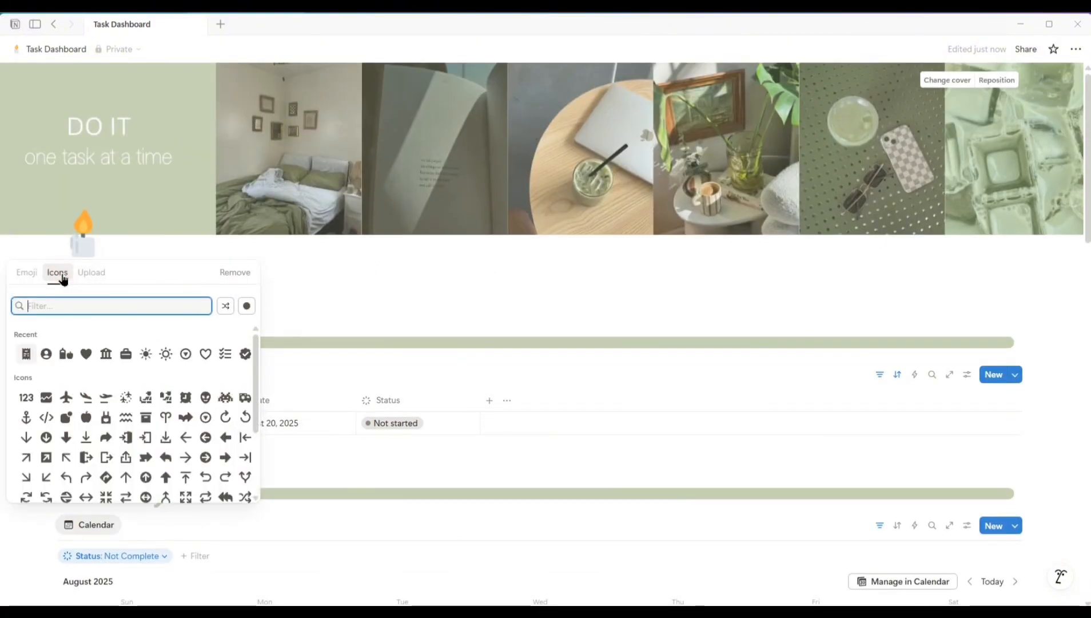
{"action": "left_click", "coordinate": [146, 355]}
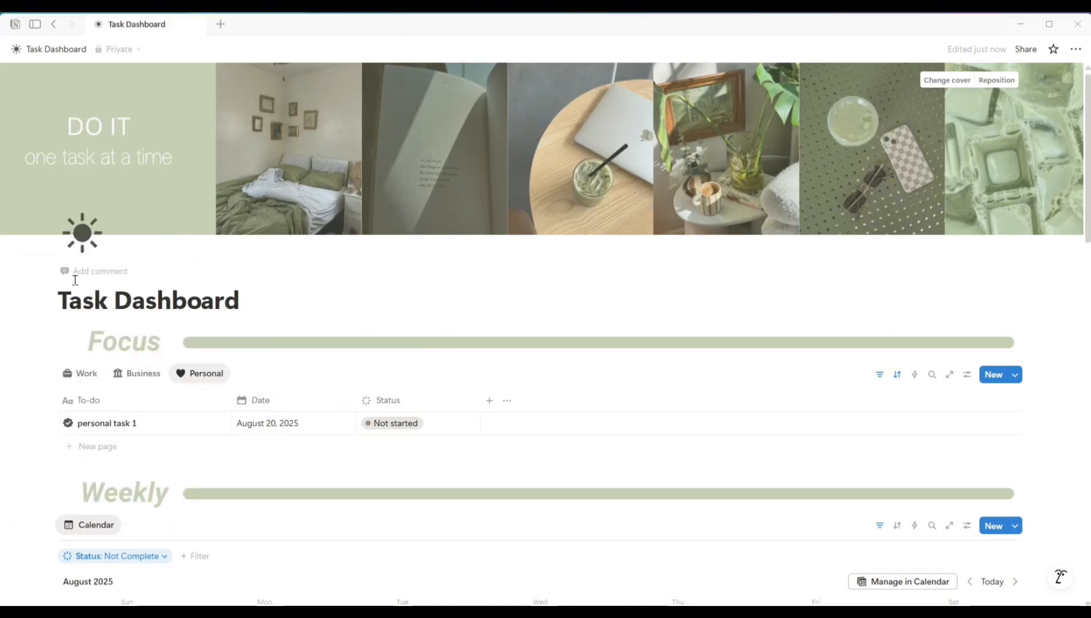
Customize the Task Dashboard page by turning off page discussions
{"action": "left_click", "coordinate": [1076, 51]}
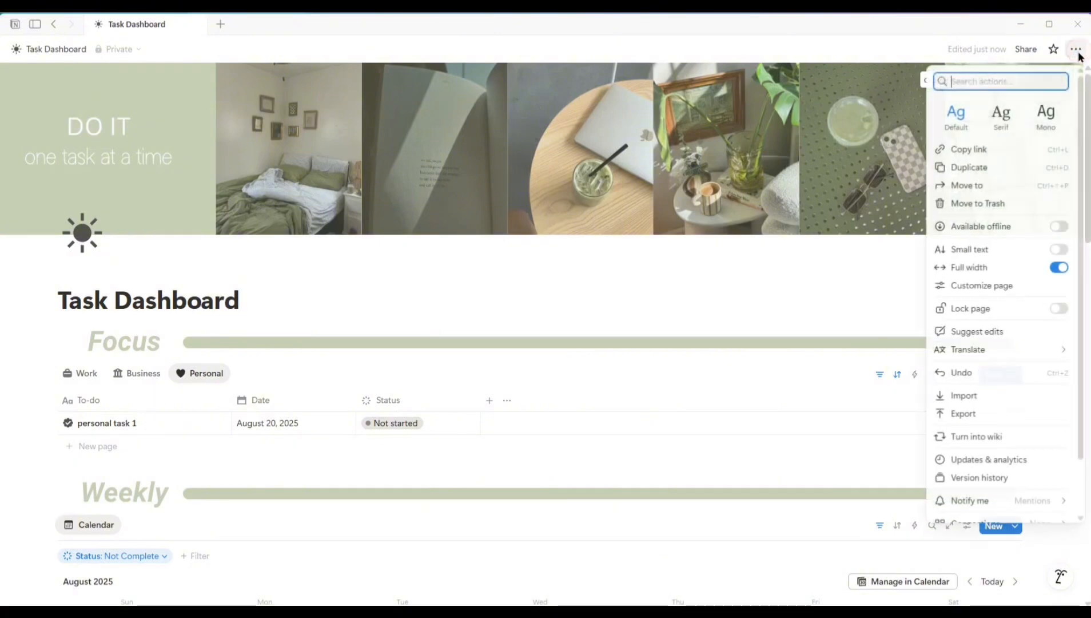
{"action": "left_click", "coordinate": [989, 285]}
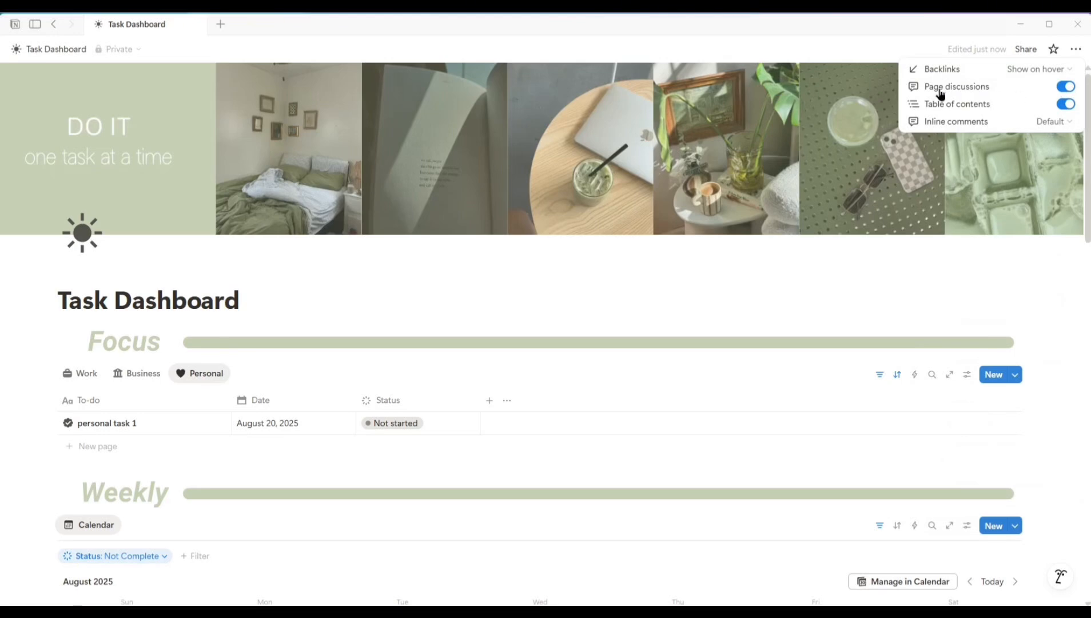
{"action": "left_click", "coordinate": [1062, 89]}
{"action": "left_click", "coordinate": [597, 270]}
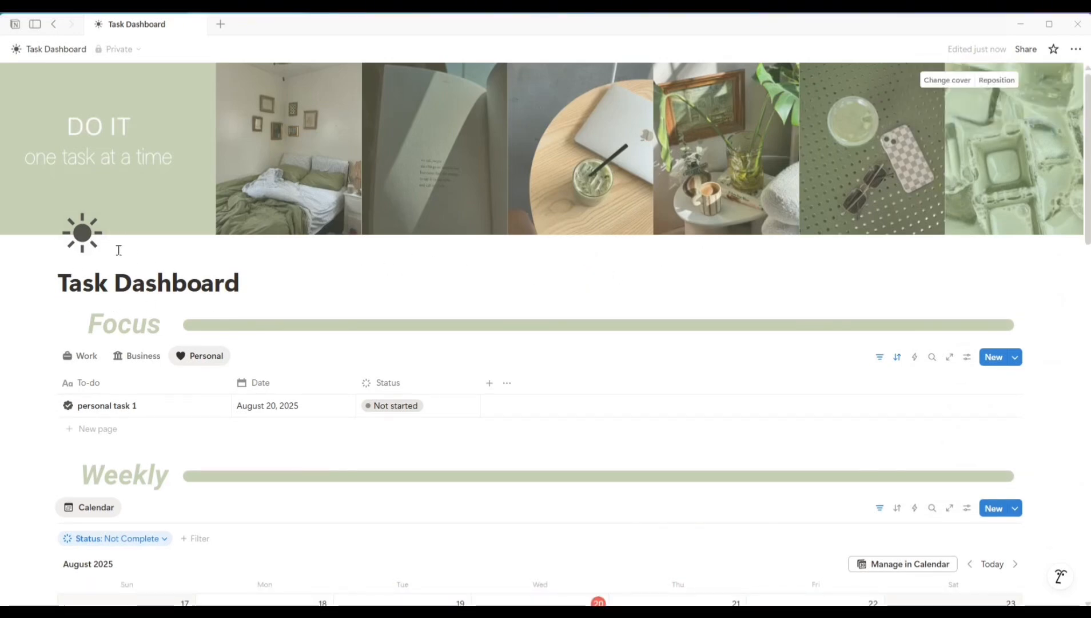
Cycle through the Focus table's Work, Personal and Business views, return to Work and hide its vertical lines
{"action": "left_click", "coordinate": [76, 355]}
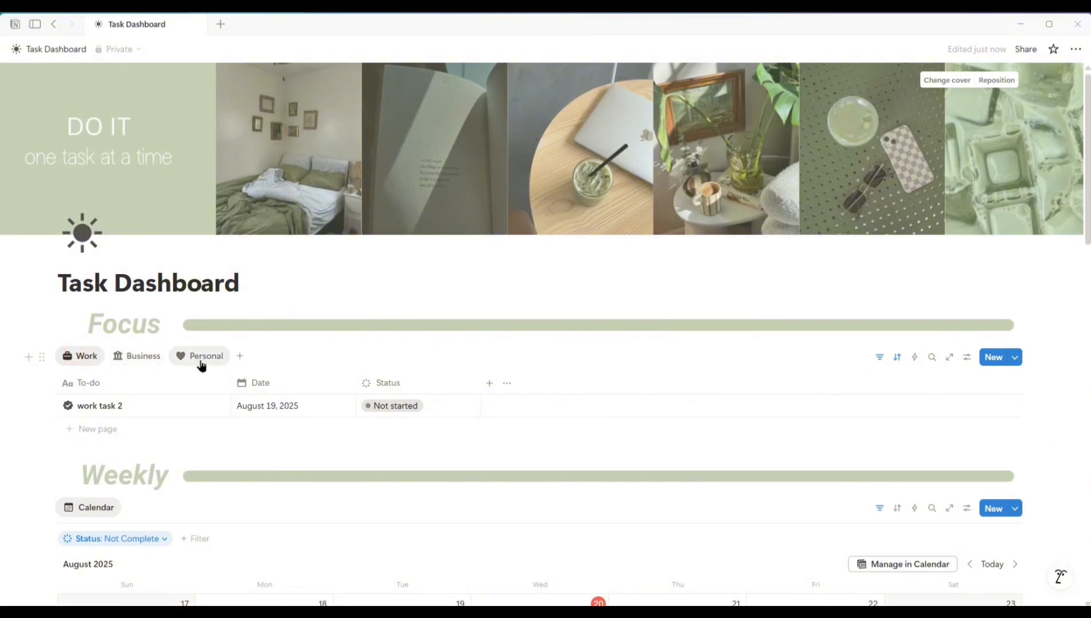
{"action": "left_click", "coordinate": [202, 358]}
{"action": "left_click", "coordinate": [129, 358]}
{"action": "left_click", "coordinate": [77, 358]}
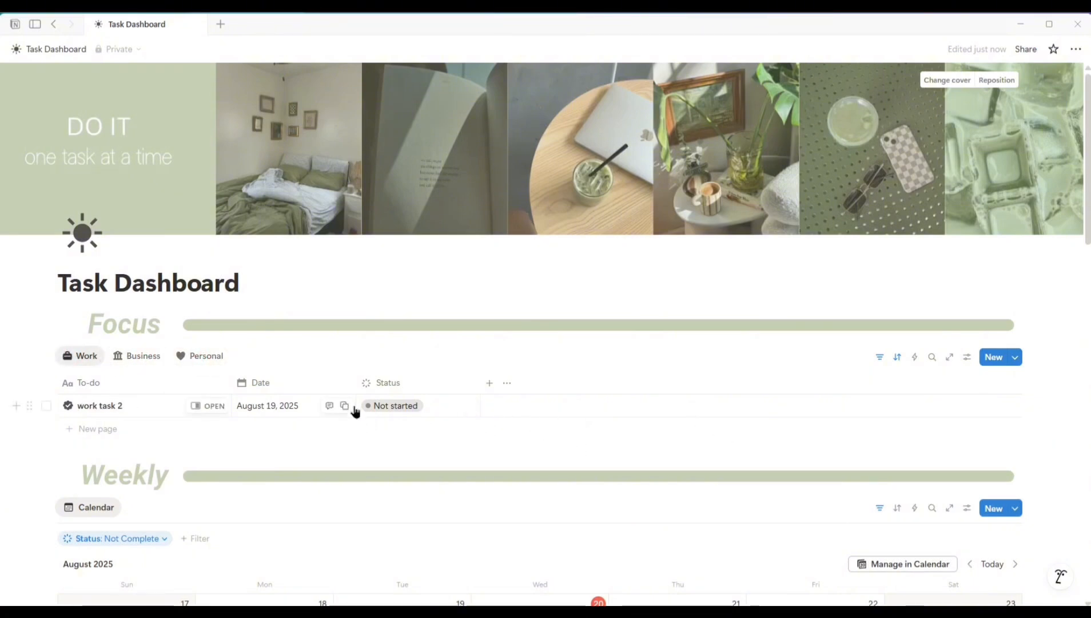
{"action": "left_click", "coordinate": [967, 357]}
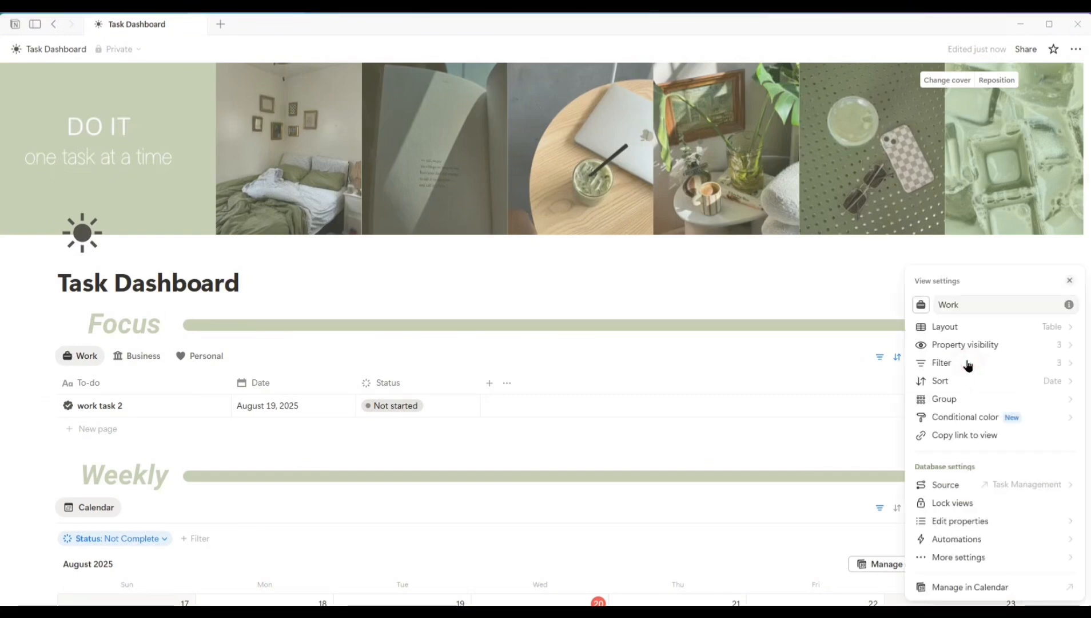
{"action": "left_click", "coordinate": [1011, 330]}
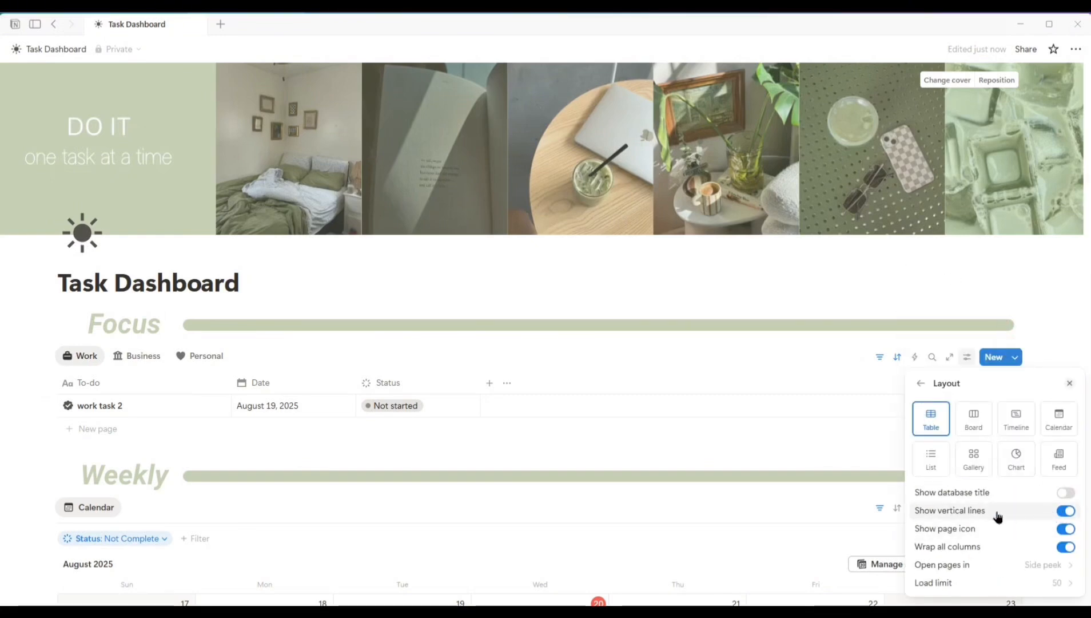
{"action": "left_click", "coordinate": [1062, 512]}
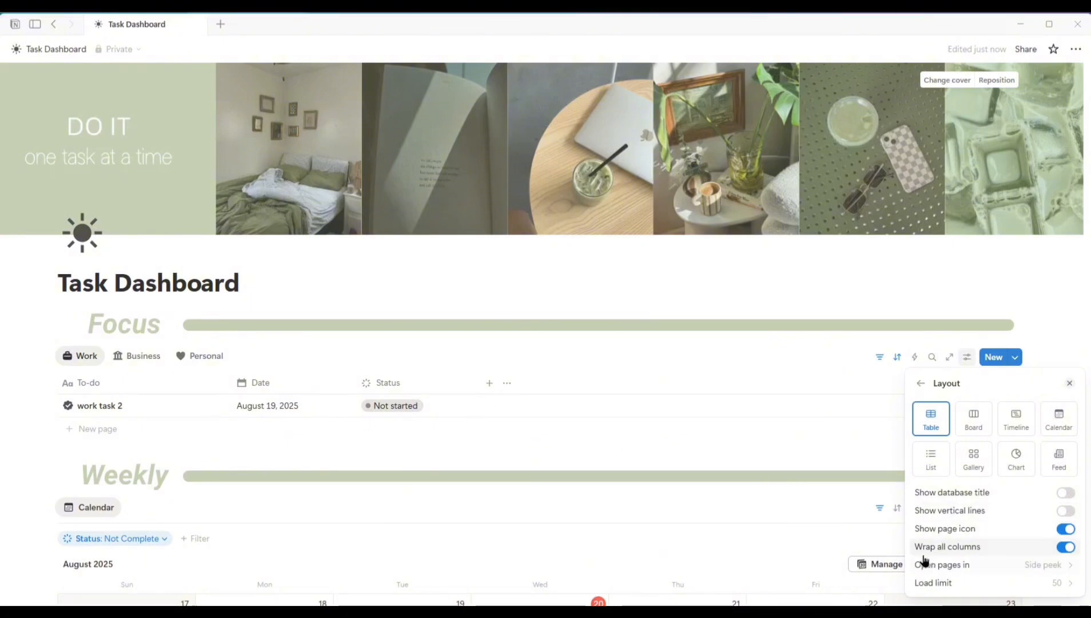
{"action": "left_click", "coordinate": [1067, 548]}
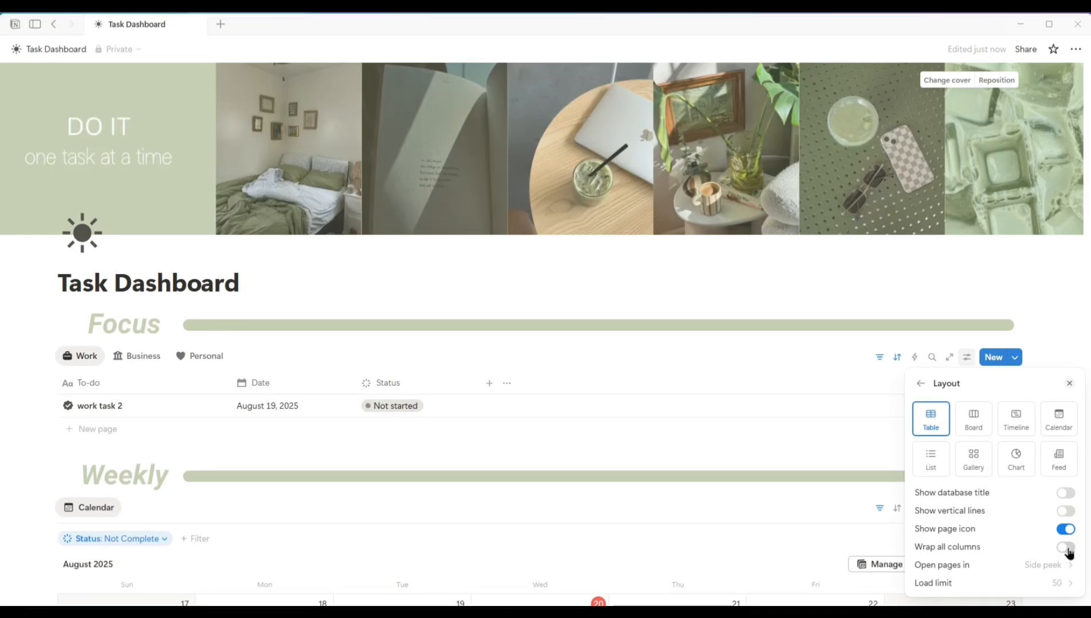
{"action": "left_click", "coordinate": [1067, 548]}
{"action": "left_click", "coordinate": [377, 337]}
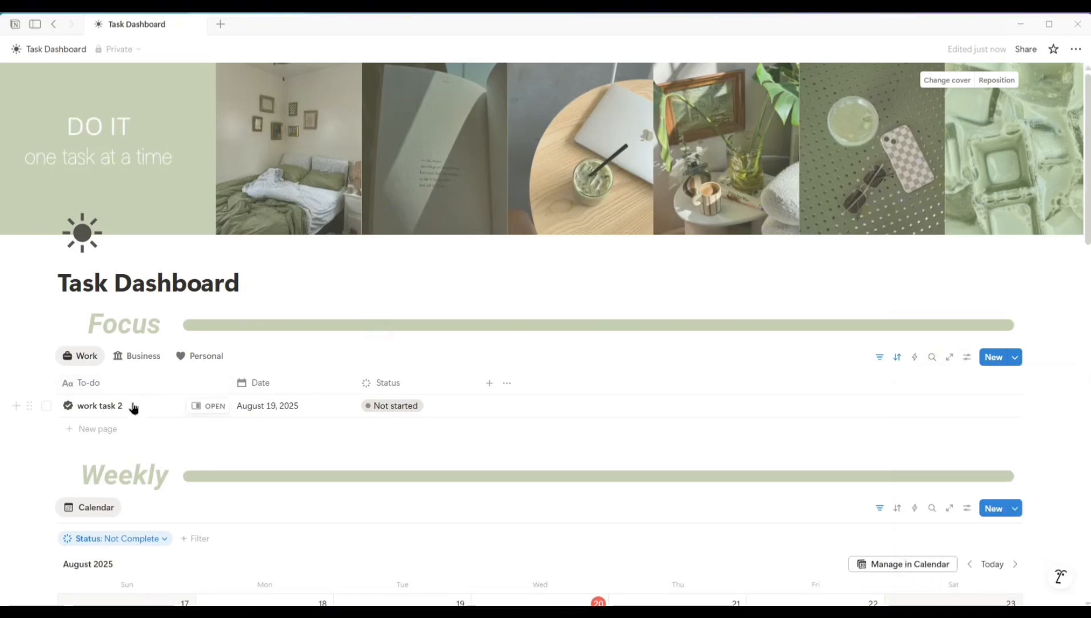
Append a long string of filler letters to the name of work task 2 in the Focus table
{"action": "left_click", "coordinate": [140, 408]}
{"action": "type", "text": "mfn"}
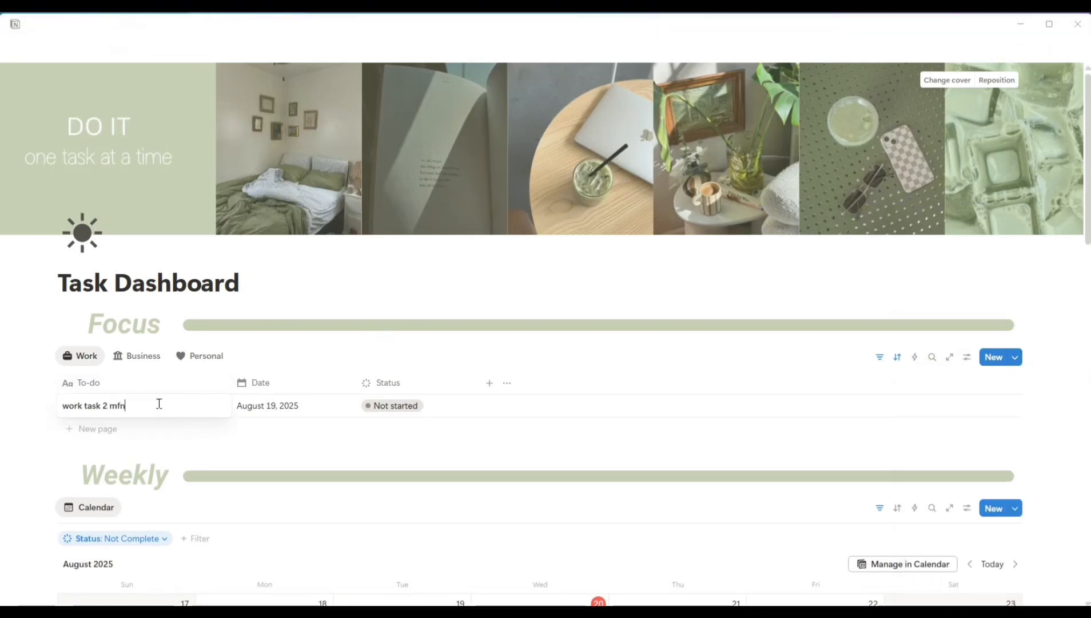
{"action": "type", "text": "aslnfmlasnflkasndfkjasnflkasnkfnsaklfbslaflska"}
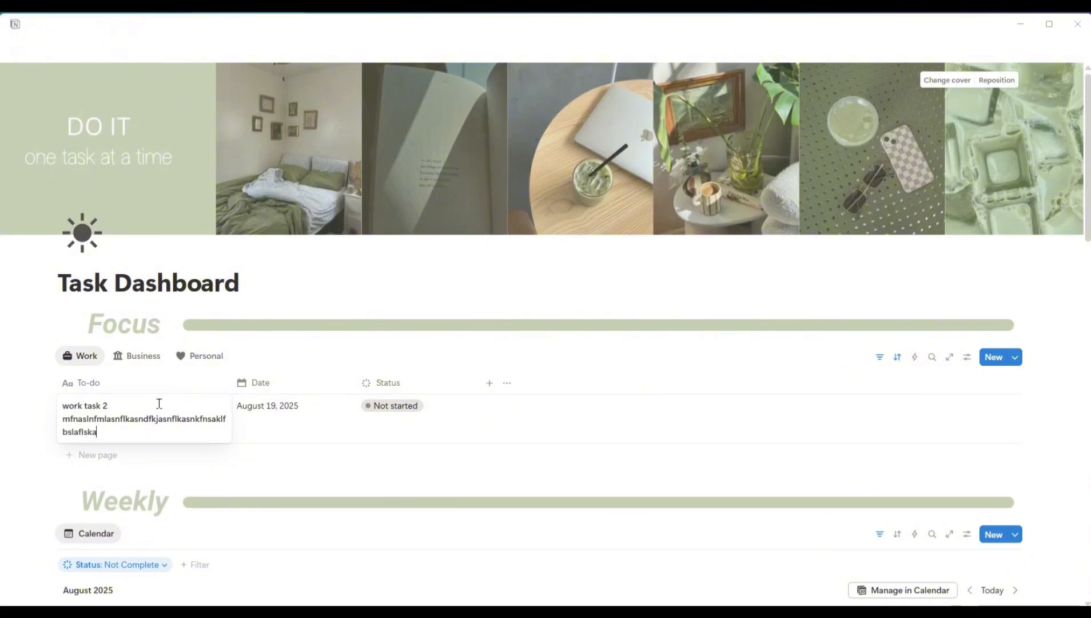
{"action": "type", "text": "jf;skaf"}
{"action": "key", "text": "Escape"}
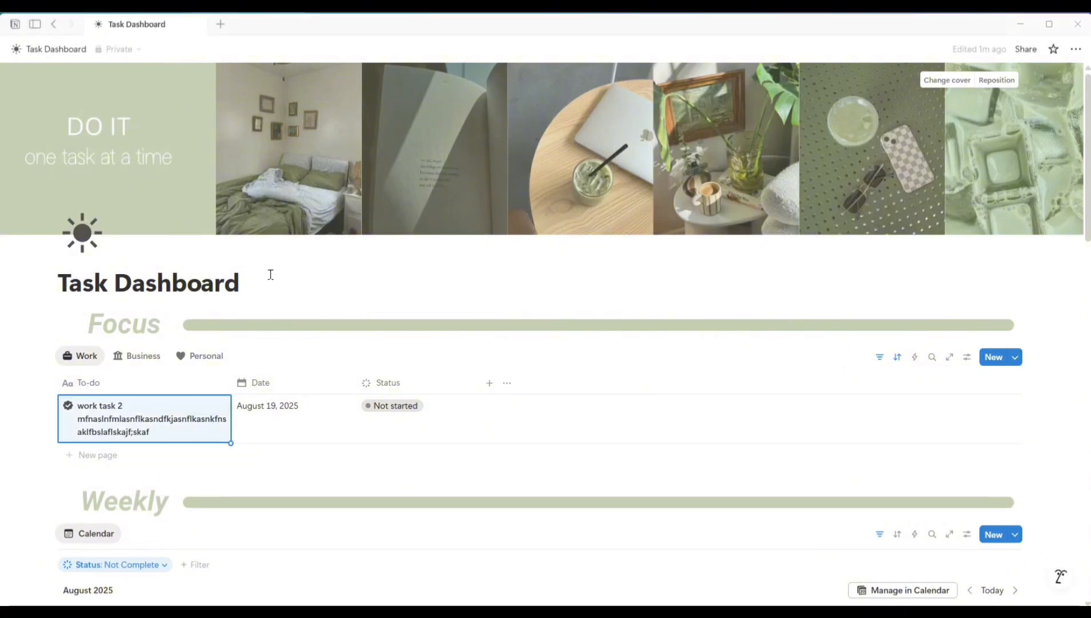
{"action": "left_click", "coordinate": [271, 275]}
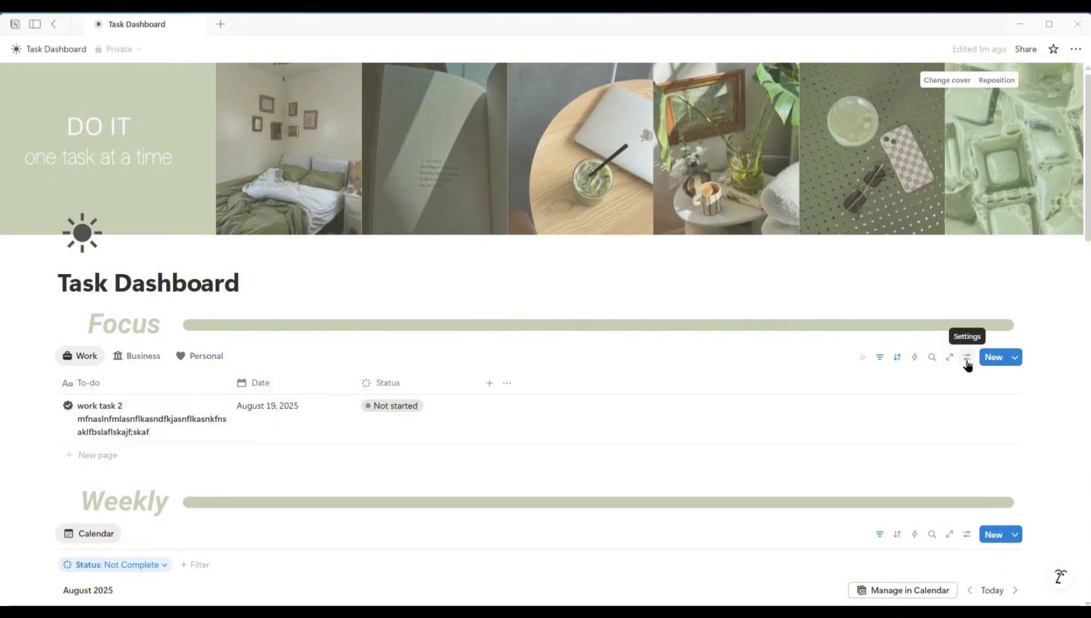
Turn off wrapping of all columns in the Focus table's Work view layout
{"action": "left_click", "coordinate": [968, 360]}
{"action": "left_click", "coordinate": [1034, 333]}
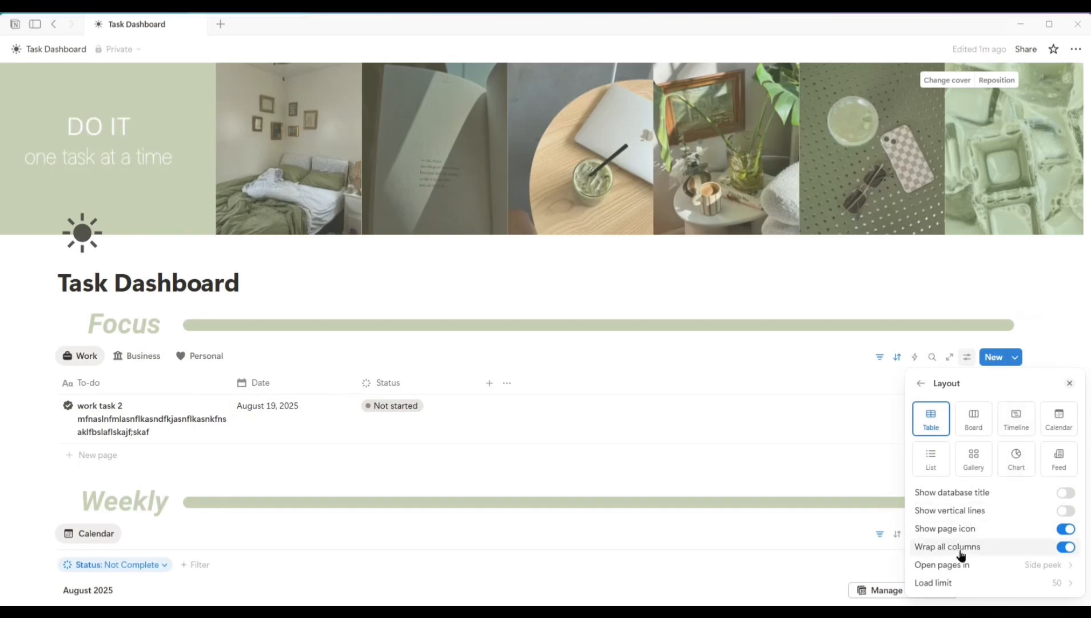
{"action": "left_click", "coordinate": [1067, 547]}
{"action": "left_click", "coordinate": [175, 438]}
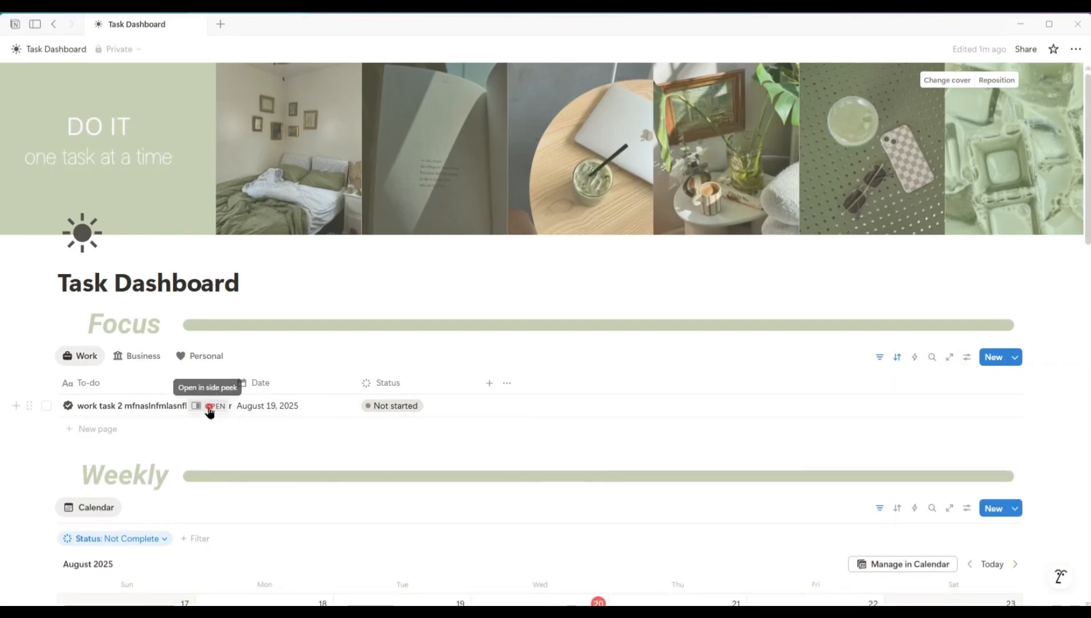
Open the work task 2 page in side peek, delete the filler letters from its title and close it
{"action": "left_click", "coordinate": [211, 407]}
{"action": "left_click_drag", "start_coordinate": [682, 173], "coordinate": [591, 150]}
{"action": "key", "text": "BackSpace"}
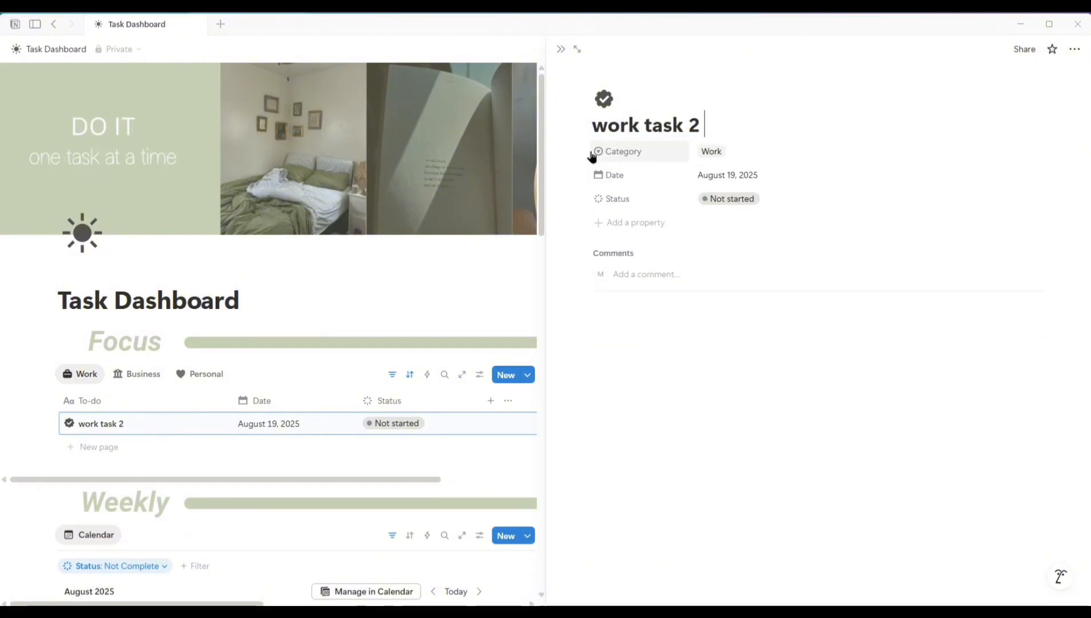
{"action": "left_click", "coordinate": [560, 49]}
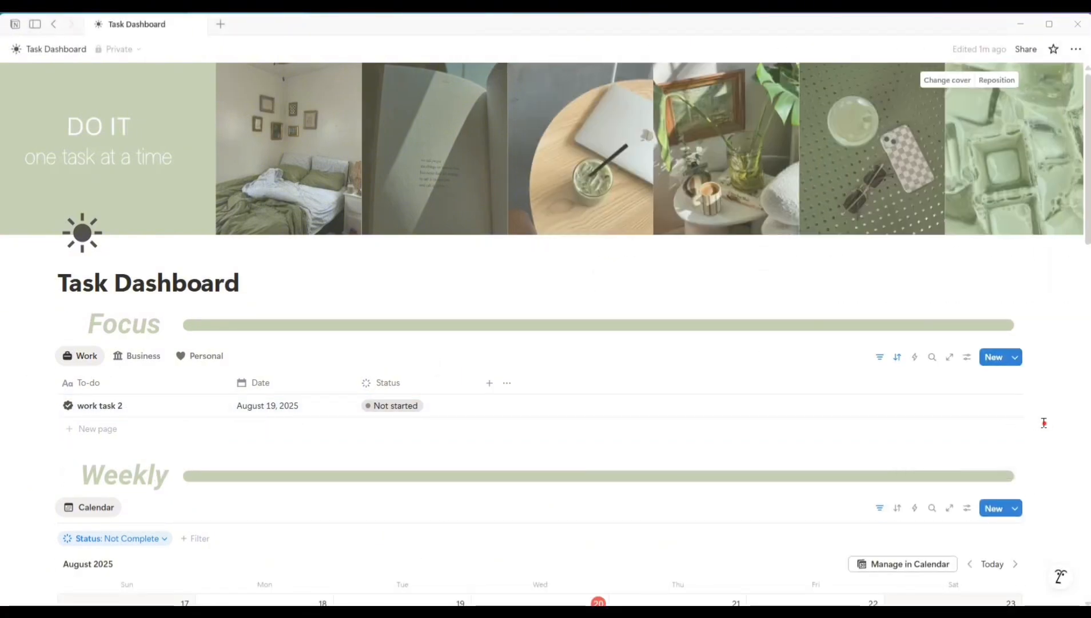
{"action": "left_click_drag", "start_coordinate": [1044, 421], "coordinate": [998, 403]}
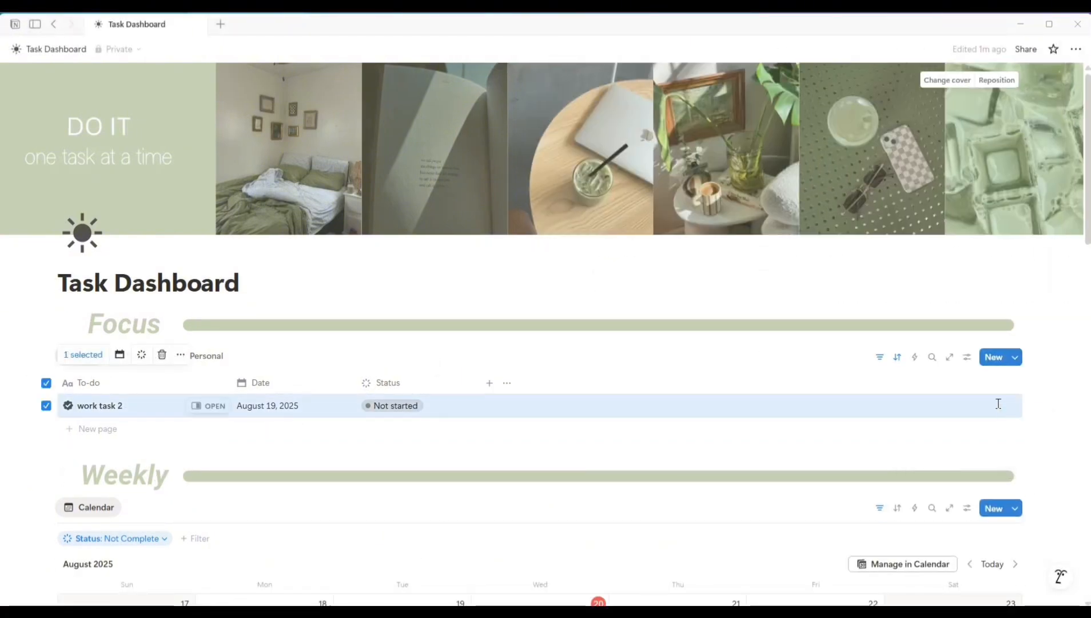
{"action": "left_click", "coordinate": [563, 340]}
{"action": "left_click", "coordinate": [543, 285]}
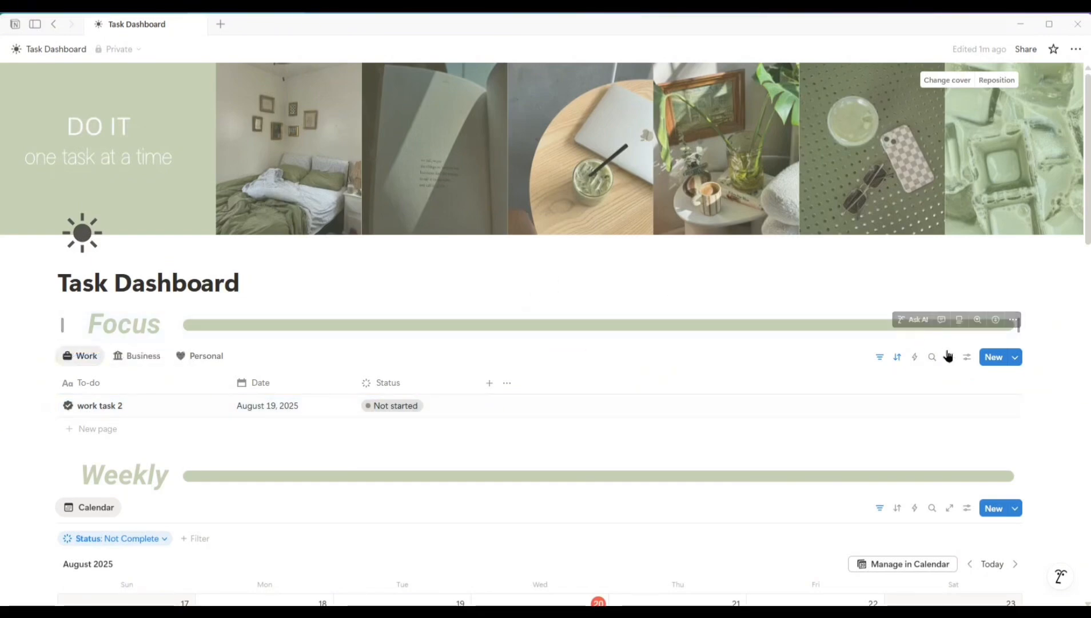
Change the layout of the Focus section's Work view to Board
{"action": "left_click", "coordinate": [967, 357]}
{"action": "left_click", "coordinate": [1033, 326]}
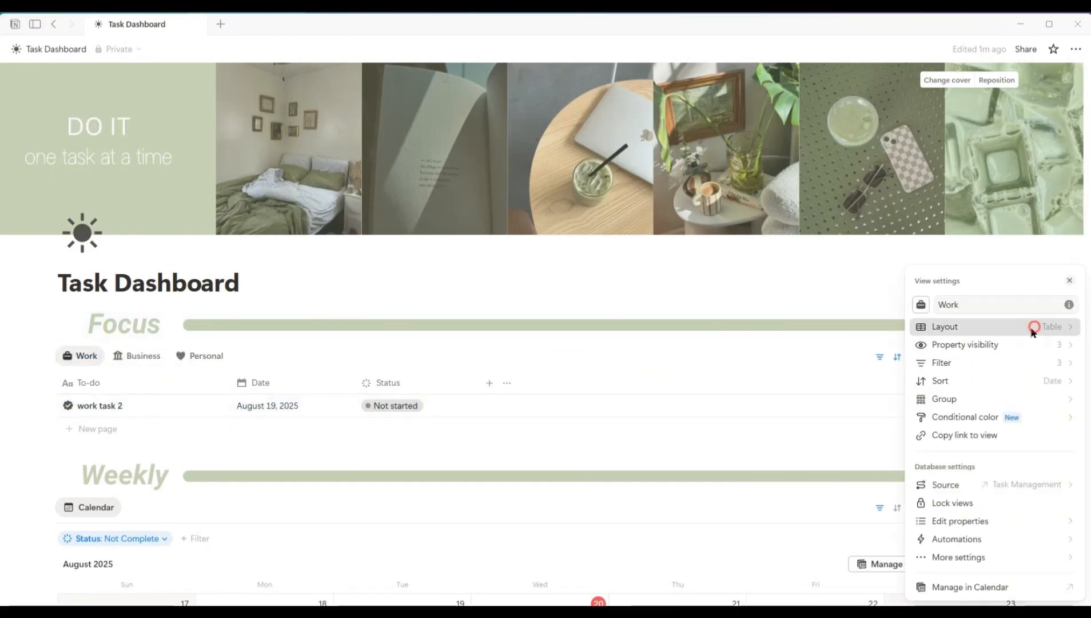
{"action": "left_click", "coordinate": [974, 421]}
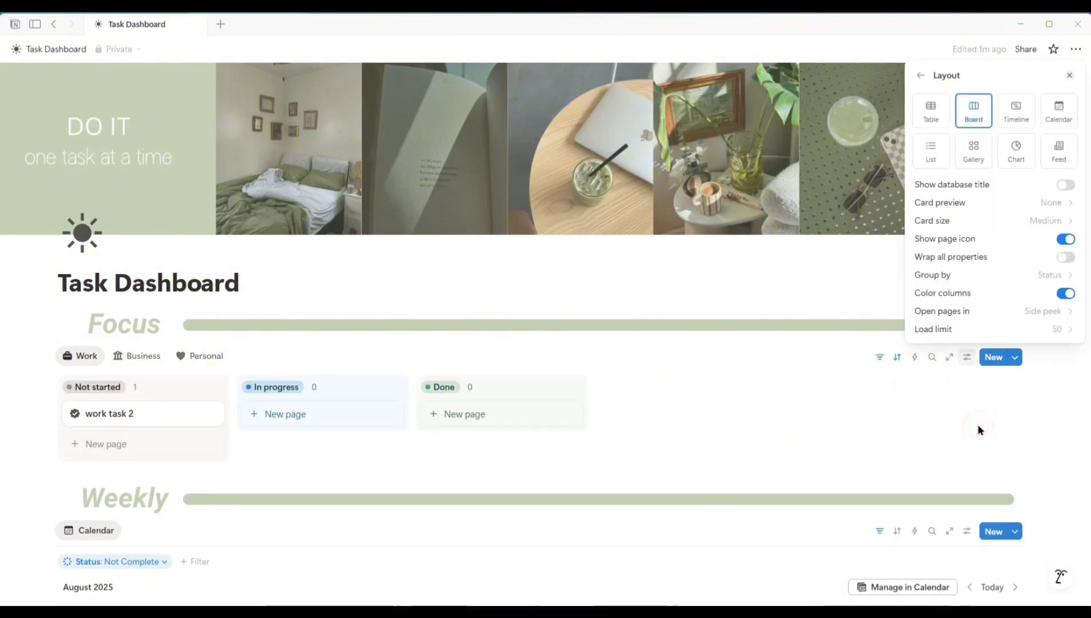
{"action": "left_click", "coordinate": [516, 353]}
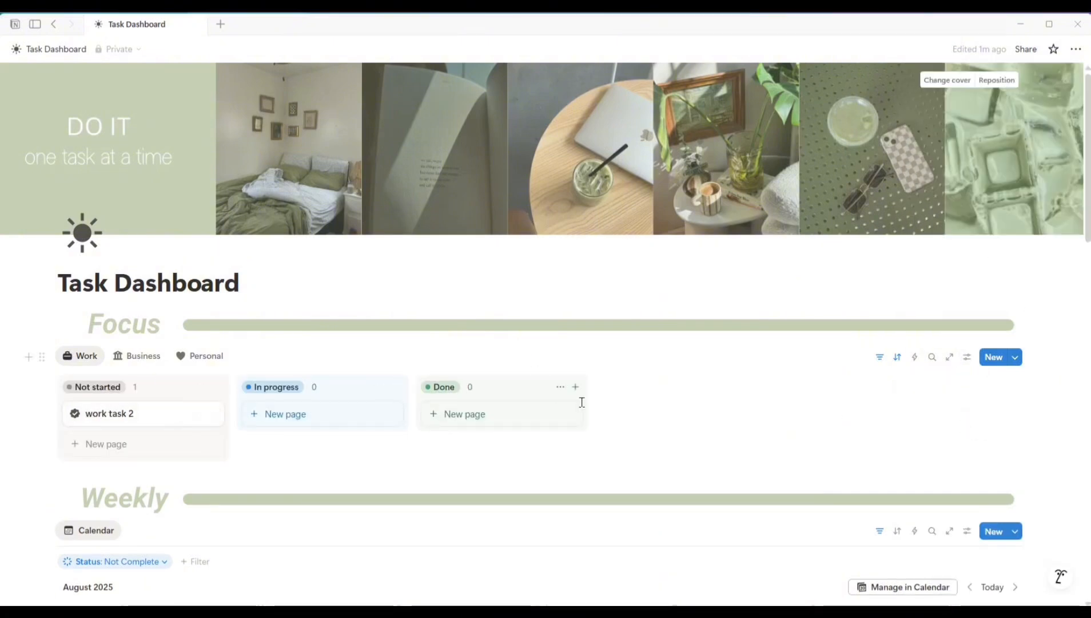
Show the Date and Category properties on the Work board's cards
{"action": "mouse_move", "coordinate": [95, 426]}
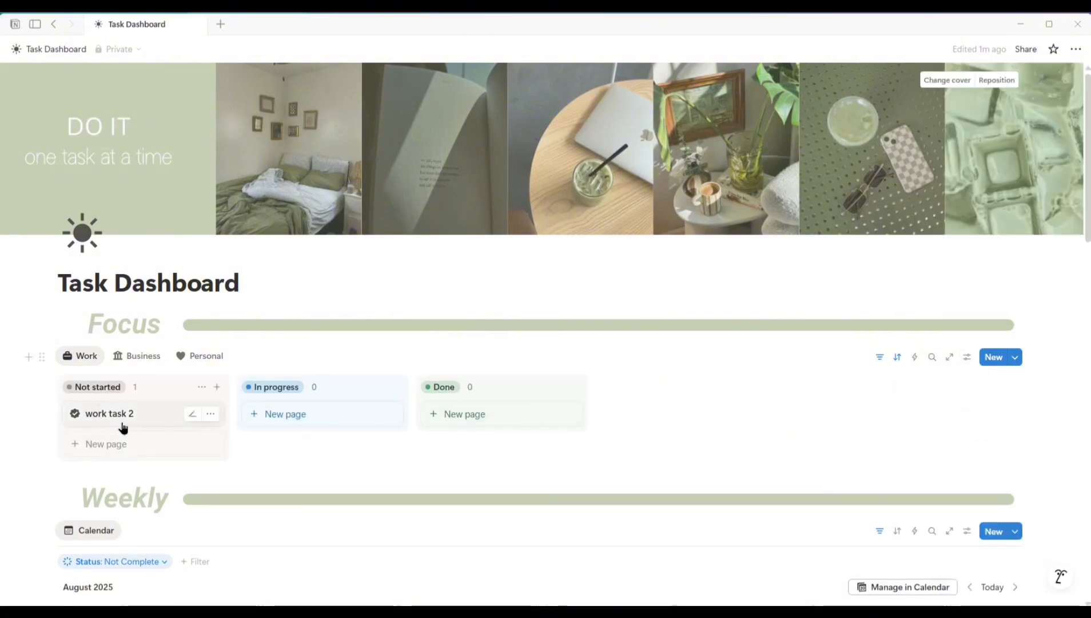
{"action": "left_click", "coordinate": [967, 356]}
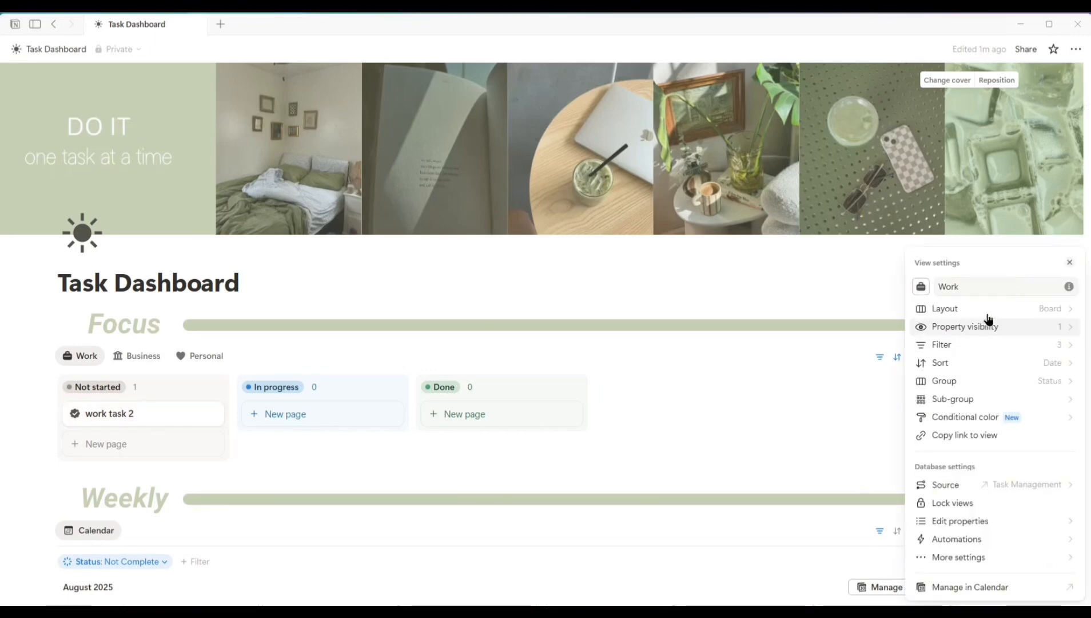
{"action": "left_click", "coordinate": [1023, 331]}
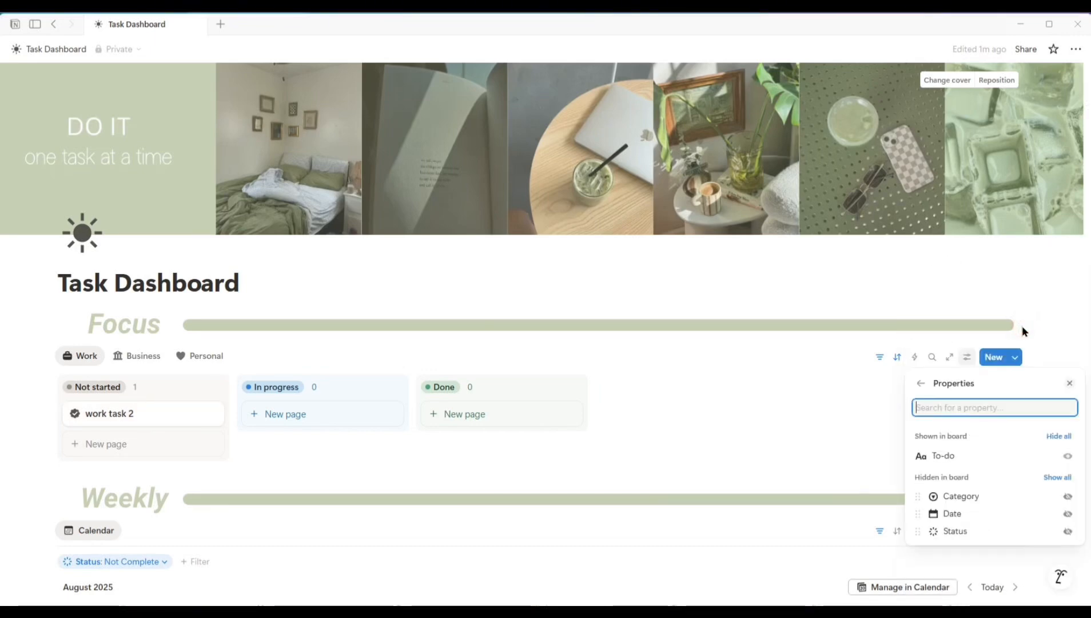
{"action": "left_click", "coordinate": [1067, 514]}
{"action": "left_click", "coordinate": [1067, 513]}
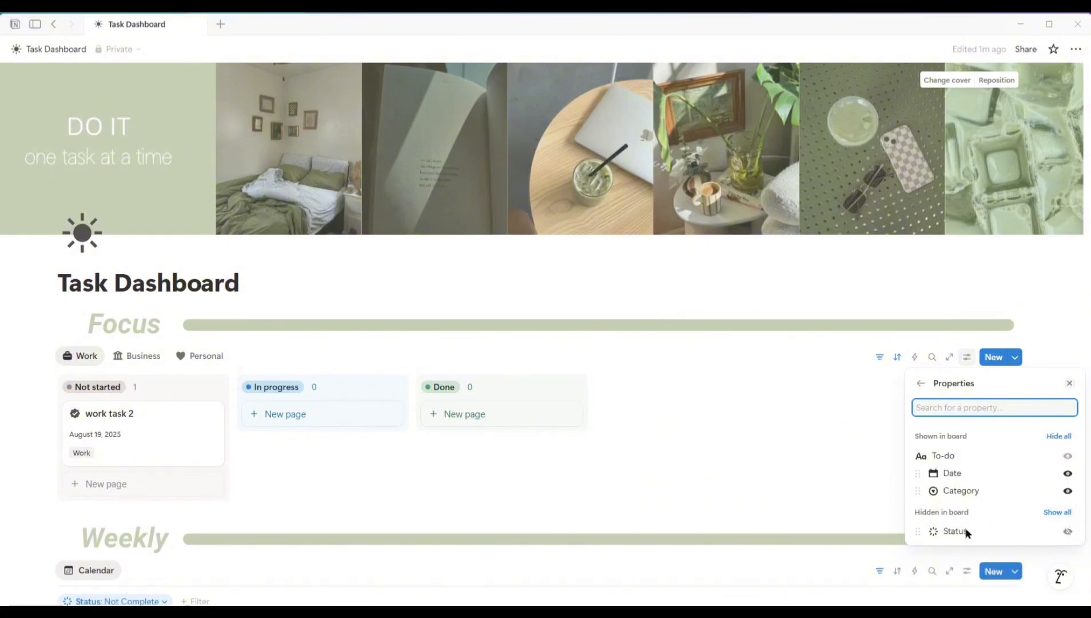
{"action": "left_click", "coordinate": [589, 304]}
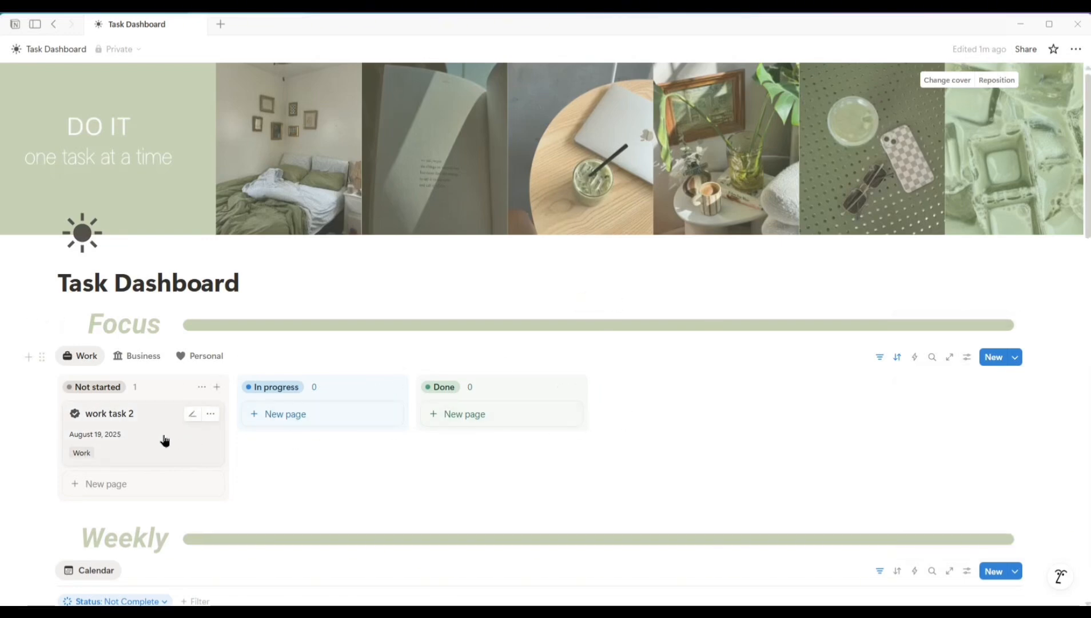
Move the work task 2 card to In progress on the Work board, try moving it to Done and undo that last move
{"action": "left_click_drag", "start_coordinate": [164, 439], "coordinate": [342, 436]}
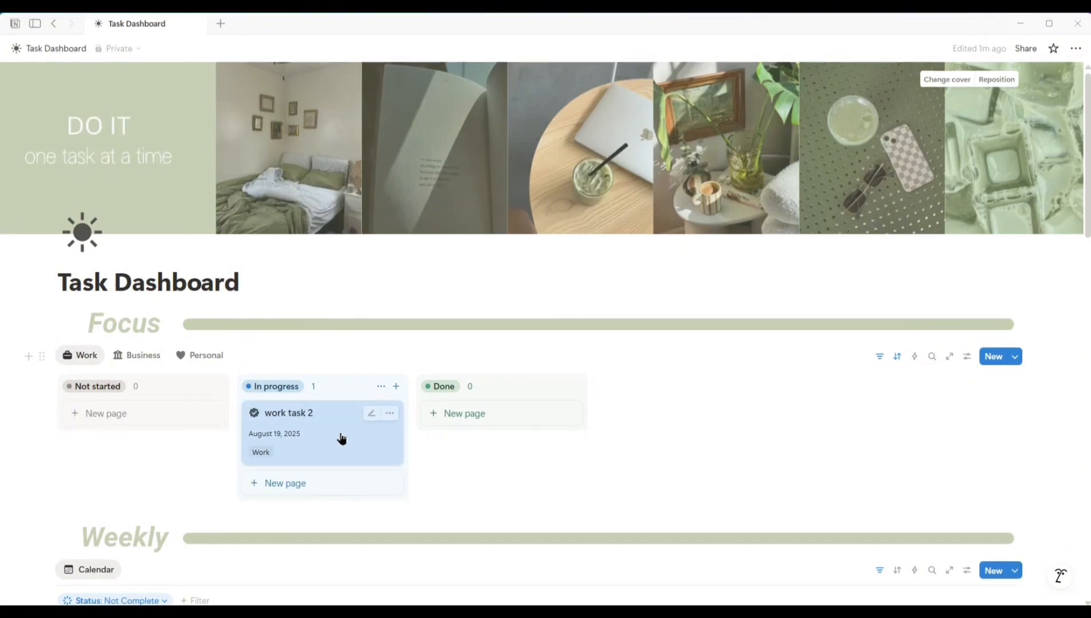
{"action": "left_click_drag", "start_coordinate": [338, 435], "coordinate": [507, 430]}
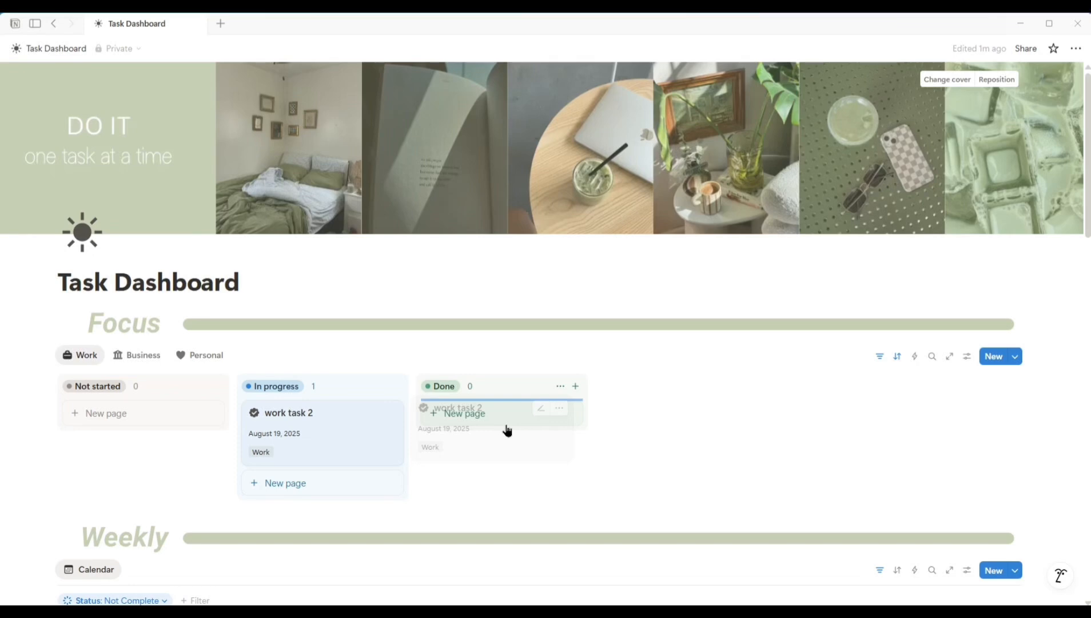
{"action": "mouse_move", "coordinate": [507, 430]}
{"action": "left_mouse_down"}
{"action": "mouse_move", "coordinate": [449, 431]}
{"action": "mouse_move", "coordinate": [518, 425]}
{"action": "left_mouse_up"}
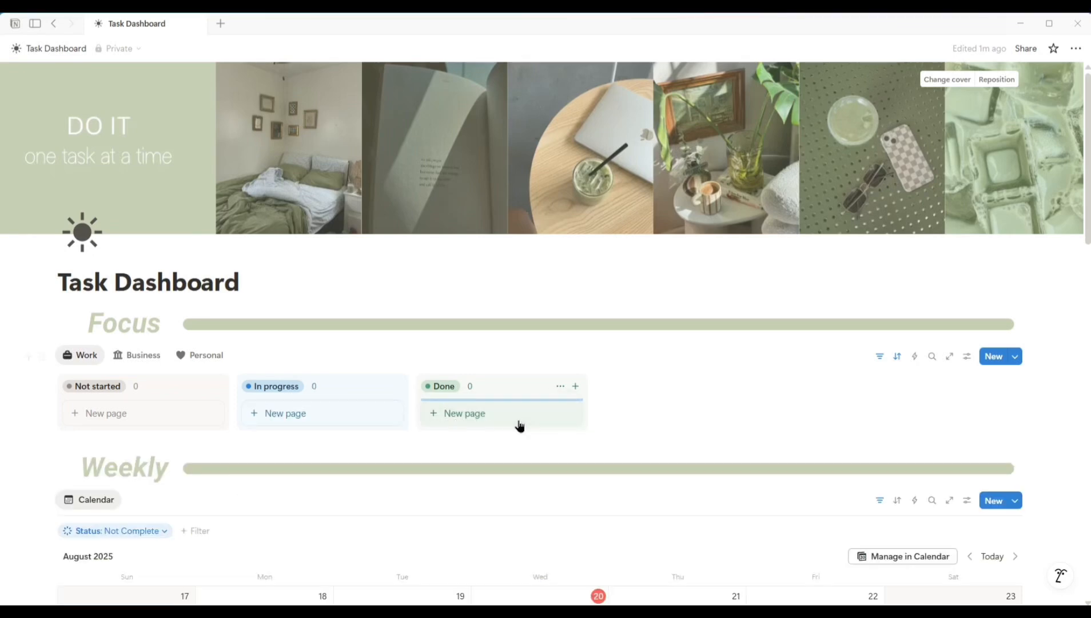
{"action": "key", "text": "ctrl+z"}
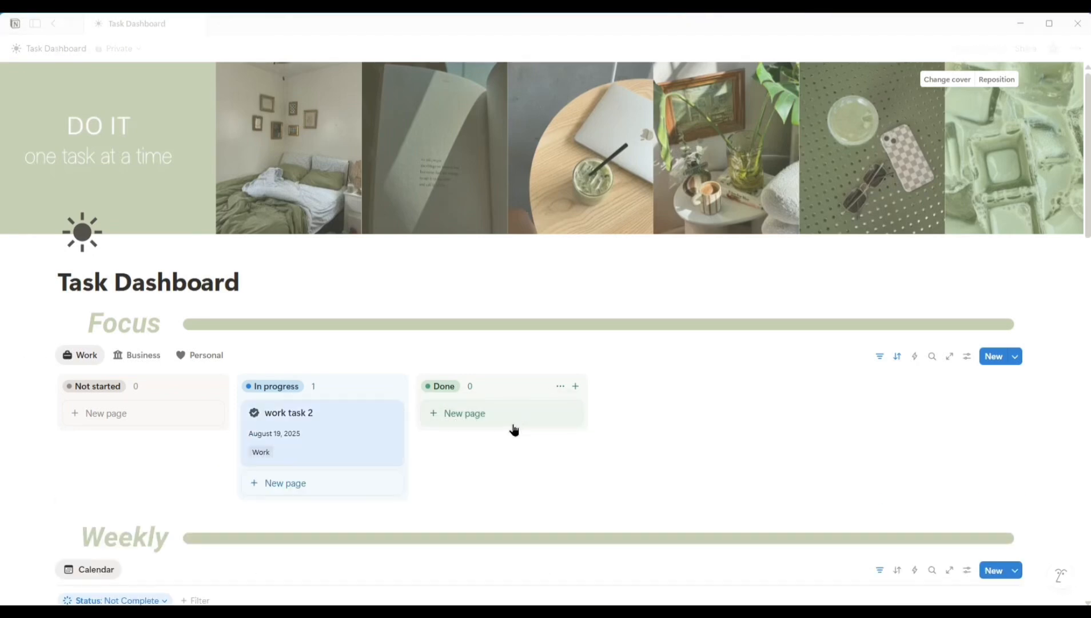
Check how work task 2's status shows in the Monthly and Weekly calendars and on the Focus board
{"action": "scroll", "coordinate": [1056, 396], "scroll_direction": "down", "scroll_amount": 4}
{"action": "scroll", "coordinate": [1056, 395], "scroll_direction": "down", "scroll_amount": 12}
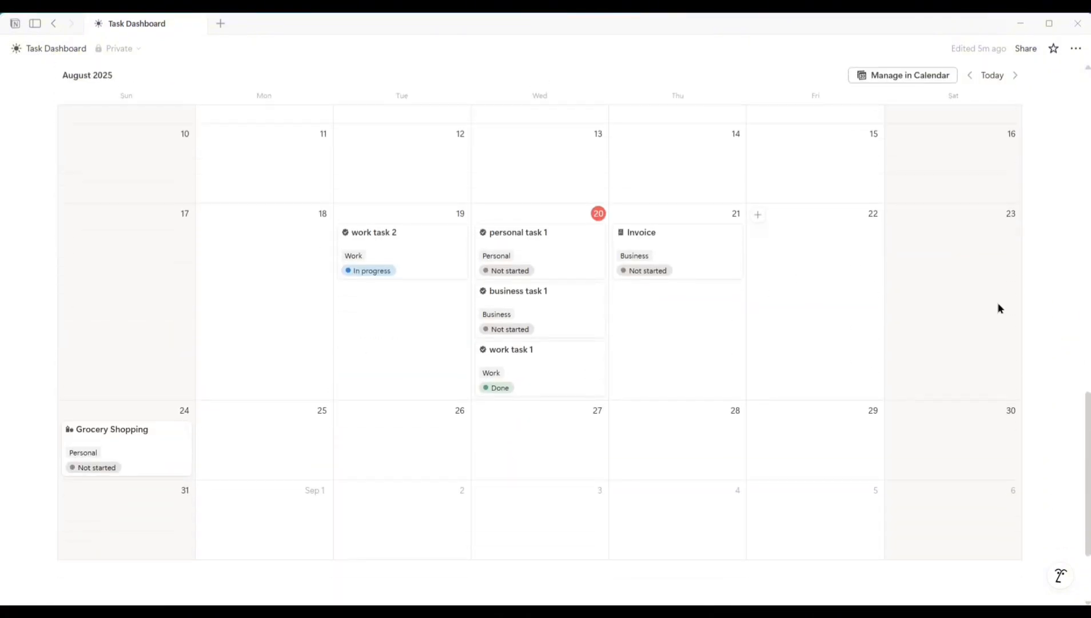
{"action": "scroll", "coordinate": [523, 416], "scroll_direction": "up", "scroll_amount": 1}
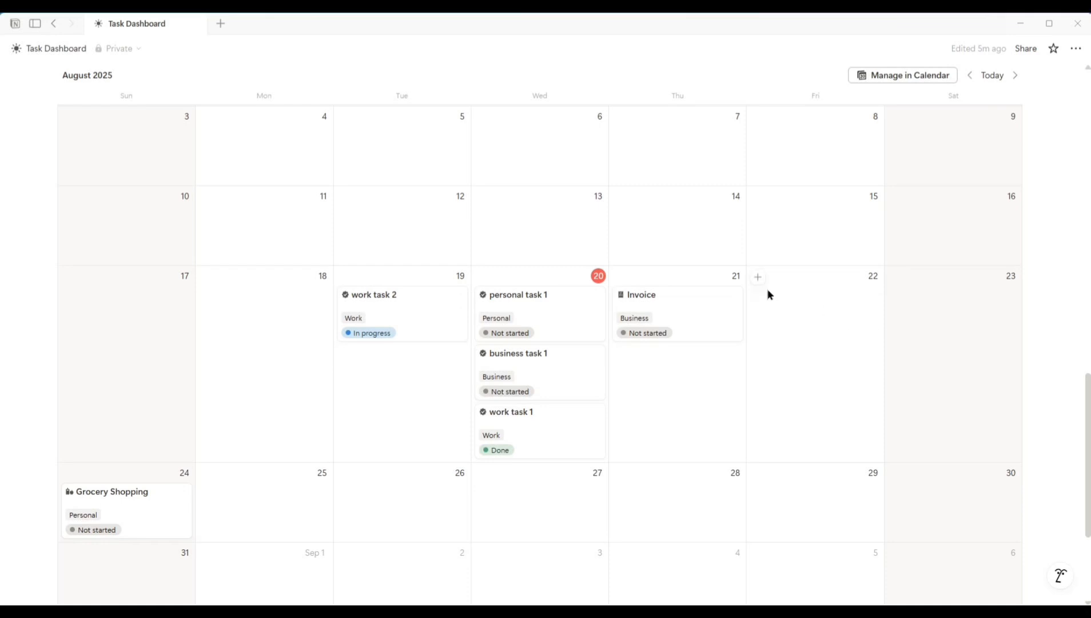
{"action": "scroll", "coordinate": [806, 370], "scroll_direction": "up", "scroll_amount": 8}
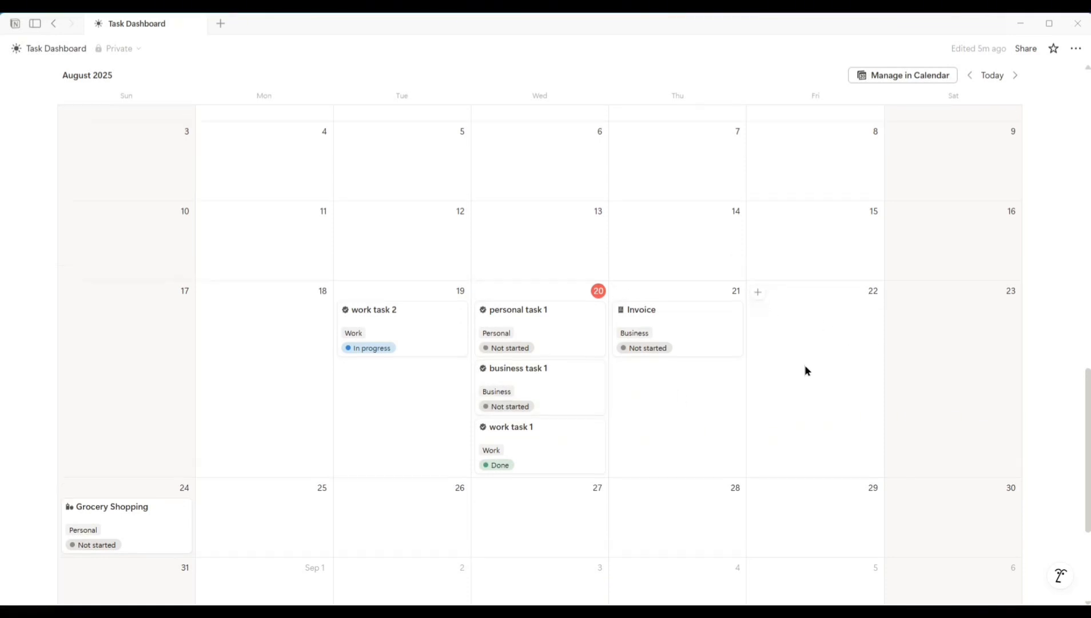
{"action": "scroll", "coordinate": [807, 370], "scroll_direction": "up", "scroll_amount": 2}
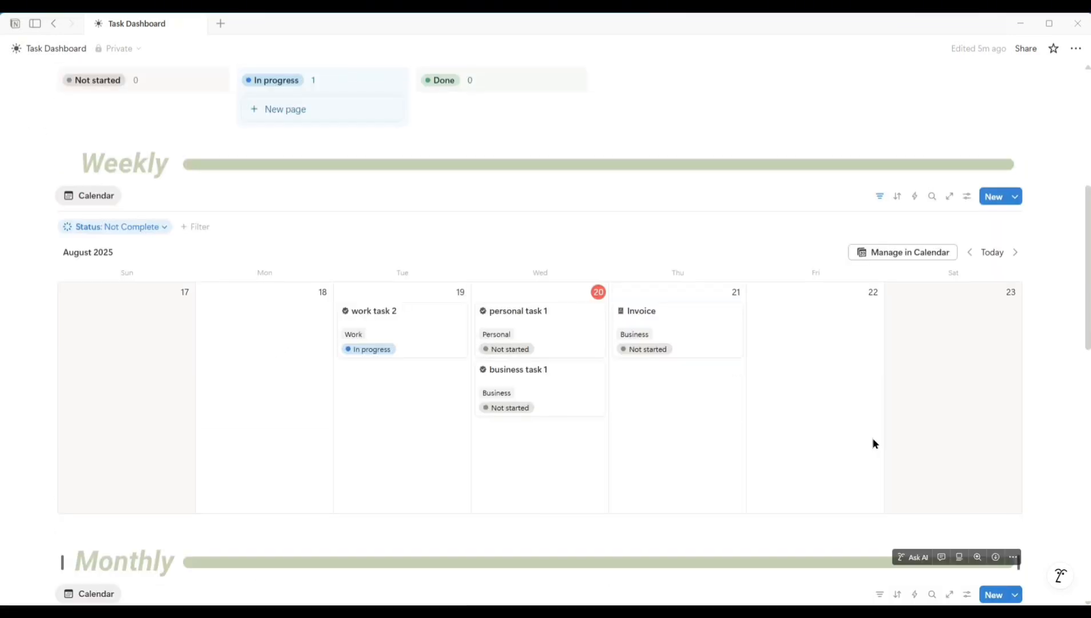
{"action": "scroll", "coordinate": [873, 443], "scroll_direction": "up", "scroll_amount": 4}
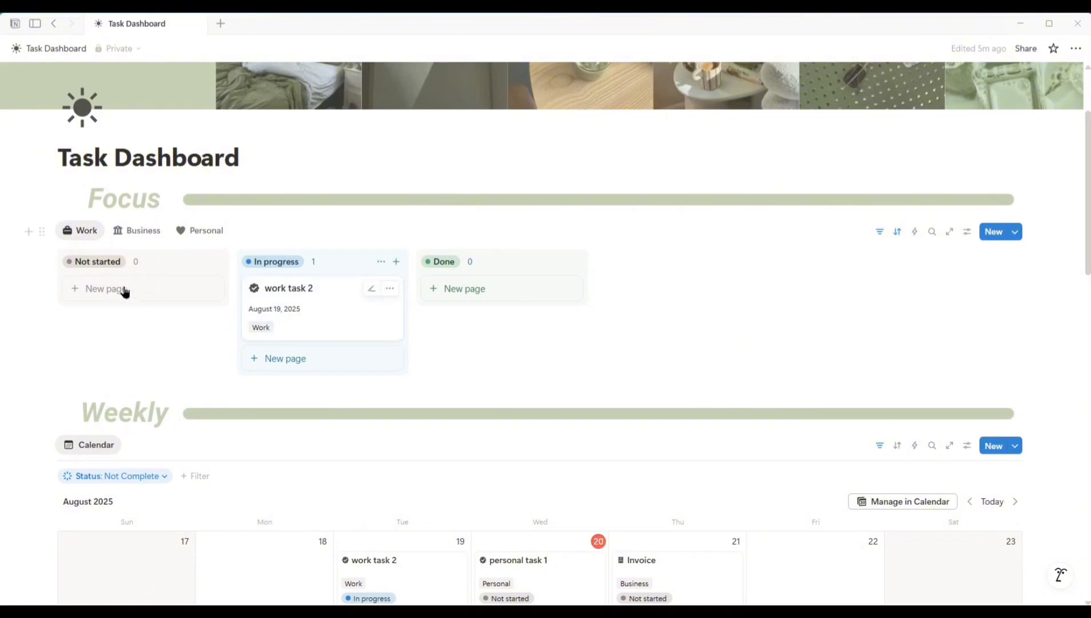
Add a page titled General Cleaning on August 20 in the Monthly calendar, with its Category set to Personal
{"action": "scroll", "coordinate": [1043, 355], "scroll_direction": "down", "scroll_amount": 15}
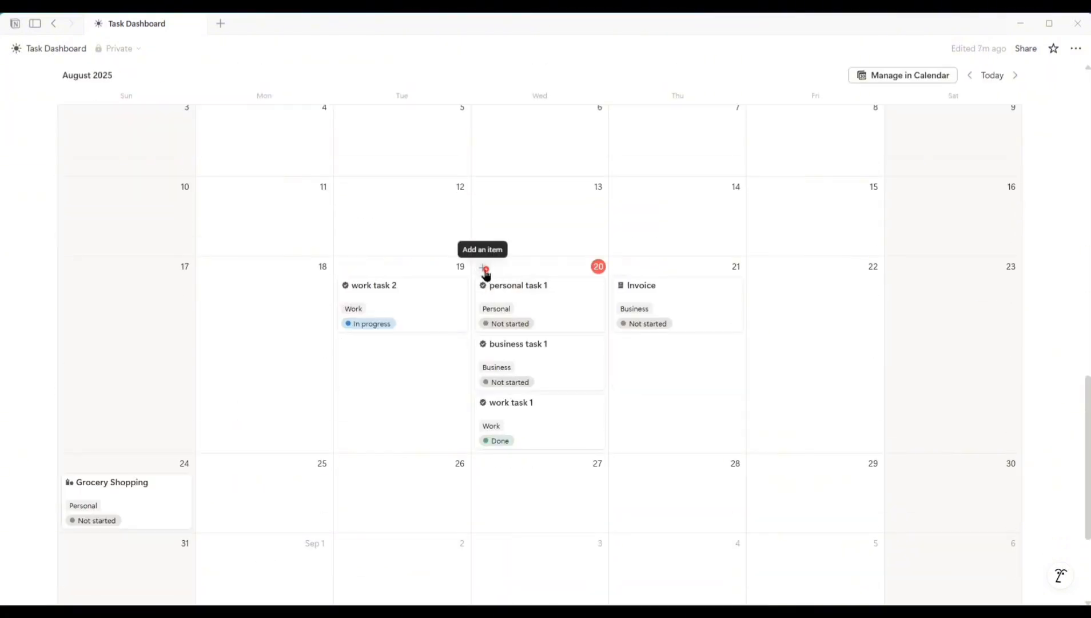
{"action": "left_click", "coordinate": [484, 267]}
{"action": "left_click", "coordinate": [394, 400]}
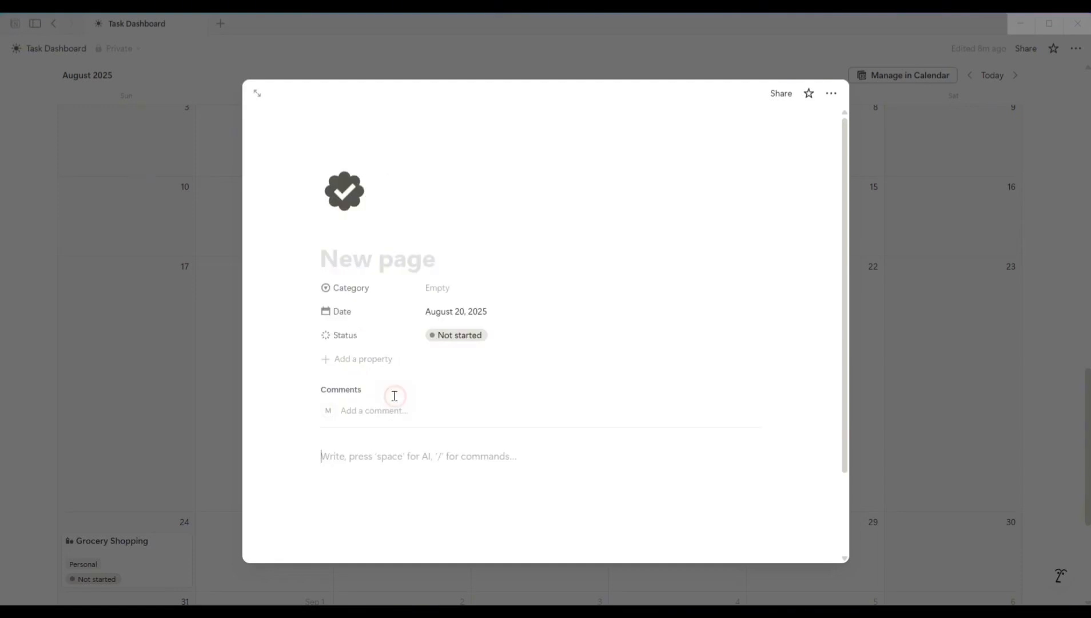
{"action": "left_click", "coordinate": [390, 253]}
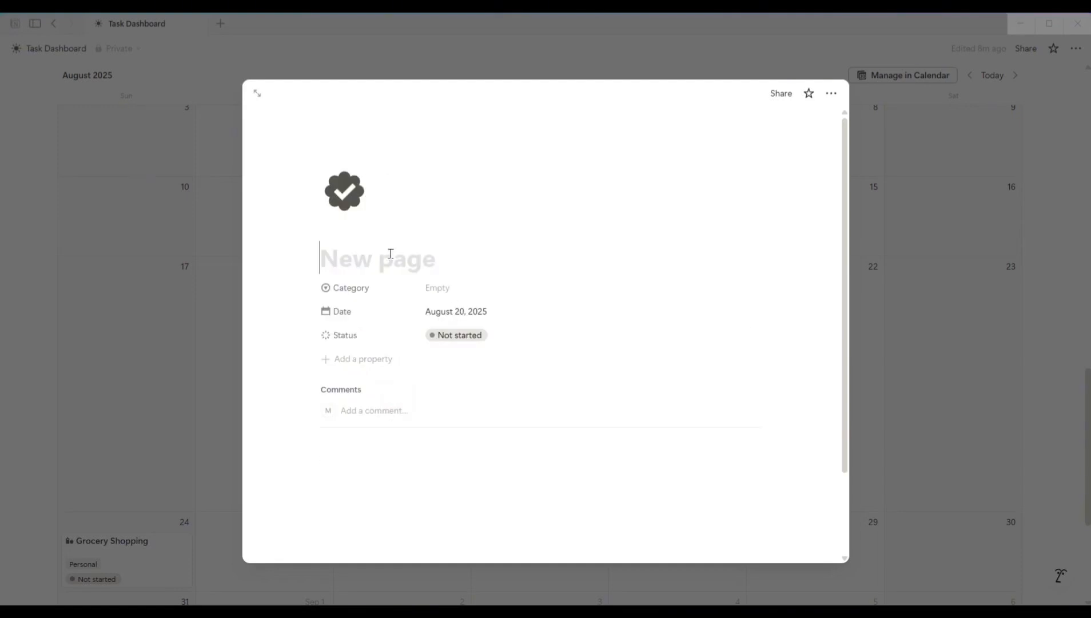
{"action": "type", "text": "General "}
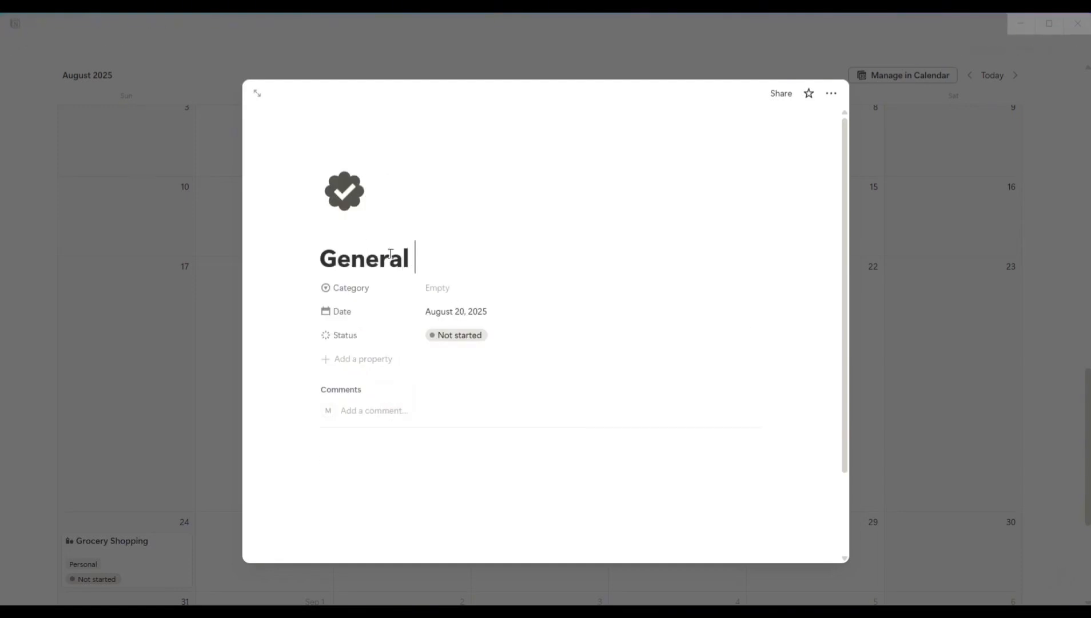
{"action": "type", "text": "Cleaning"}
{"action": "left_click", "coordinate": [485, 286]}
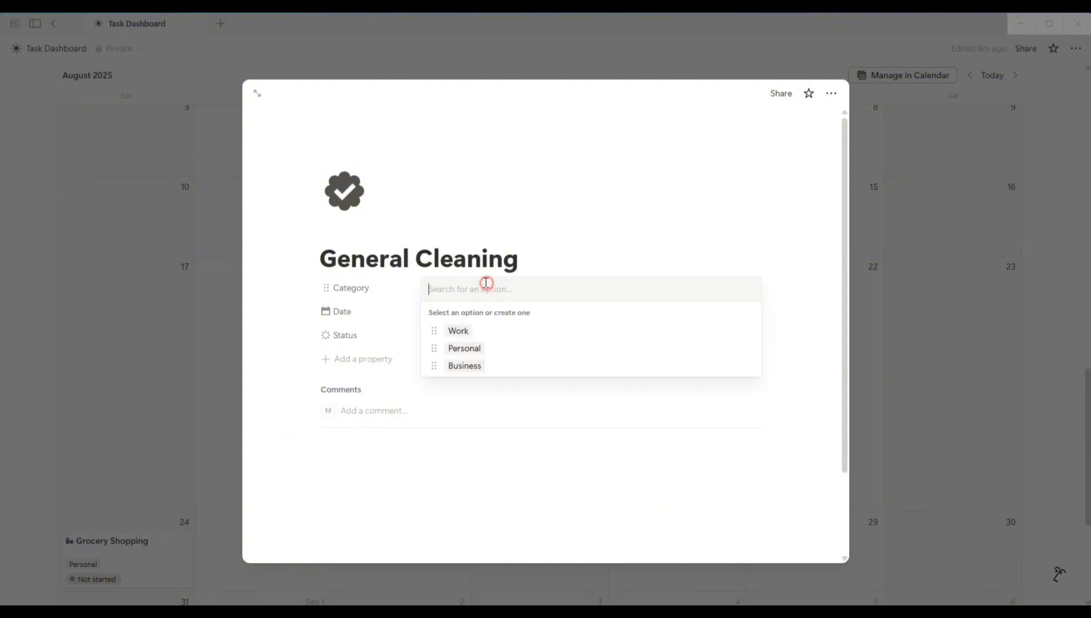
{"action": "left_click", "coordinate": [504, 348]}
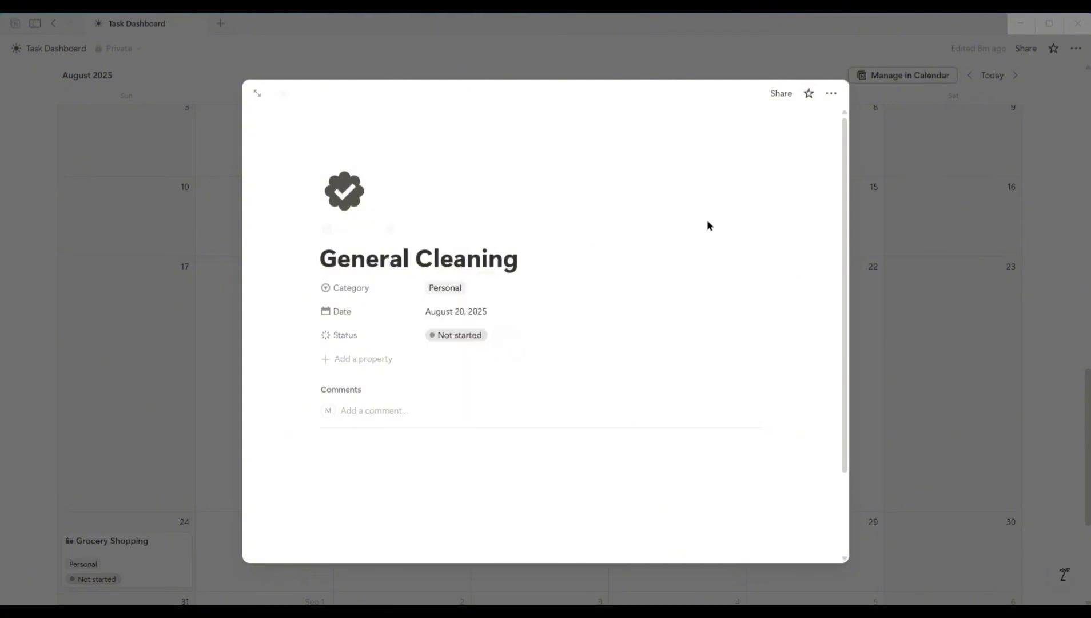
{"action": "left_click", "coordinate": [926, 341]}
Check for the General Cleaning task in the calendars and the Focus section's Personal view, and return through Business to the Work view
{"action": "scroll", "coordinate": [547, 307], "scroll_direction": "up", "scroll_amount": 1}
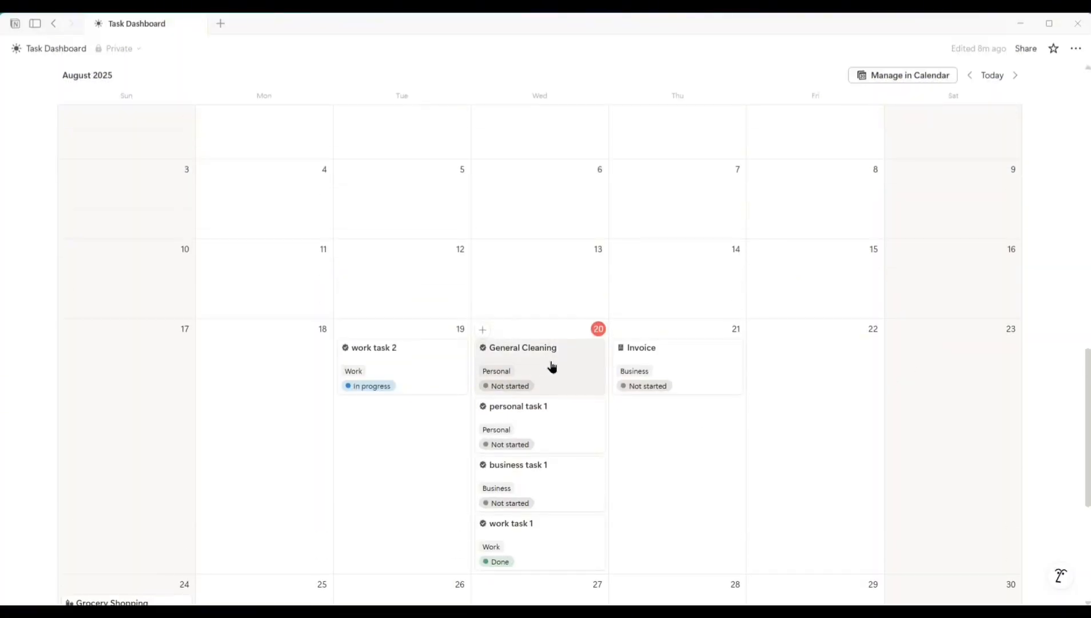
{"action": "scroll", "coordinate": [552, 366], "scroll_direction": "up", "scroll_amount": 8}
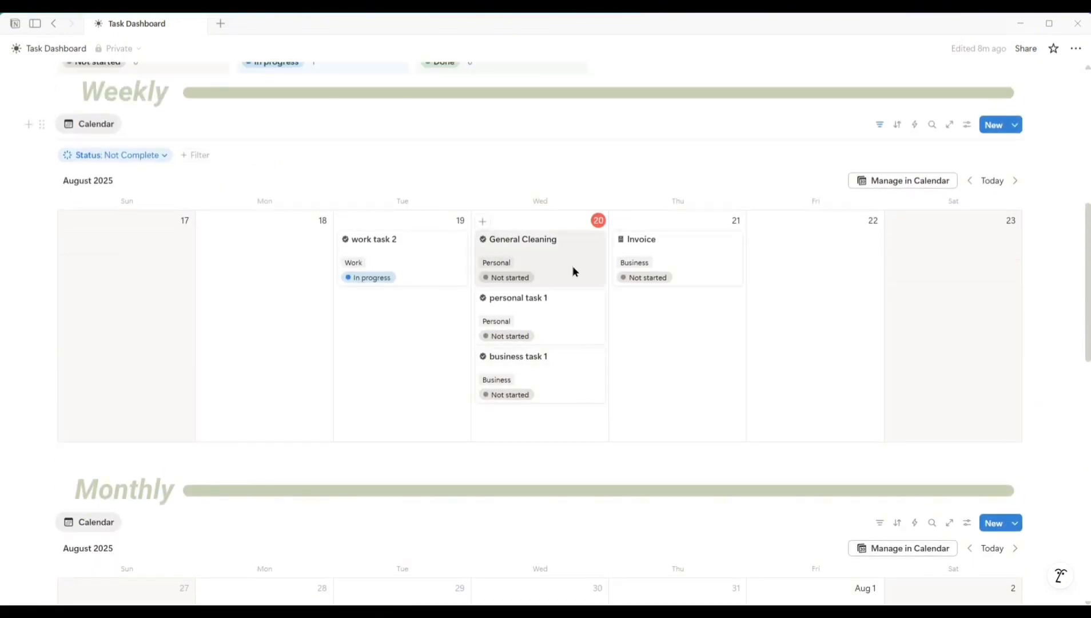
{"action": "scroll", "coordinate": [549, 259], "scroll_direction": "up", "scroll_amount": 6}
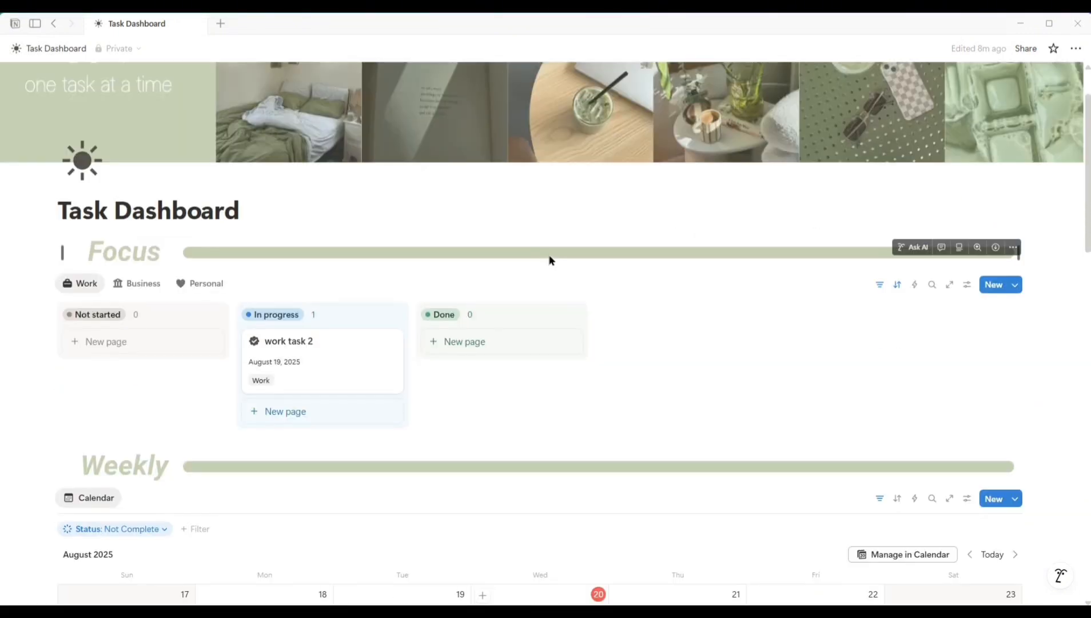
{"action": "left_click", "coordinate": [195, 291]}
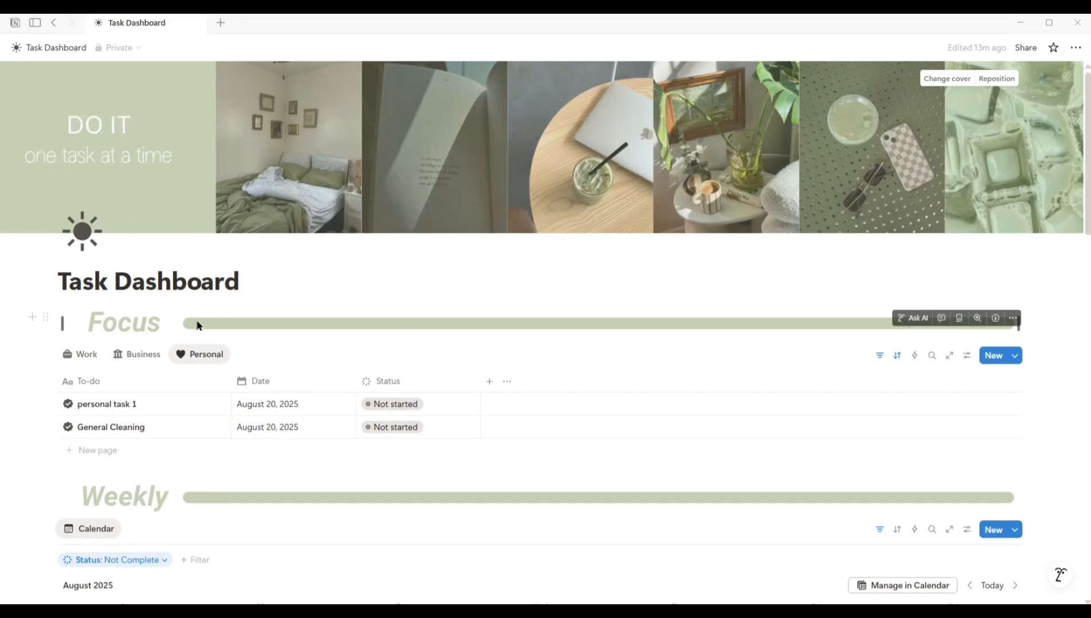
{"action": "left_click", "coordinate": [143, 354]}
{"action": "left_click", "coordinate": [94, 357]}
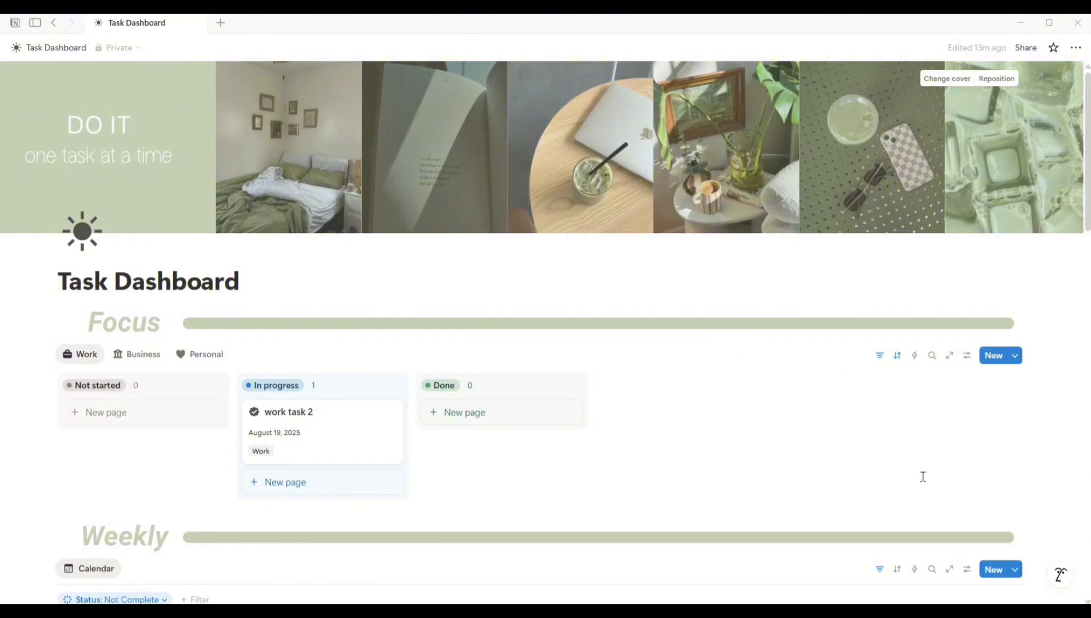
Look over the whole dashboard, from the Focus board through the Weekly and Monthly calendars
{"action": "scroll", "coordinate": [944, 469], "scroll_direction": "down", "scroll_amount": 2}
{"action": "scroll", "coordinate": [1029, 457], "scroll_direction": "up", "scroll_amount": 1}
{"action": "scroll", "coordinate": [1048, 463], "scroll_direction": "down", "scroll_amount": 3}
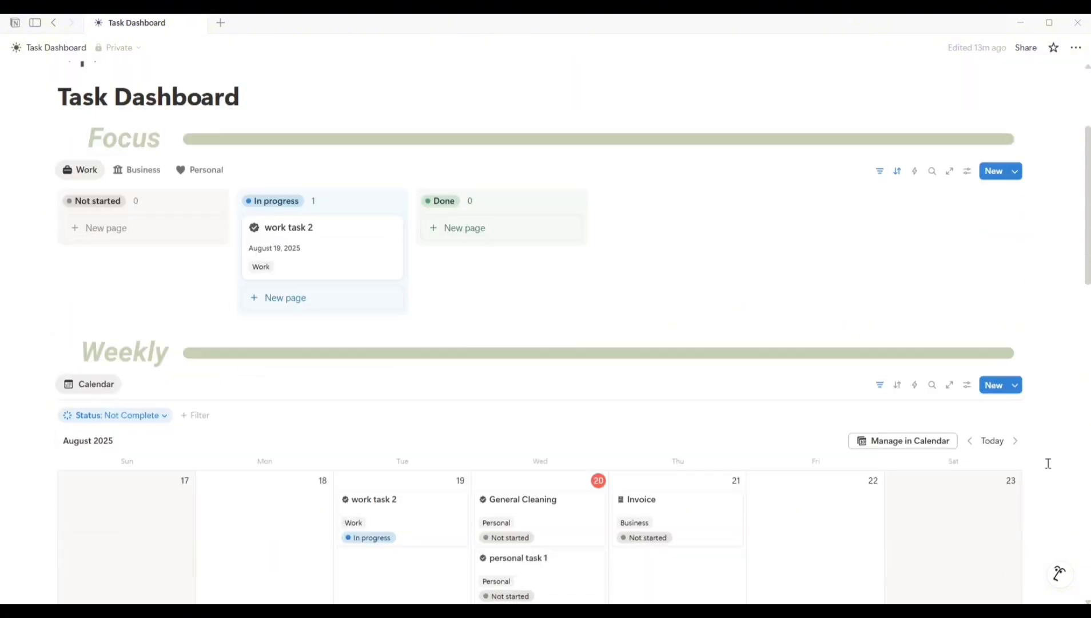
{"action": "scroll", "coordinate": [1048, 463], "scroll_direction": "down", "scroll_amount": 1}
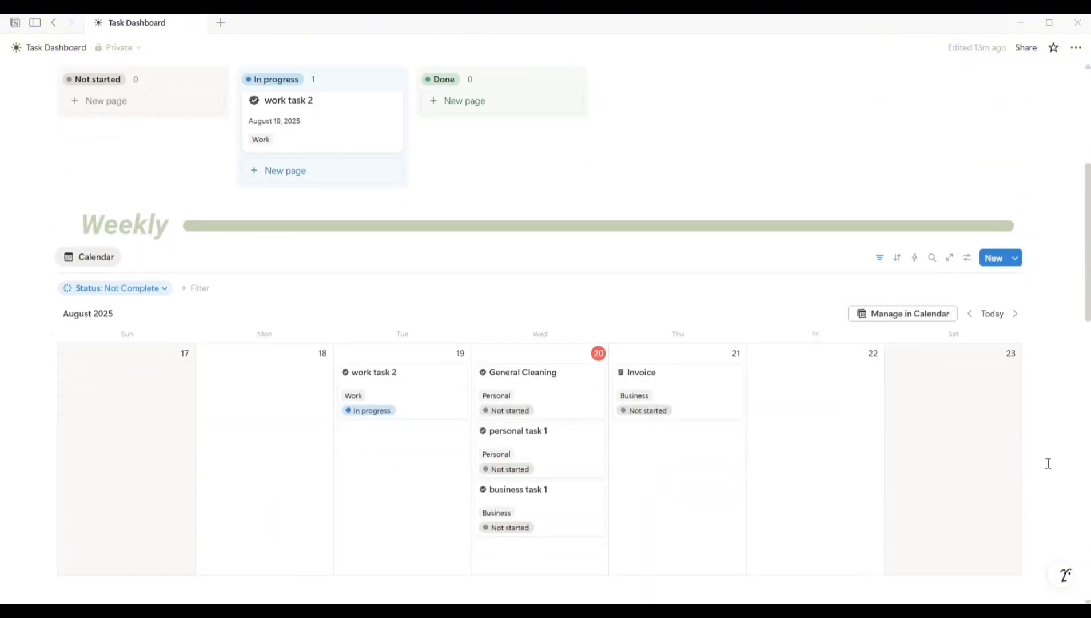
{"action": "scroll", "coordinate": [1048, 463], "scroll_direction": "down", "scroll_amount": 2}
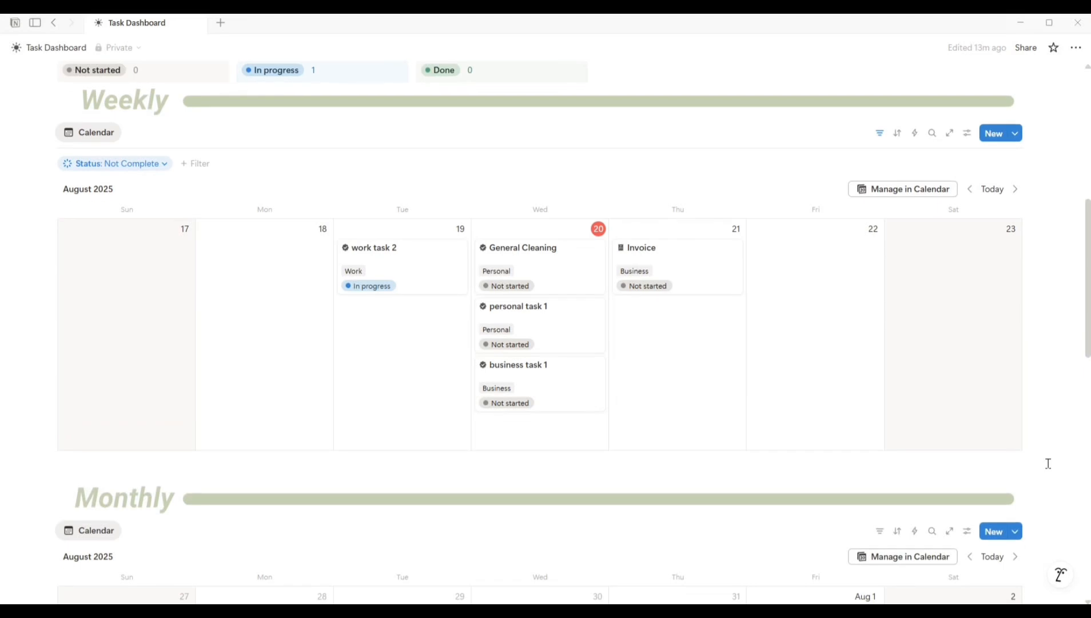
{"action": "scroll", "coordinate": [1049, 434], "scroll_direction": "down", "scroll_amount": 8}
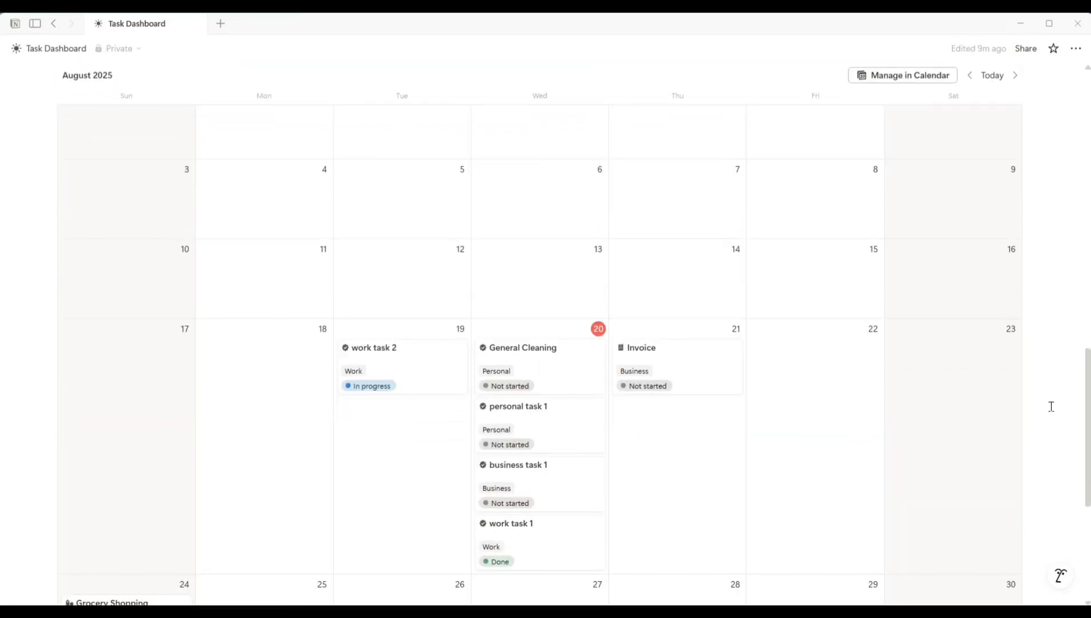
{"action": "scroll", "coordinate": [1051, 406], "scroll_direction": "up", "scroll_amount": 6}
{"action": "scroll", "coordinate": [1051, 406], "scroll_direction": "up", "scroll_amount": 7}
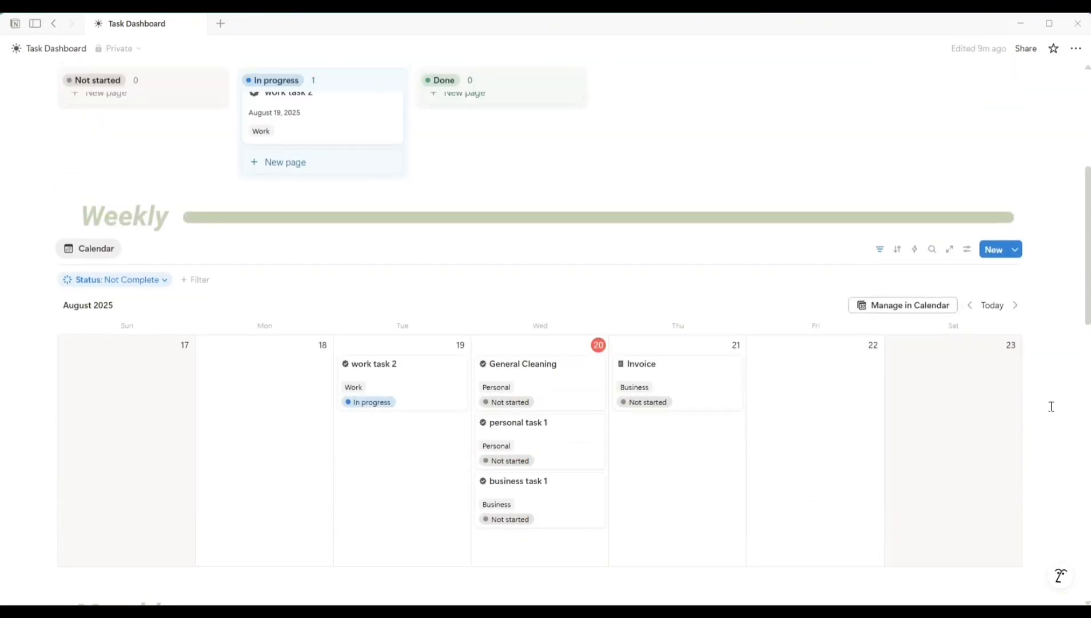